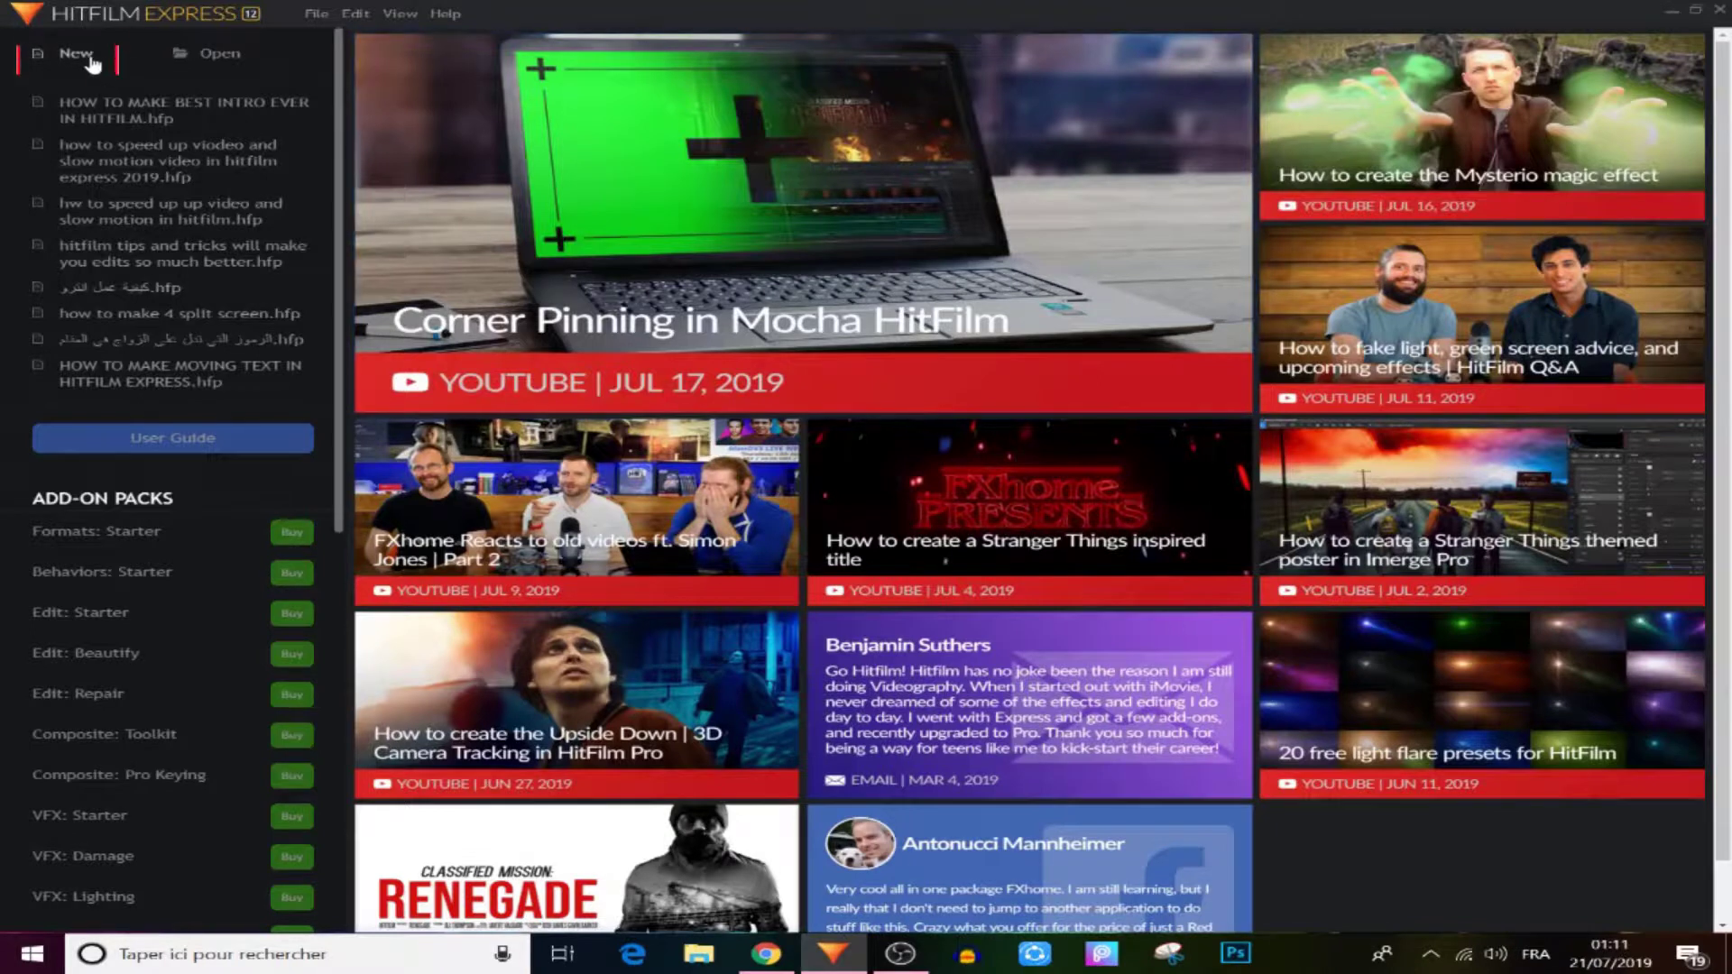
Create a new 1080p Full HD 25 fps project and add a 30-second composite shot with the default properties
click(78, 53)
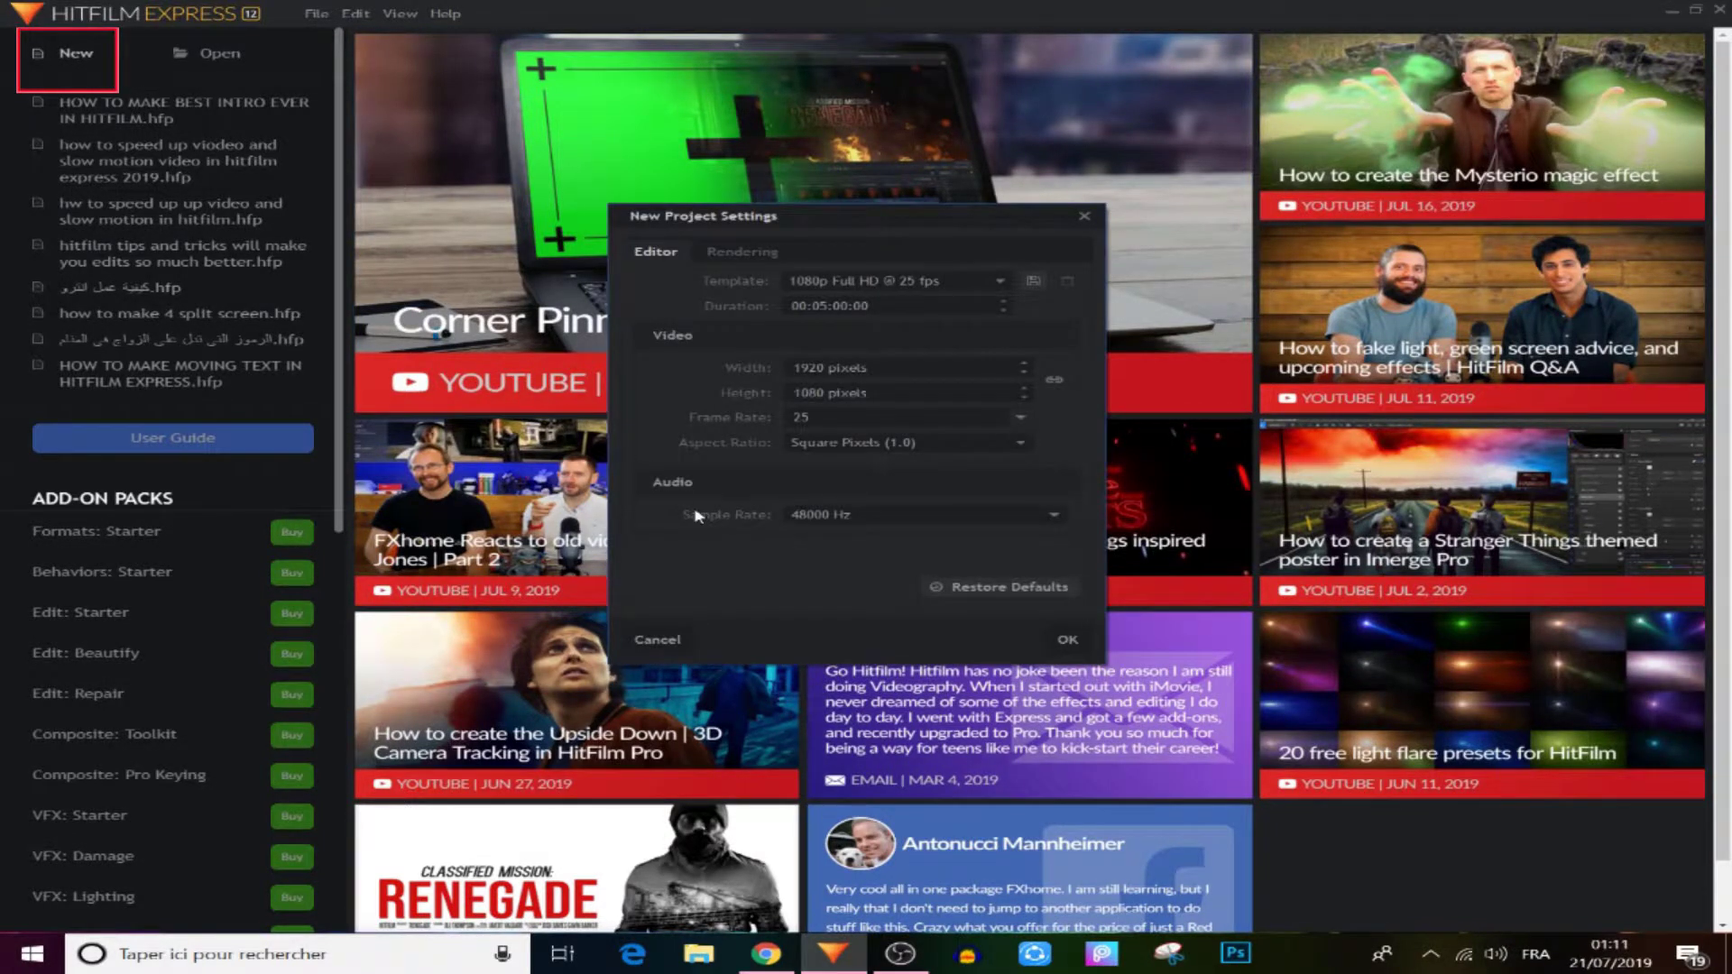
click(1067, 639)
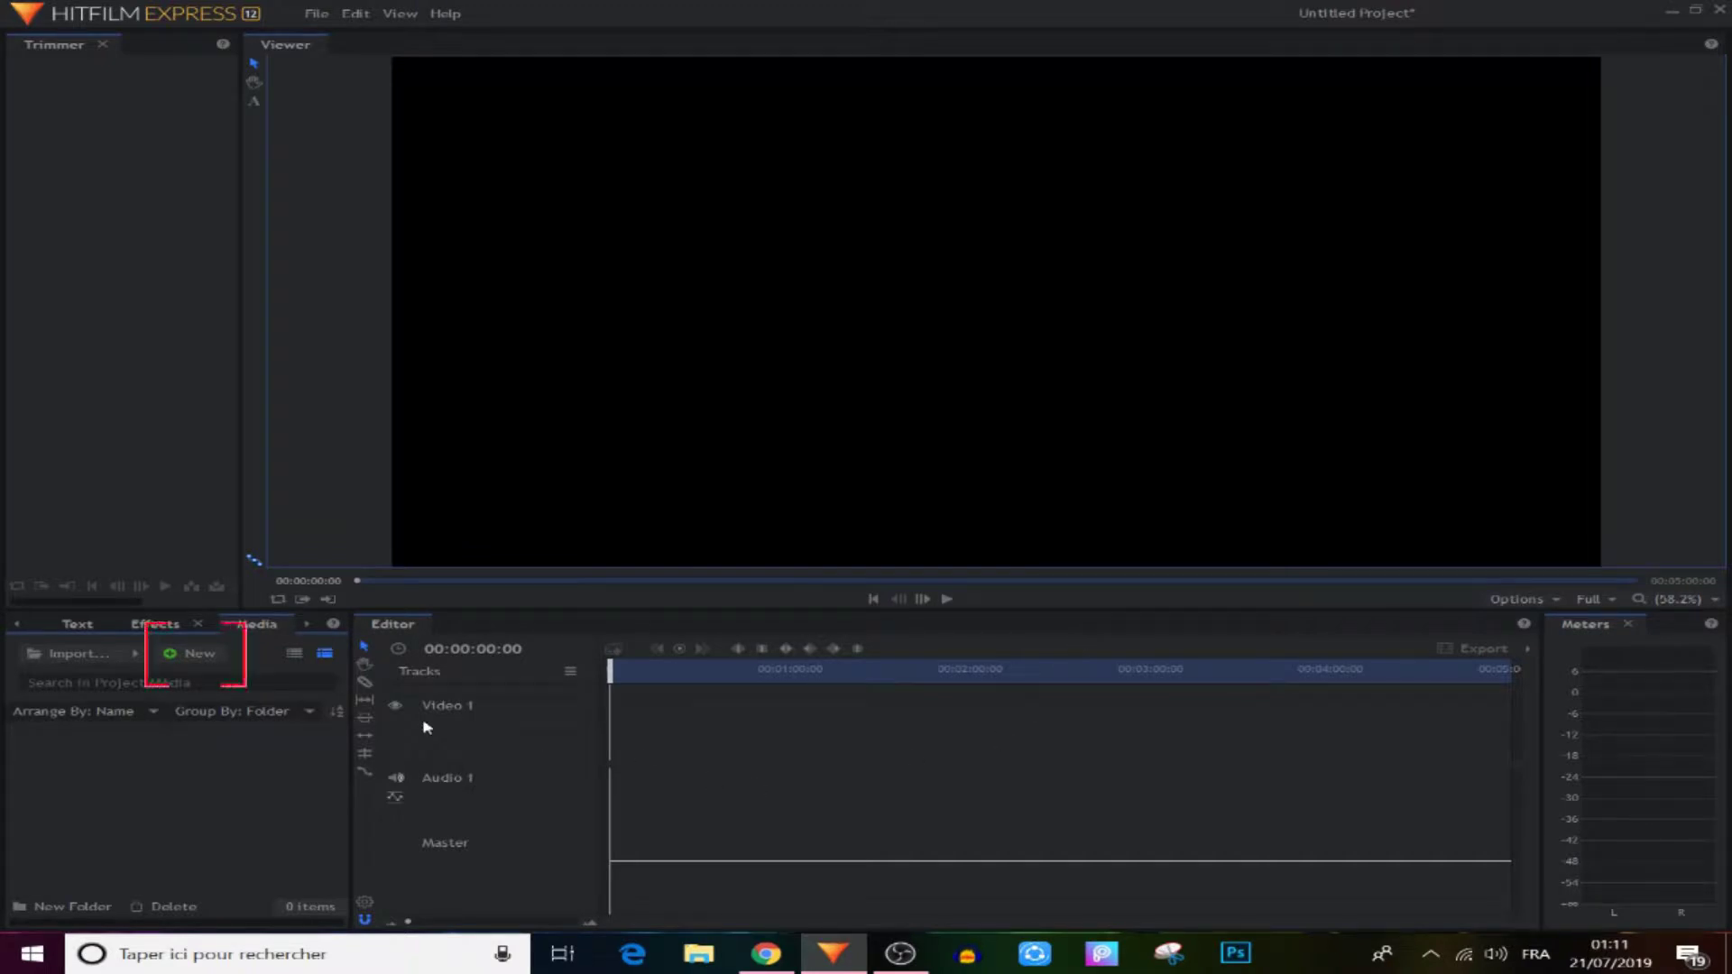
click(169, 658)
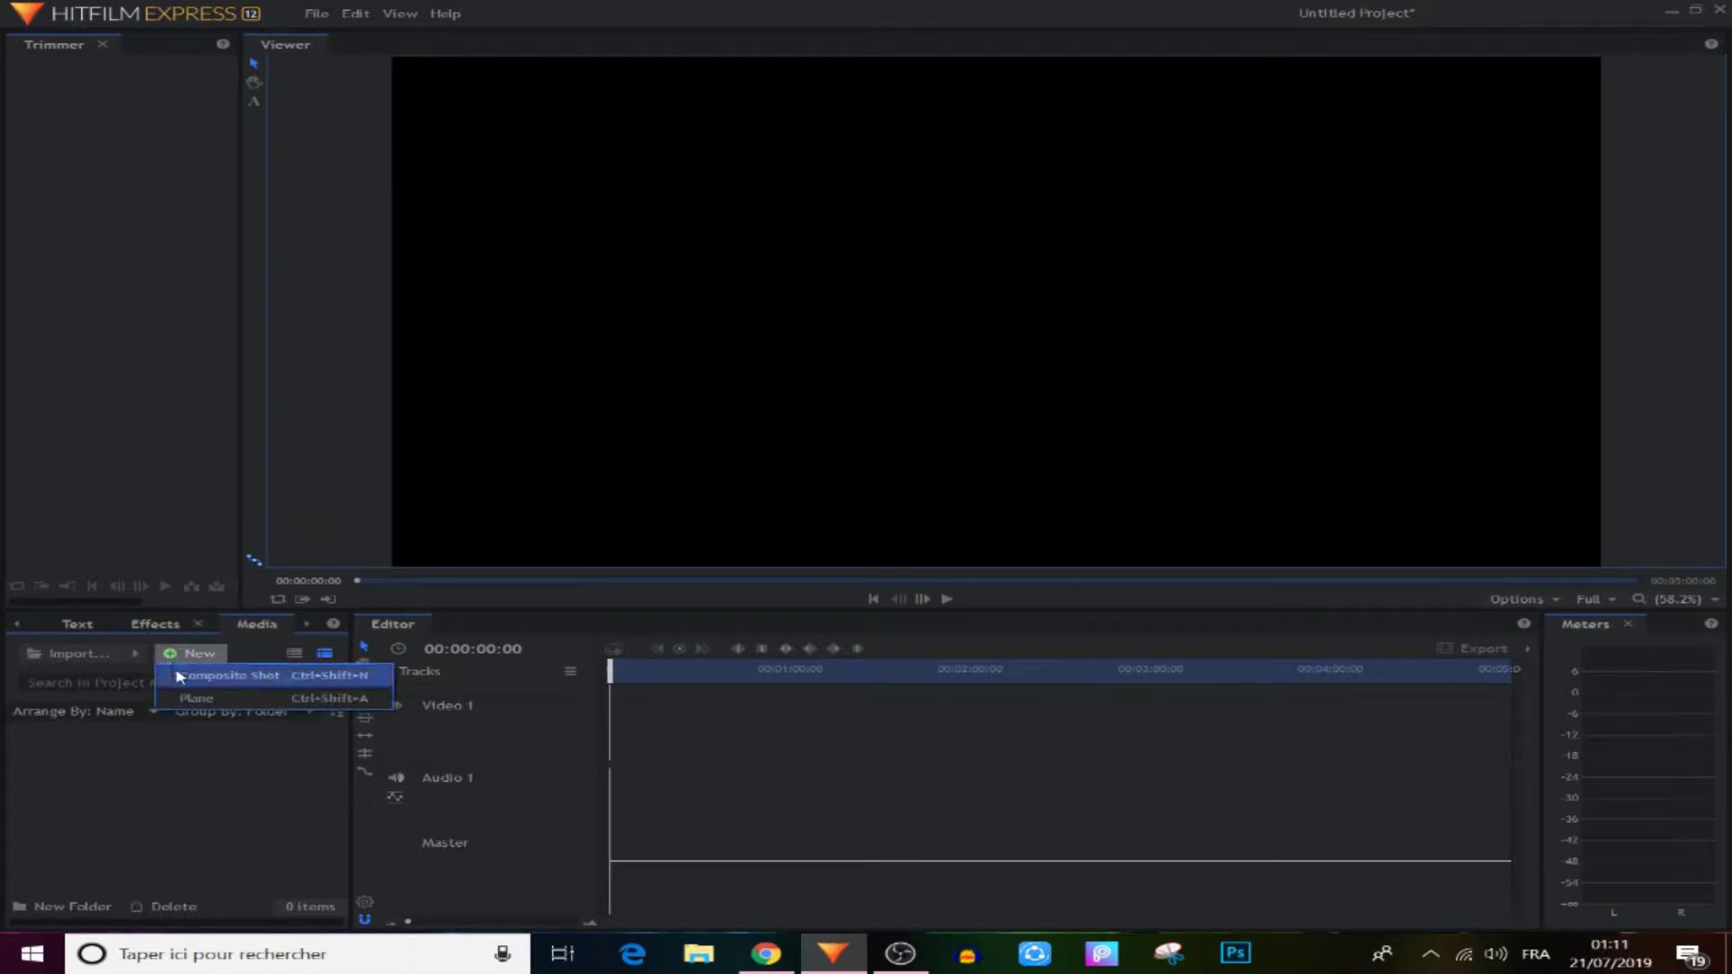
click(192, 676)
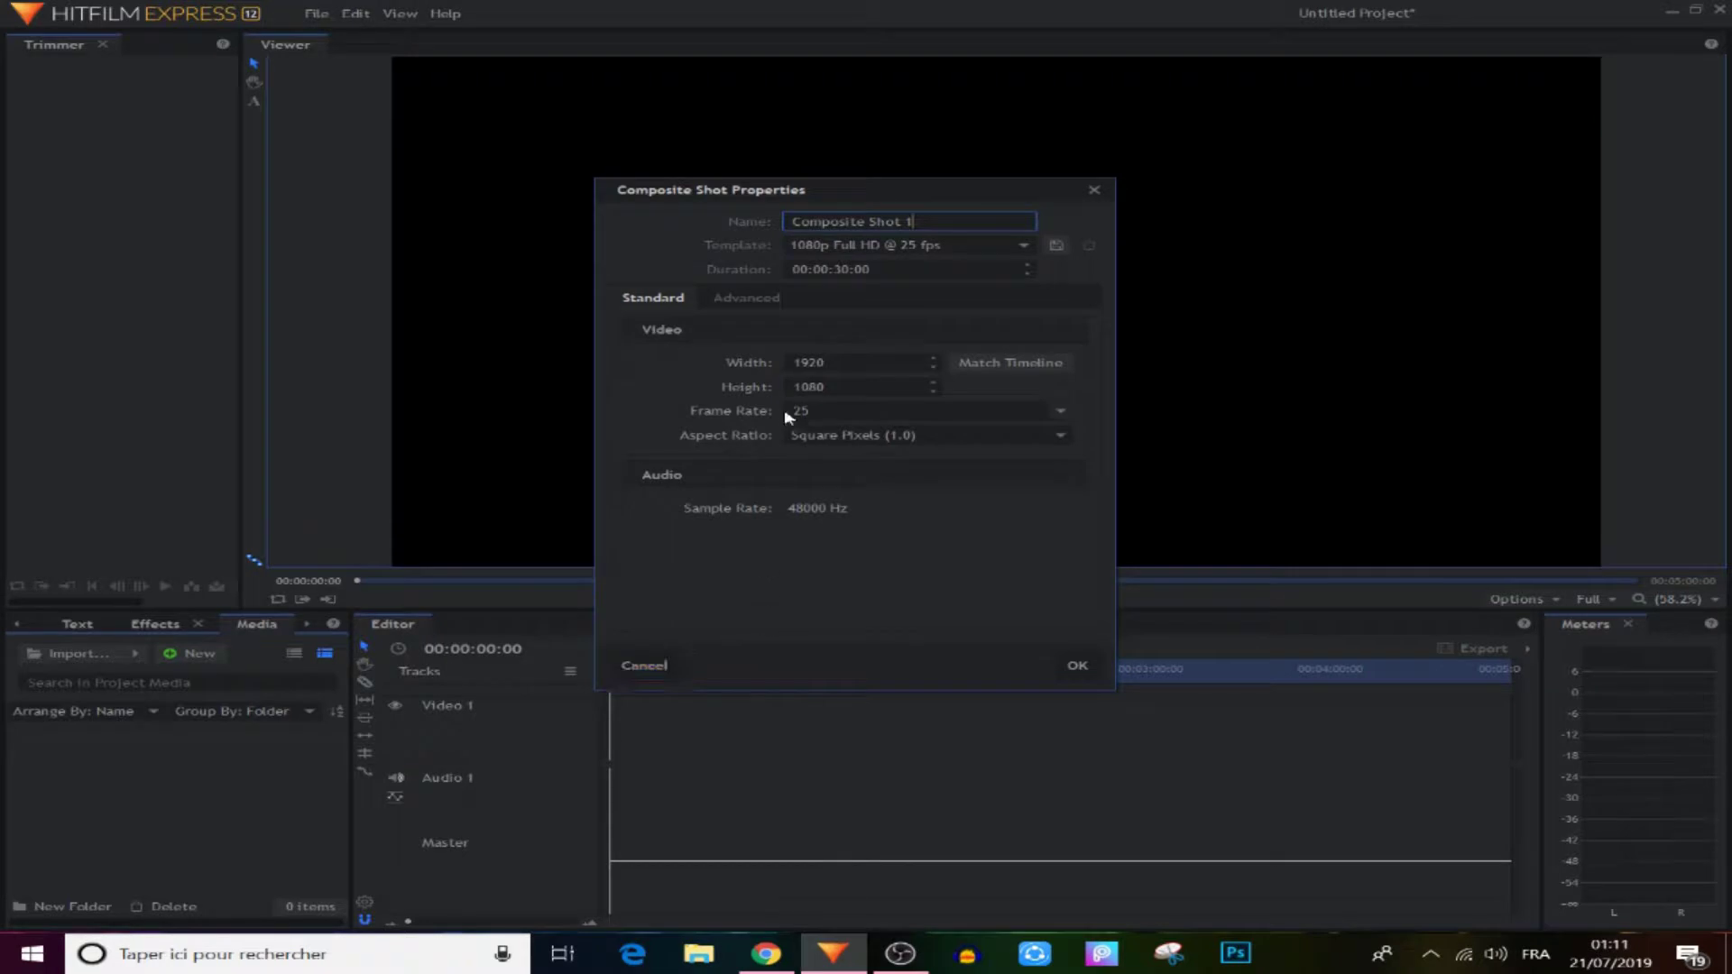
click(1067, 666)
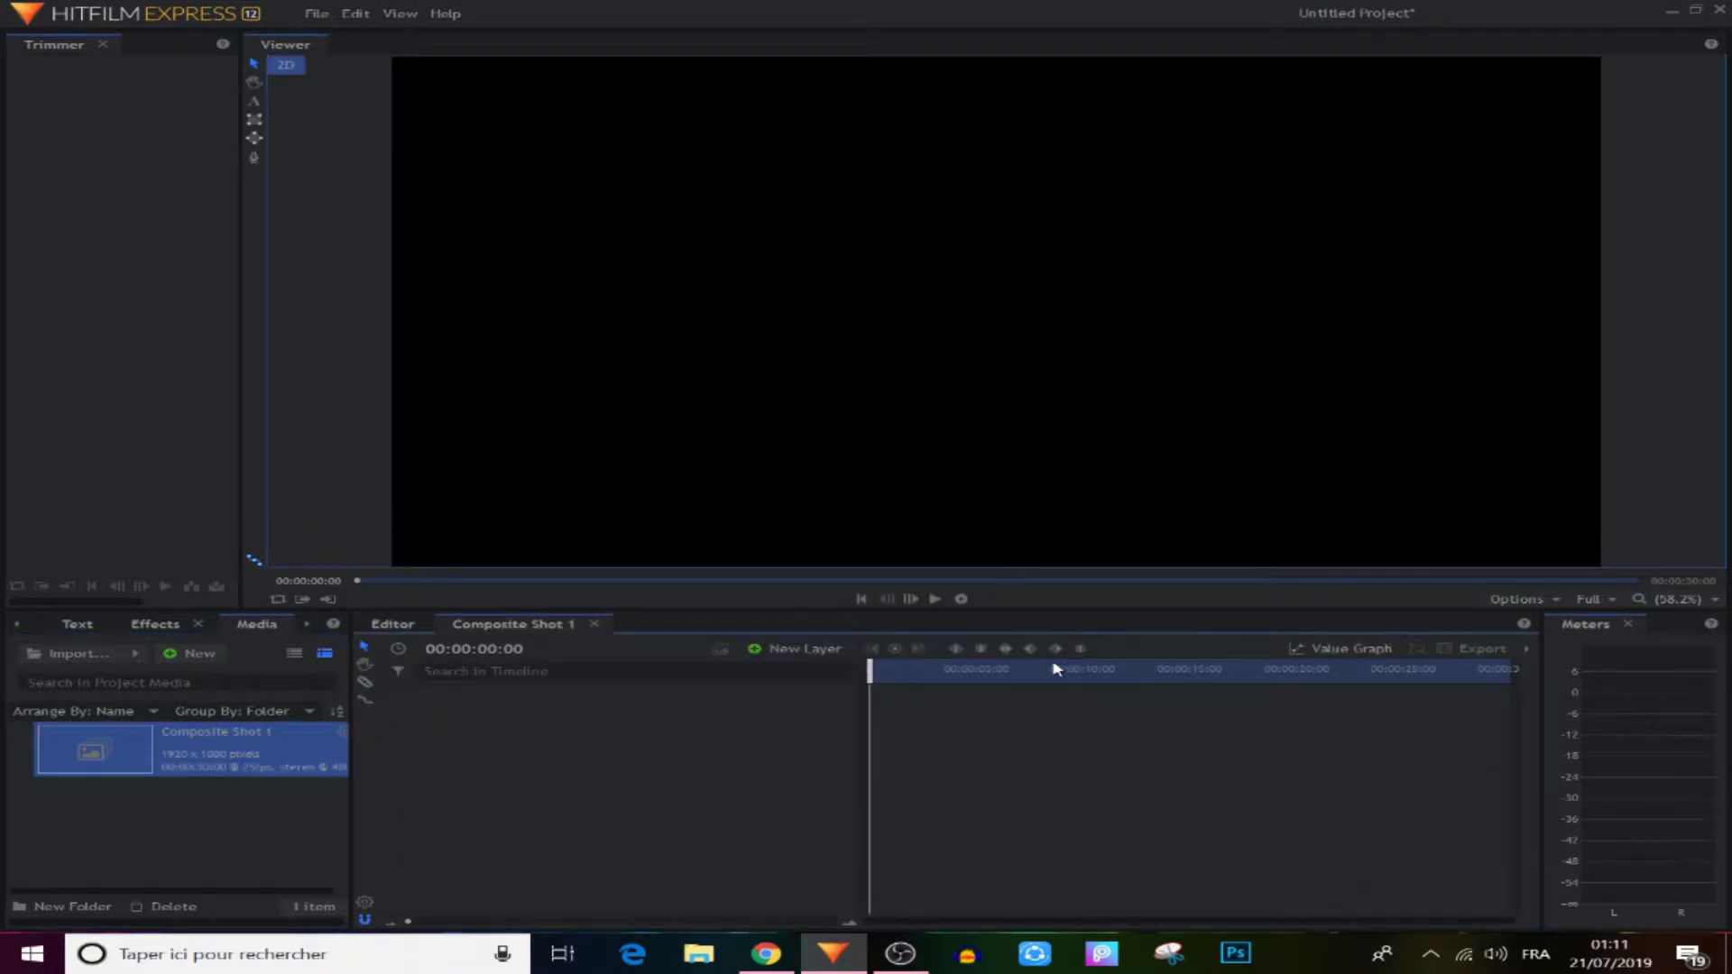
Import the "lion logo png" image from the desktop into the project media
click(74, 654)
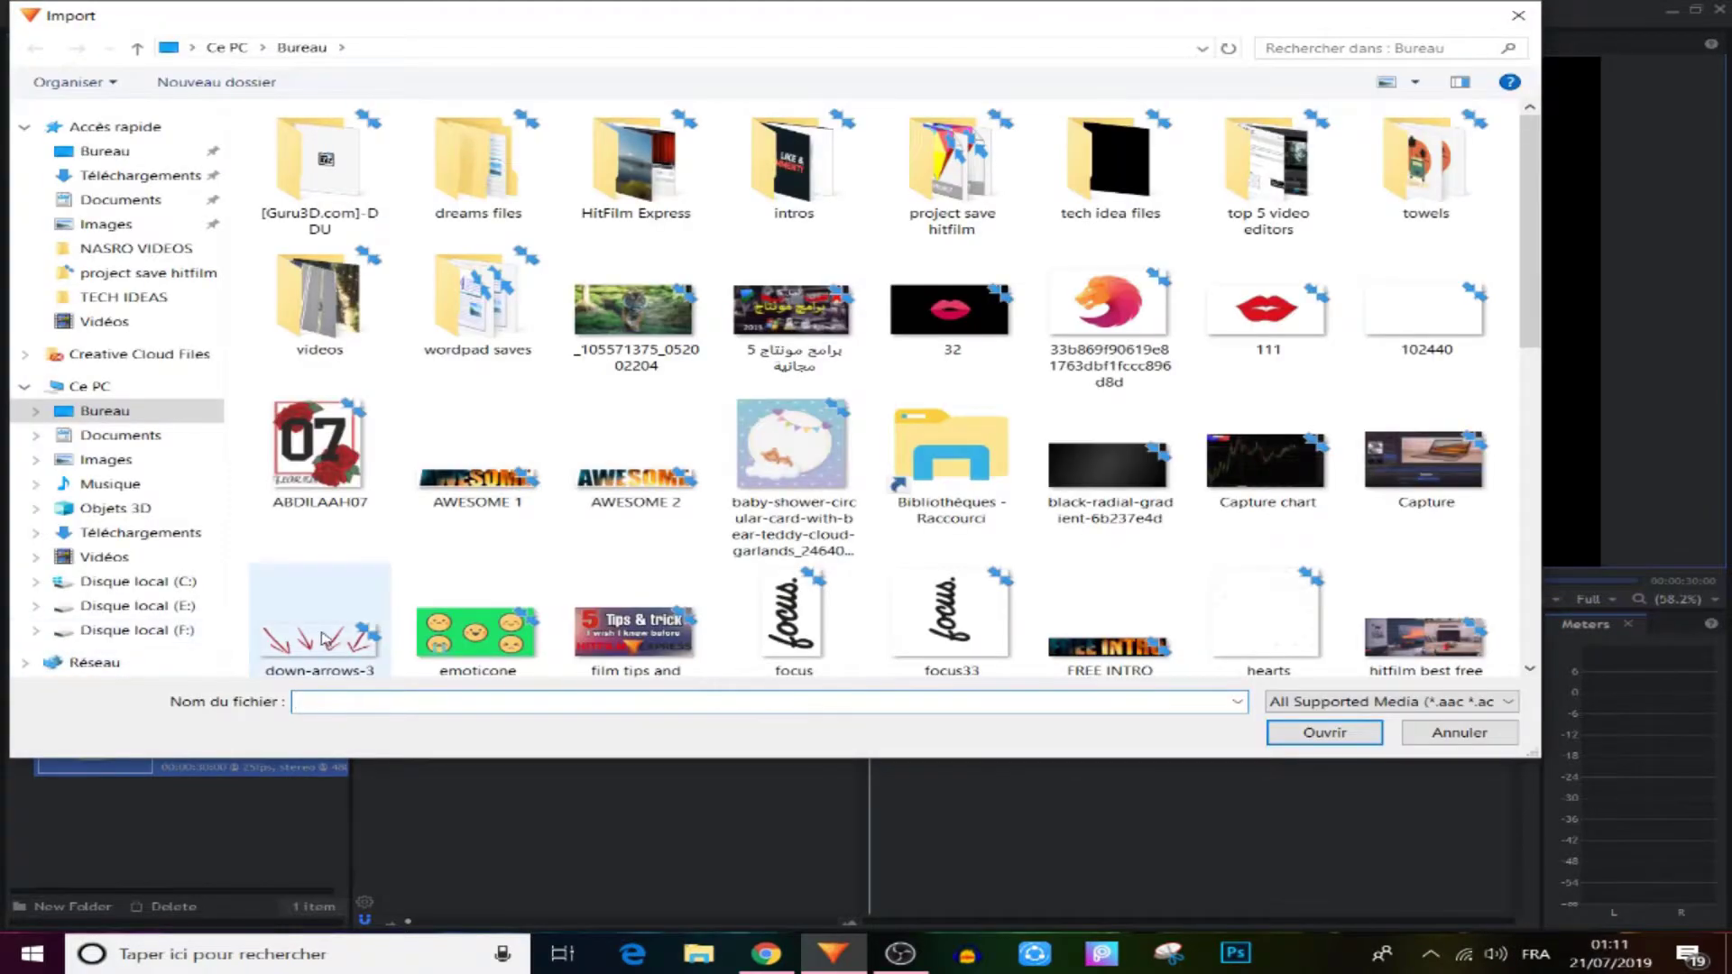
scroll(632, 587, down, 5)
click(1066, 451)
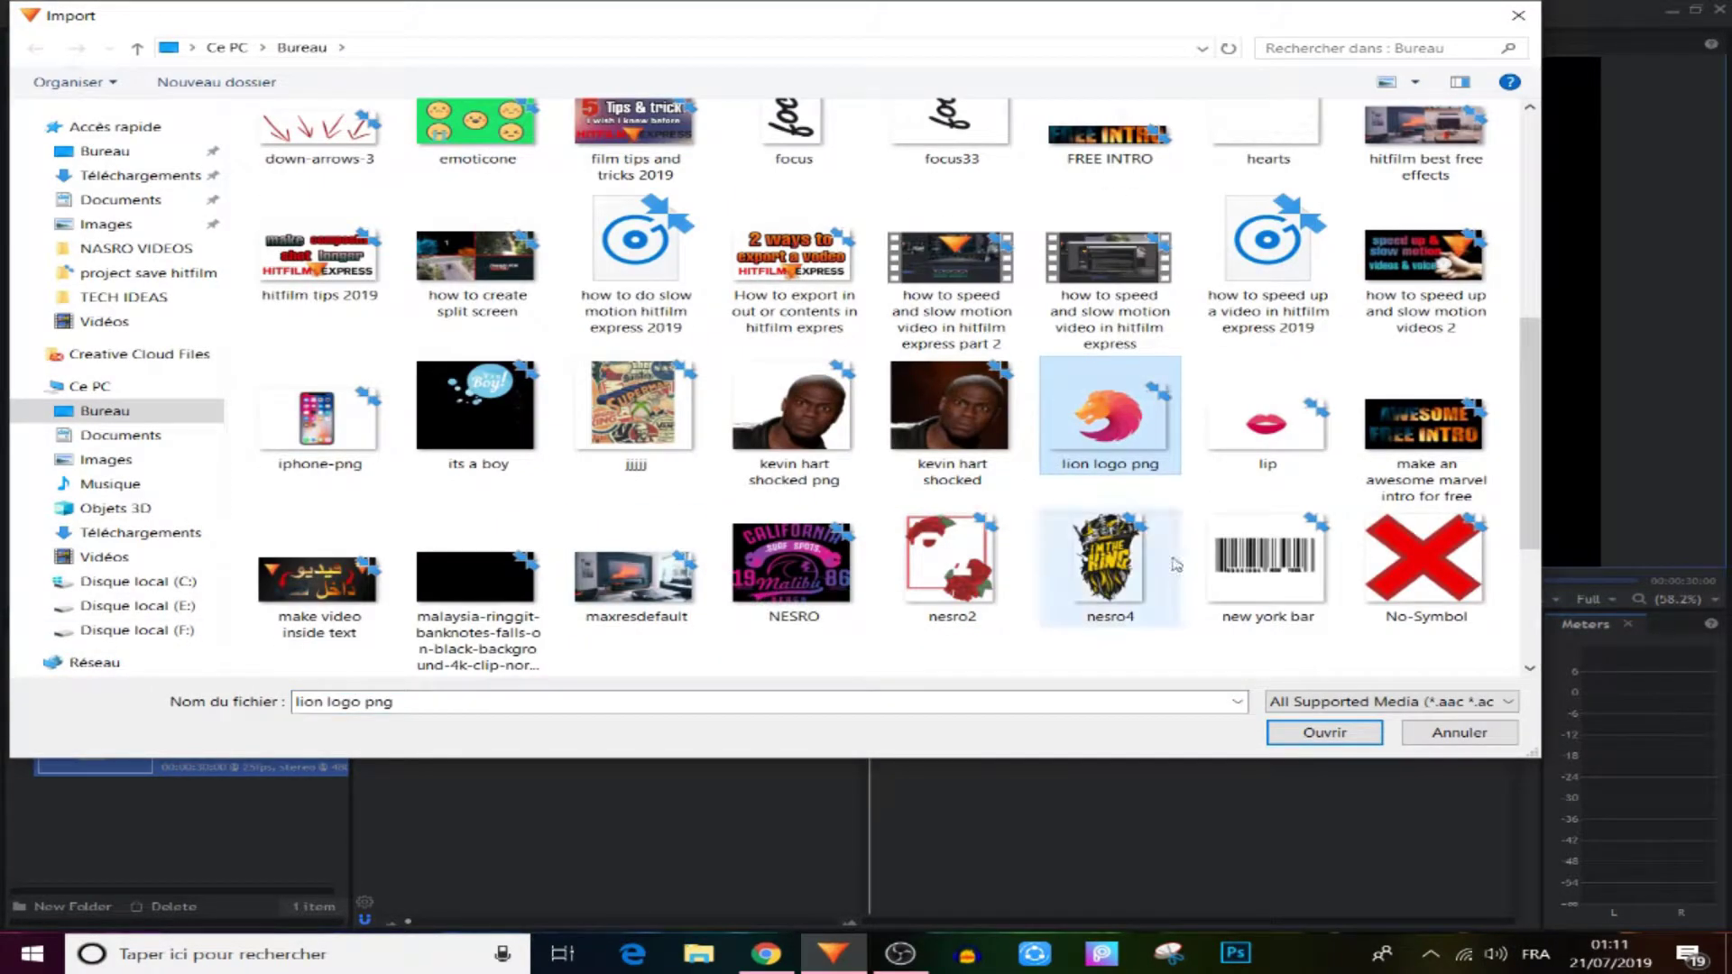
click(1281, 732)
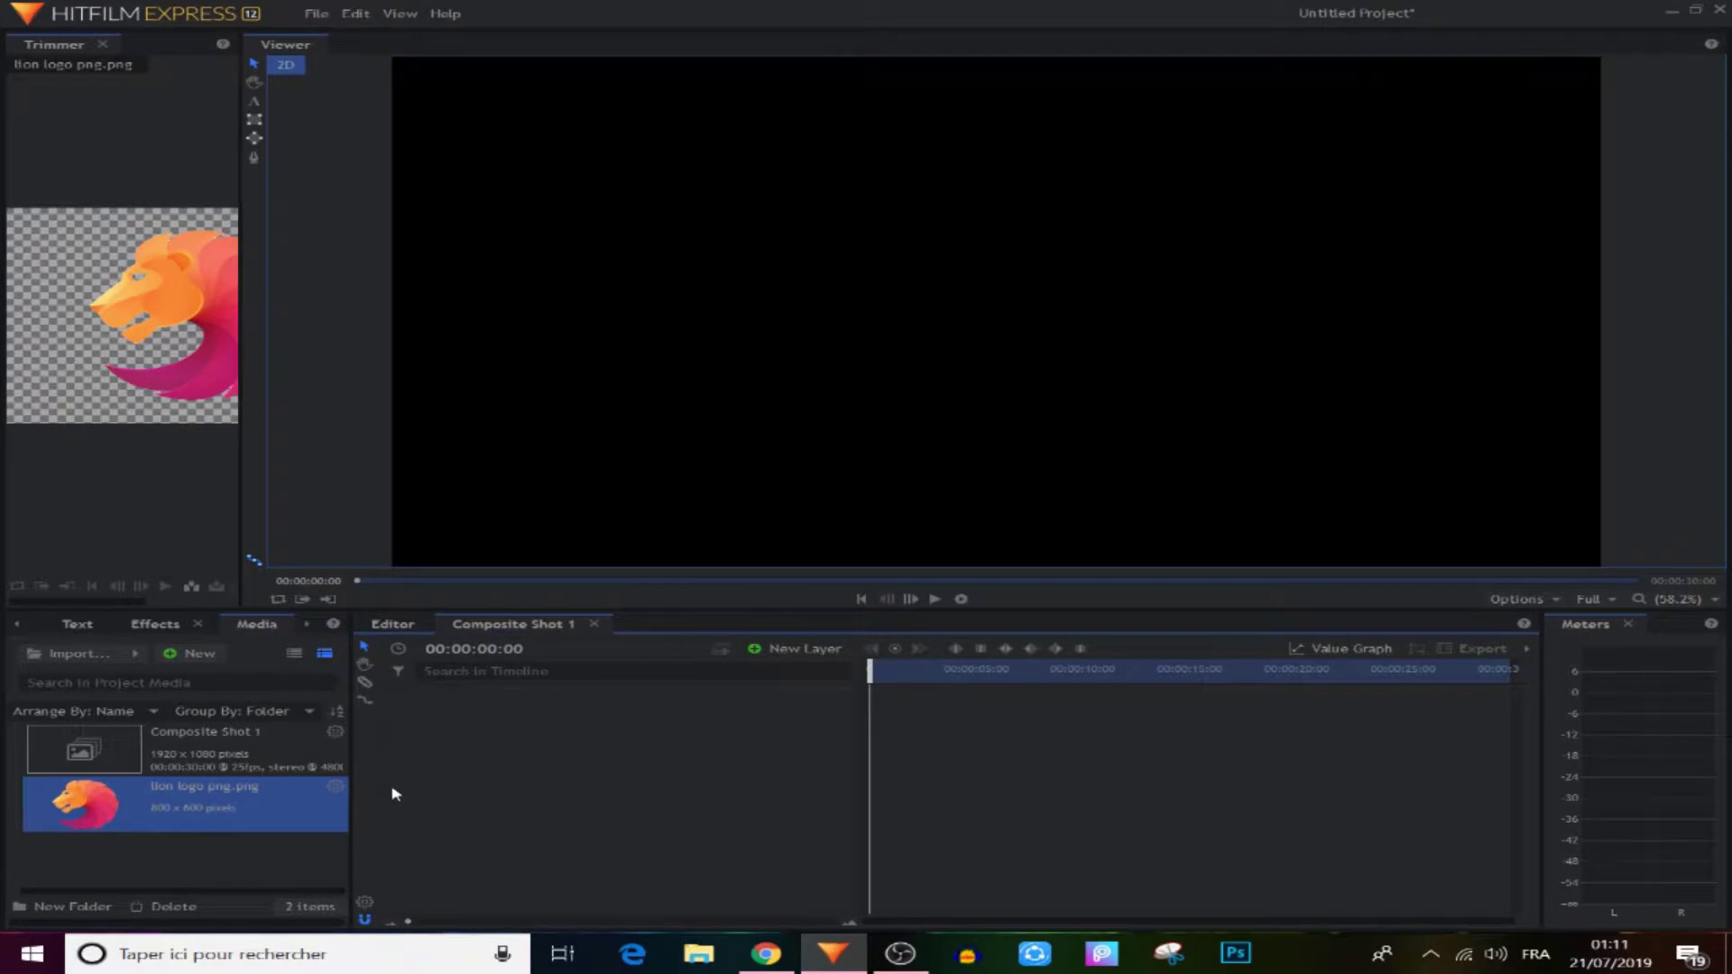
Add the lion logo to the composite shot as a layer and scale it down around the frame centre
drag(408, 810, 503, 740)
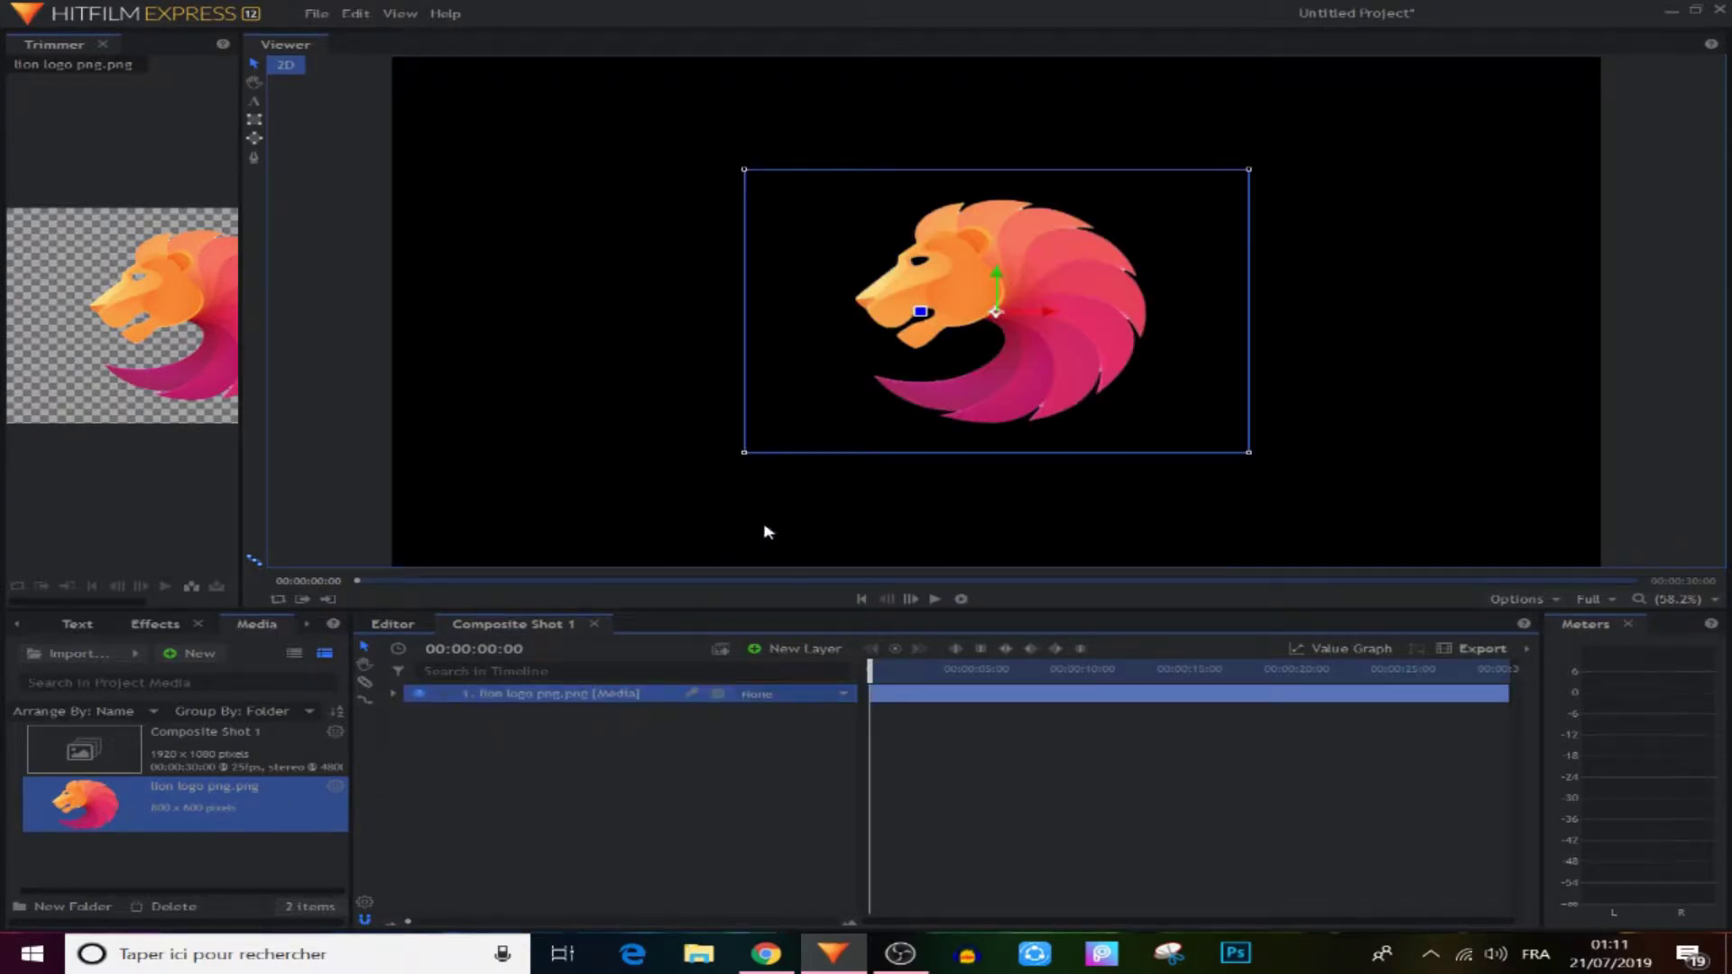
drag(746, 456, 855, 412)
click(710, 794)
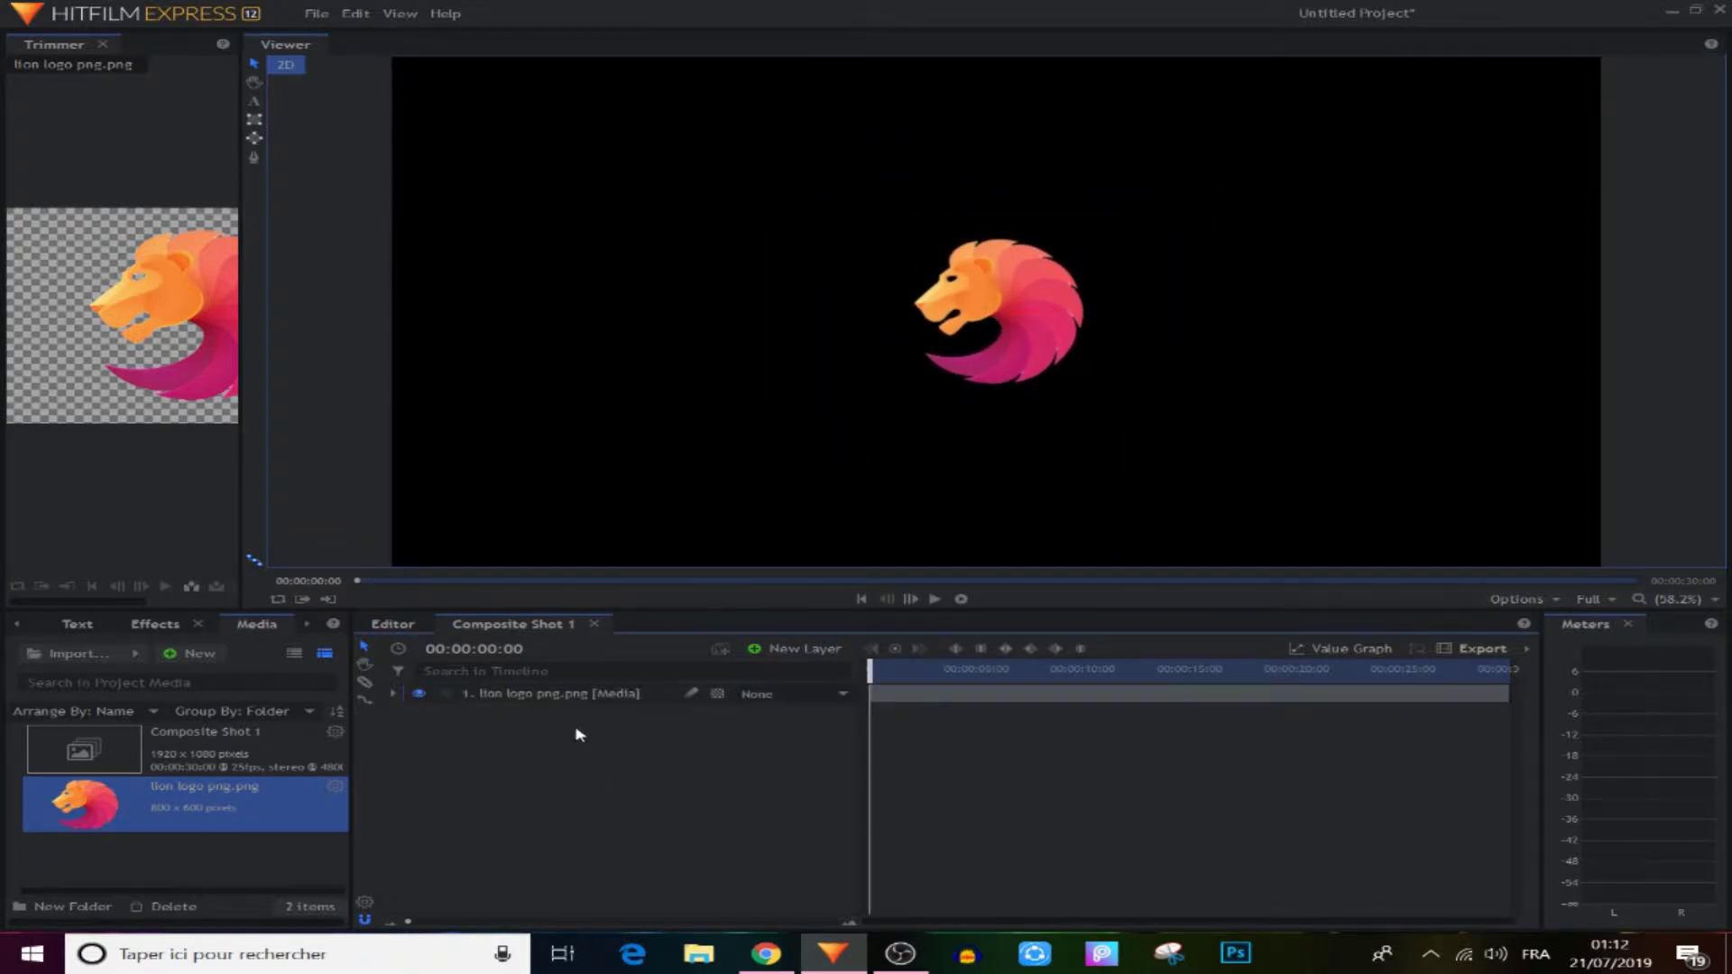
Draw a narrow slanted four-point freehand mask on the lion logo layer, just above and left of the logo
click(559, 696)
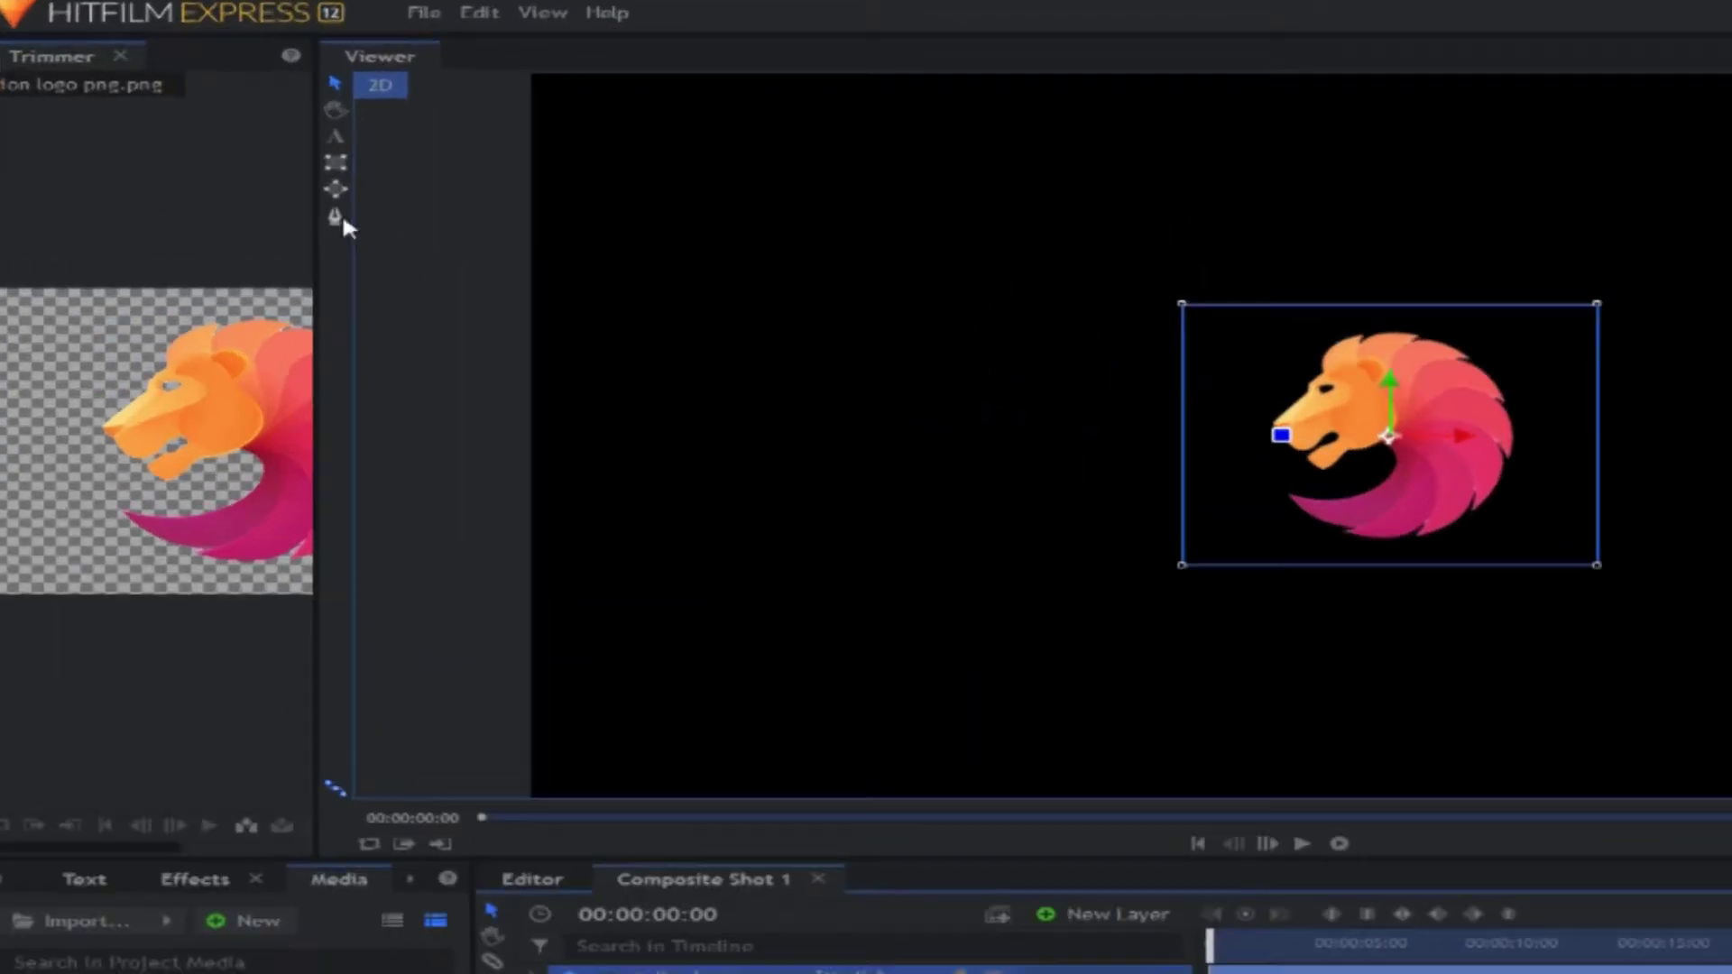
click(337, 220)
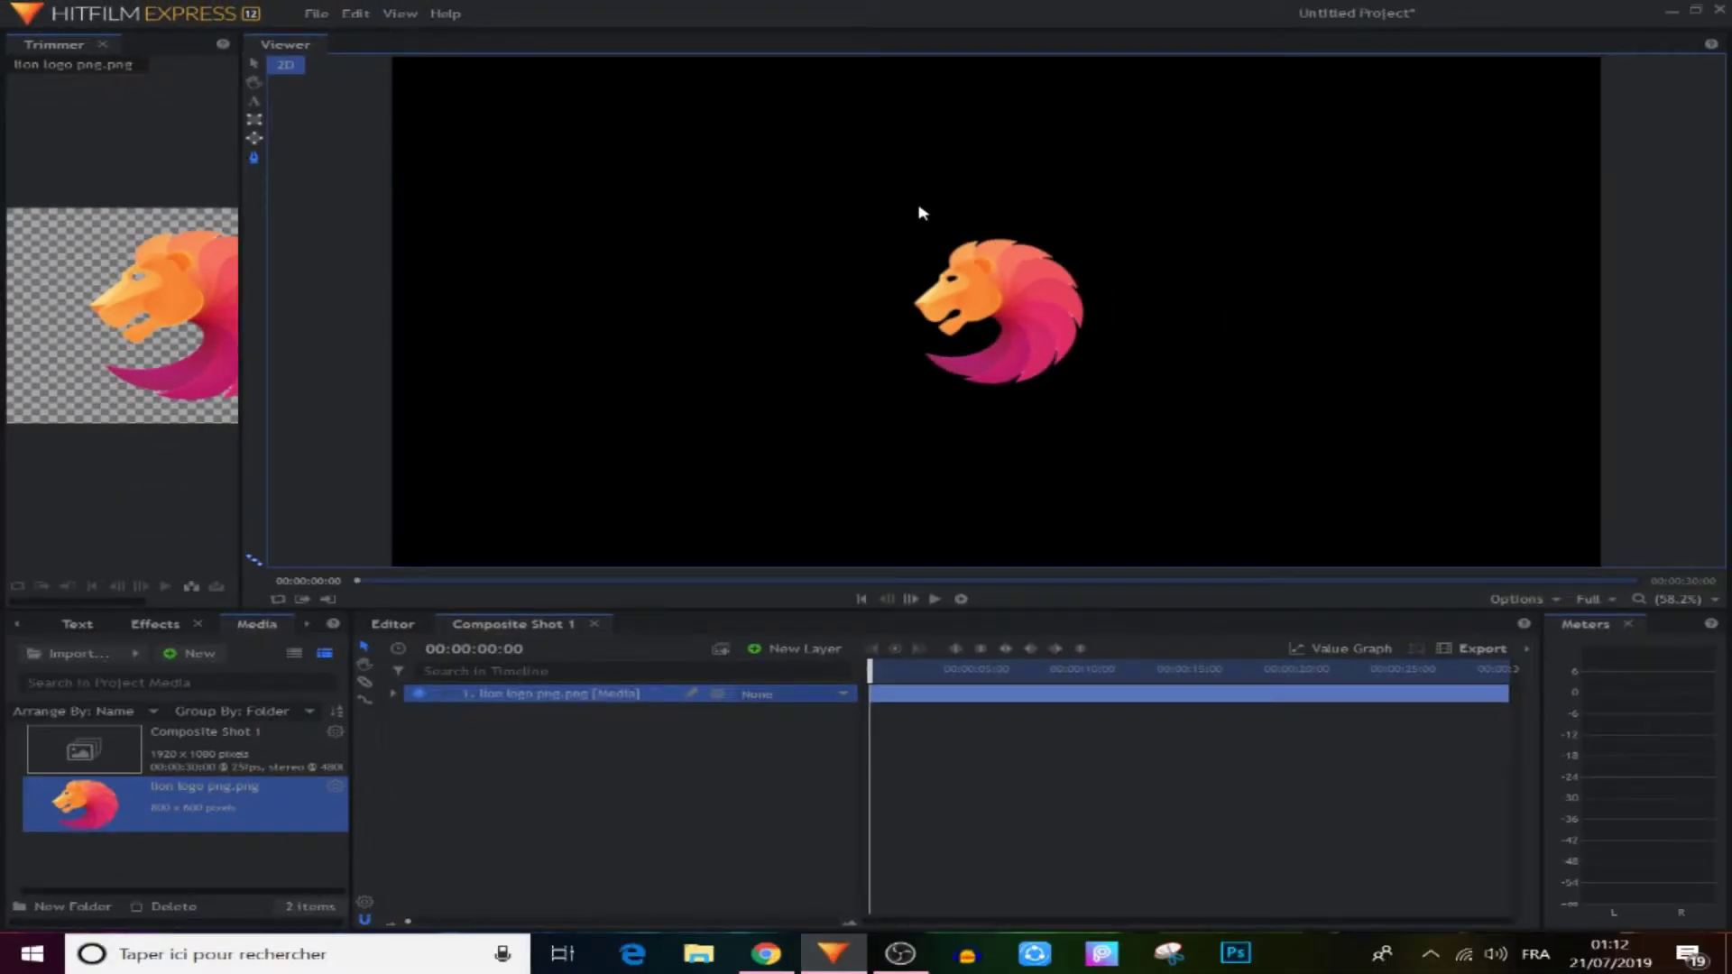
click(1000, 187)
click(870, 293)
drag(1002, 184, 1008, 178)
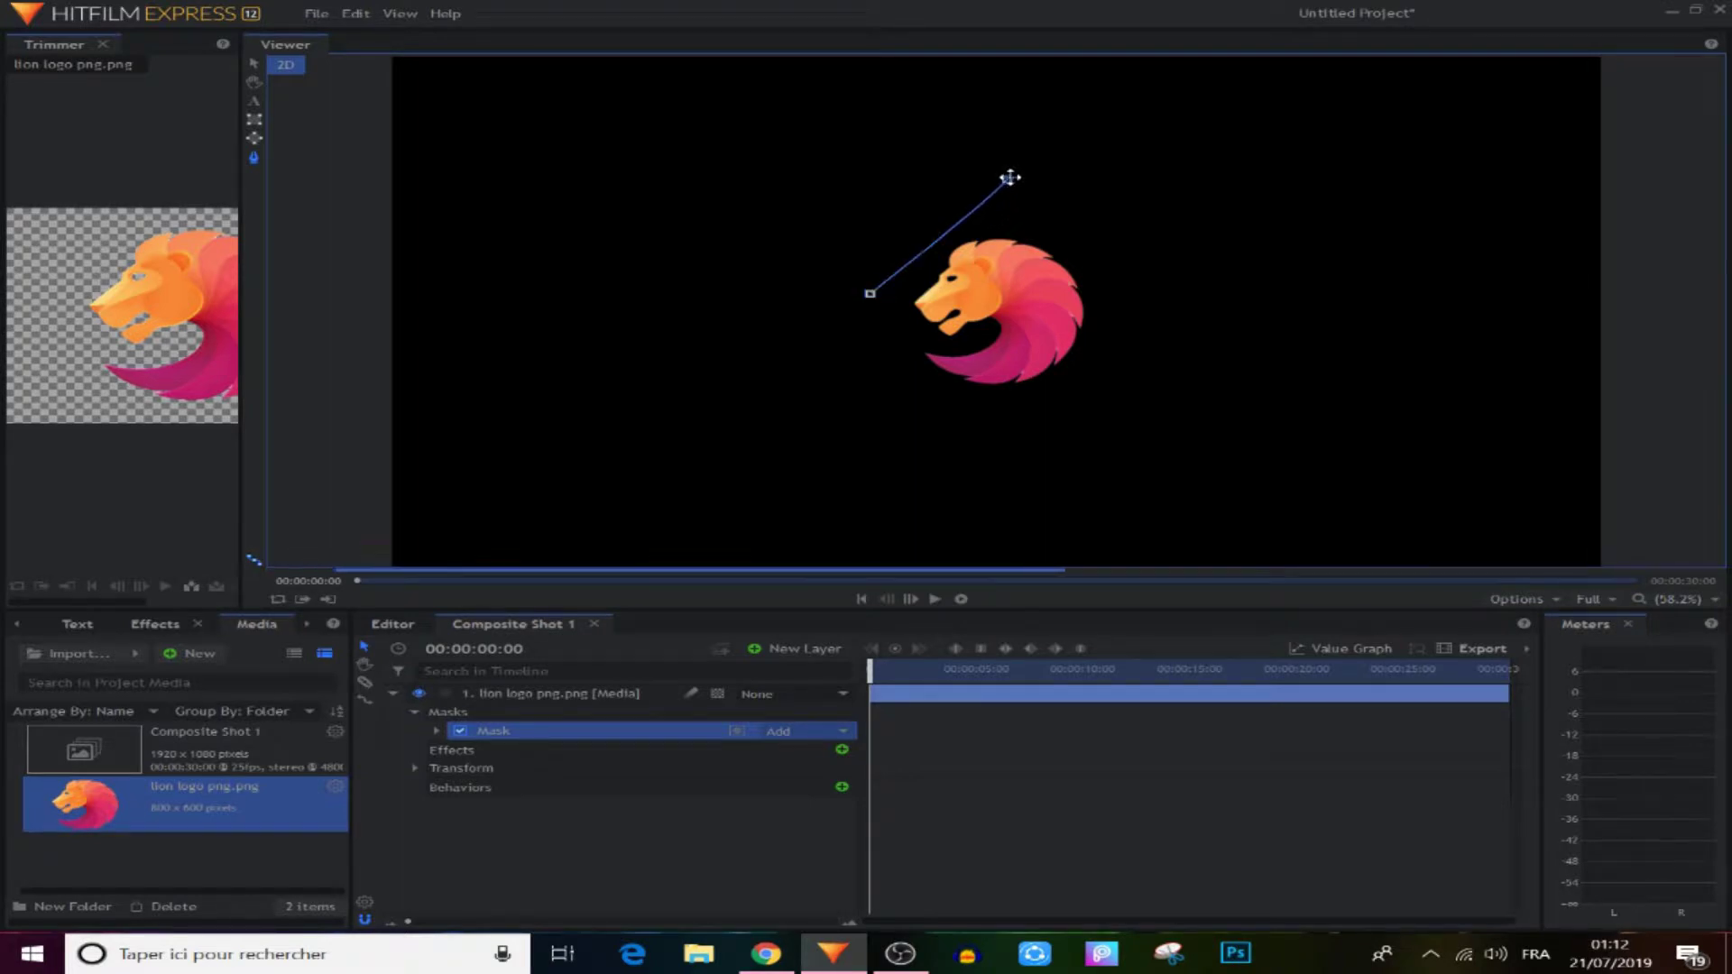
drag(868, 295, 863, 302)
click(846, 279)
click(992, 160)
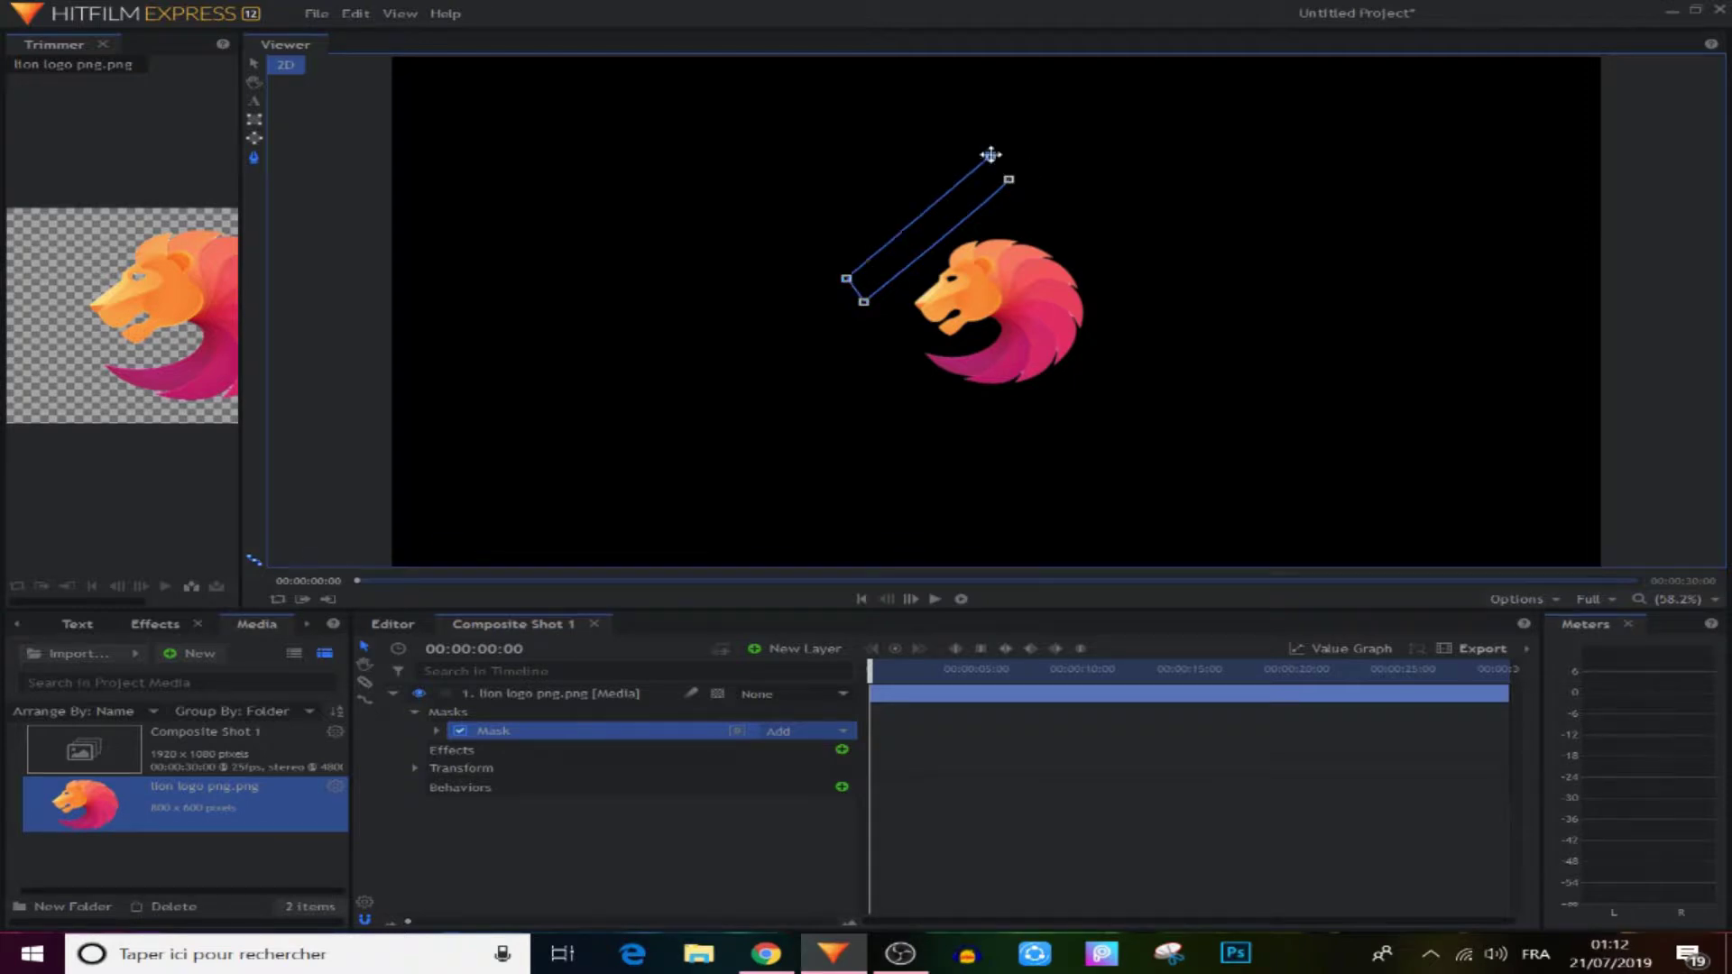
Convert the mask's starting point to a straight corner and close the mask path
click(1011, 180)
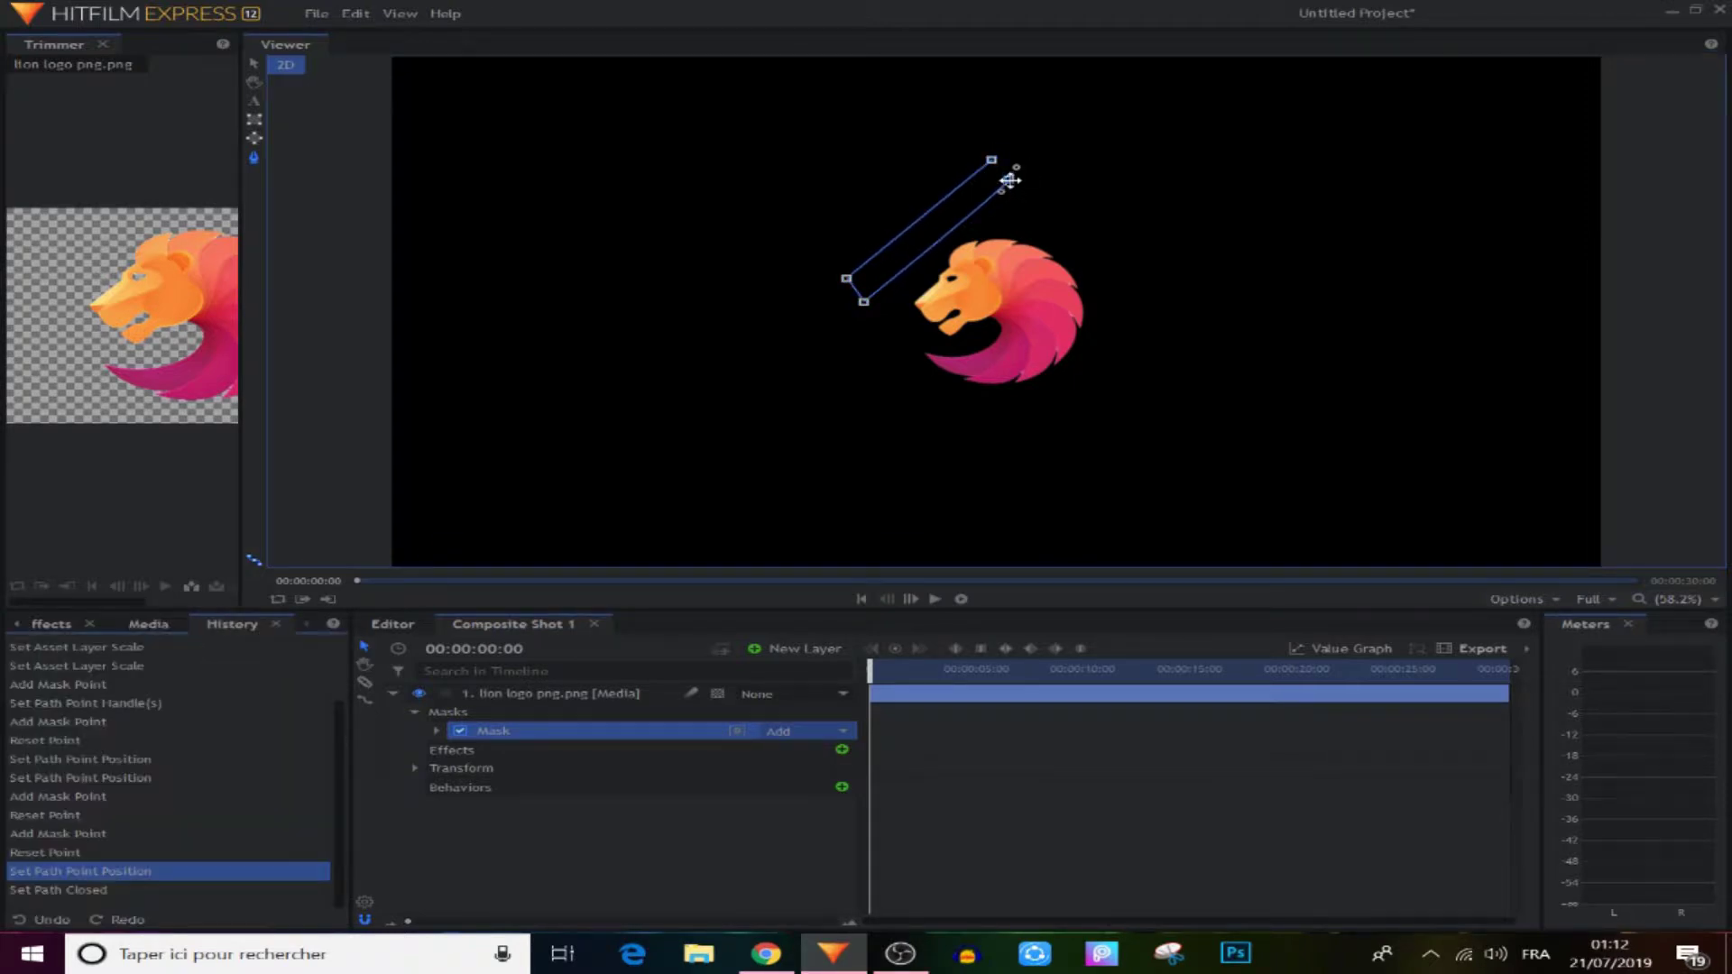
right_click(1008, 177)
click(1033, 182)
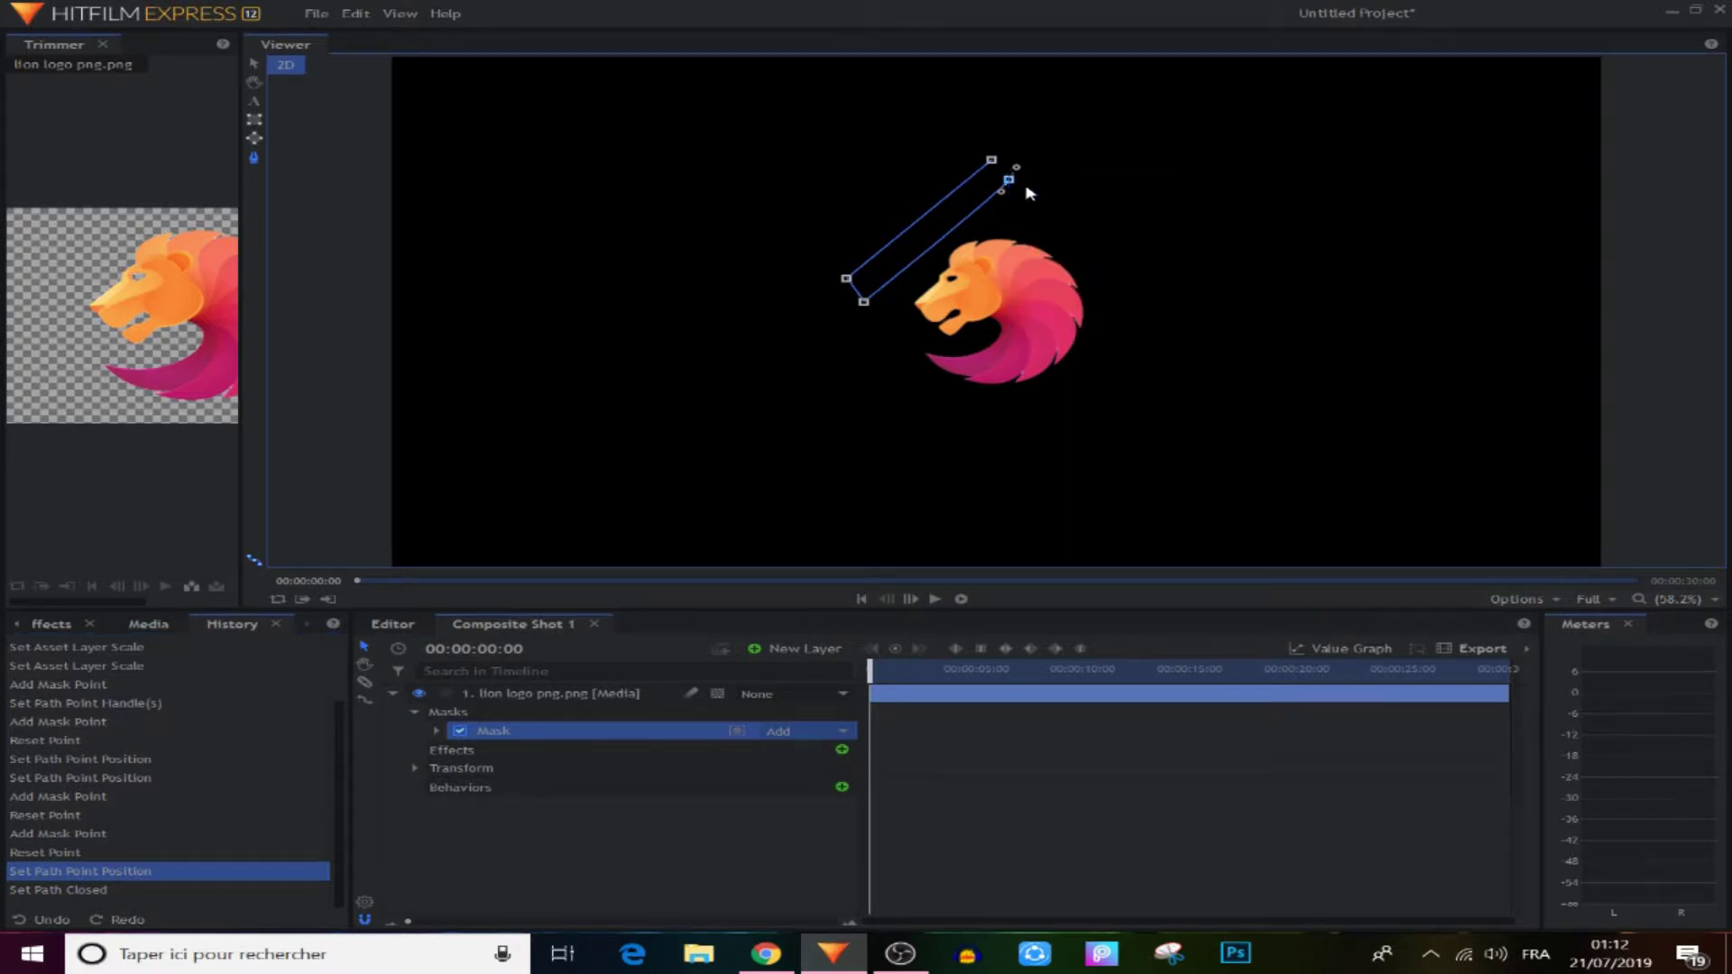
click(1008, 180)
Adjust the two mask corners nearest the logo to widen the slanted strip into an even rectangle
drag(1009, 179, 1019, 189)
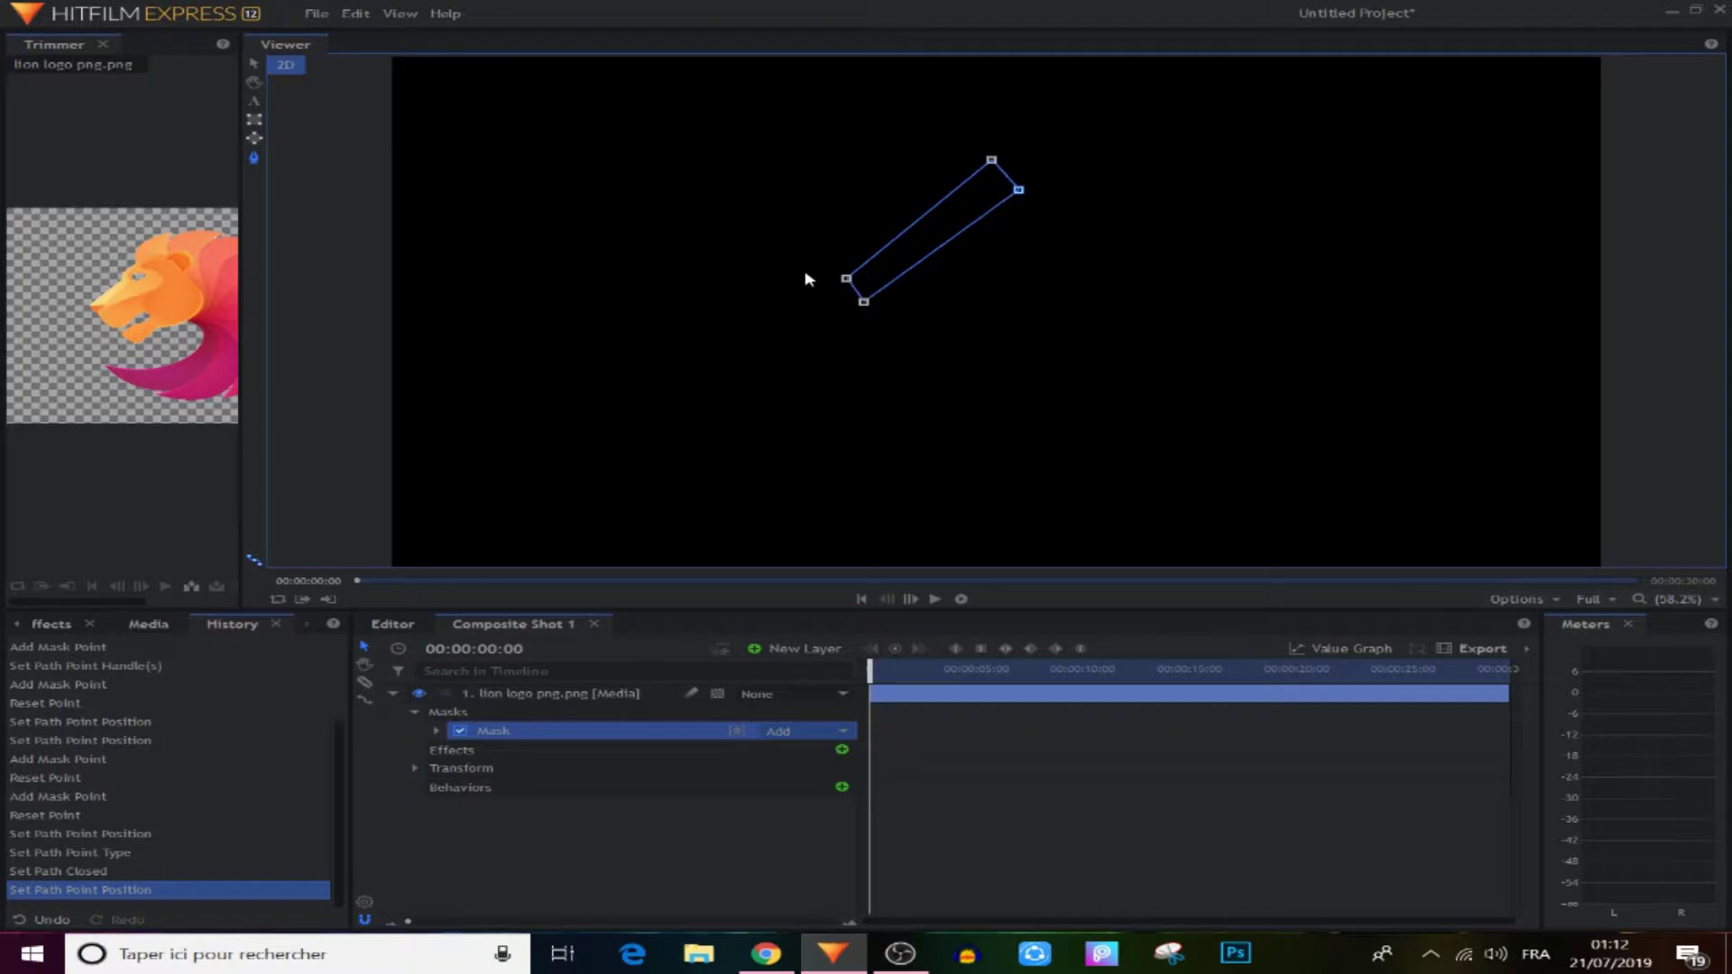
drag(870, 305, 877, 311)
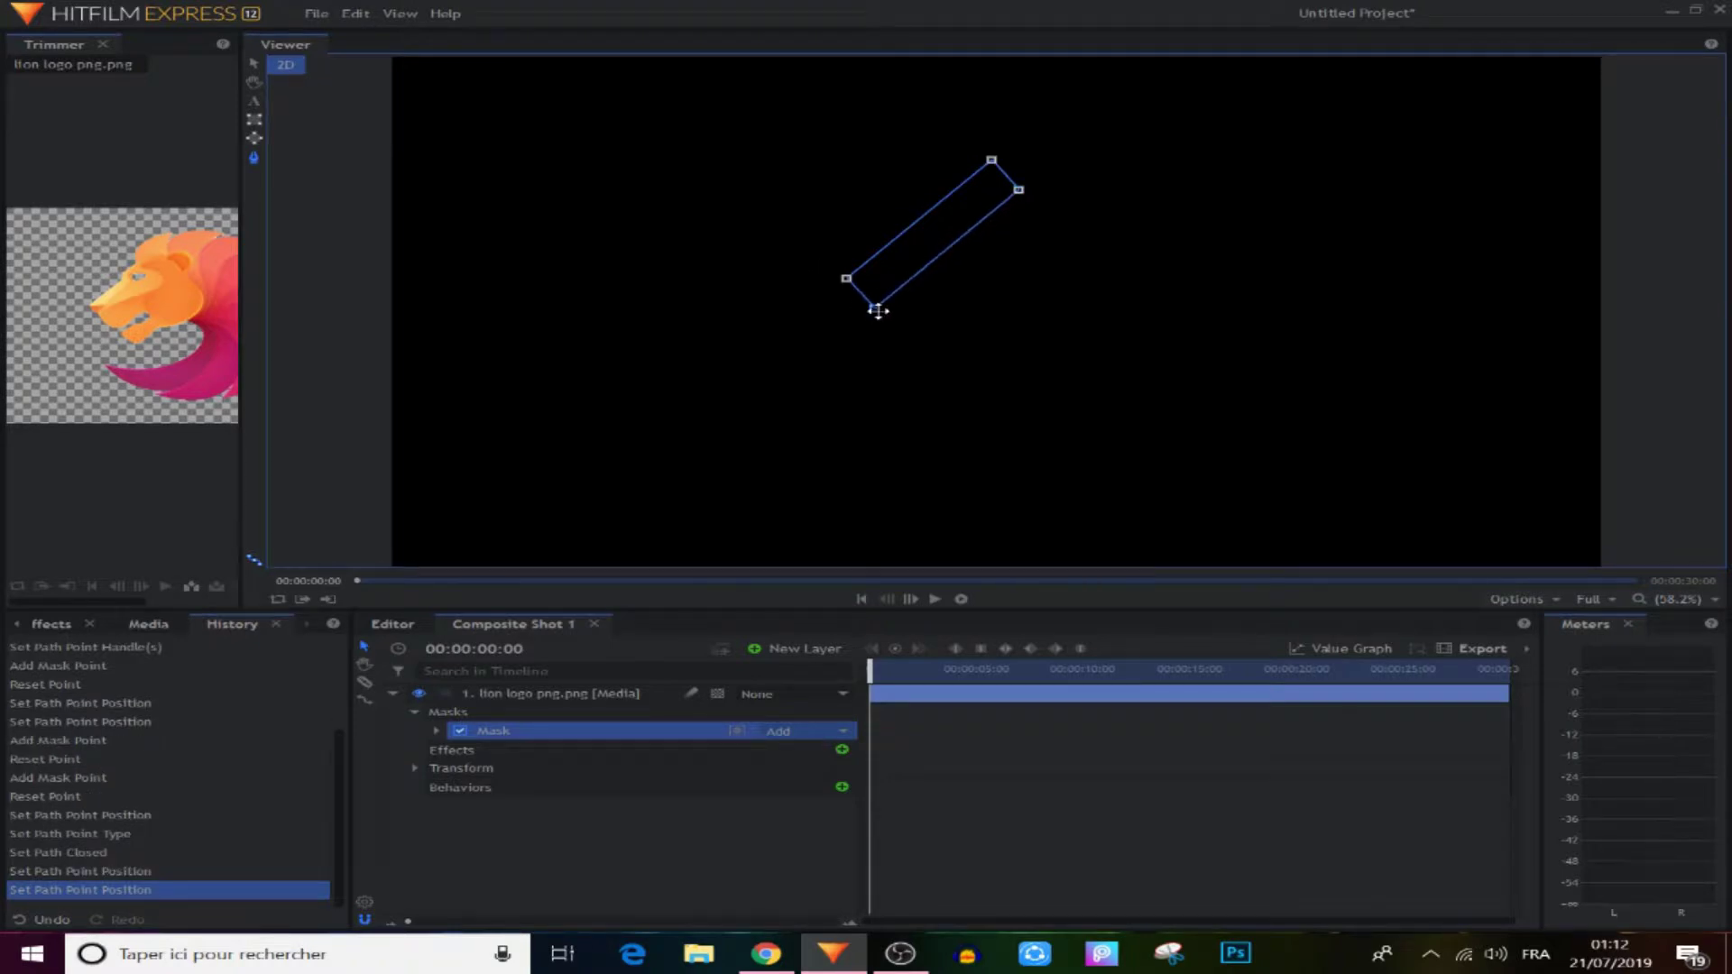
click(1020, 190)
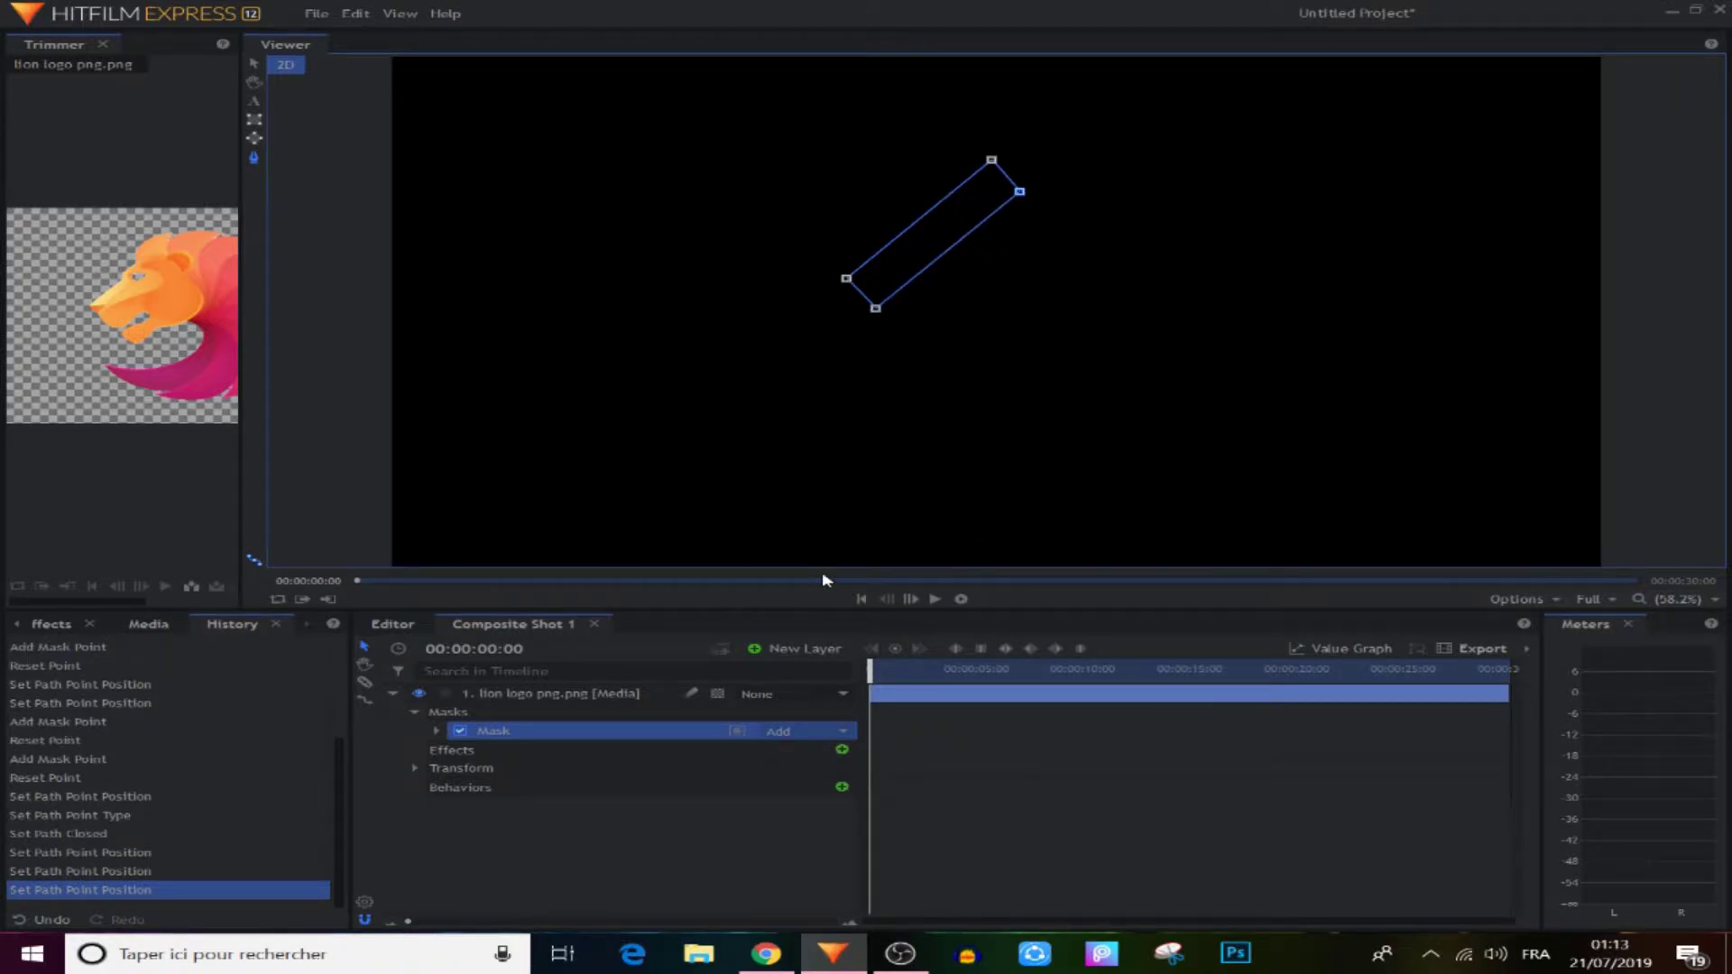
Enable Position animation in the mask's transform properties at 00:00:00:00
click(631, 862)
click(545, 740)
click(437, 731)
click(457, 767)
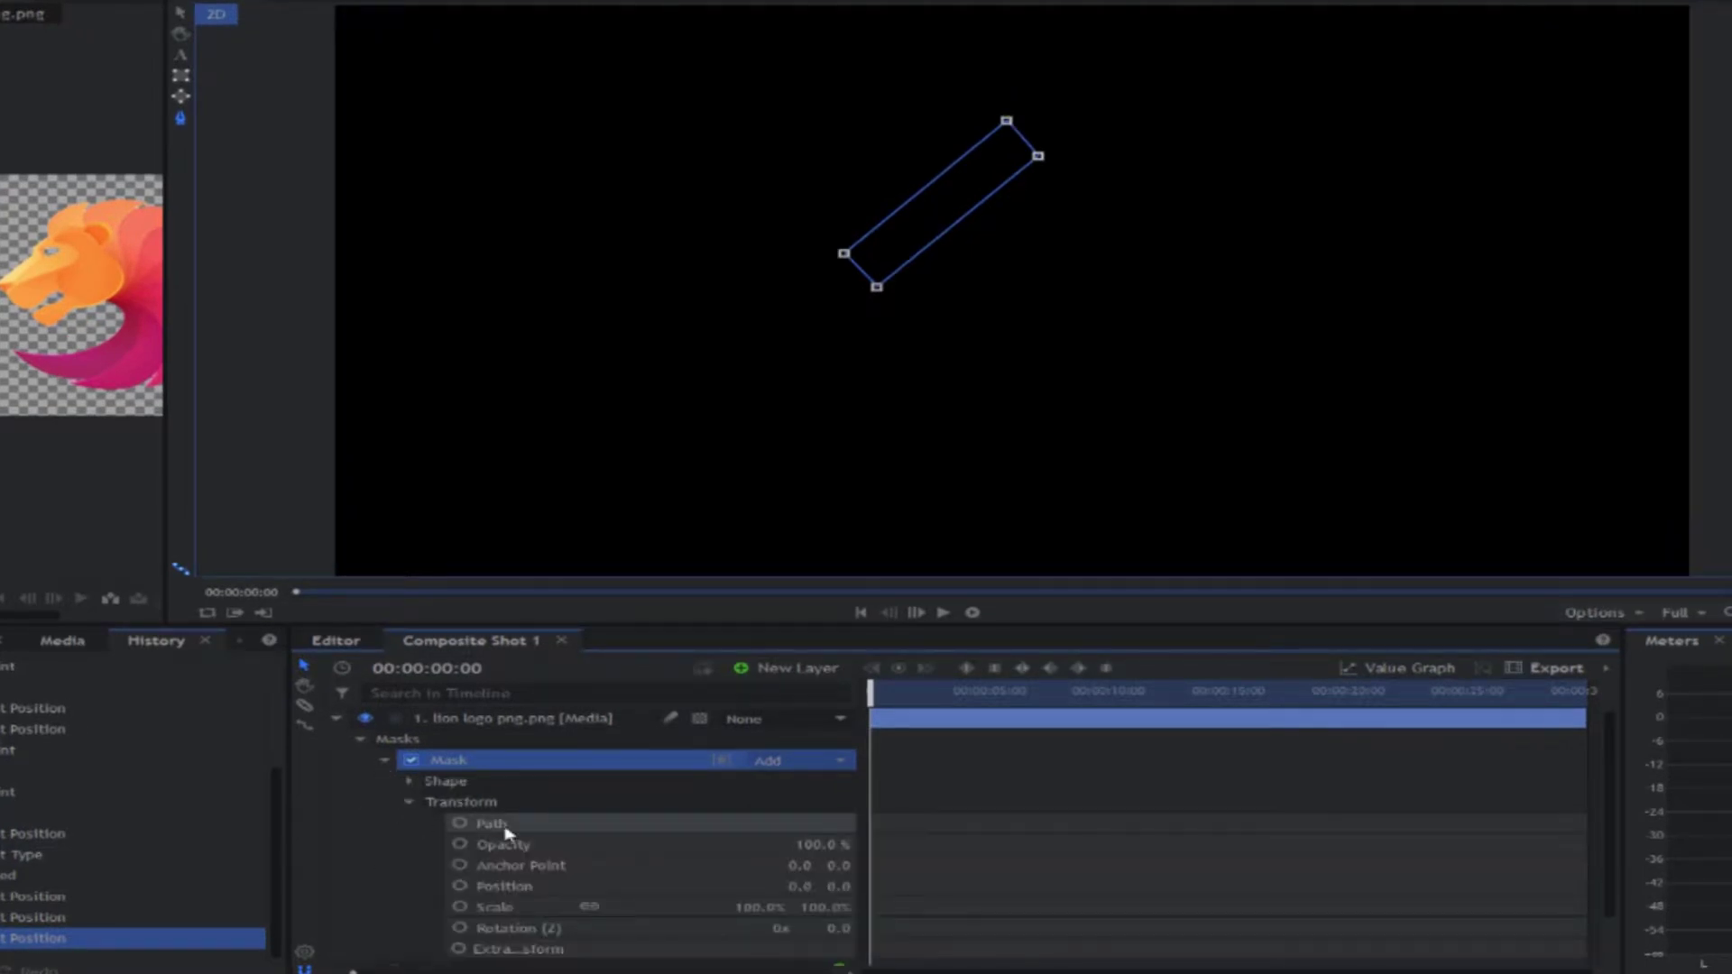
scroll(559, 832, down, 1)
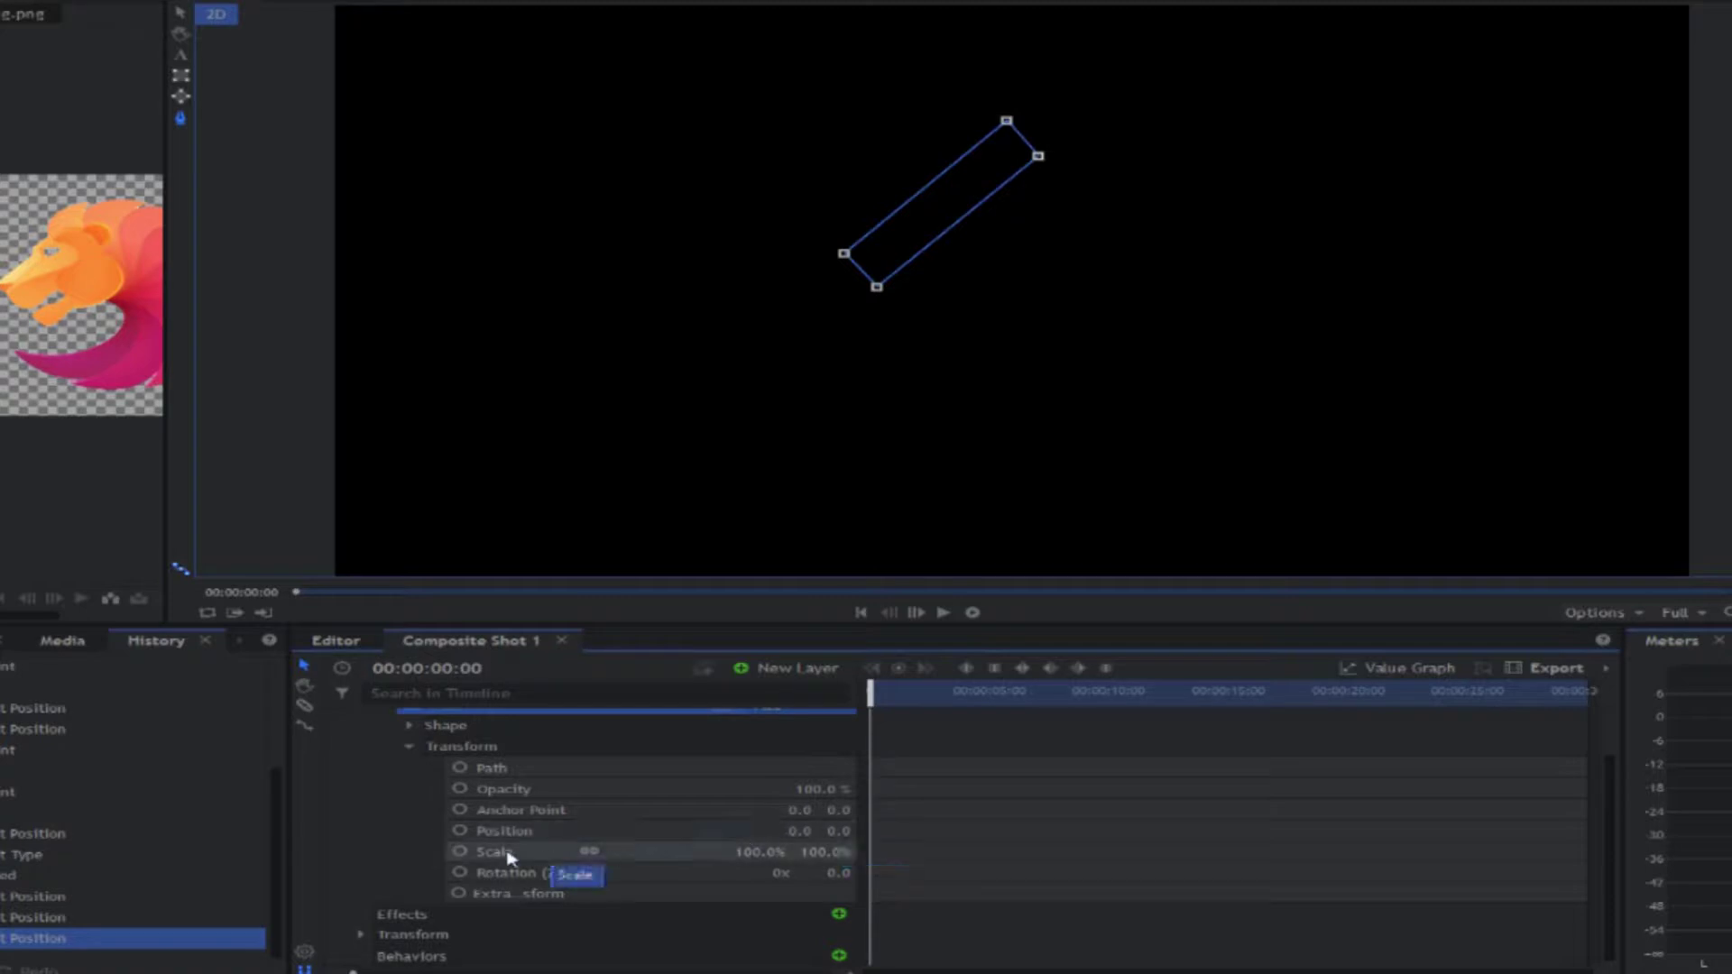
click(460, 832)
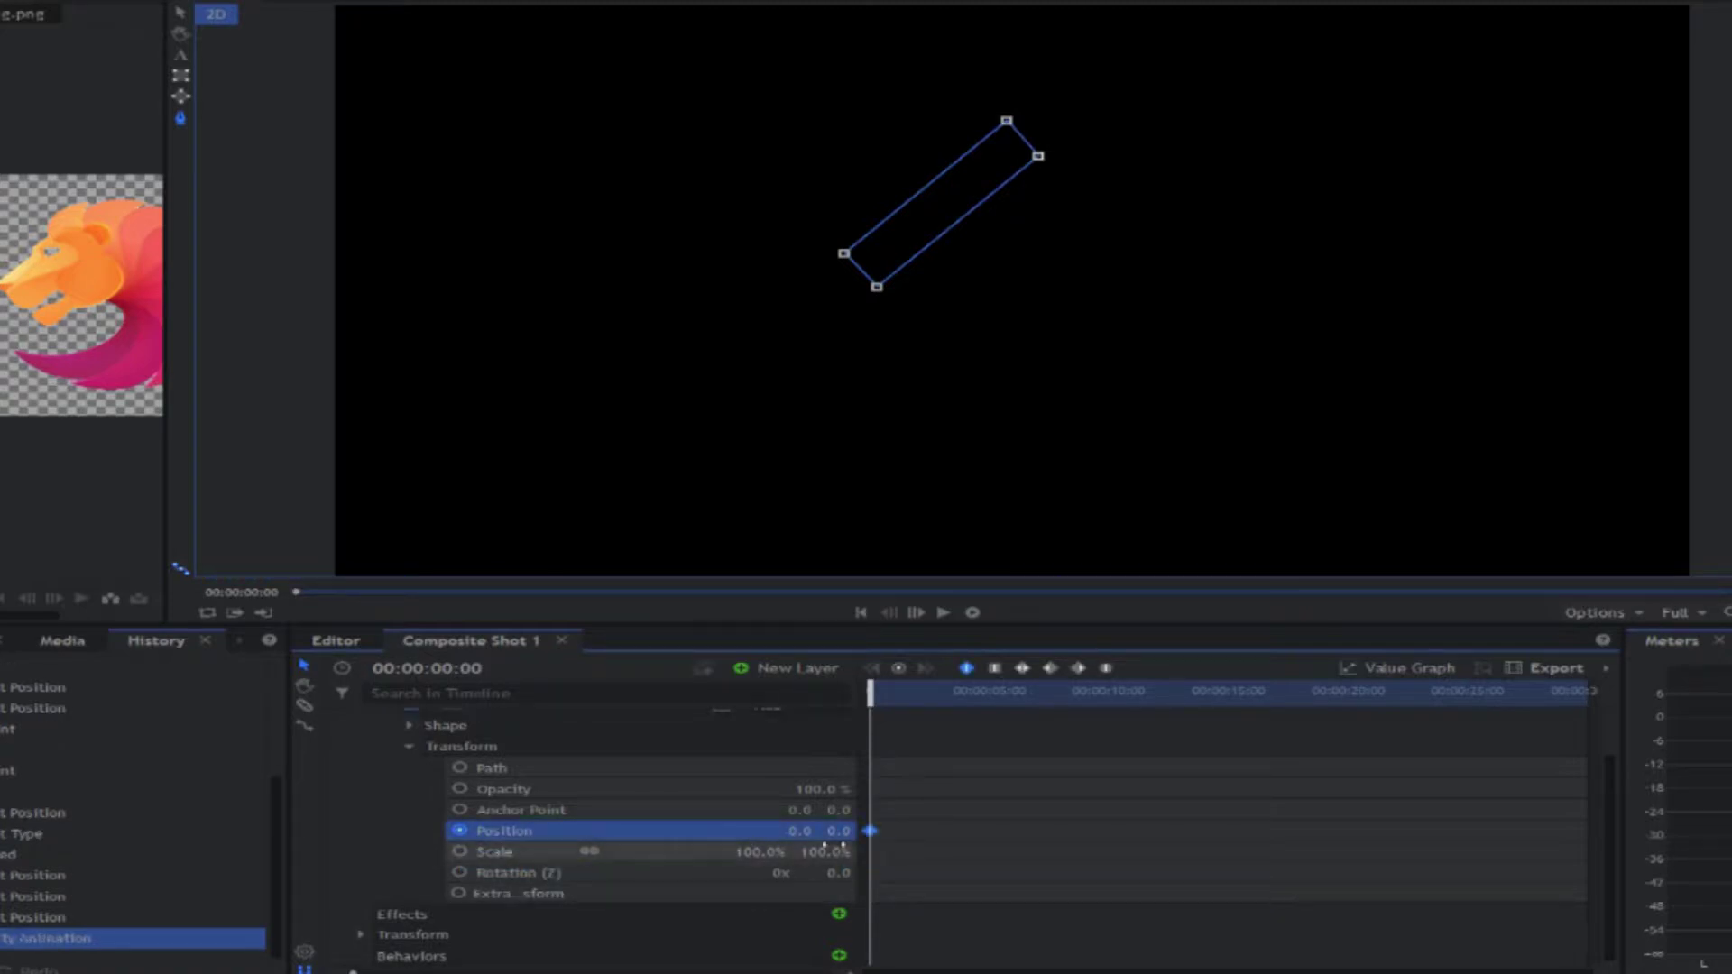
Set the mask's Position to 370, -488 at 00:00:00:20 so the strip passes across the logo
mouse_move(870, 695)
mouse_down()
mouse_move(885, 702)
mouse_move(836, 727)
mouse_move(883, 703)
mouse_up()
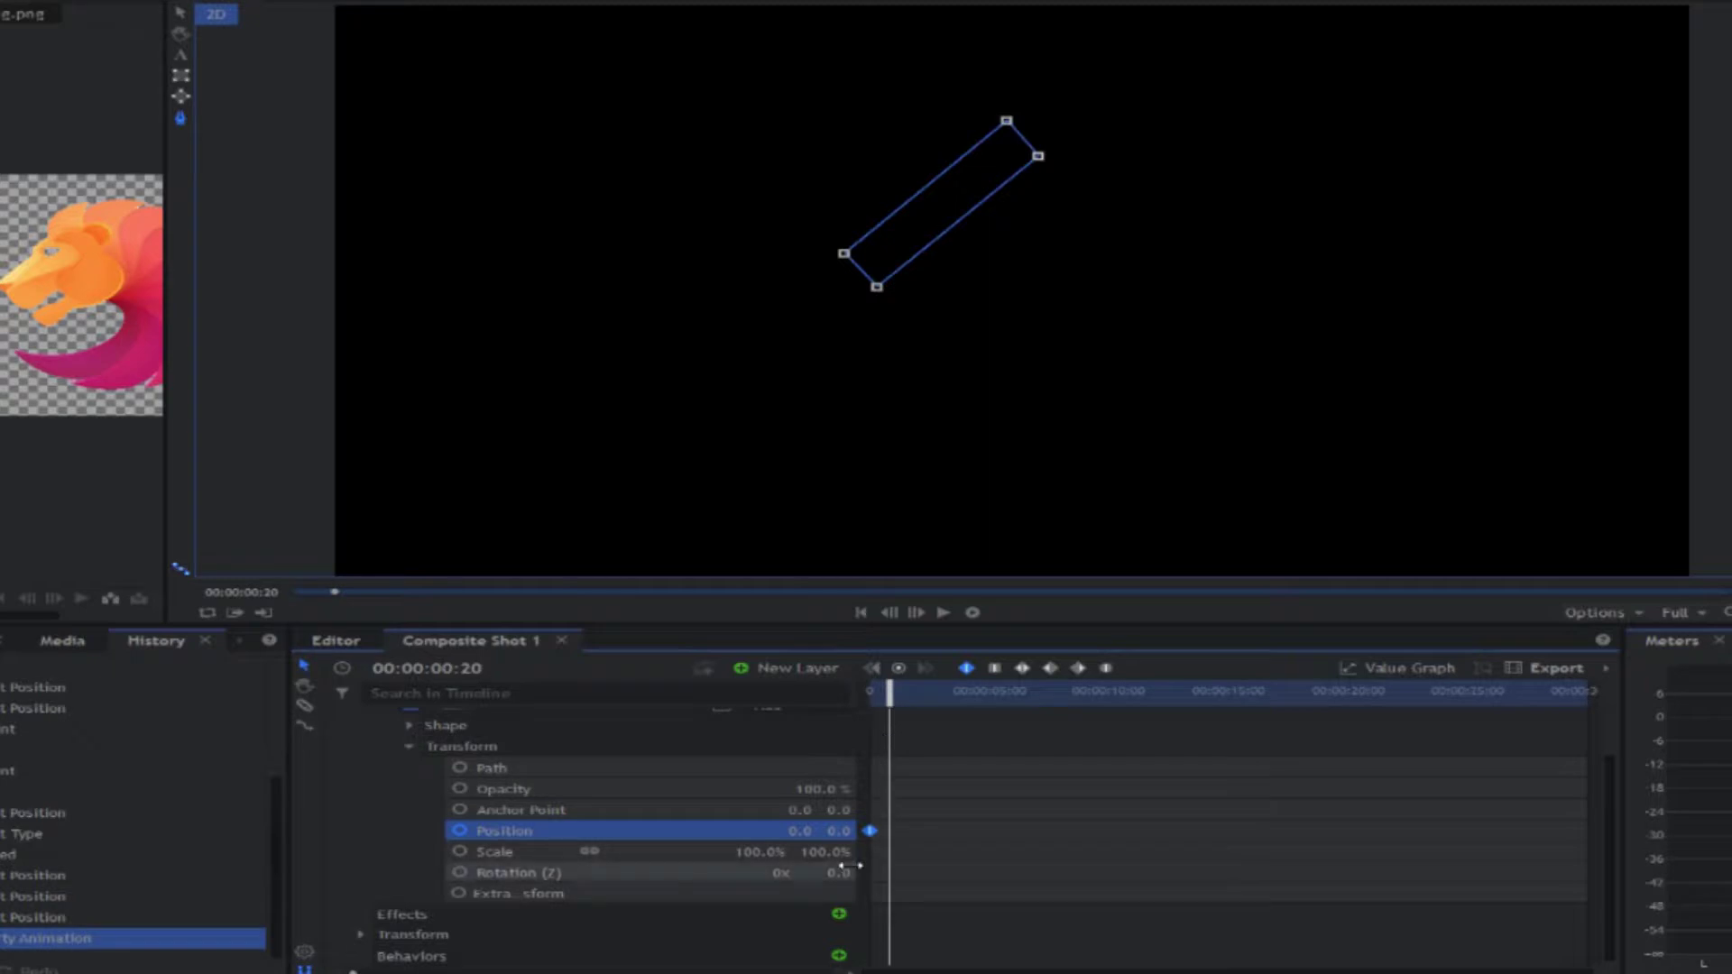
drag(800, 831, 798, 795)
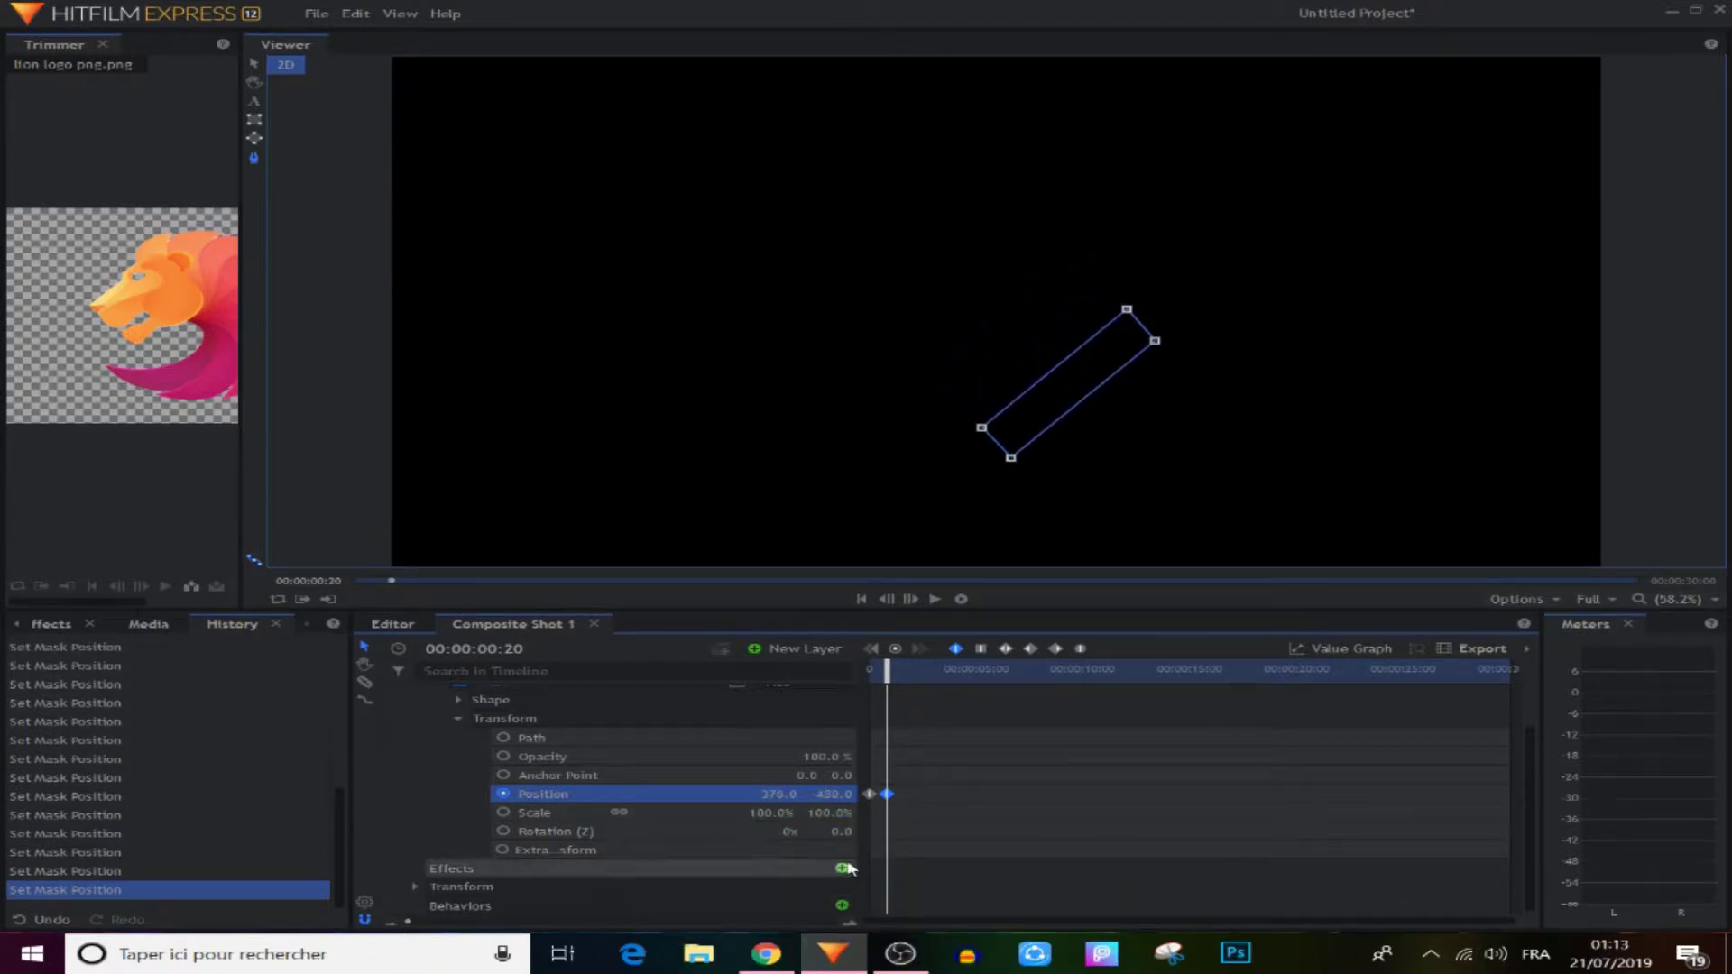
scroll(943, 812, up, 2)
click(947, 834)
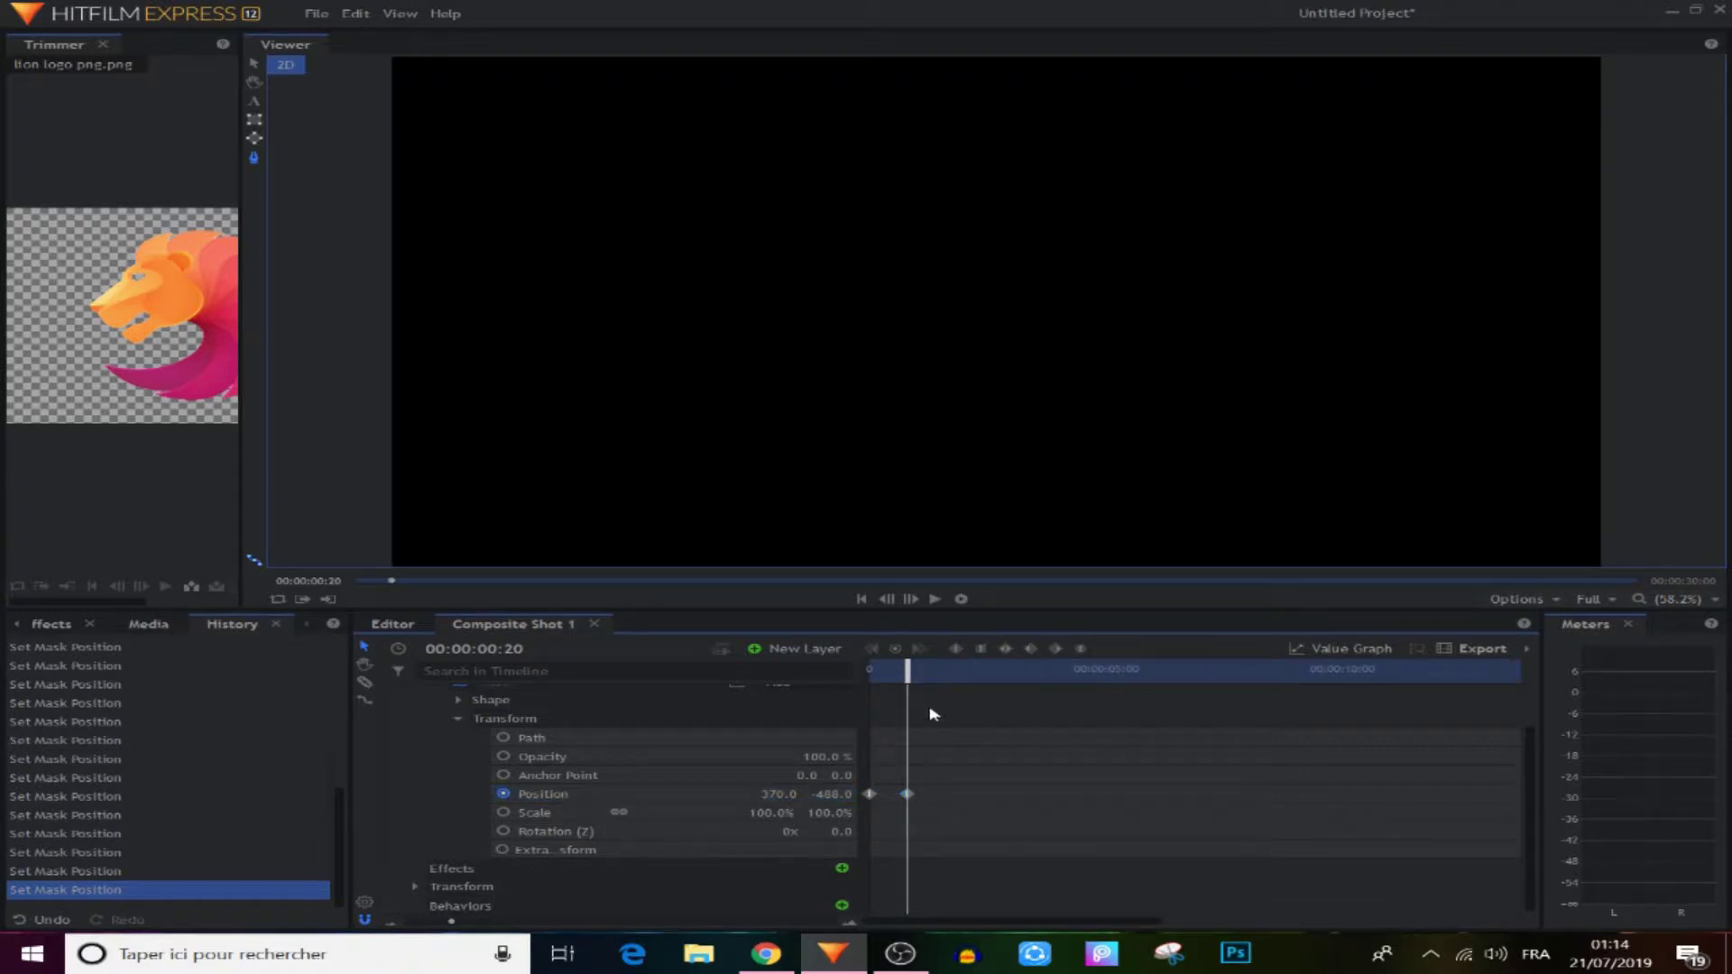
Play the composite shot from the start to preview the mask's sweep
drag(911, 672, 870, 672)
click(934, 599)
click(934, 599)
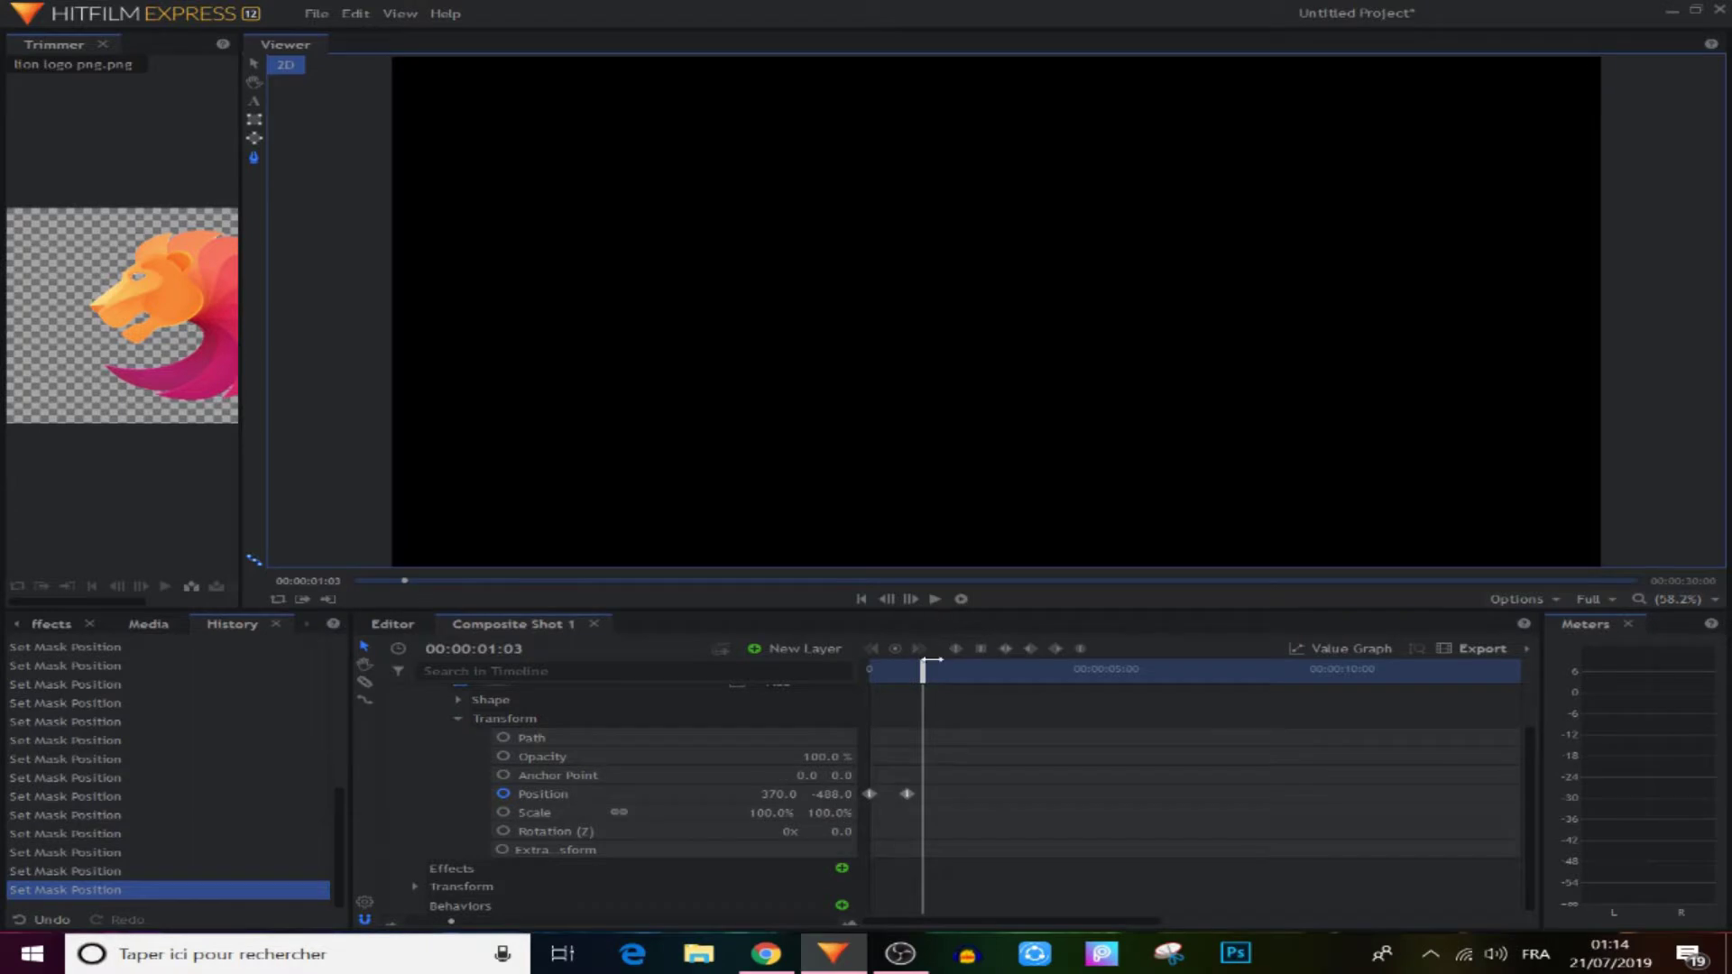
Change the temporal interpolation type of both mask Position keyframes
drag(1008, 785, 871, 853)
click(1119, 644)
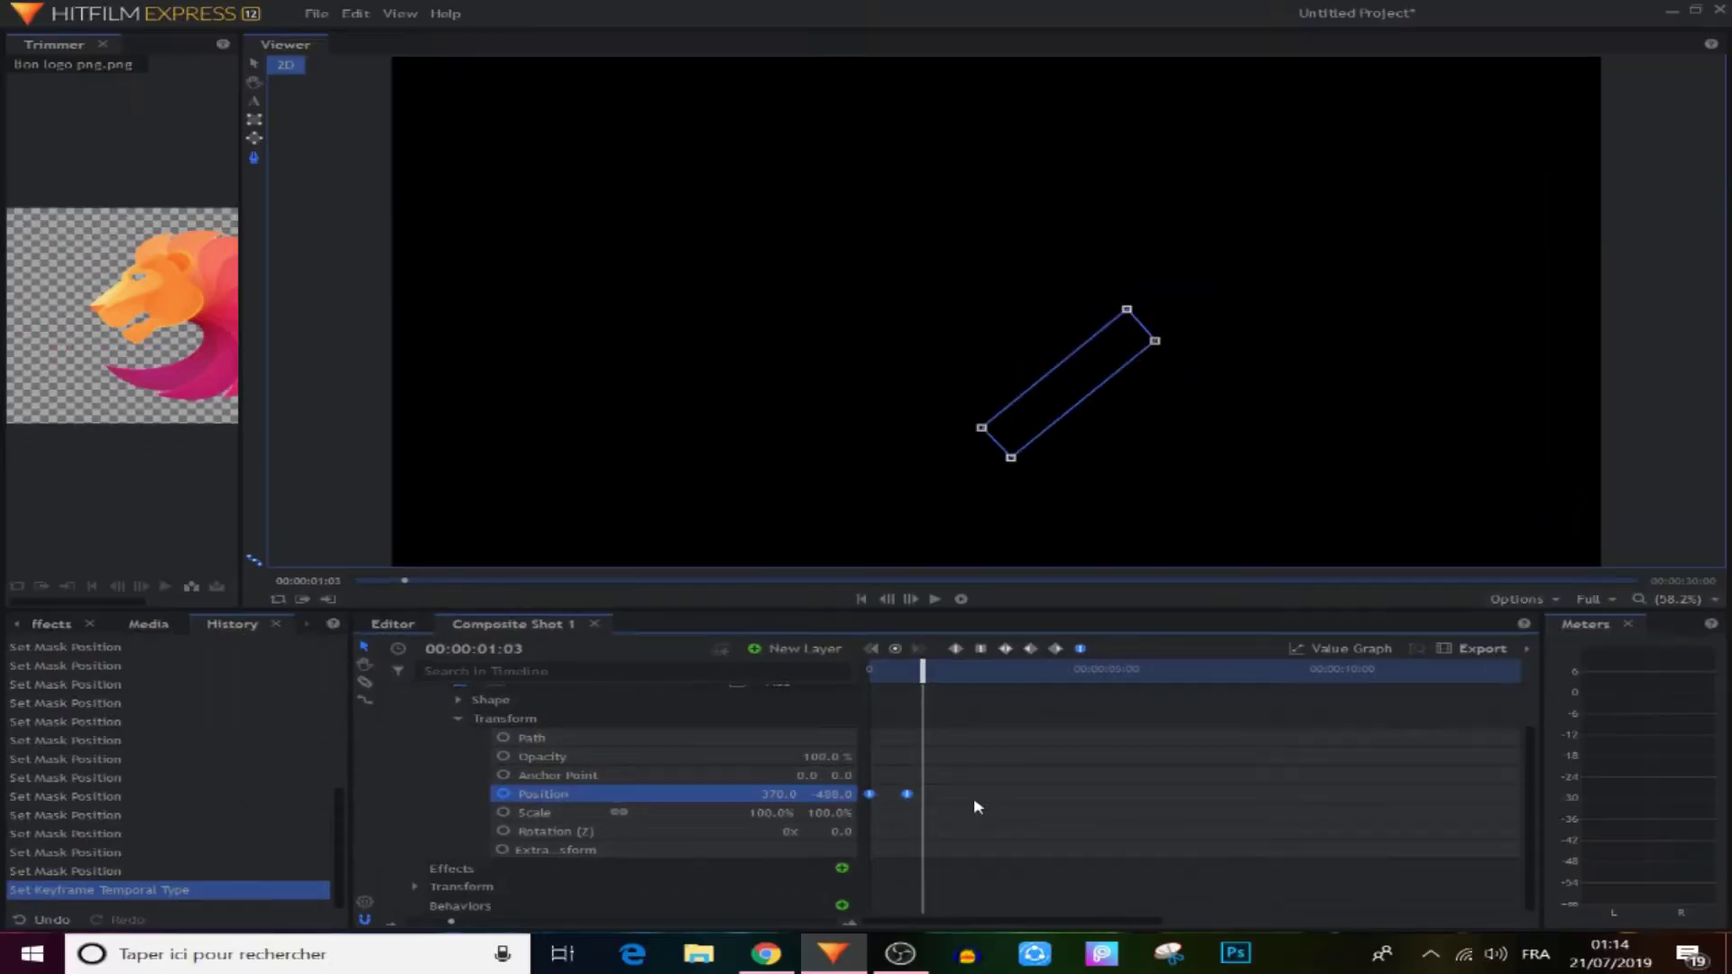
click(959, 817)
Replay the sweep from the start to check the mask's motion with the changed keyframe interpolation
drag(934, 677, 871, 673)
click(937, 600)
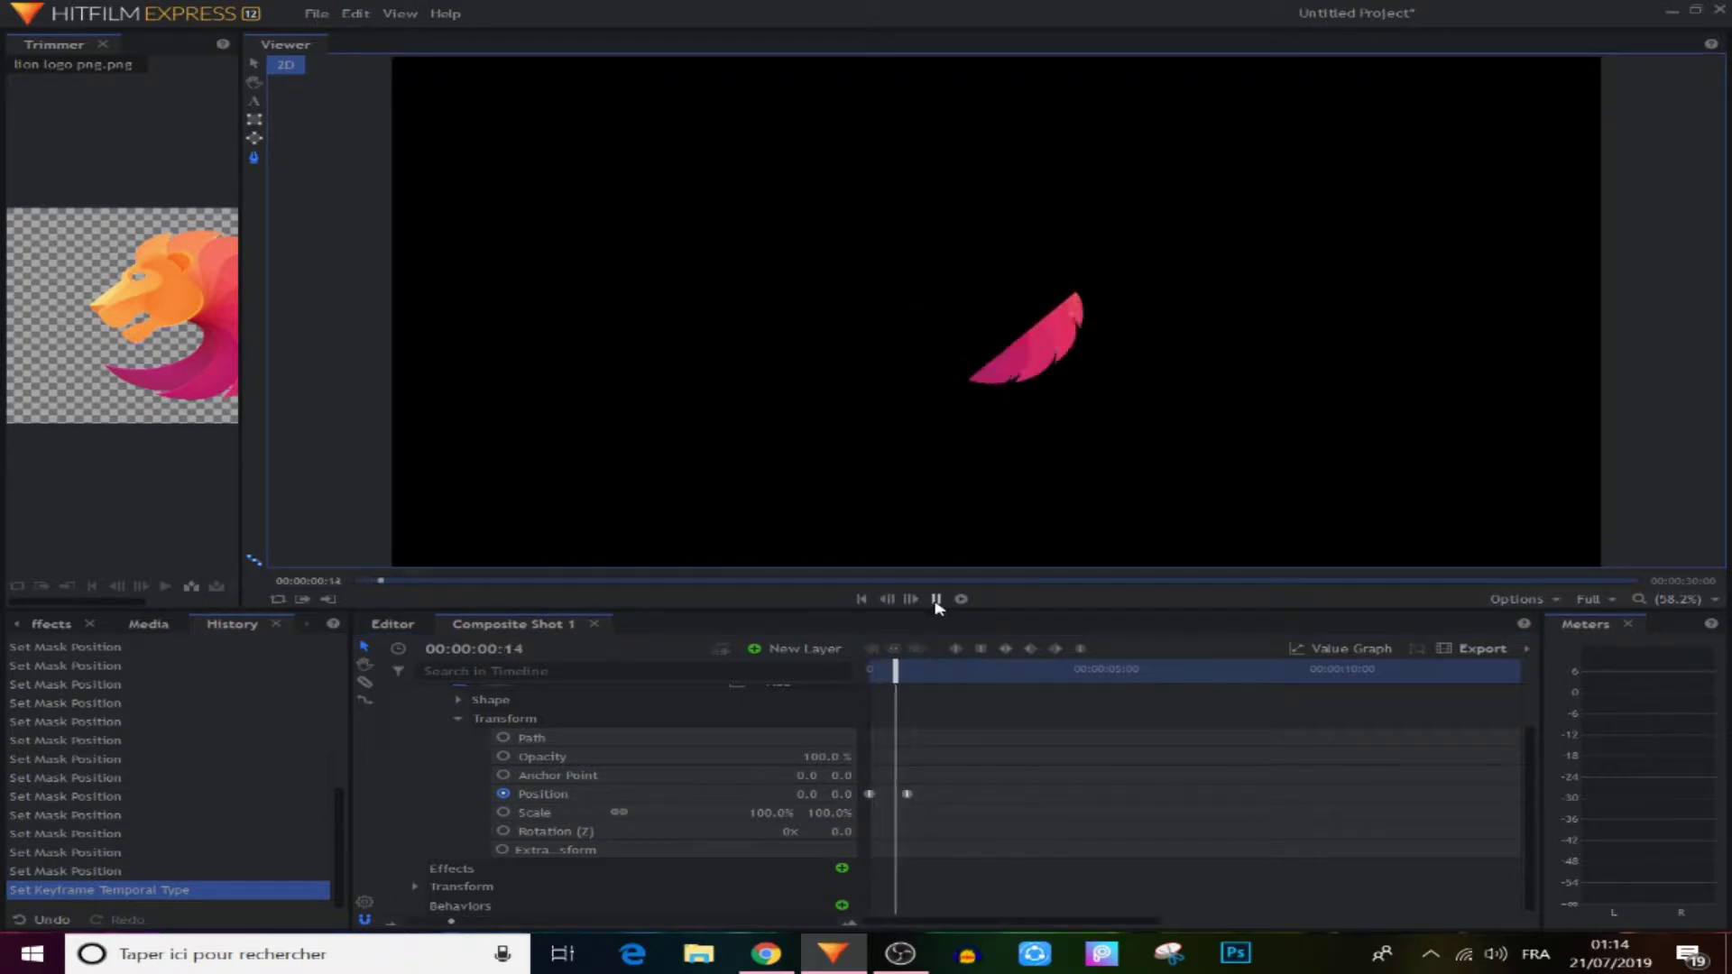
click(937, 600)
key(Left)
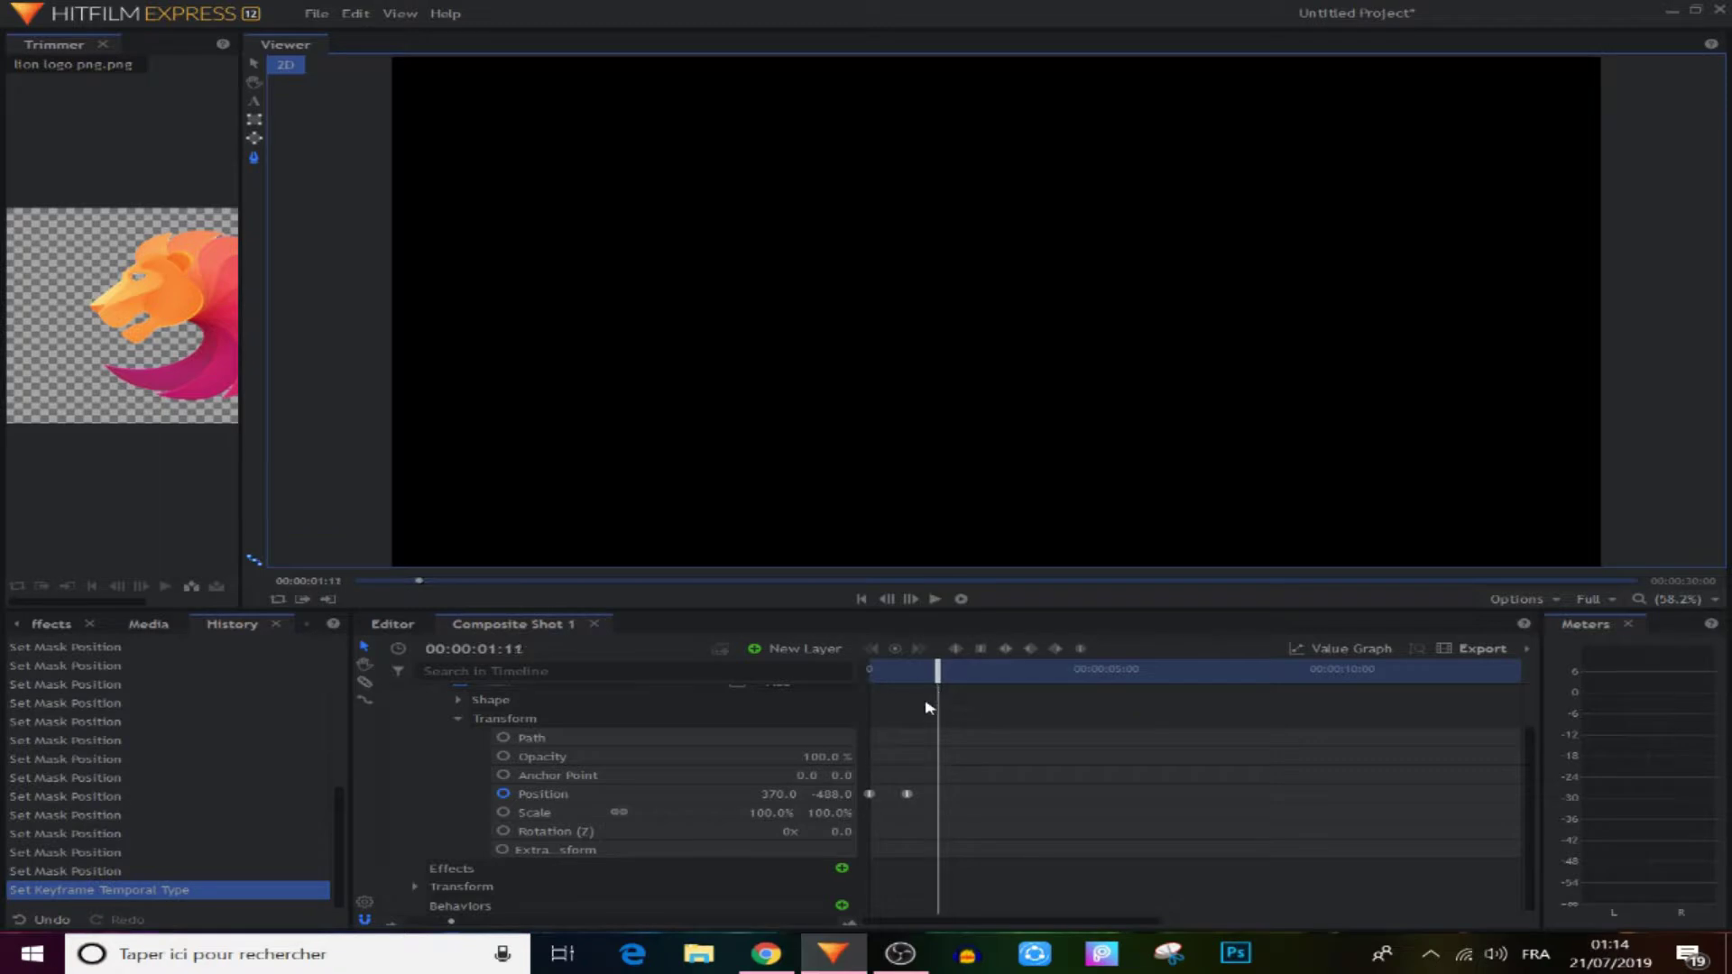
Enable Path animation for the mask at 00:00:01:05, after the last Position keyframe
click(907, 794)
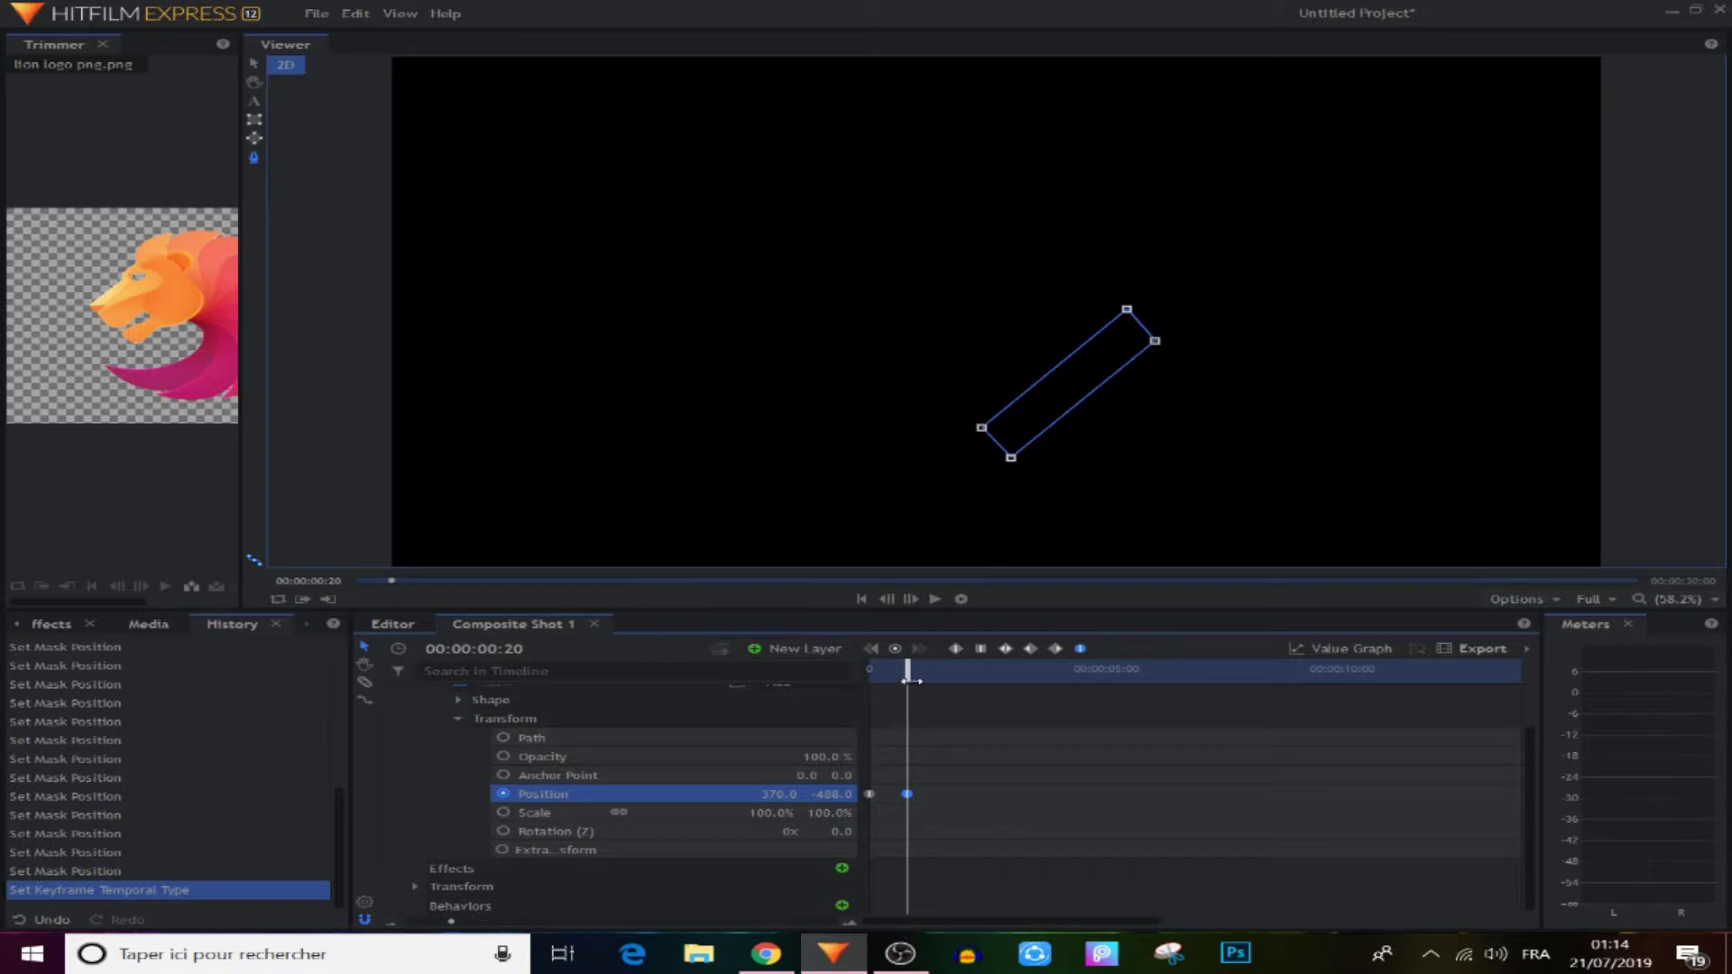
drag(908, 676, 926, 681)
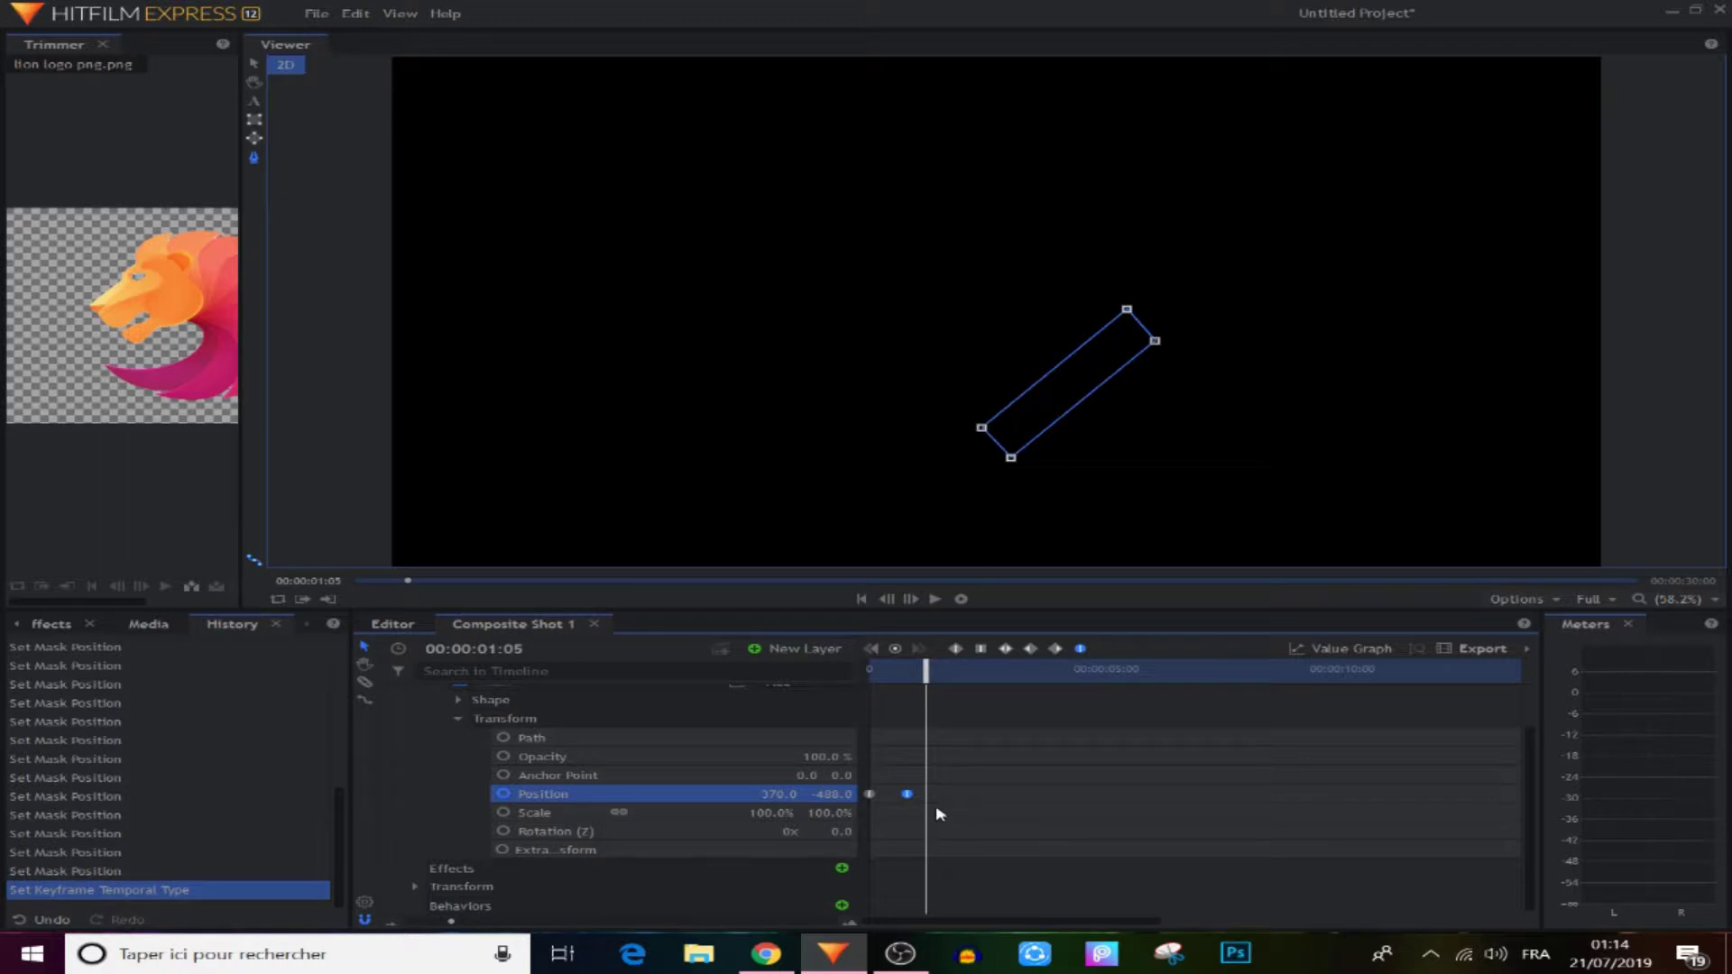
click(503, 738)
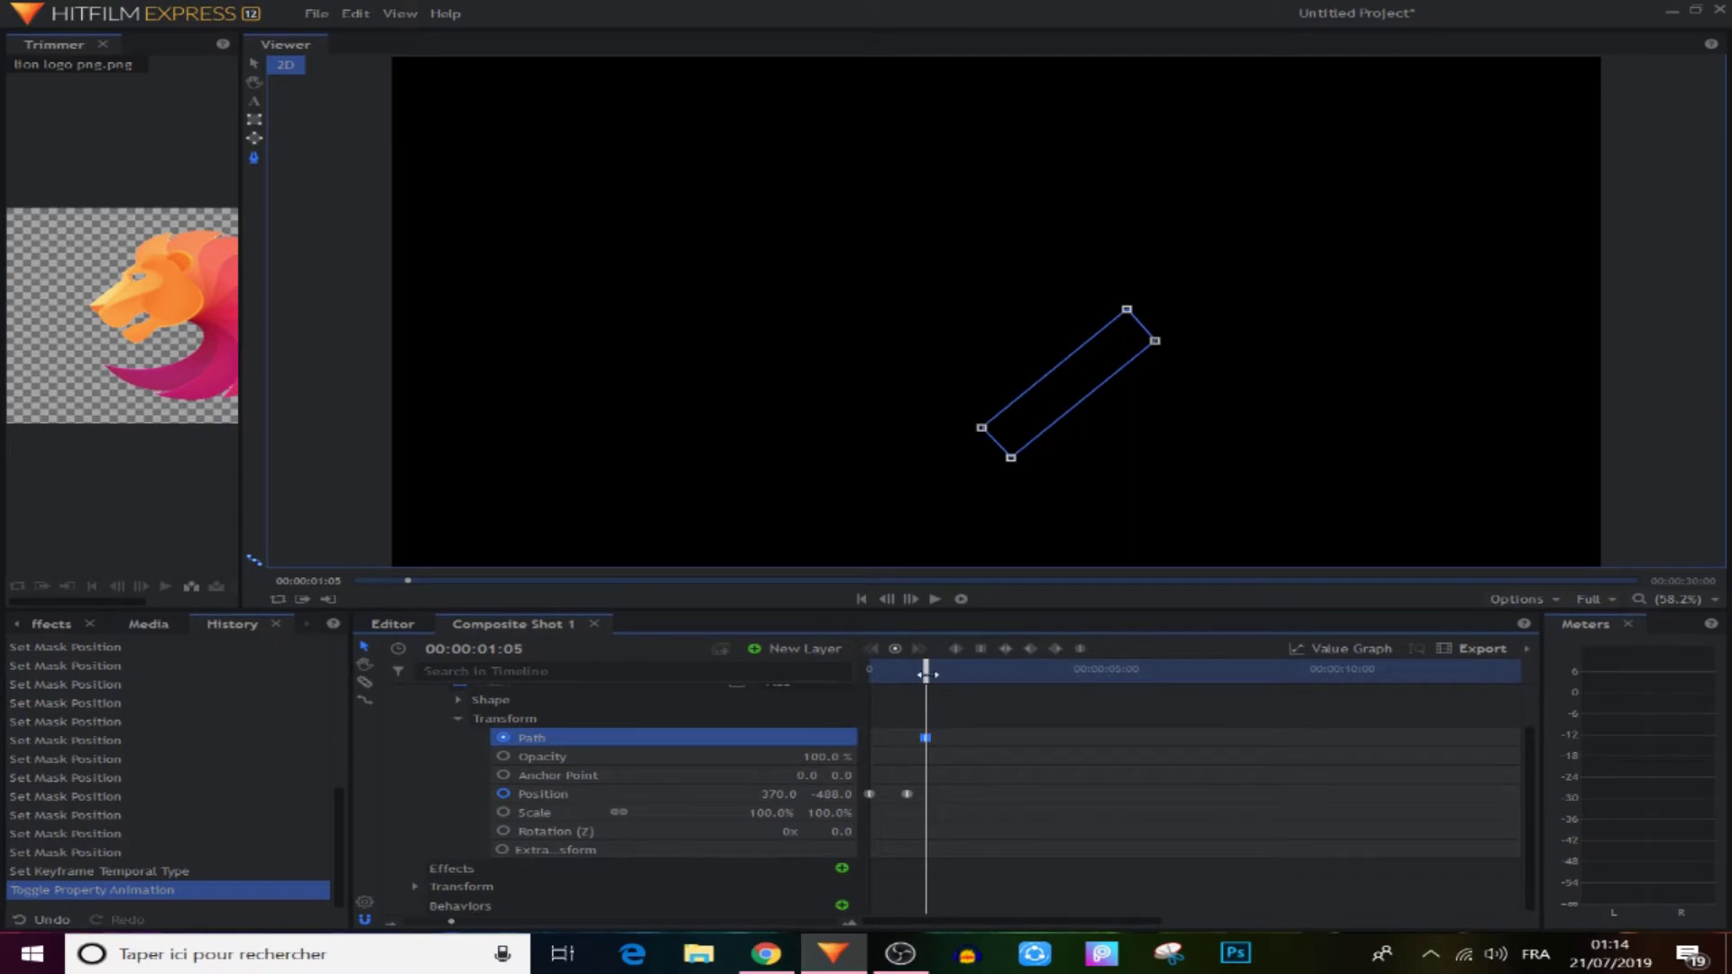
Move the mask's leftmost corner up and outward at 00:00:01:11 to uncover the lower part of the logo
drag(927, 674, 934, 672)
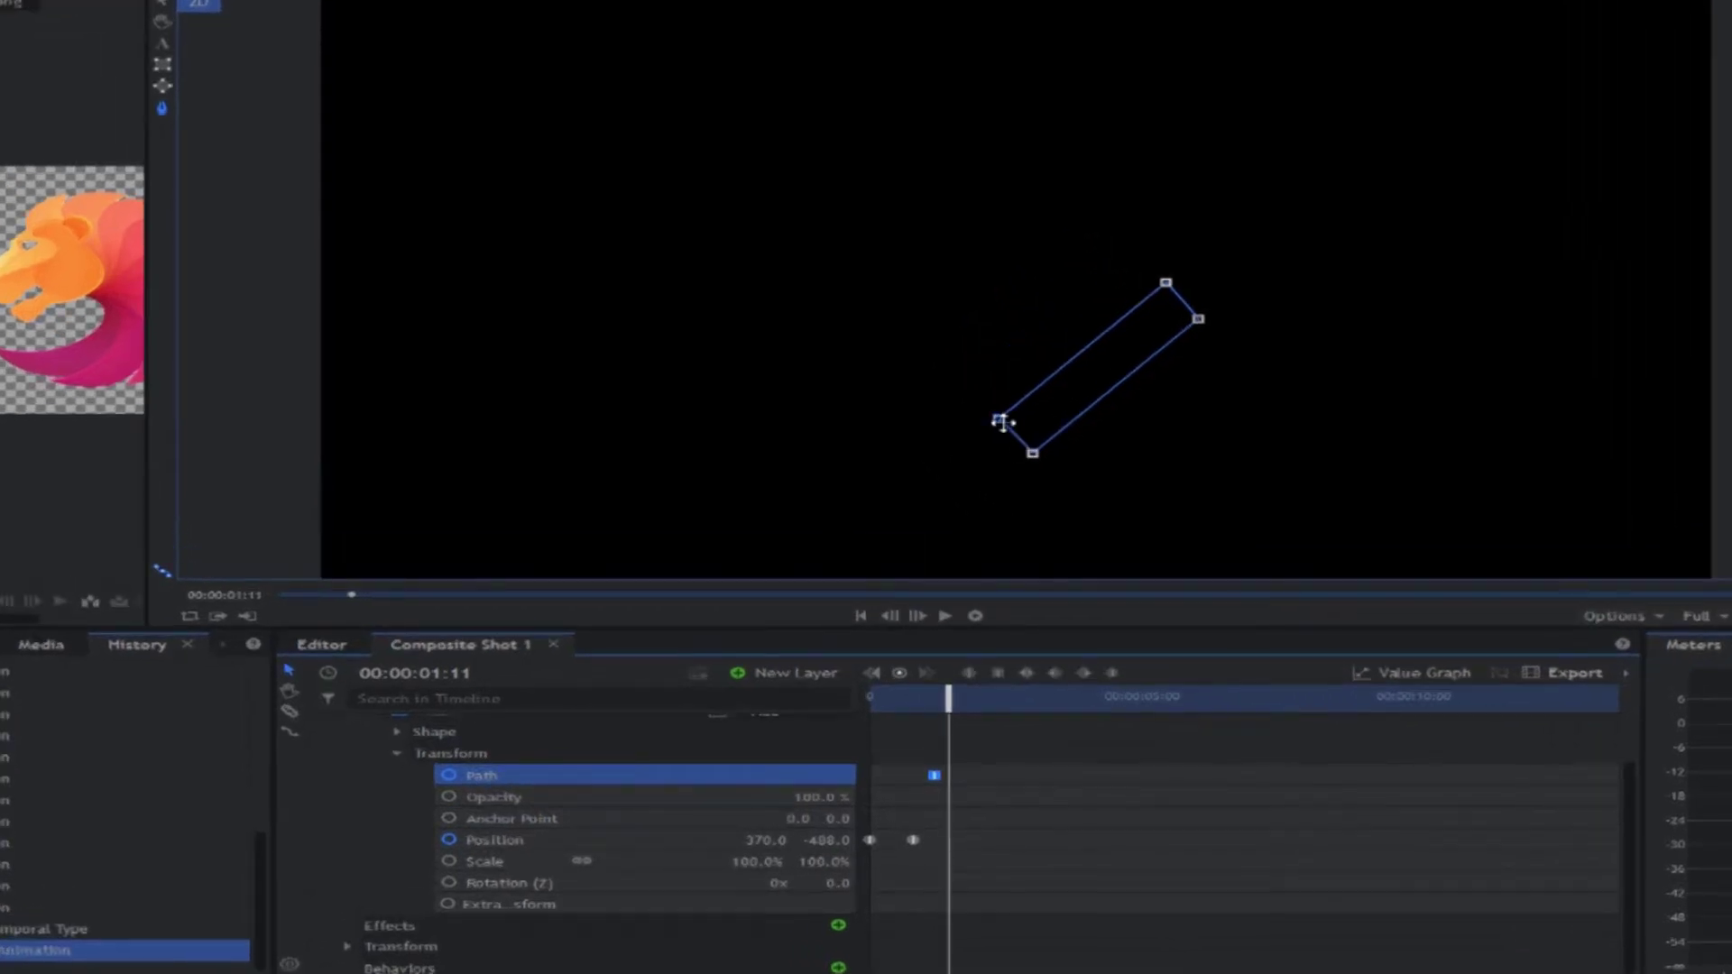
drag(999, 422, 907, 361)
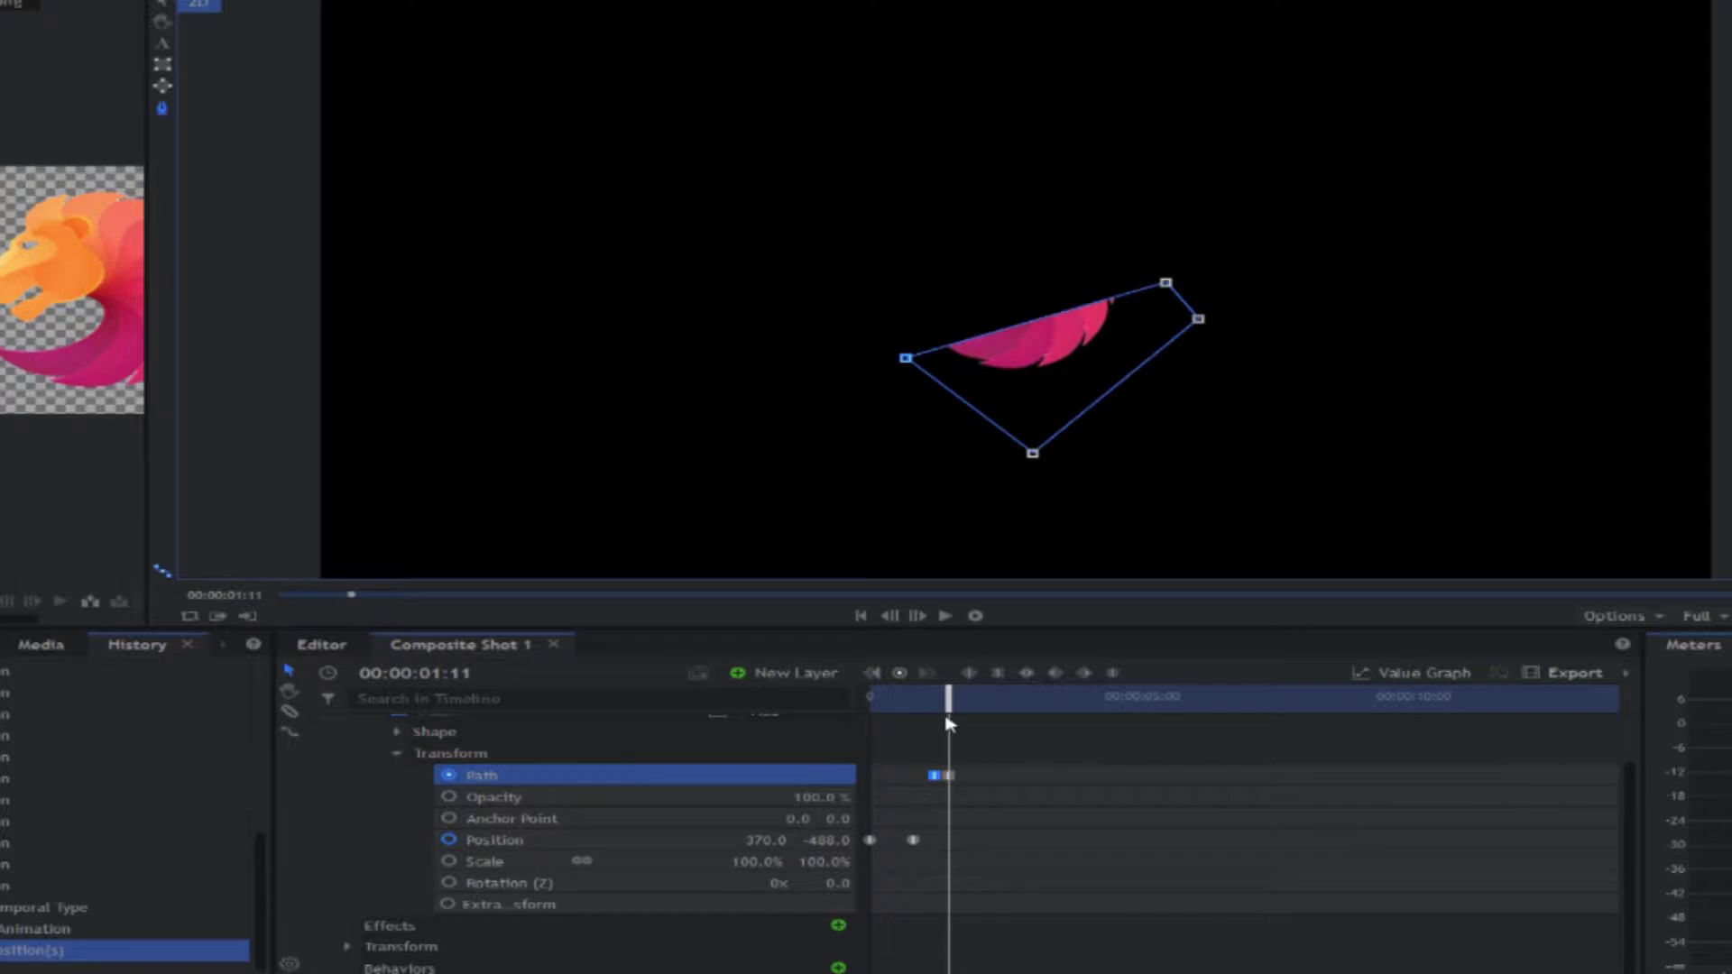
Animate the mask path at 00:00:01:16 and 00:00:01:21 by moving its upper and left corners until the whole lion is uncovered
drag(949, 698, 960, 699)
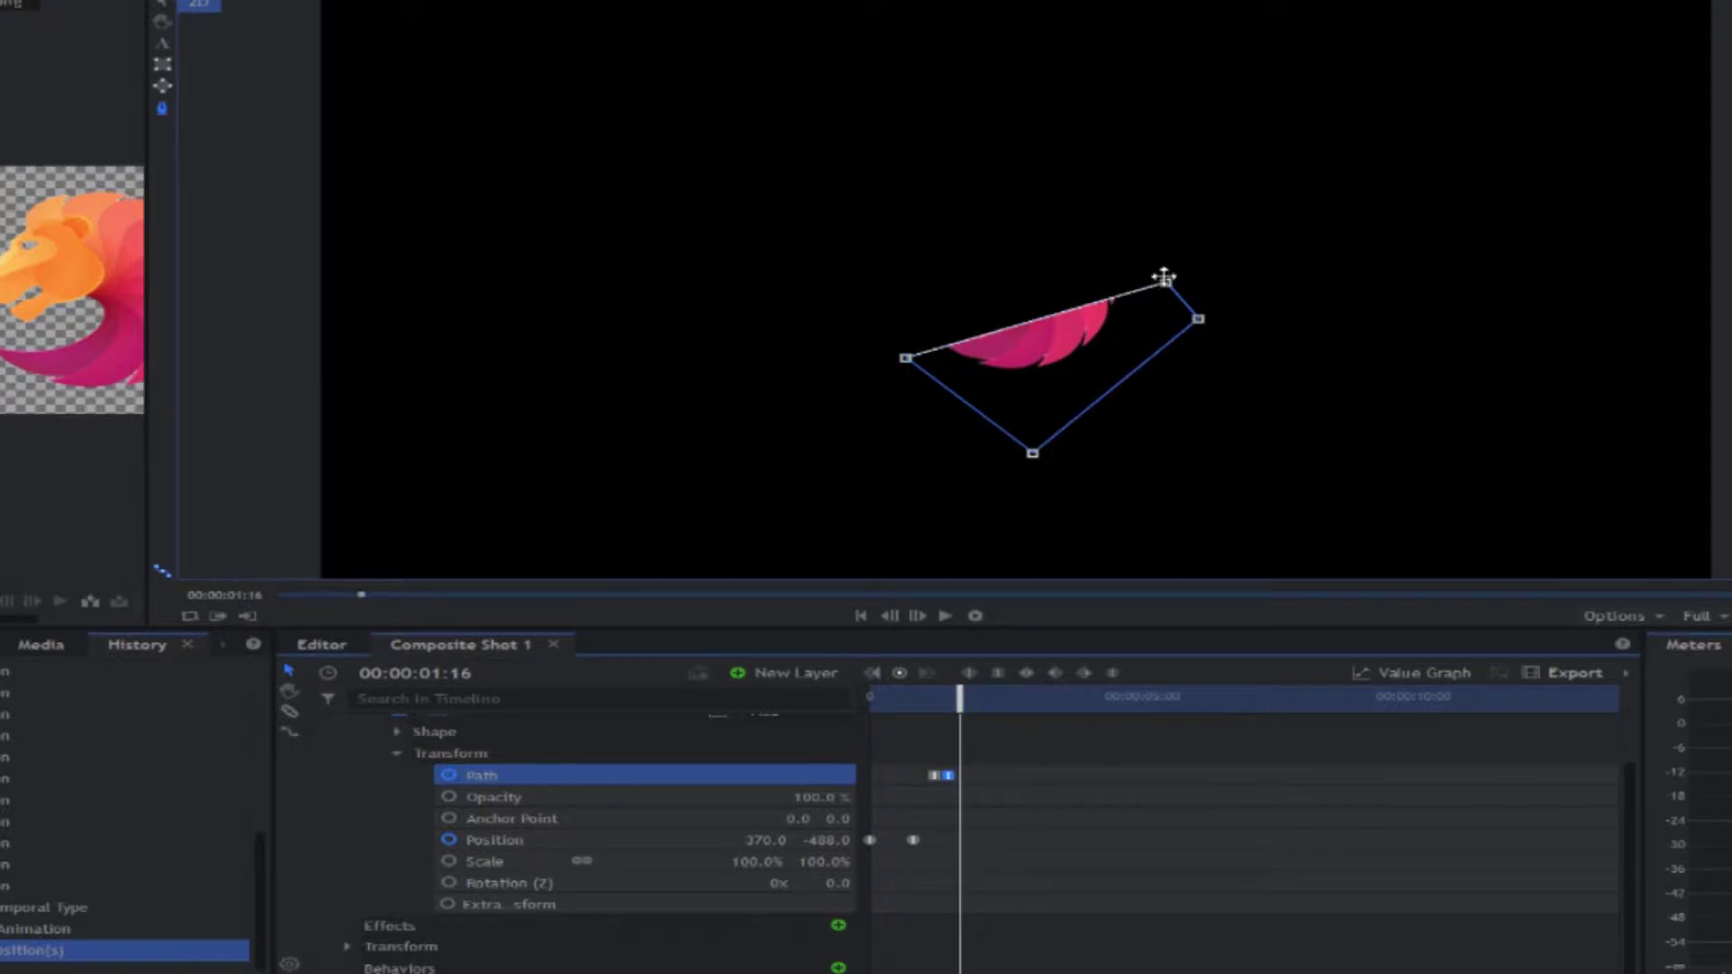
drag(1164, 281, 1041, 174)
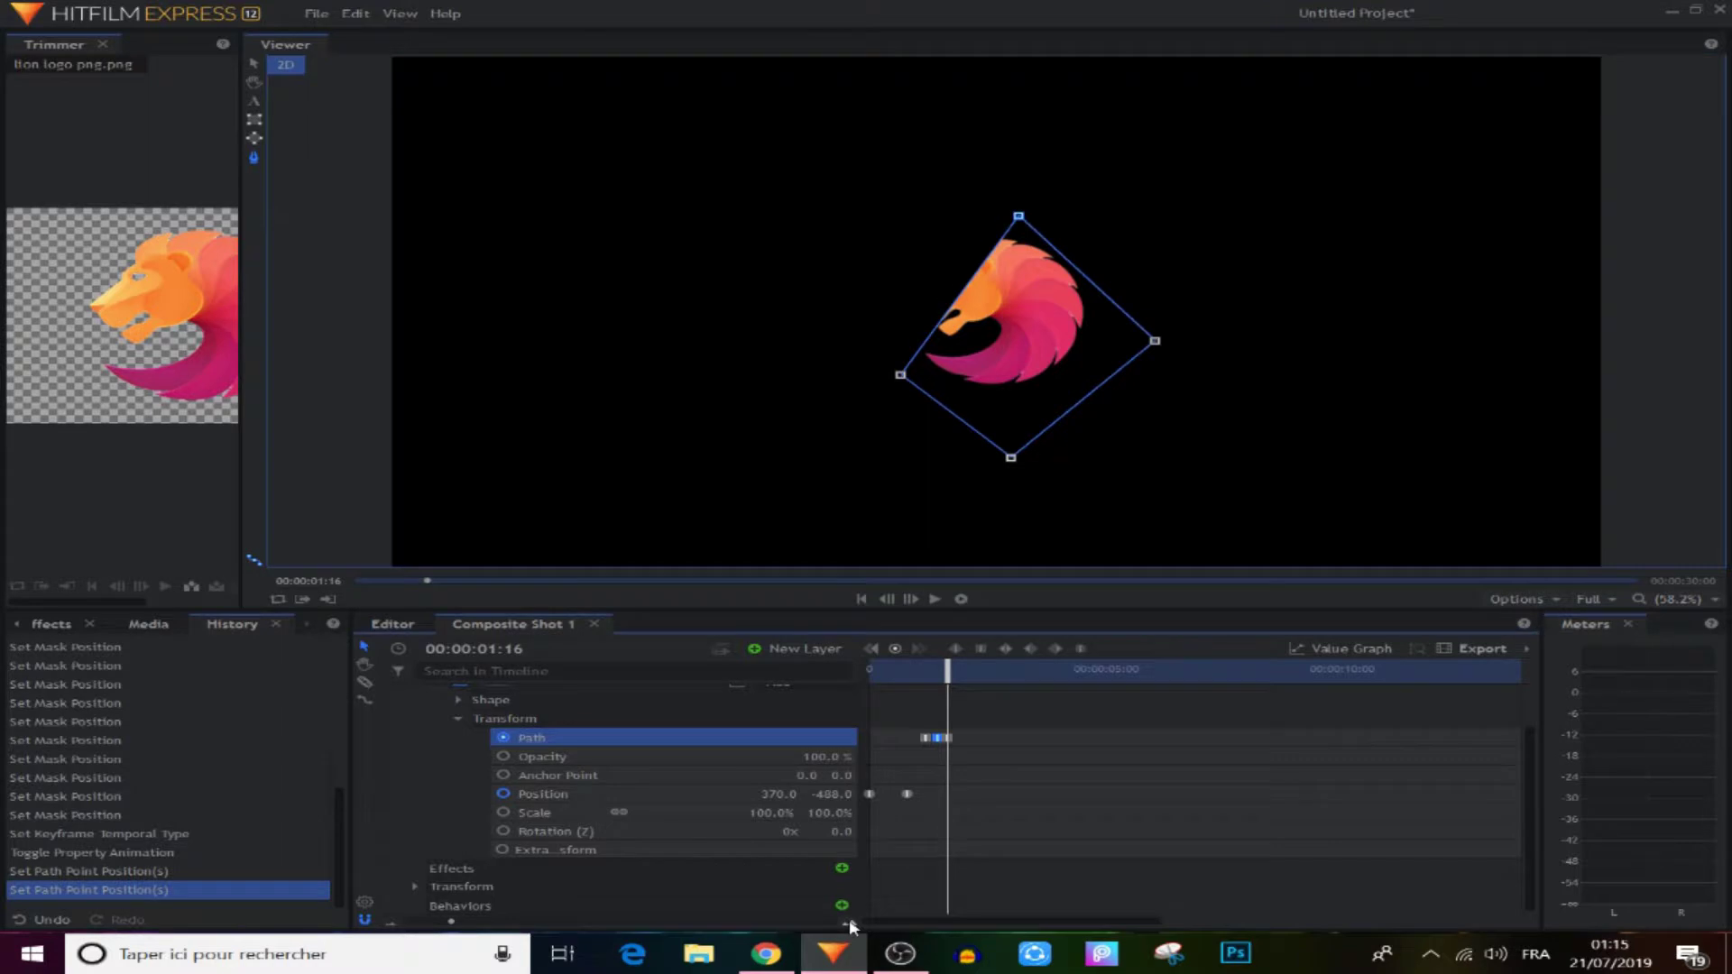
scroll(848, 918, up, 2)
drag(1000, 673, 1016, 676)
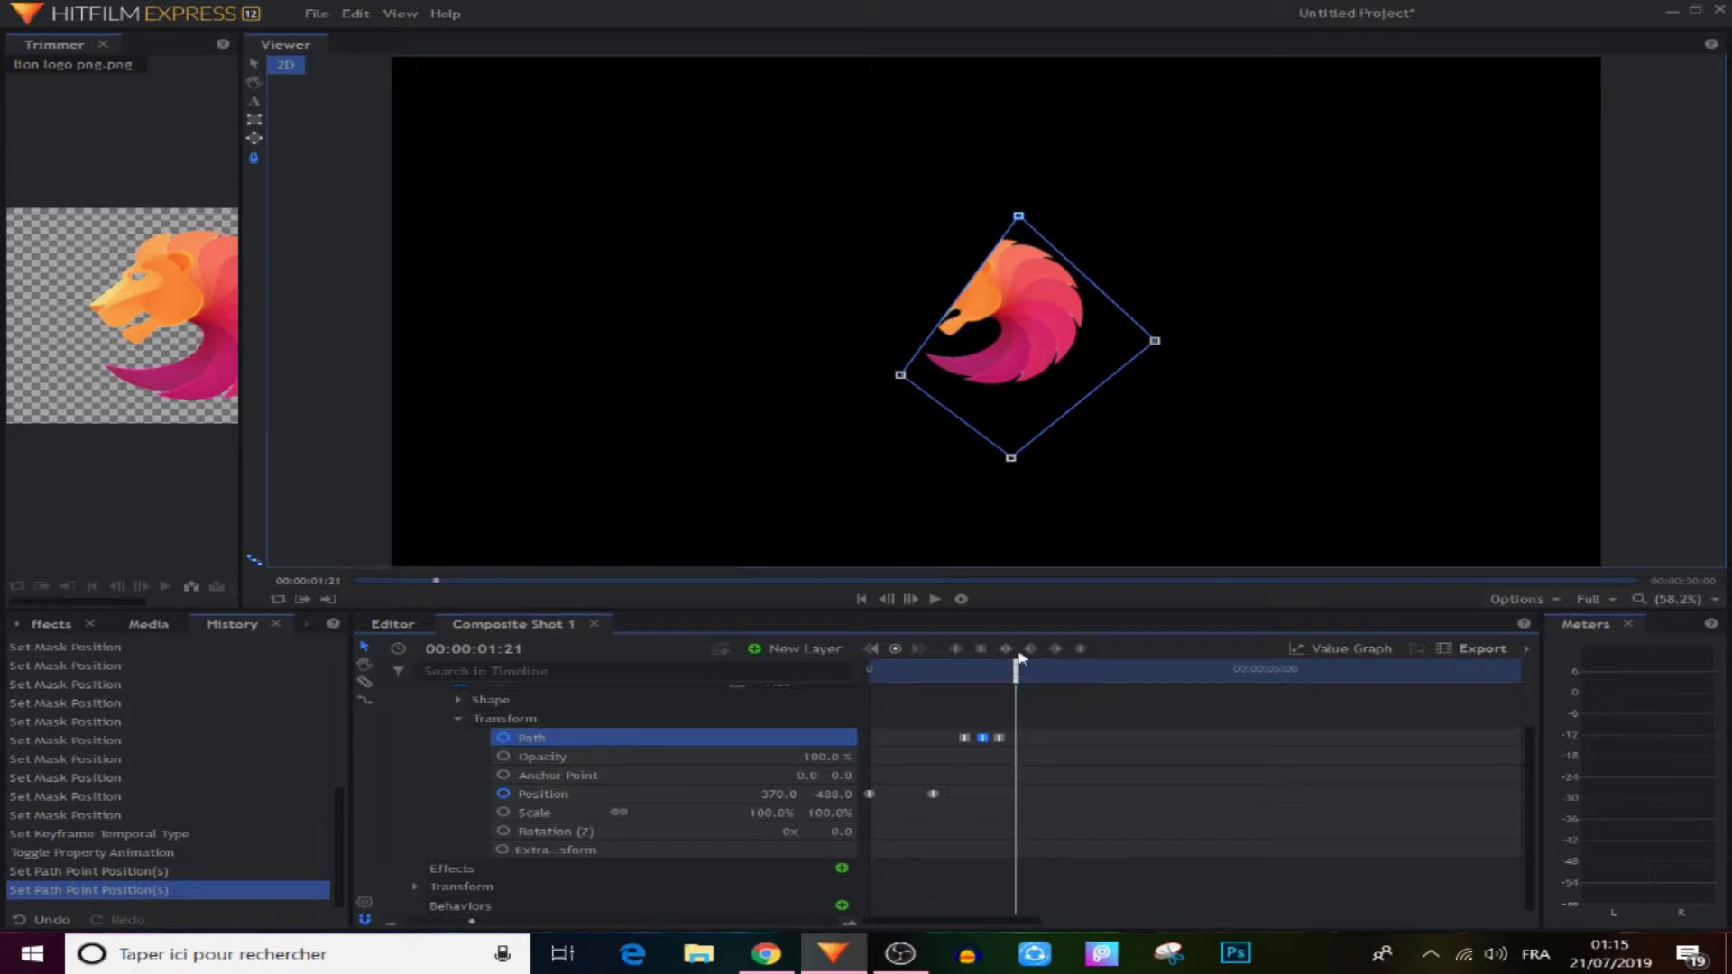
drag(902, 377, 837, 327)
drag(1017, 213, 998, 250)
click(1076, 753)
Play the logo reveal from the start to check the mask's path animation
drag(1033, 683, 870, 685)
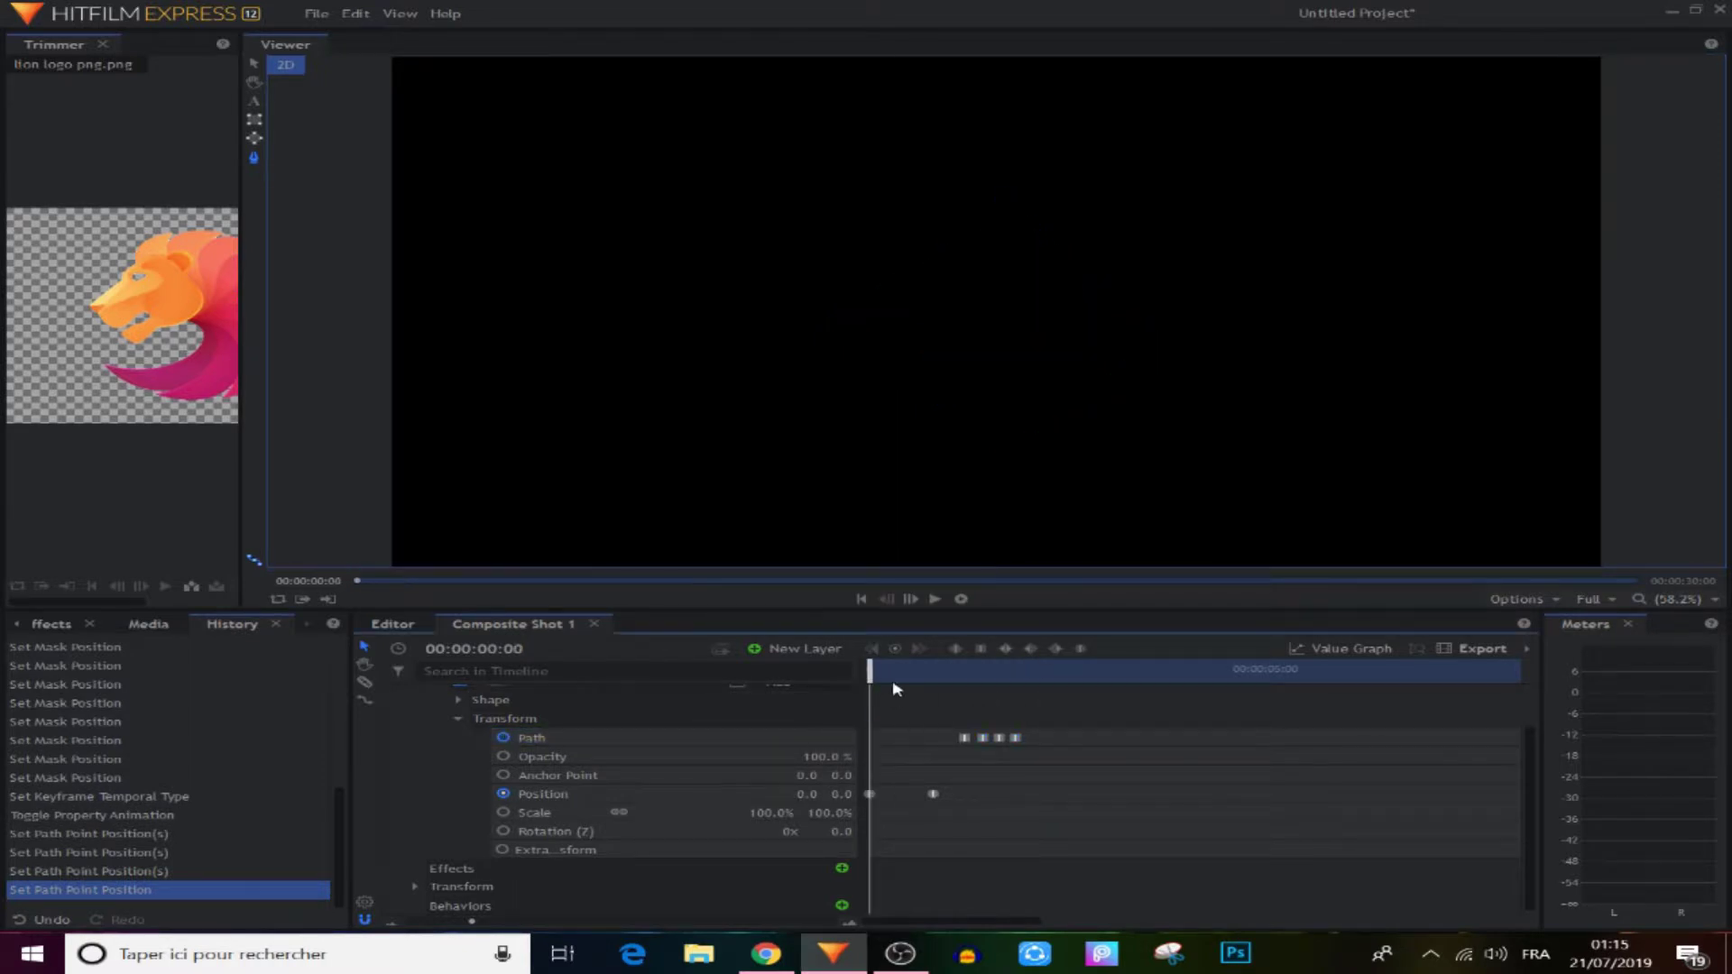
click(934, 600)
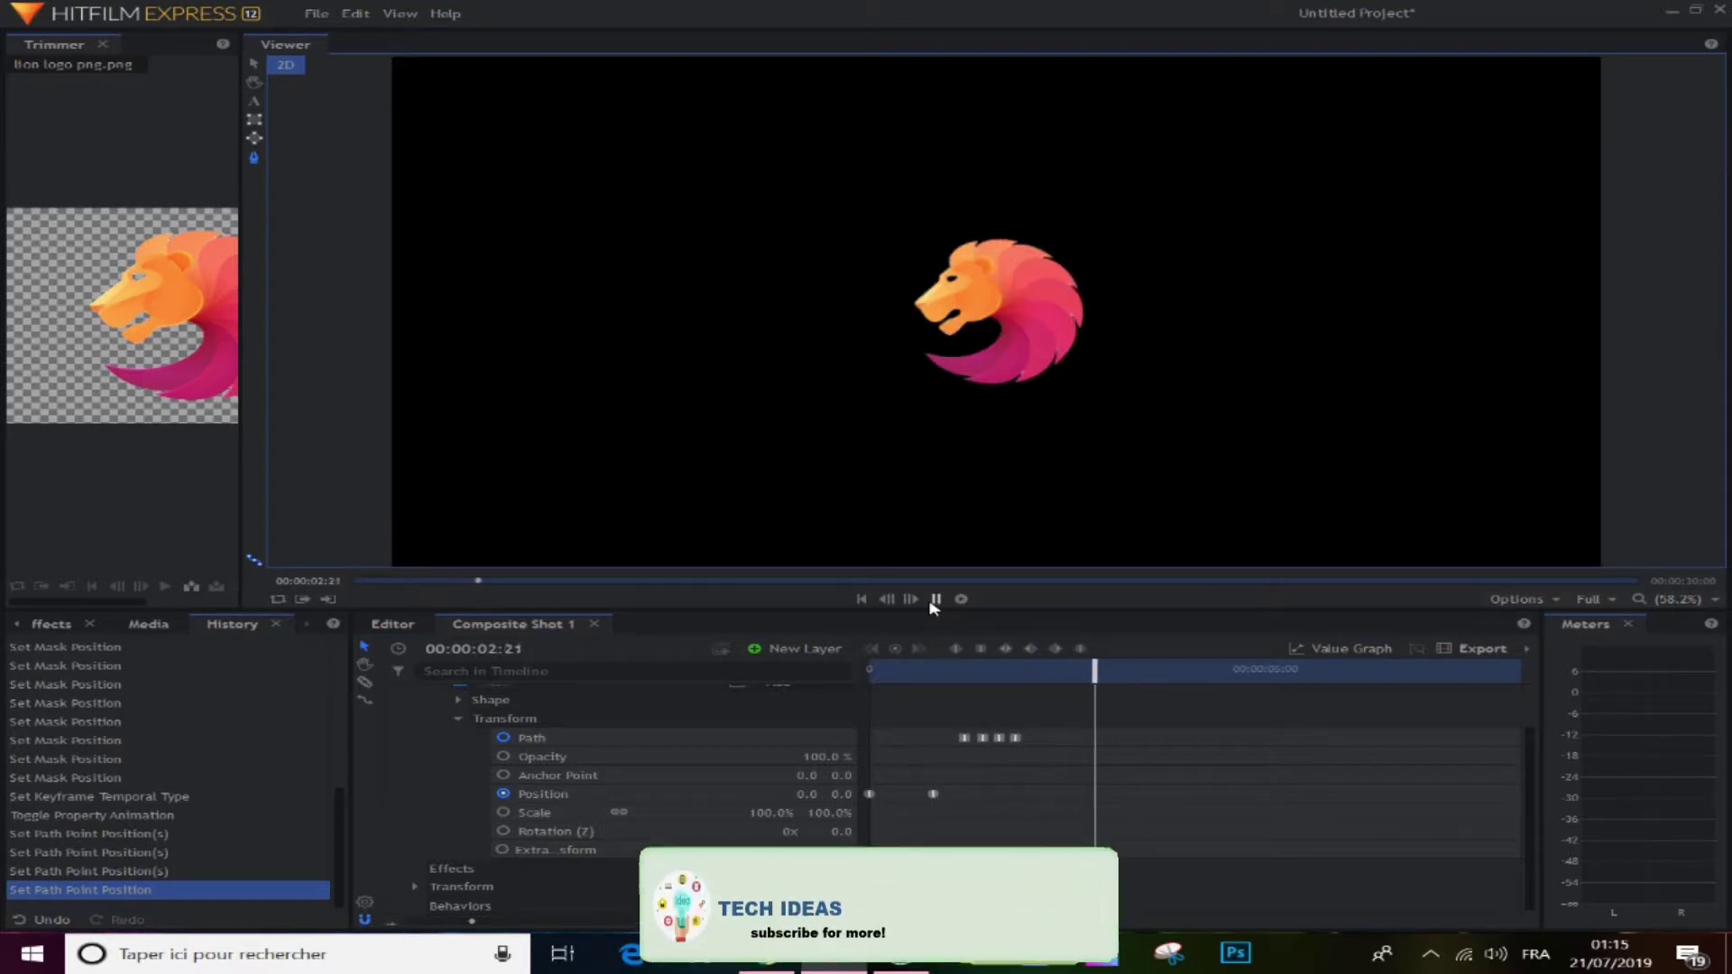
click(934, 600)
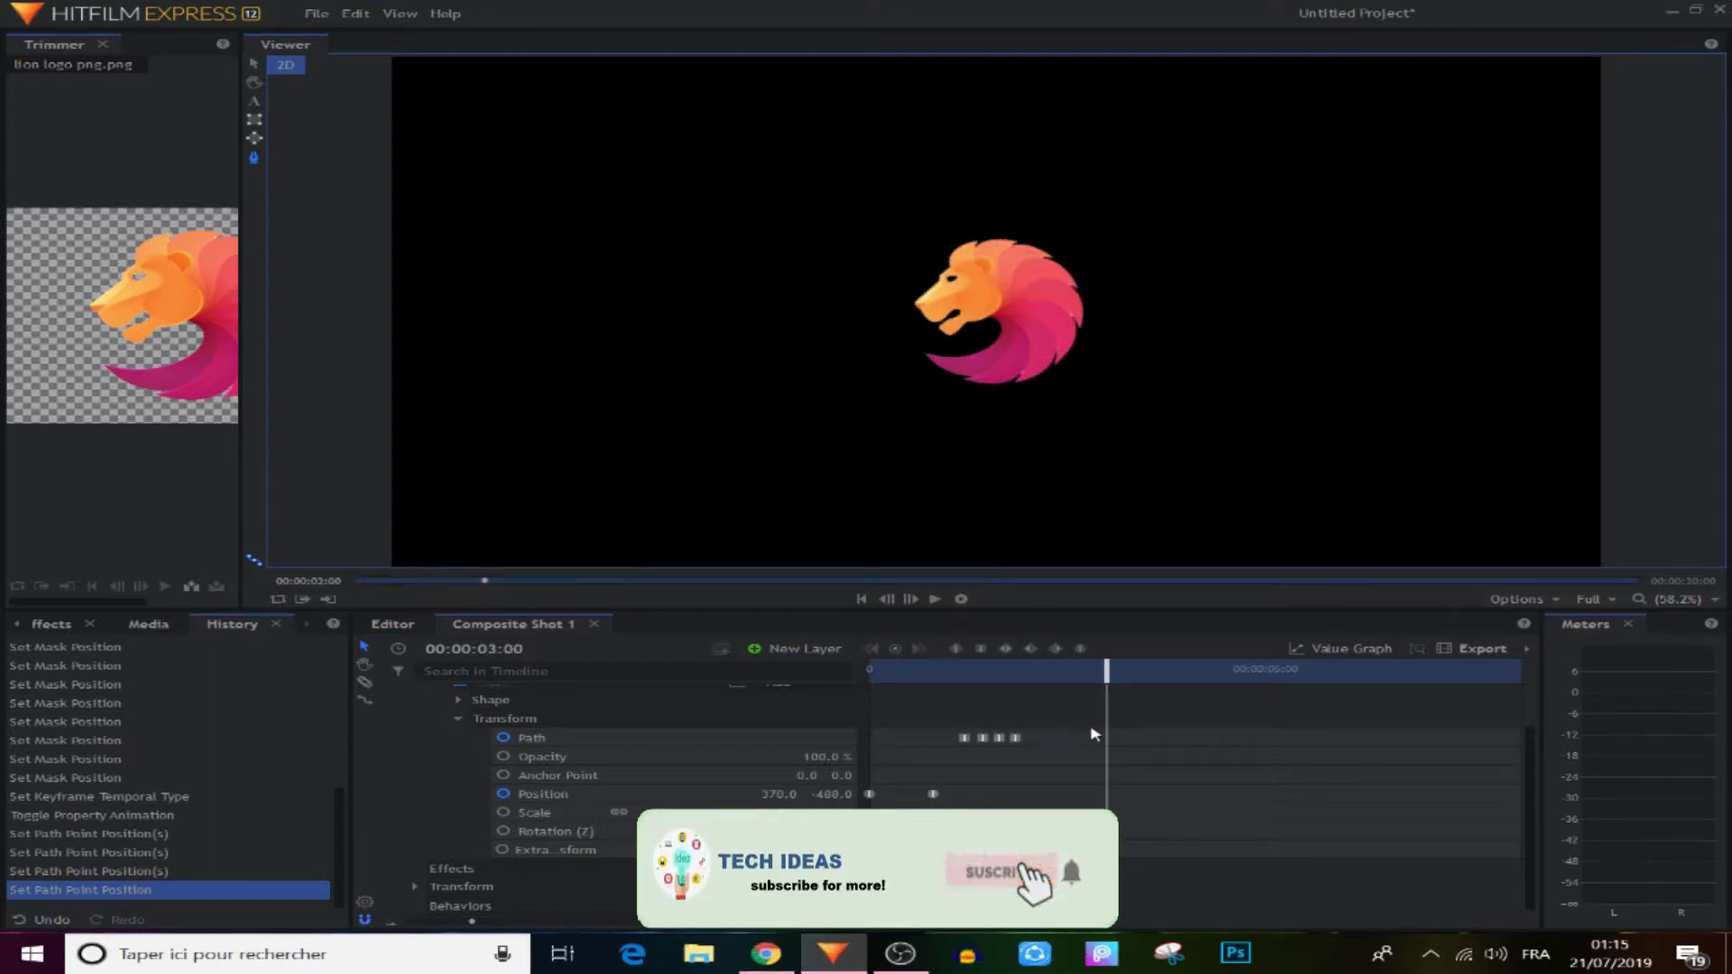
Enable Position animation in the lion logo layer's own transform at 00:00:02:20
mouse_move(1073, 671)
mouse_down()
mouse_move(1102, 672)
mouse_move(1088, 672)
mouse_up()
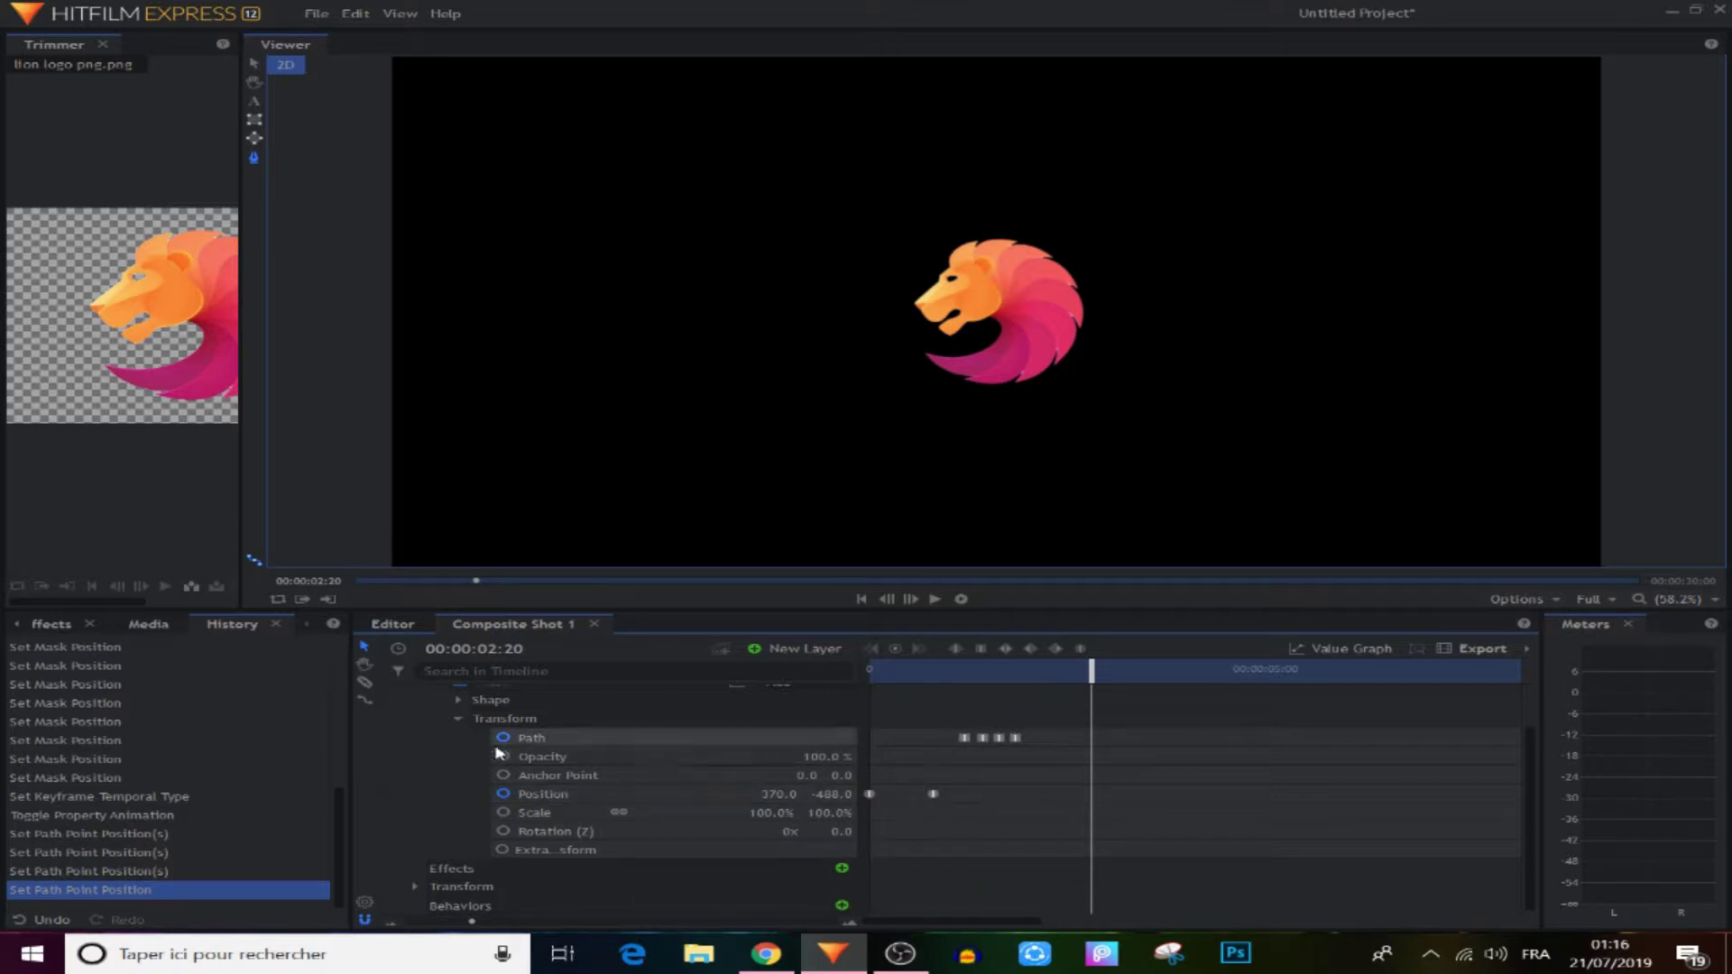
scroll(478, 744, up, 1)
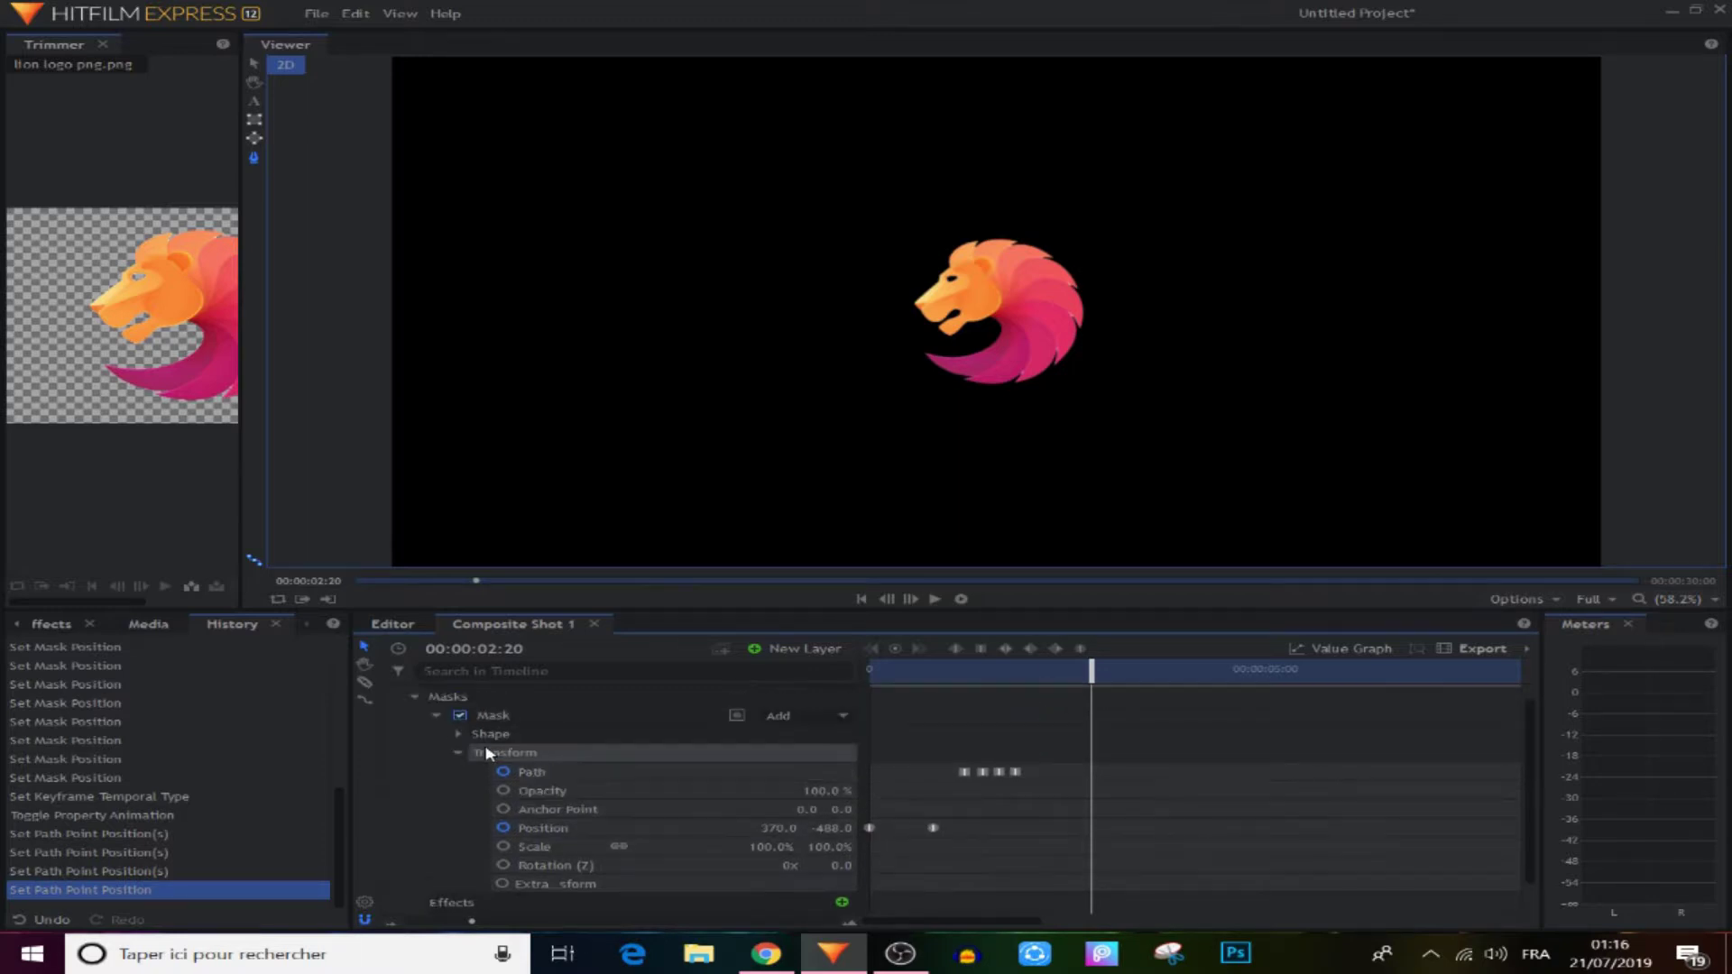
click(436, 717)
click(416, 712)
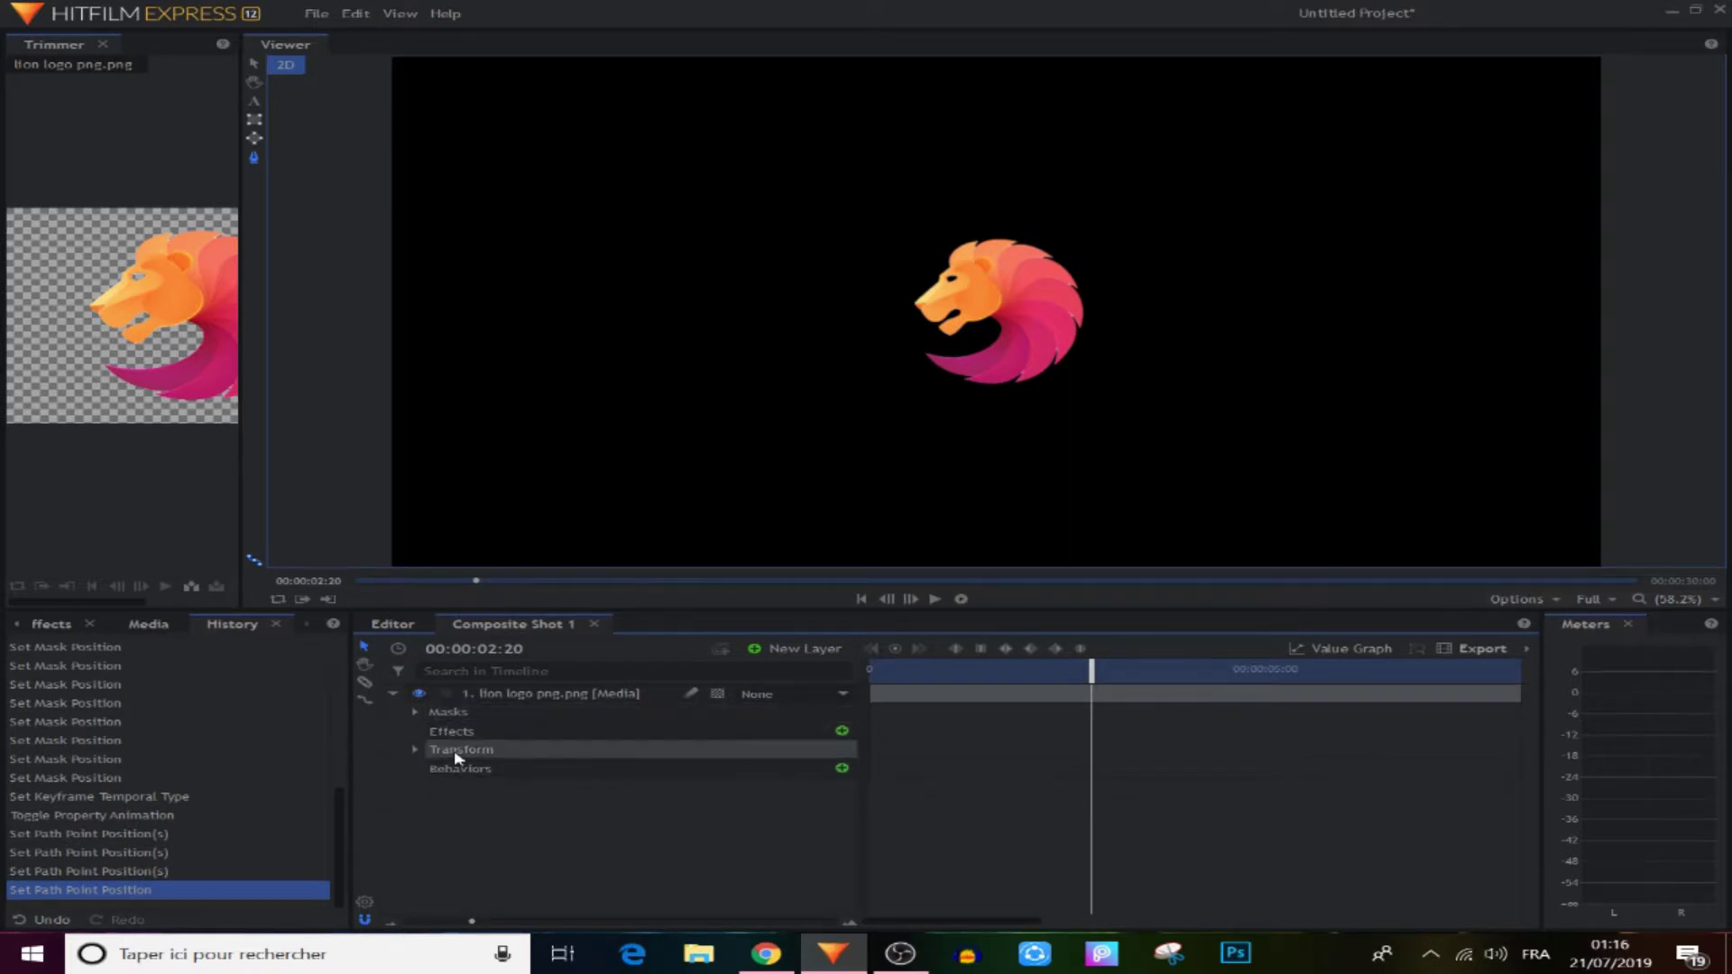
click(415, 749)
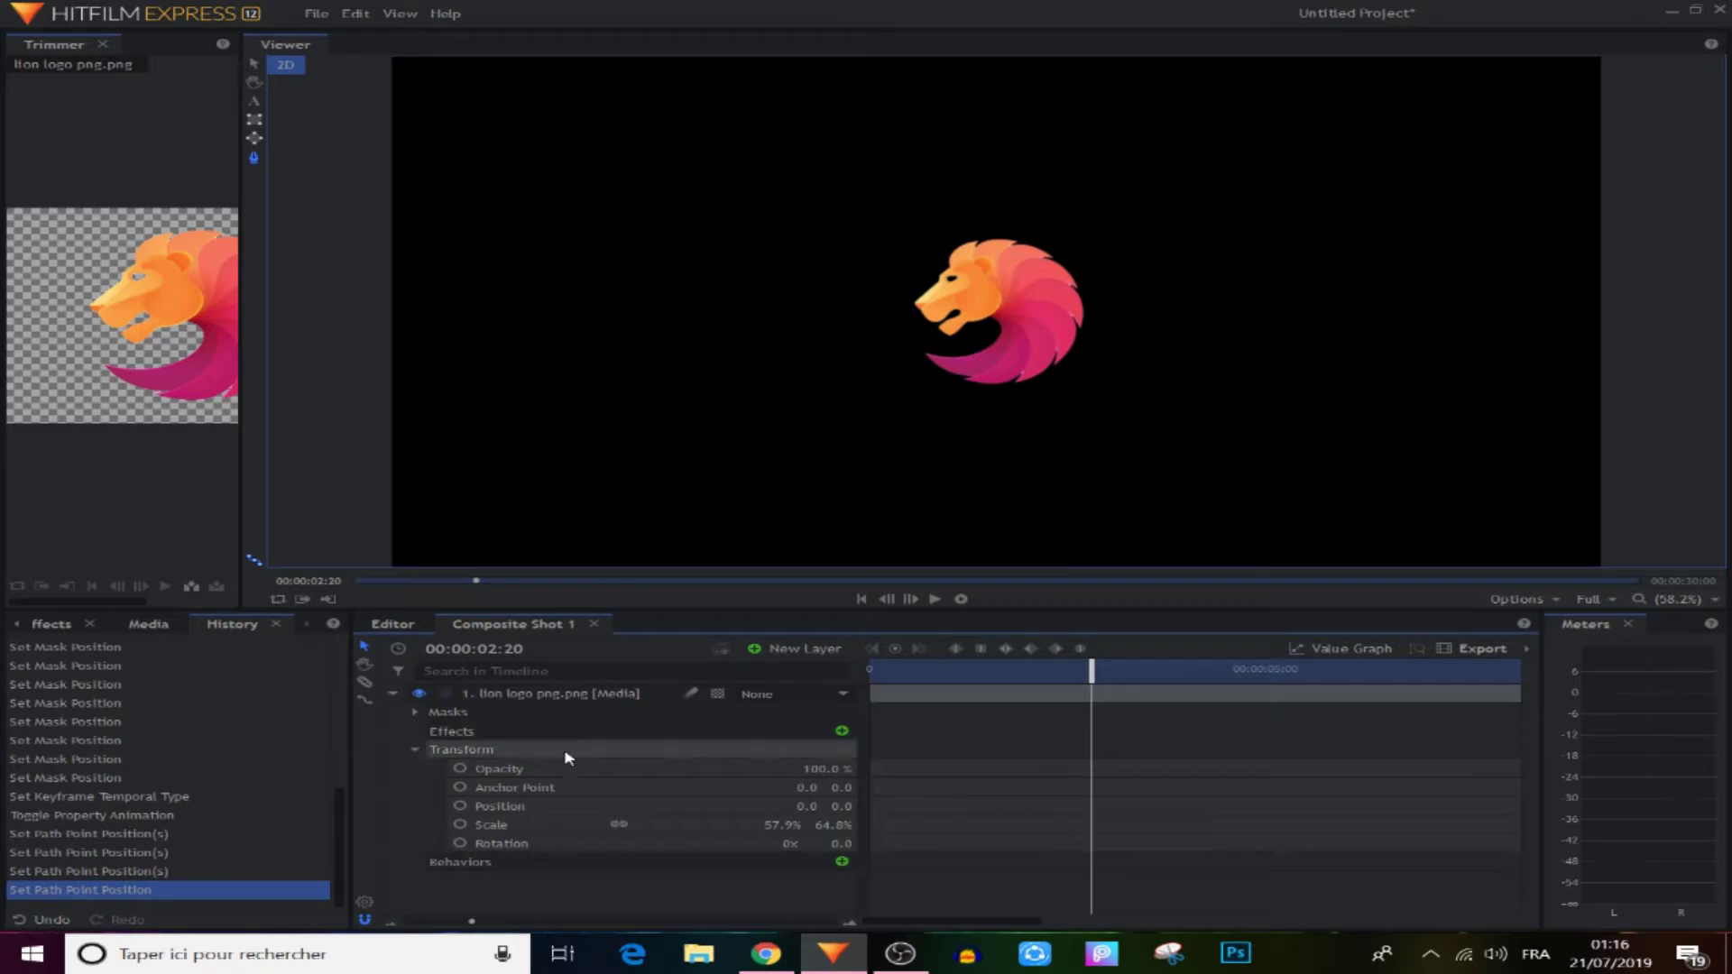
click(459, 806)
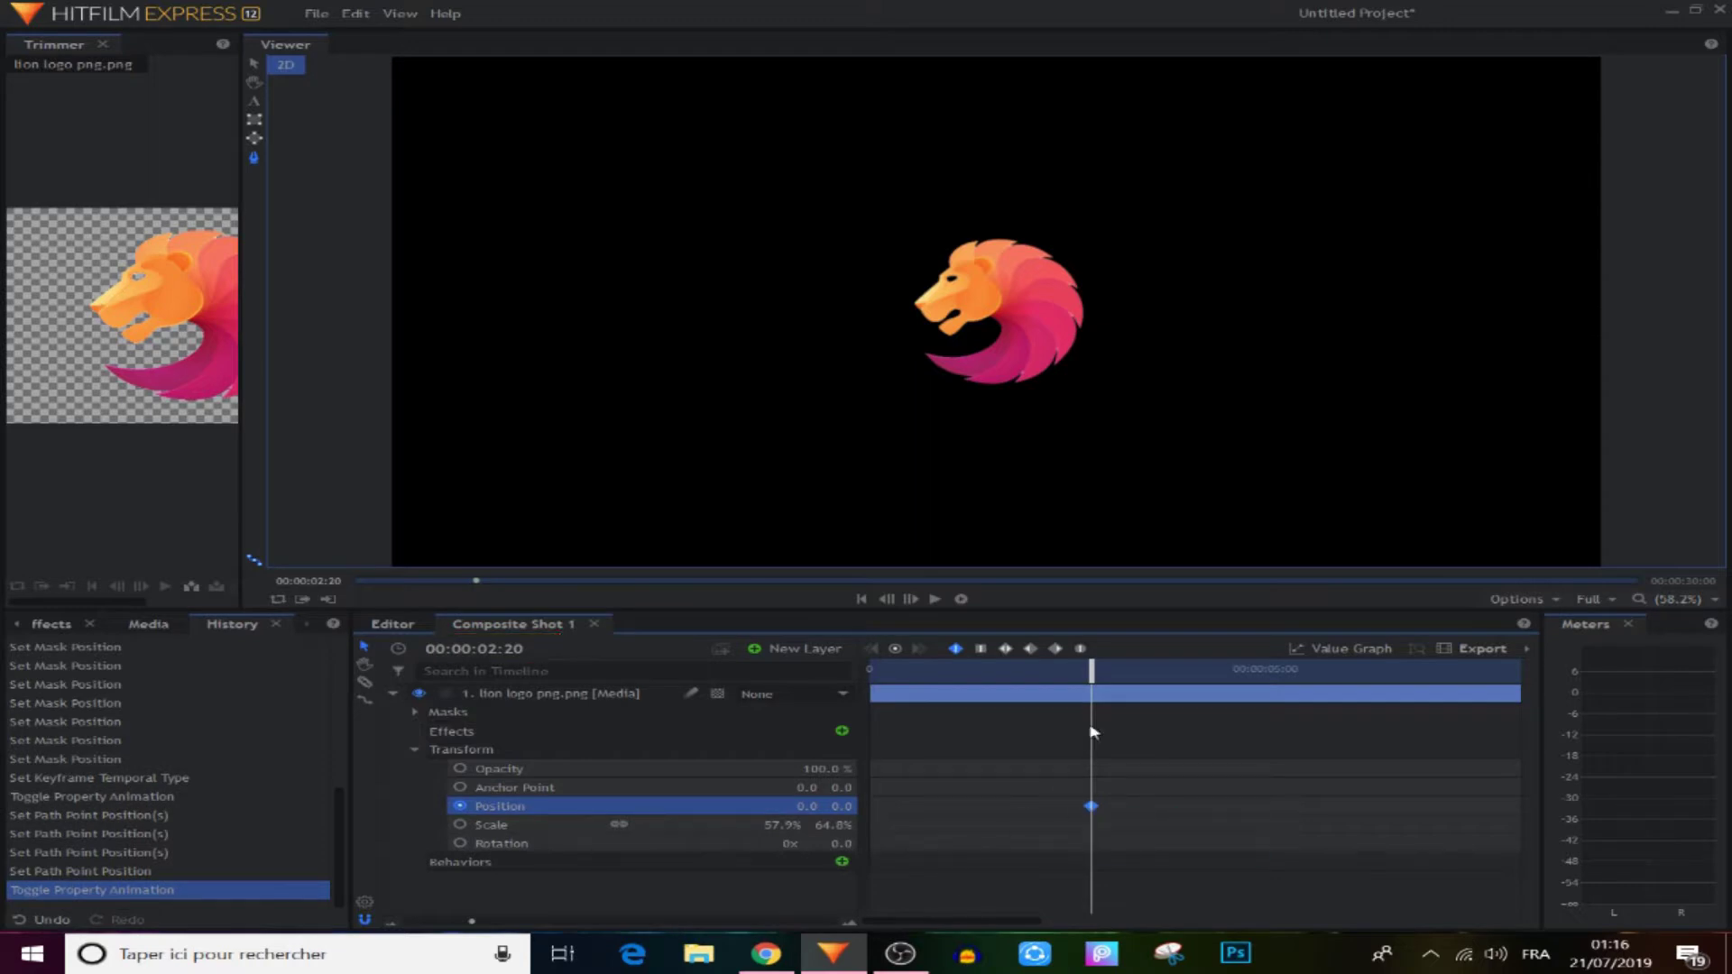
Set the logo layer's X position to 258 at 00:00:03:00 and change the temporal interpolation type of both Position keyframes
drag(1092, 668, 1107, 675)
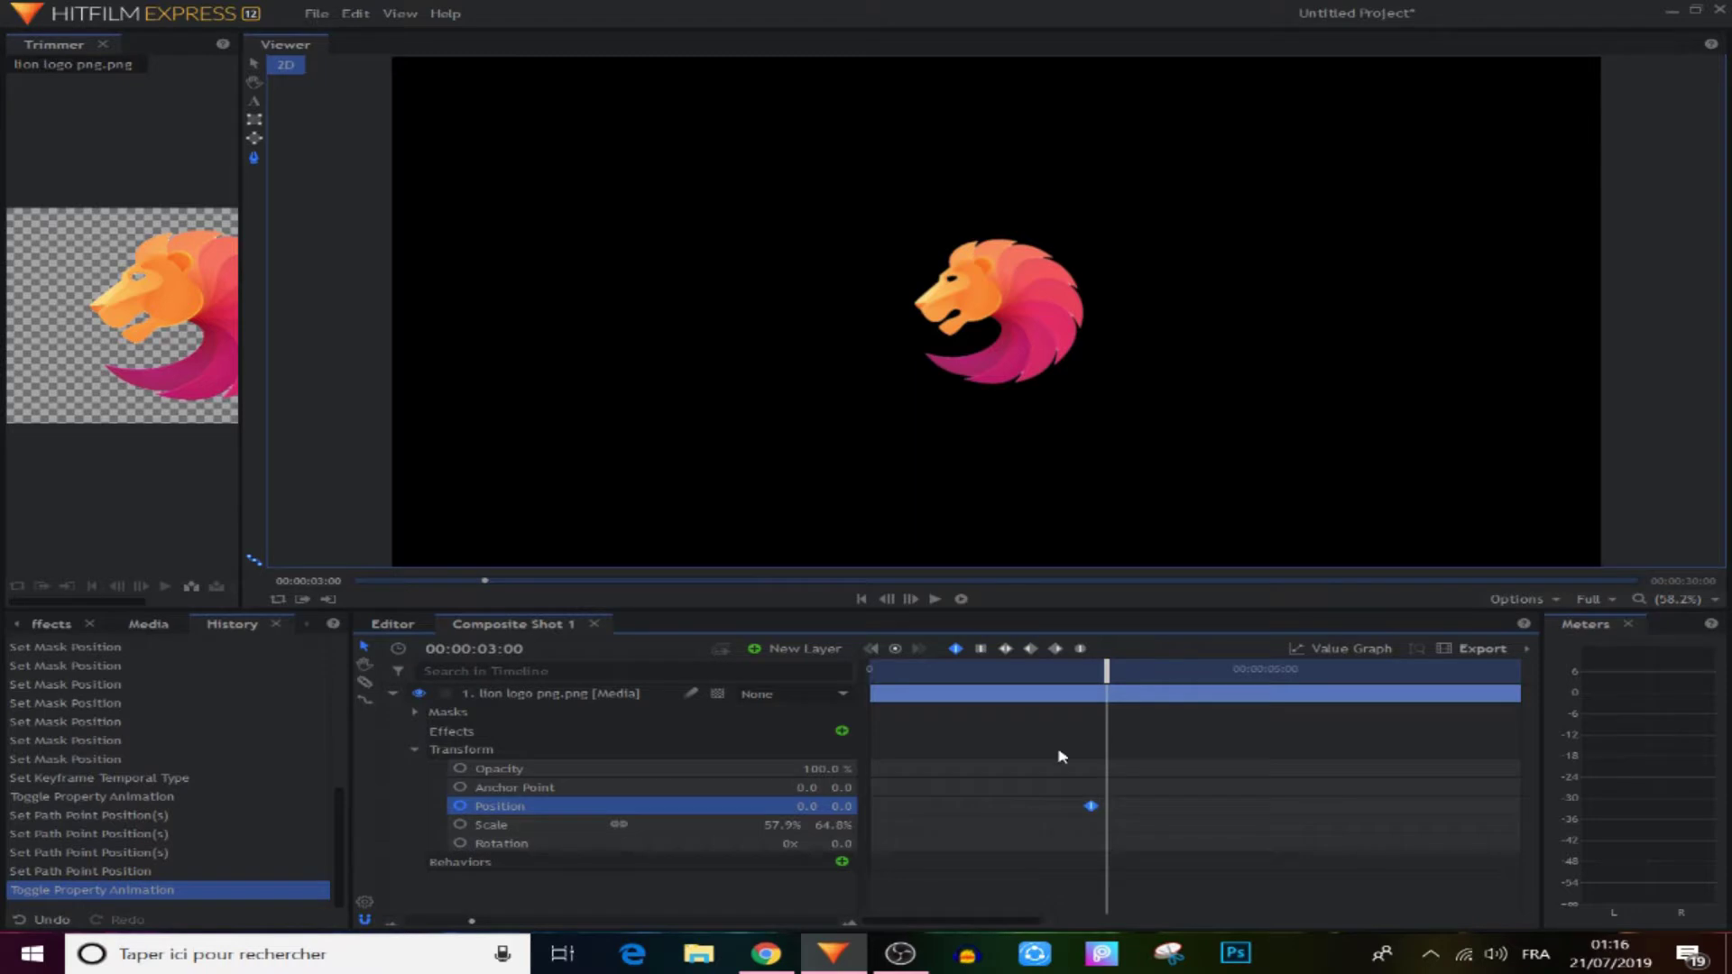
click(850, 921)
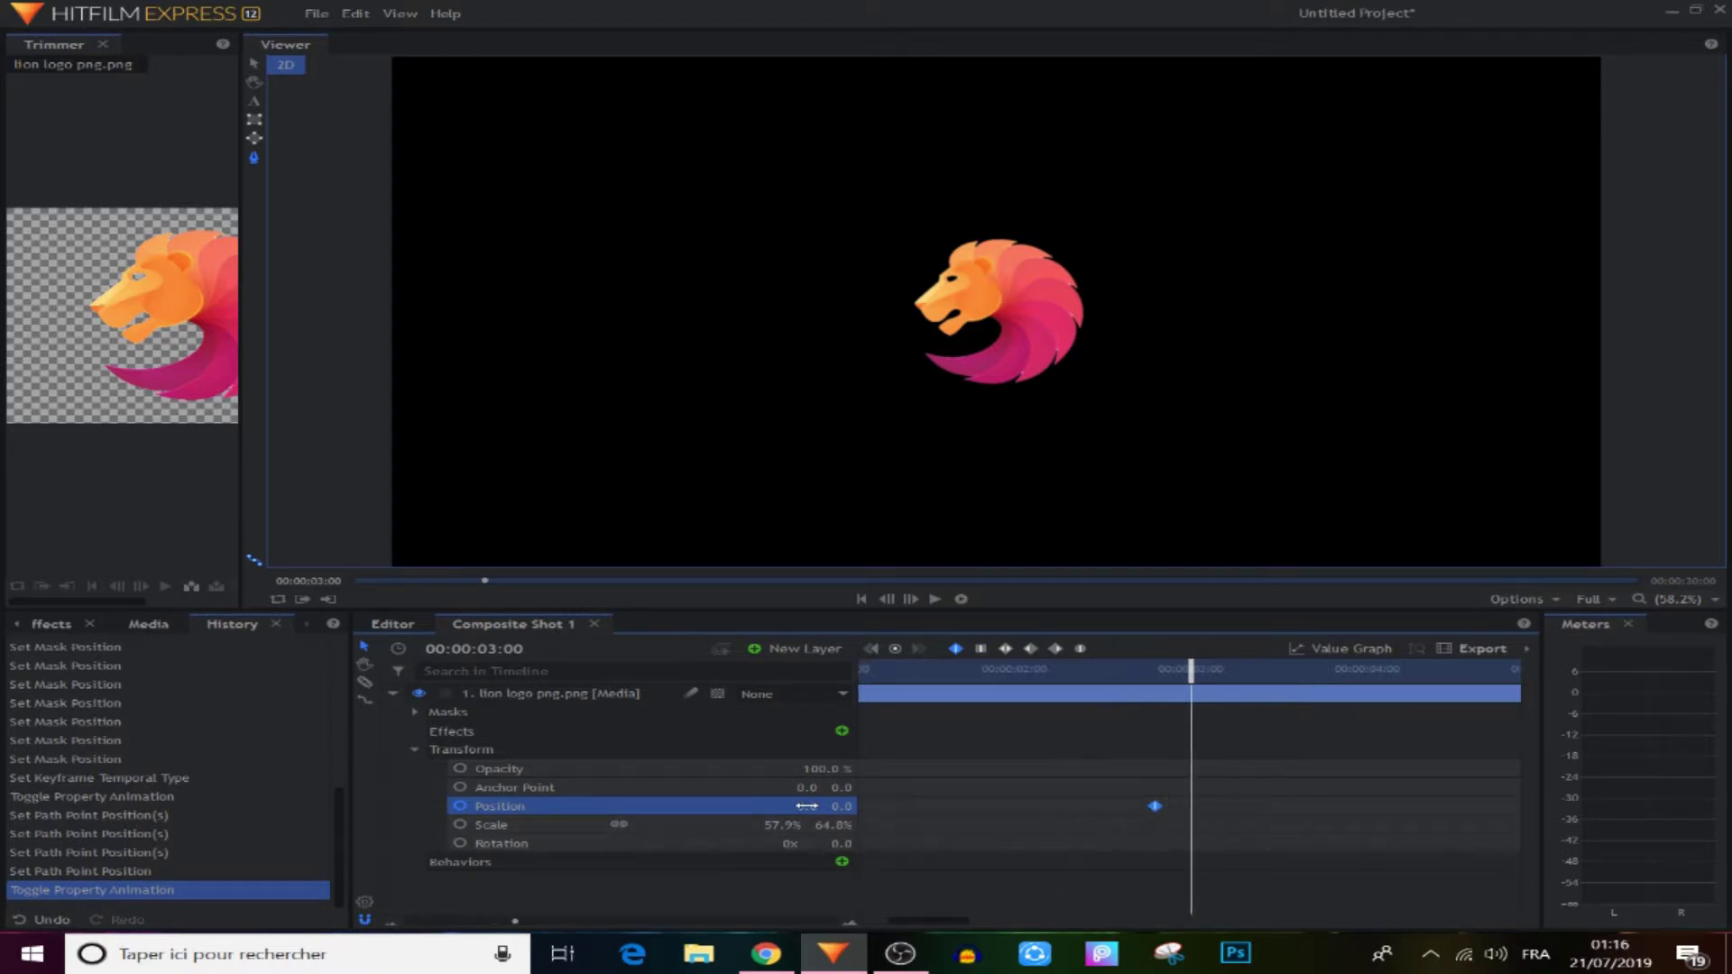
drag(808, 825, 810, 824)
drag(803, 806, 889, 805)
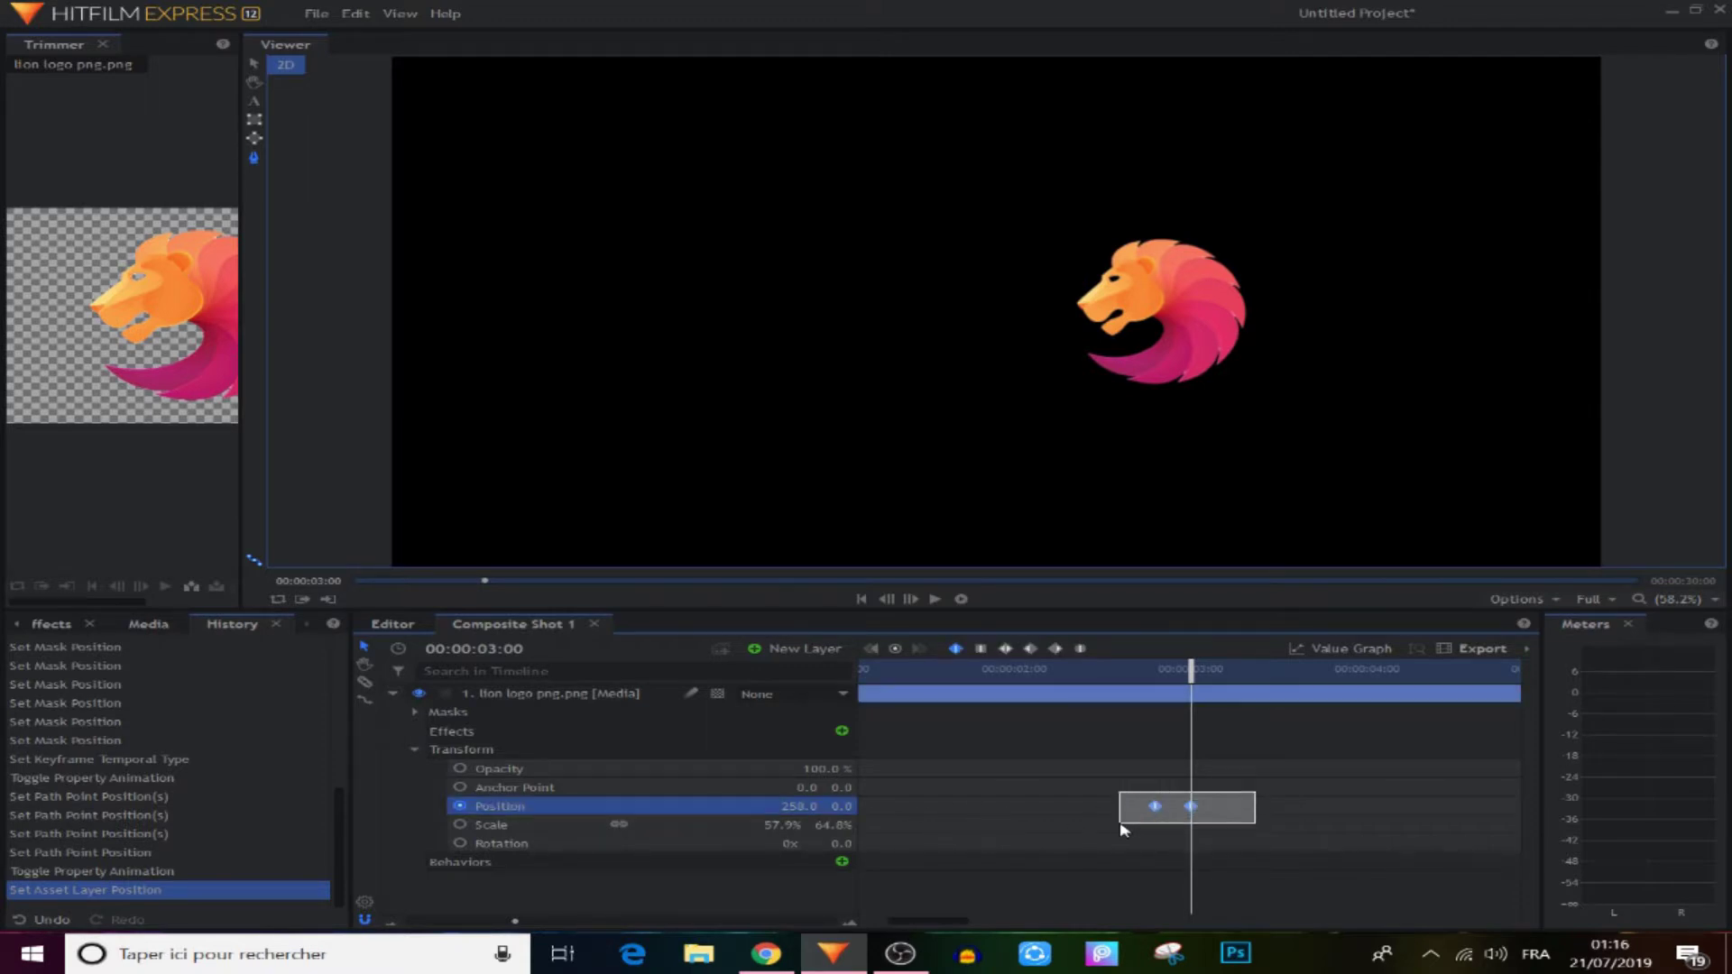
click(1080, 649)
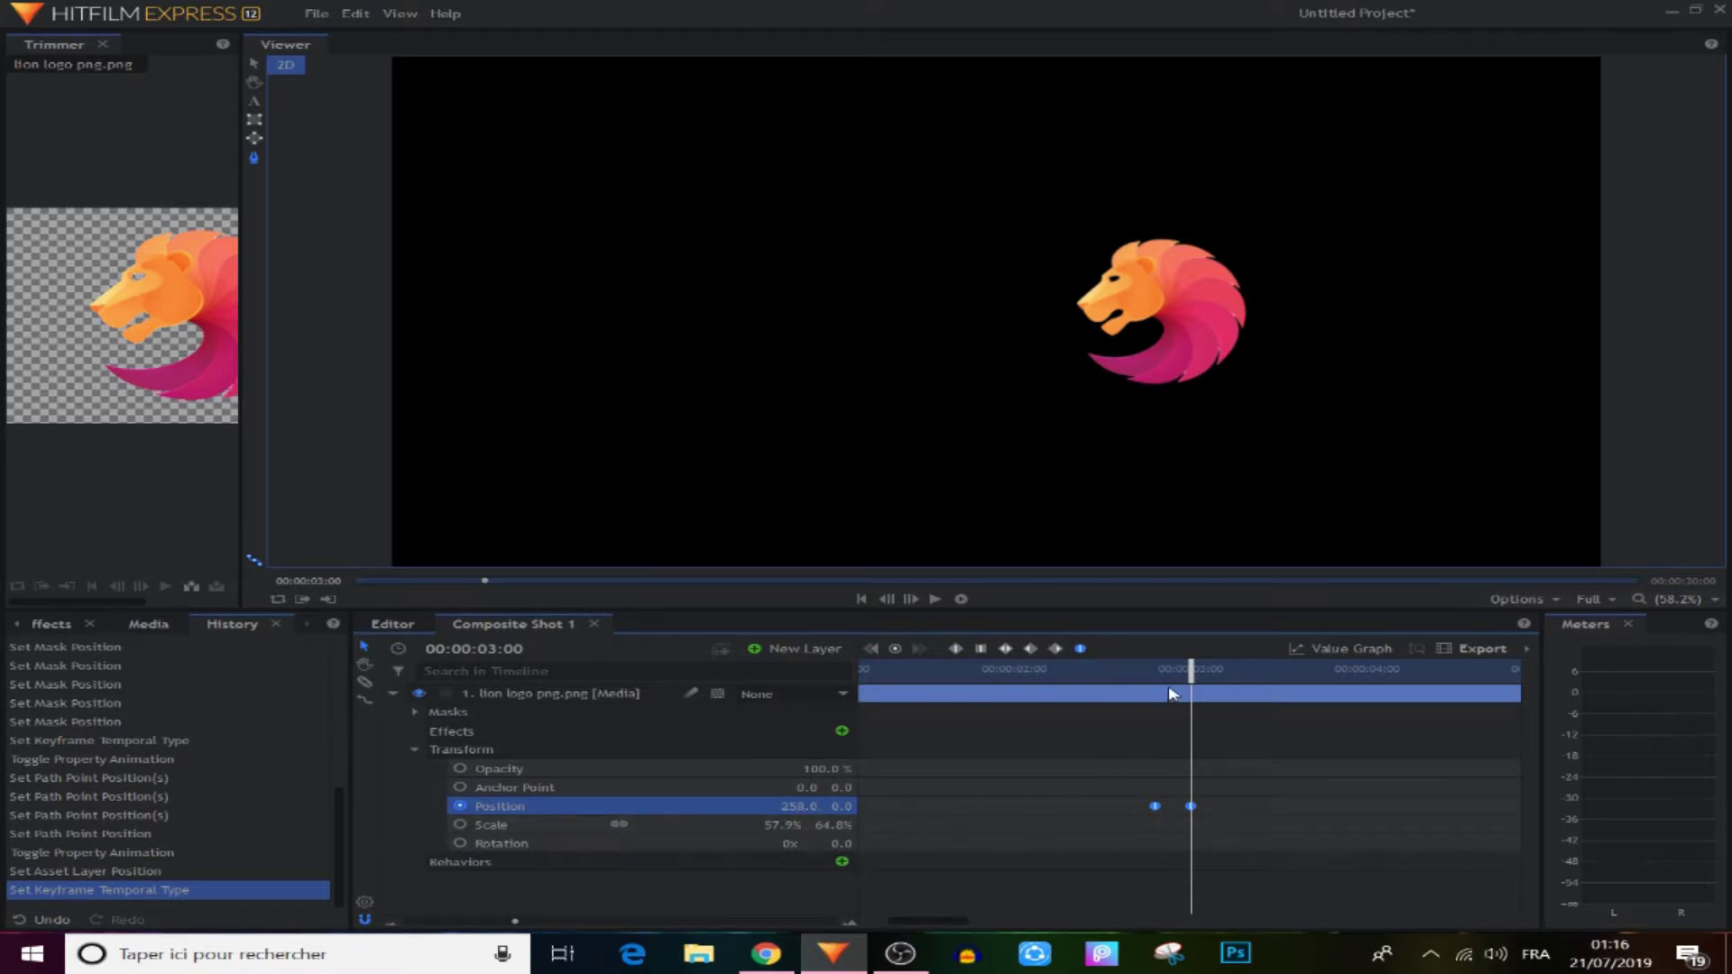
Replay the whole animation from the start and shift the lion logo layer's Position keyframes earlier in time
drag(1179, 674, 599, 761)
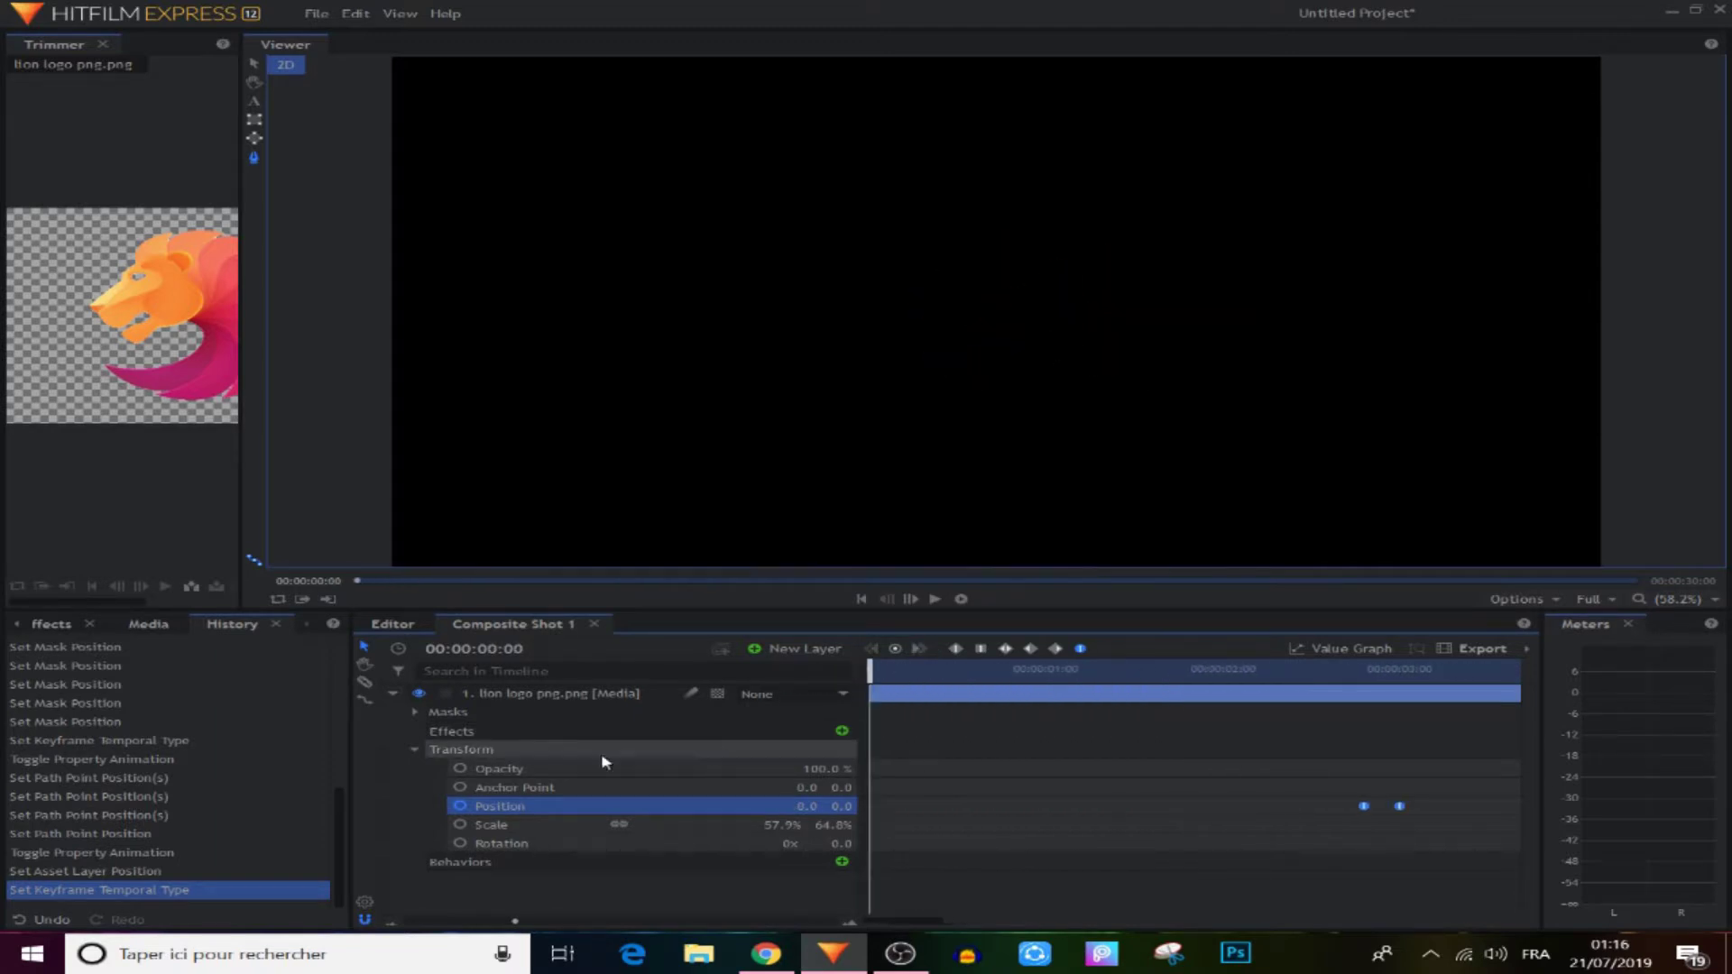
click(394, 695)
click(935, 599)
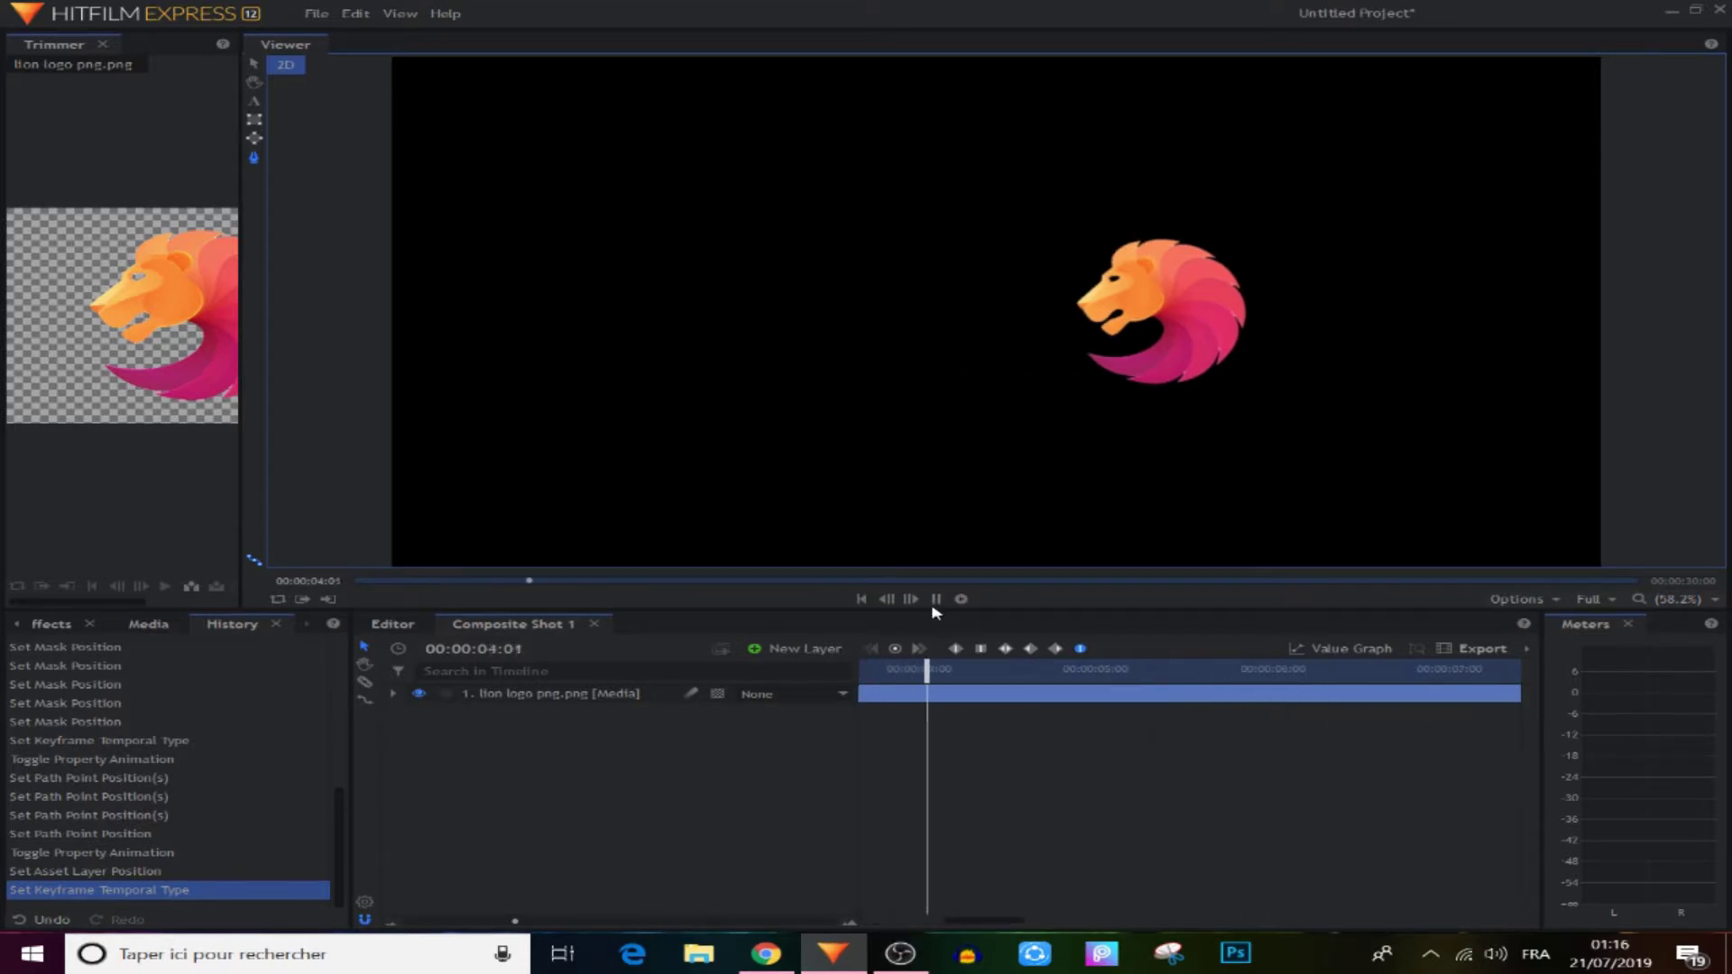
drag(1389, 721, 1159, 741)
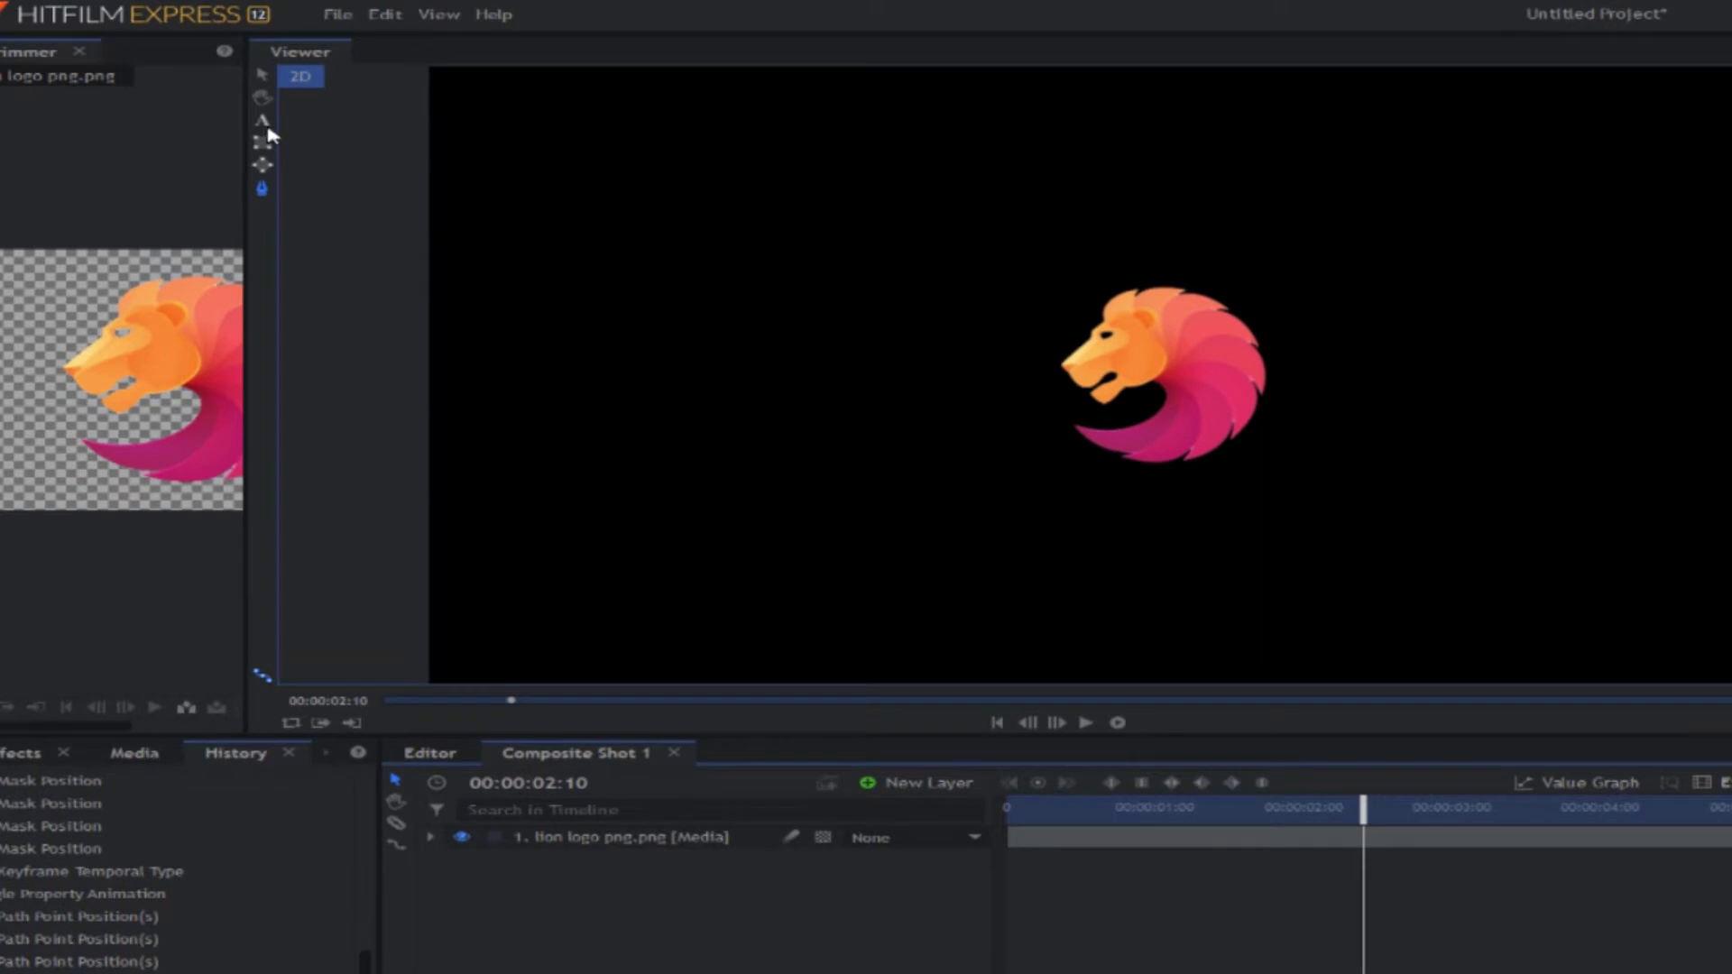
Add a text box beside the lion's face at 00:00:03:09 containing "lionstudio.com"
click(261, 123)
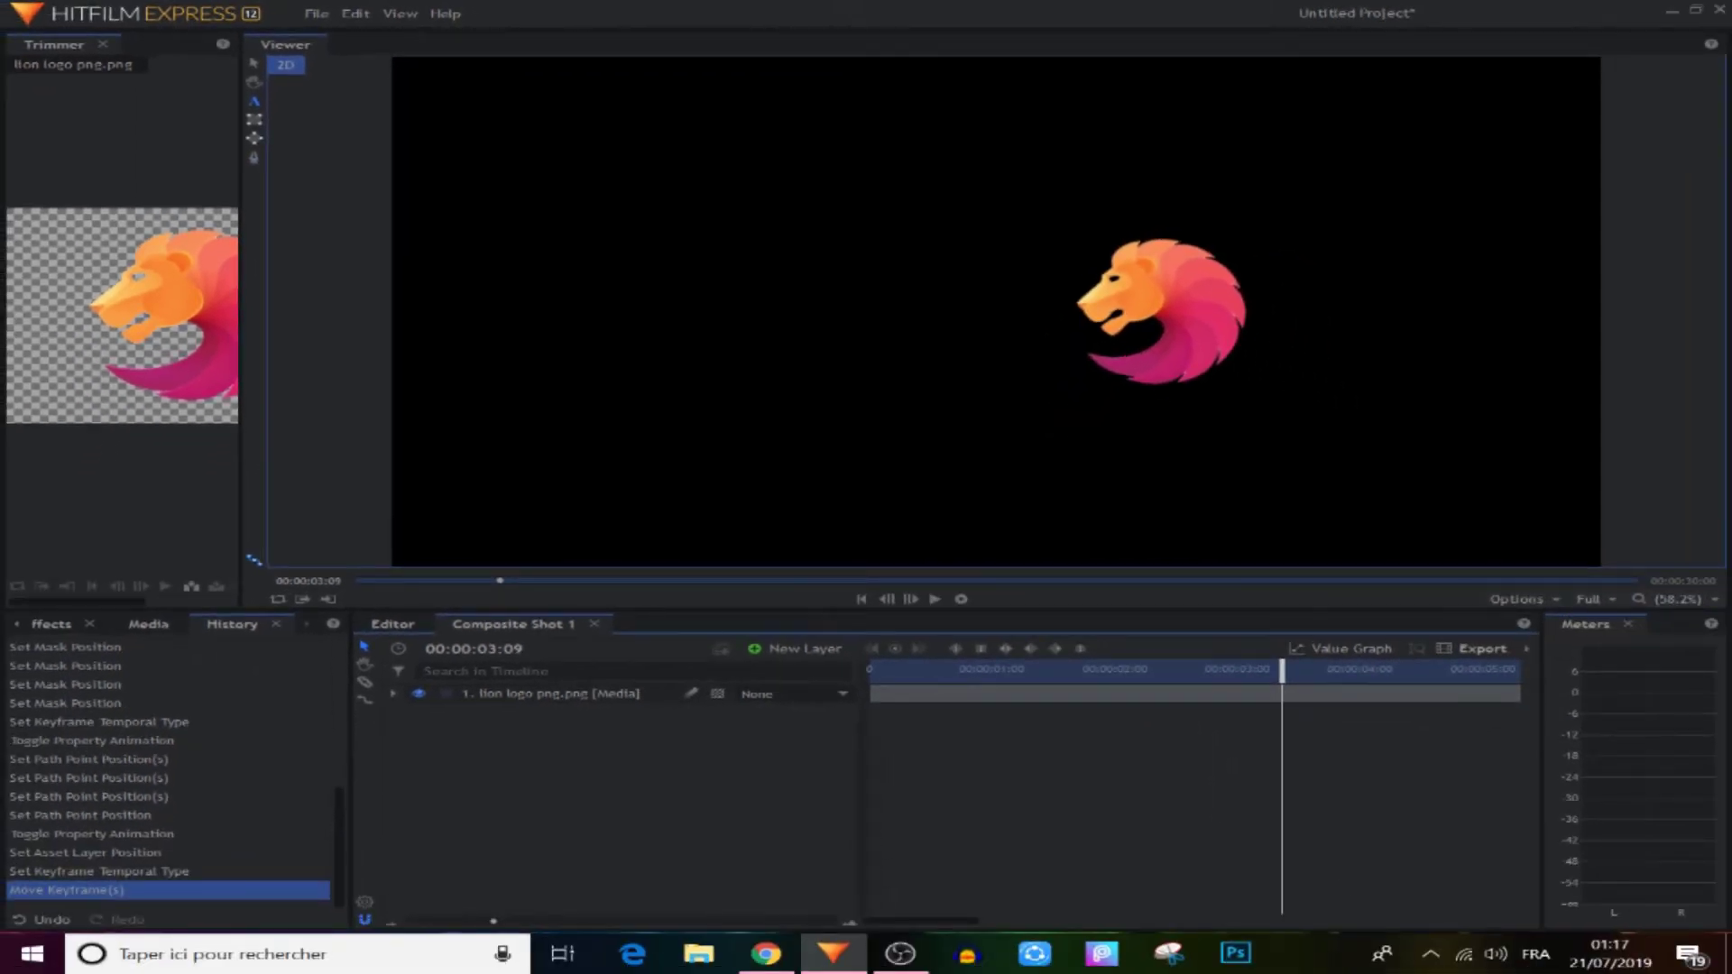
drag(662, 267, 1095, 360)
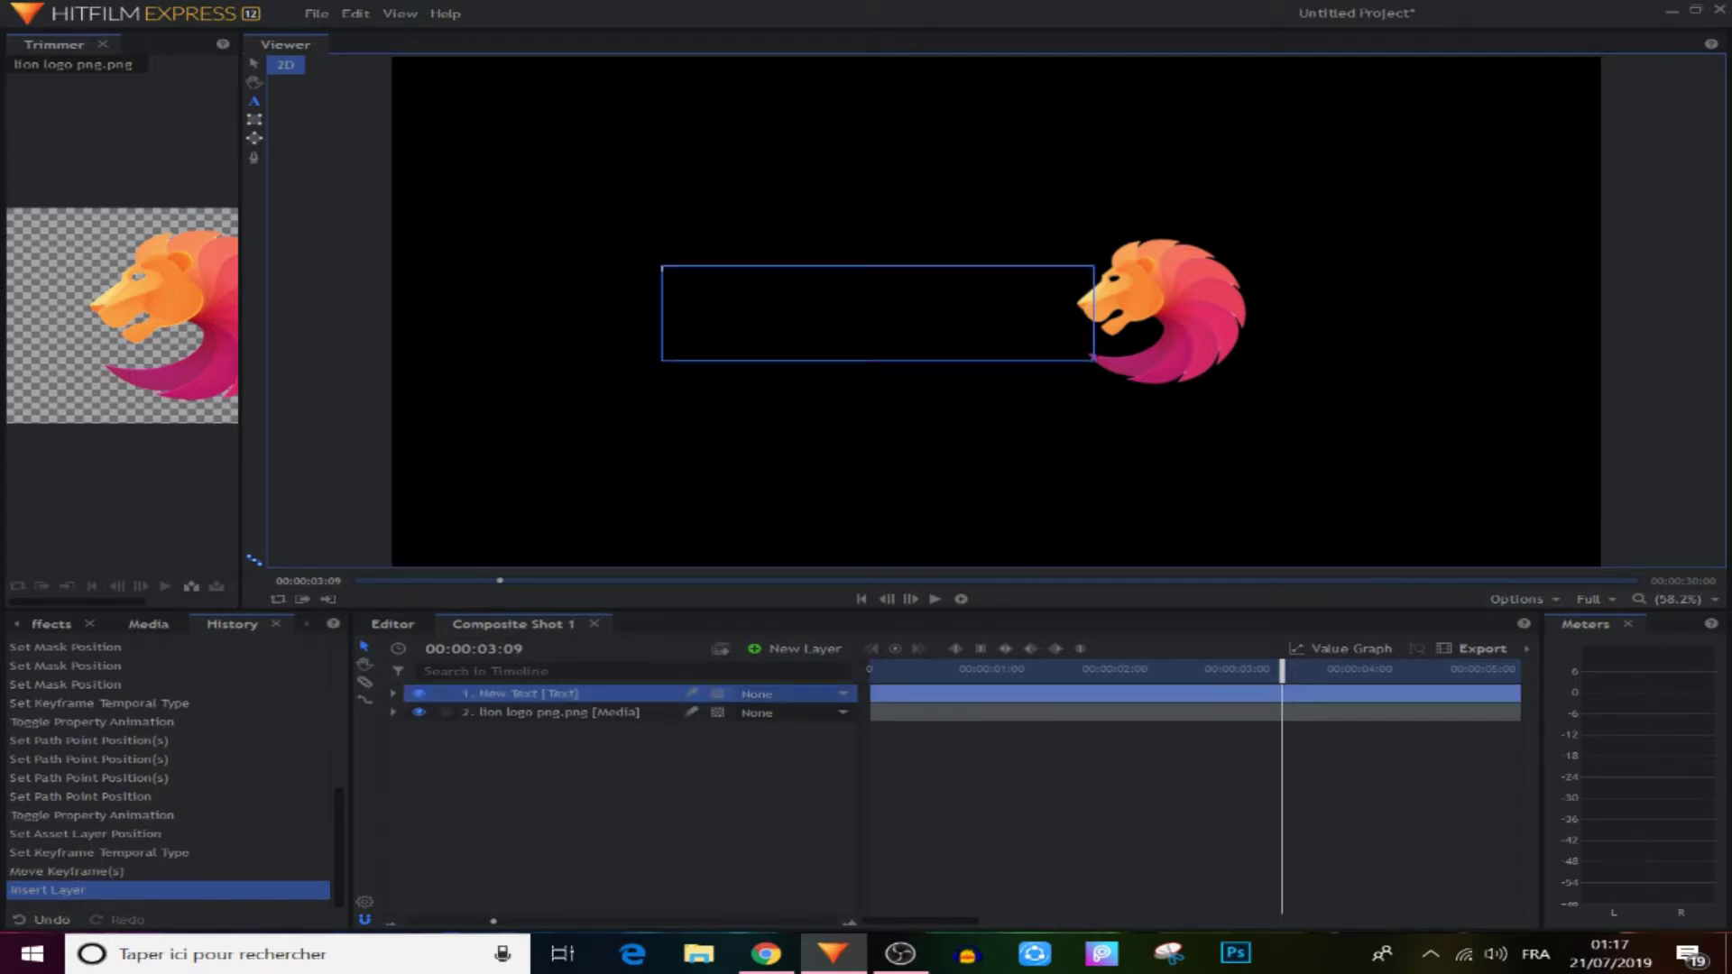
text(lionst)
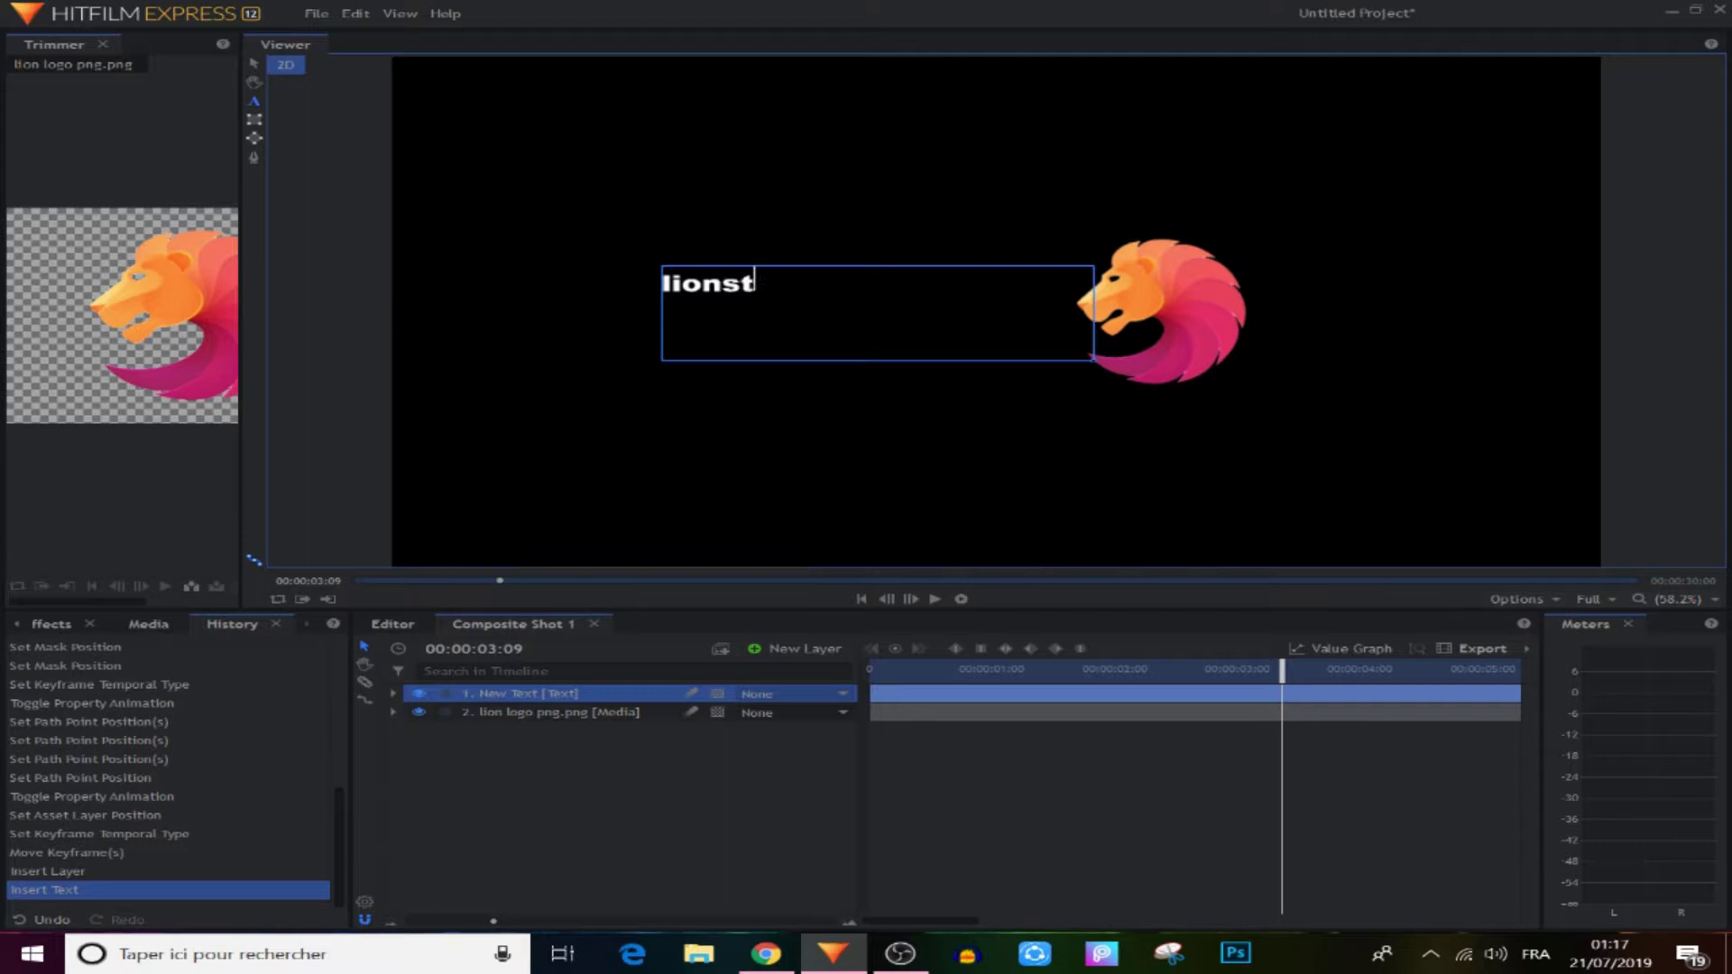
text(udio.com)
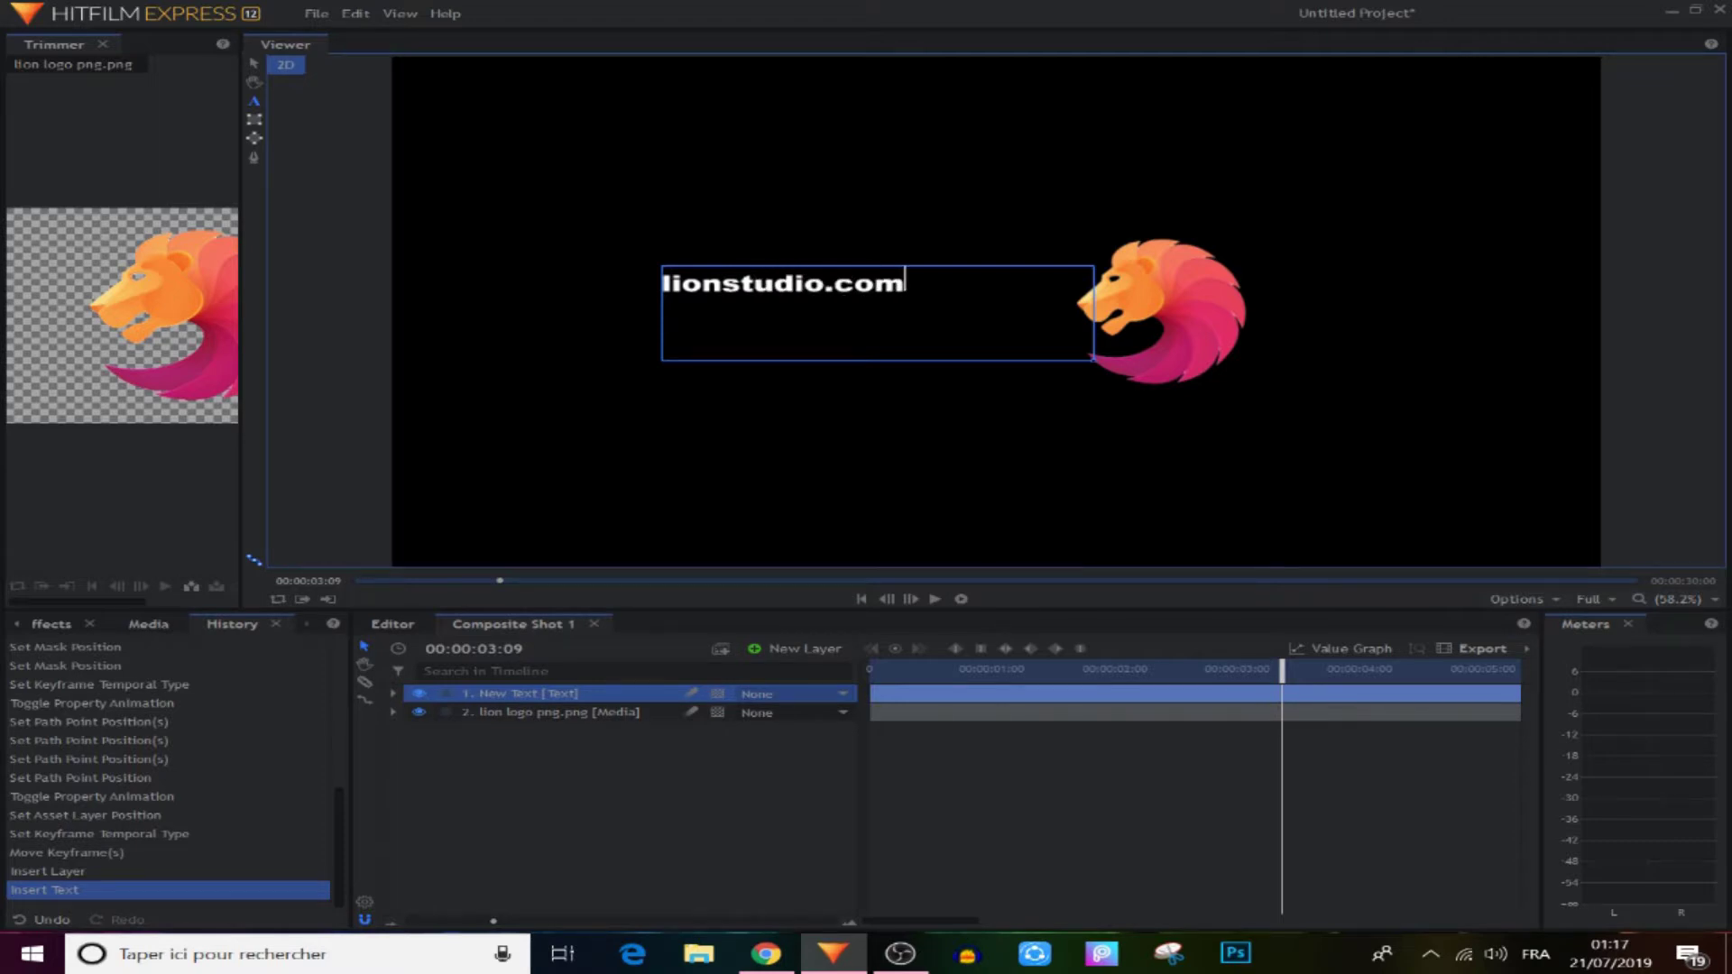
Center the lionstudio.com text in its box and set its font size to 75
key(shift+Home)
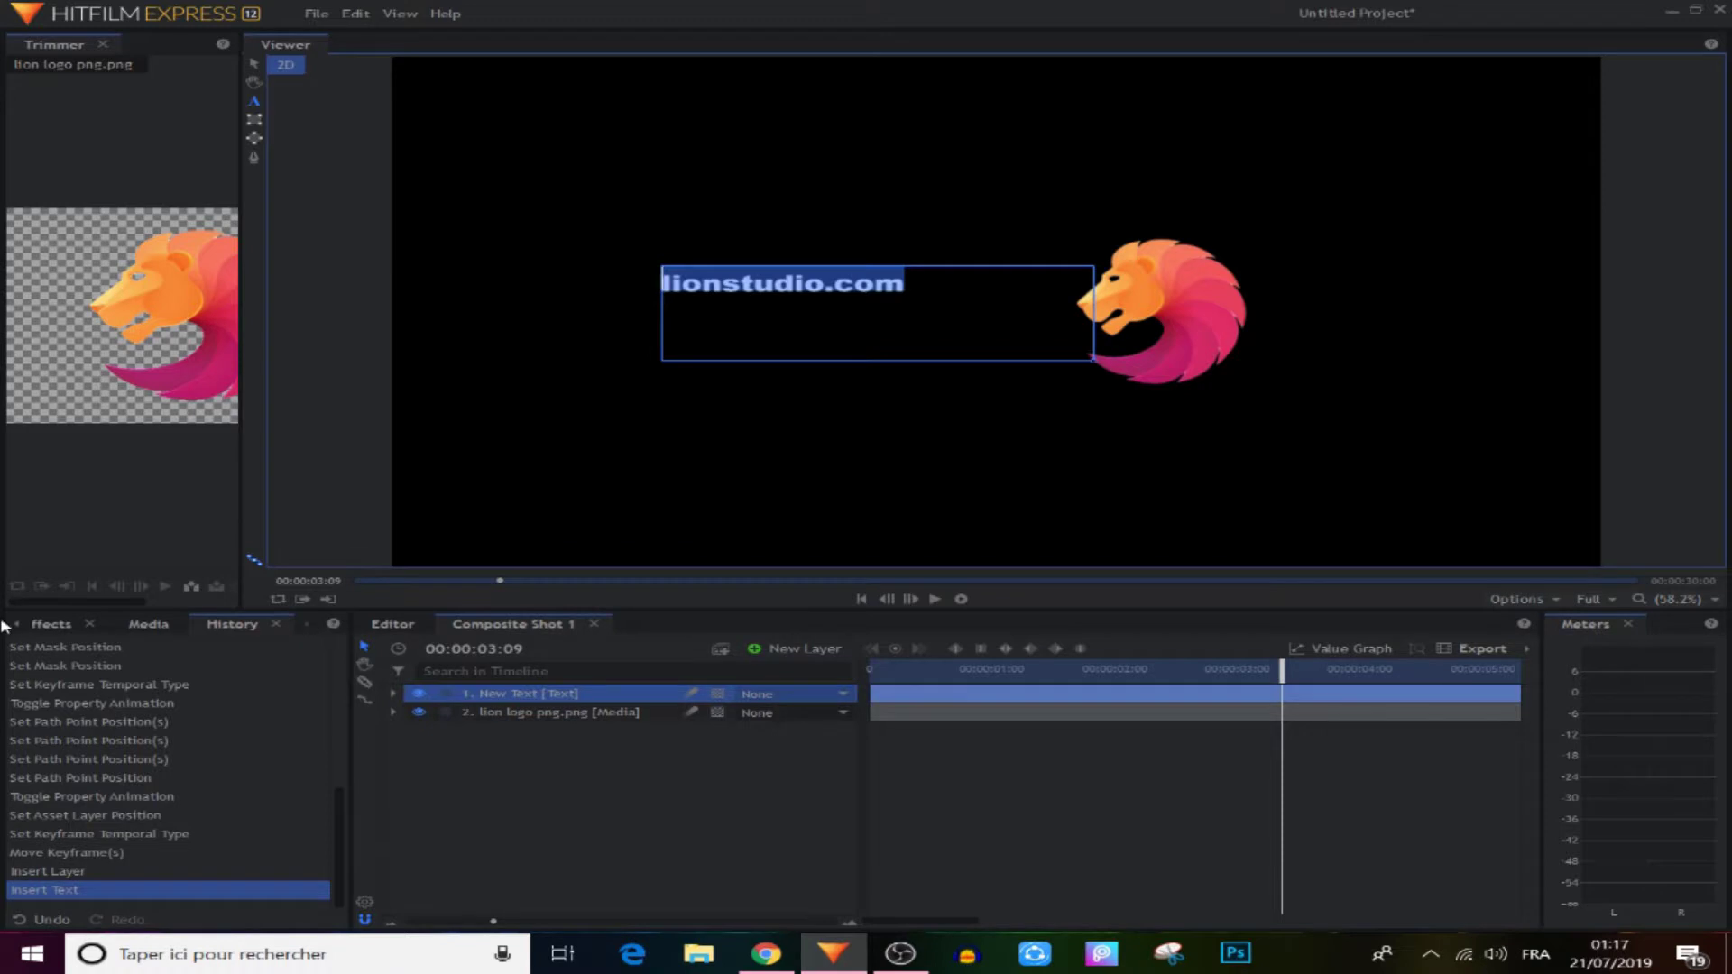
click(52, 631)
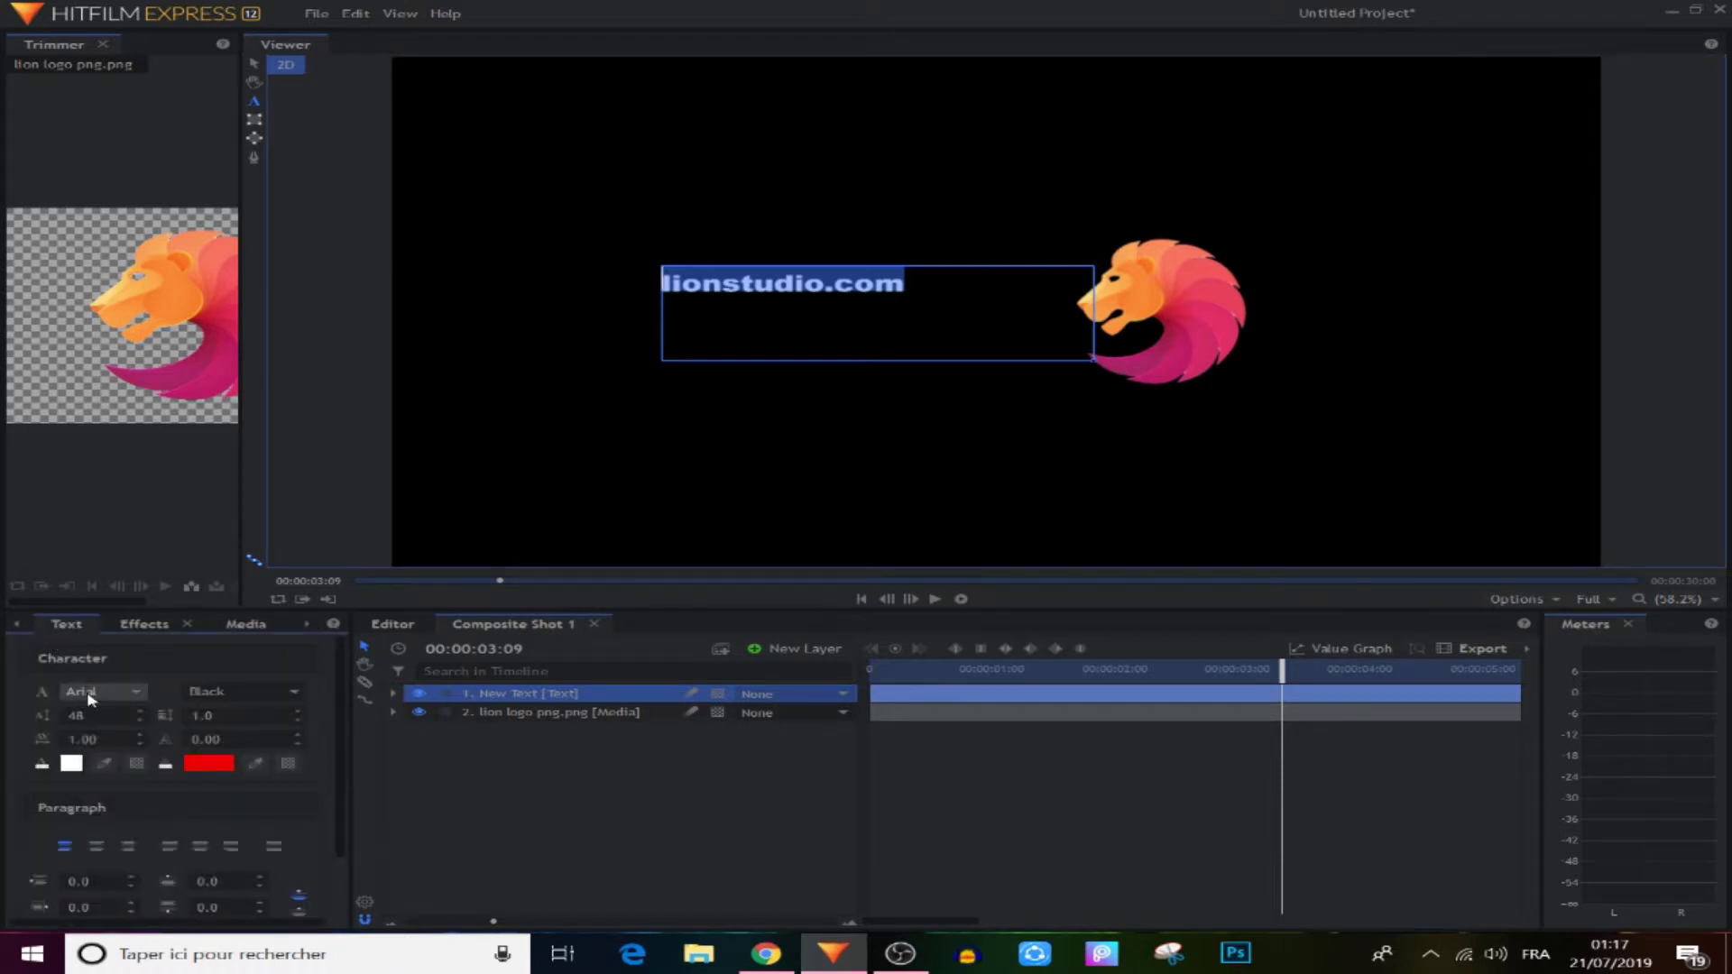
click(98, 845)
drag(85, 719, 110, 719)
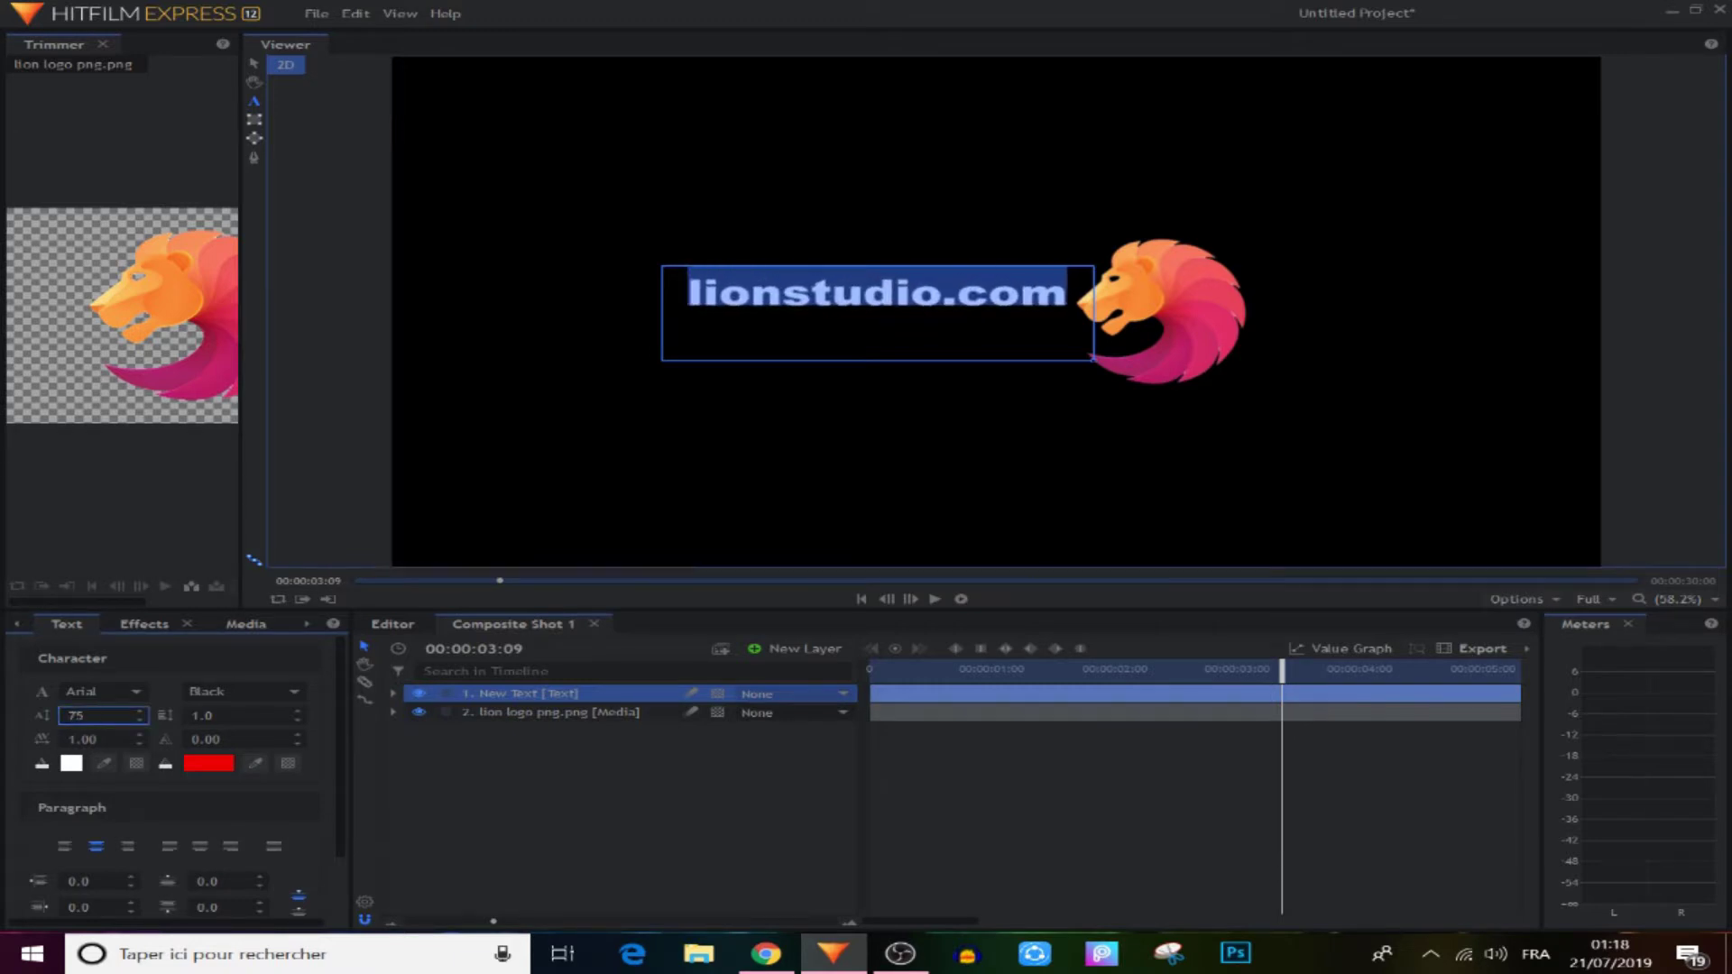
Change the font of the lionstudio.com text to Georgia and finish editing the text
click(114, 697)
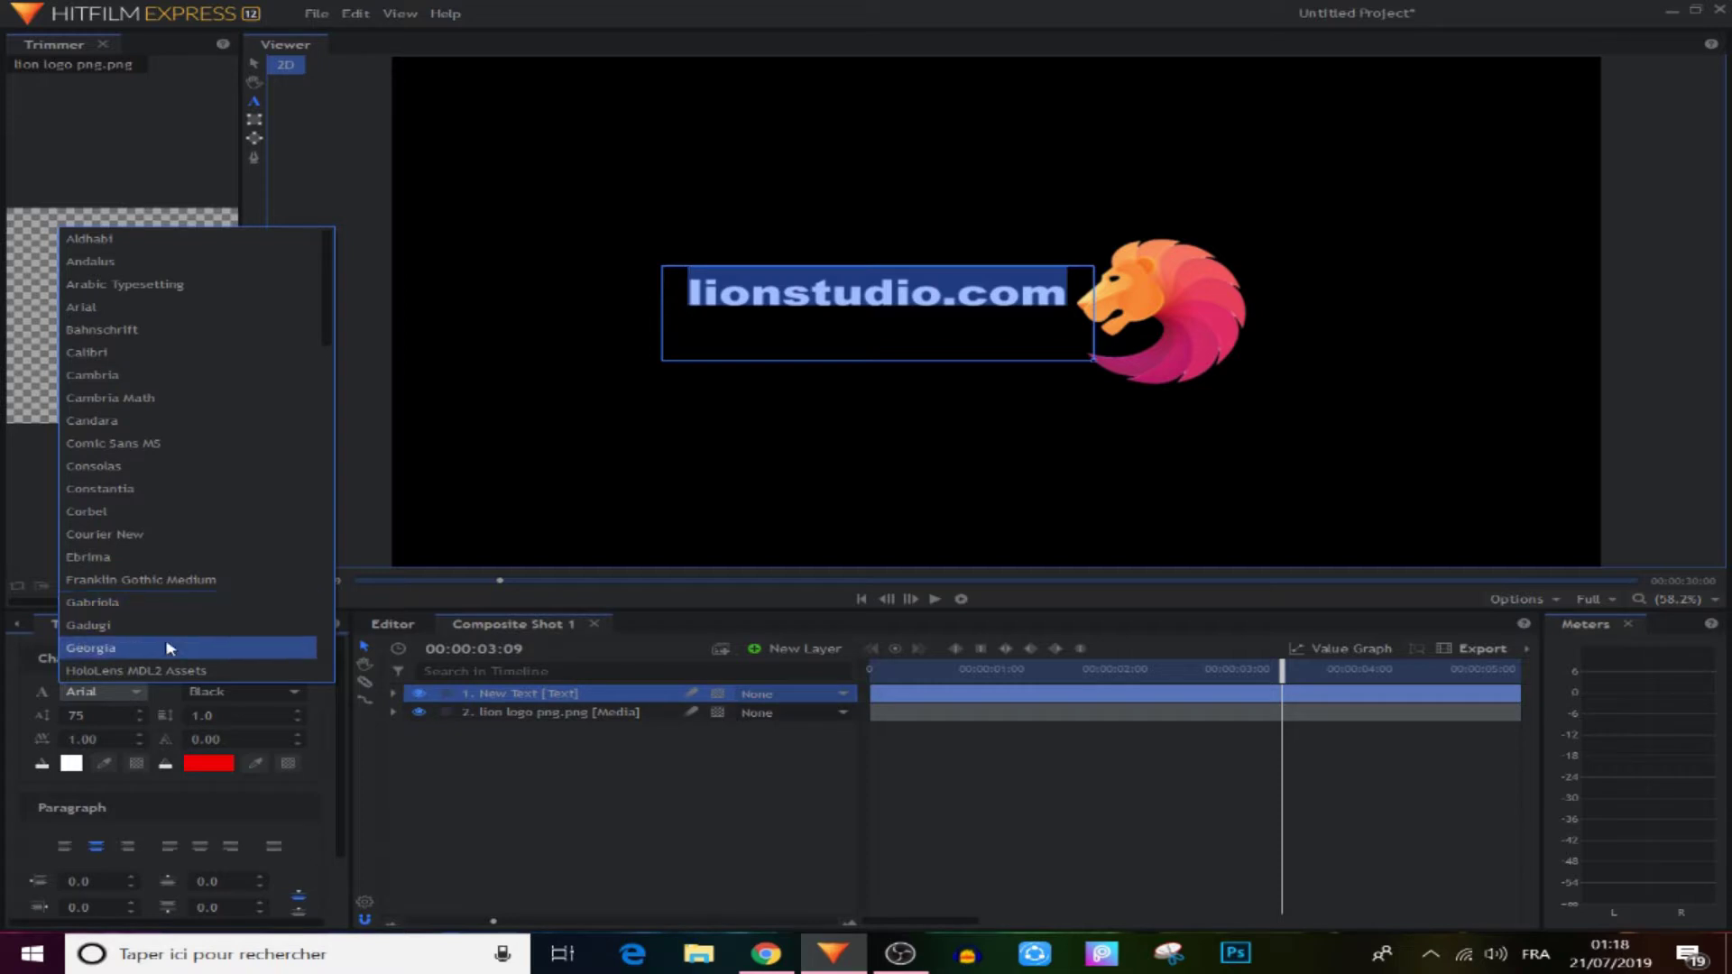
click(131, 603)
click(108, 697)
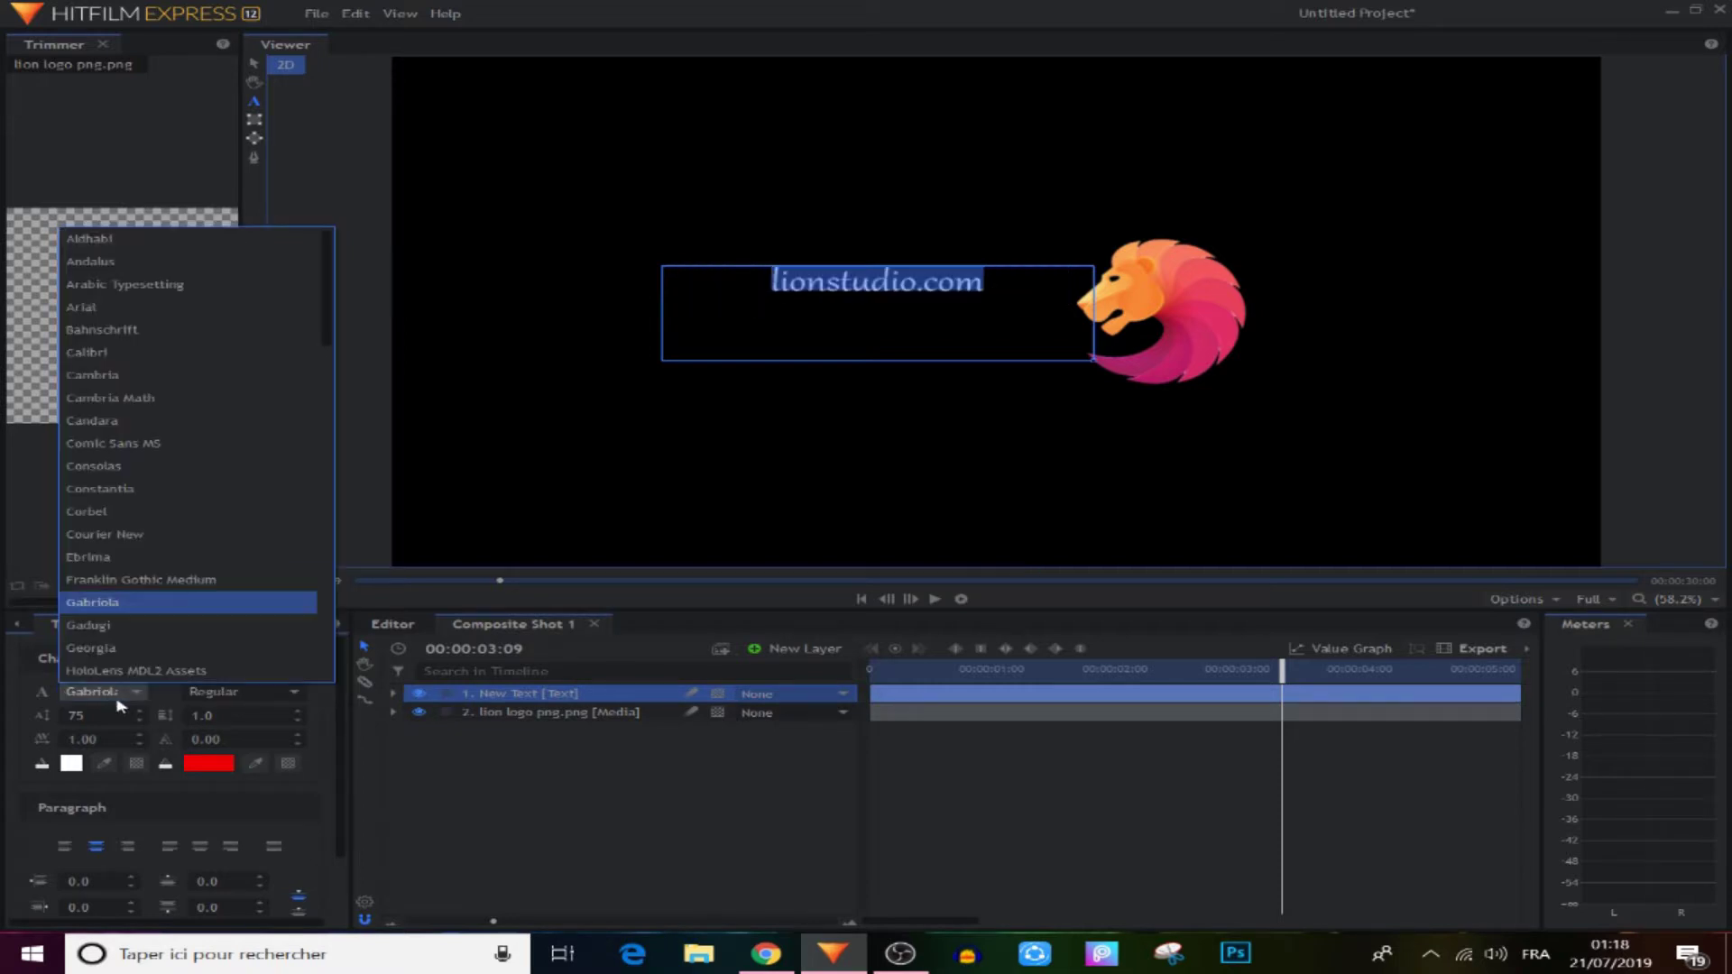
click(91, 624)
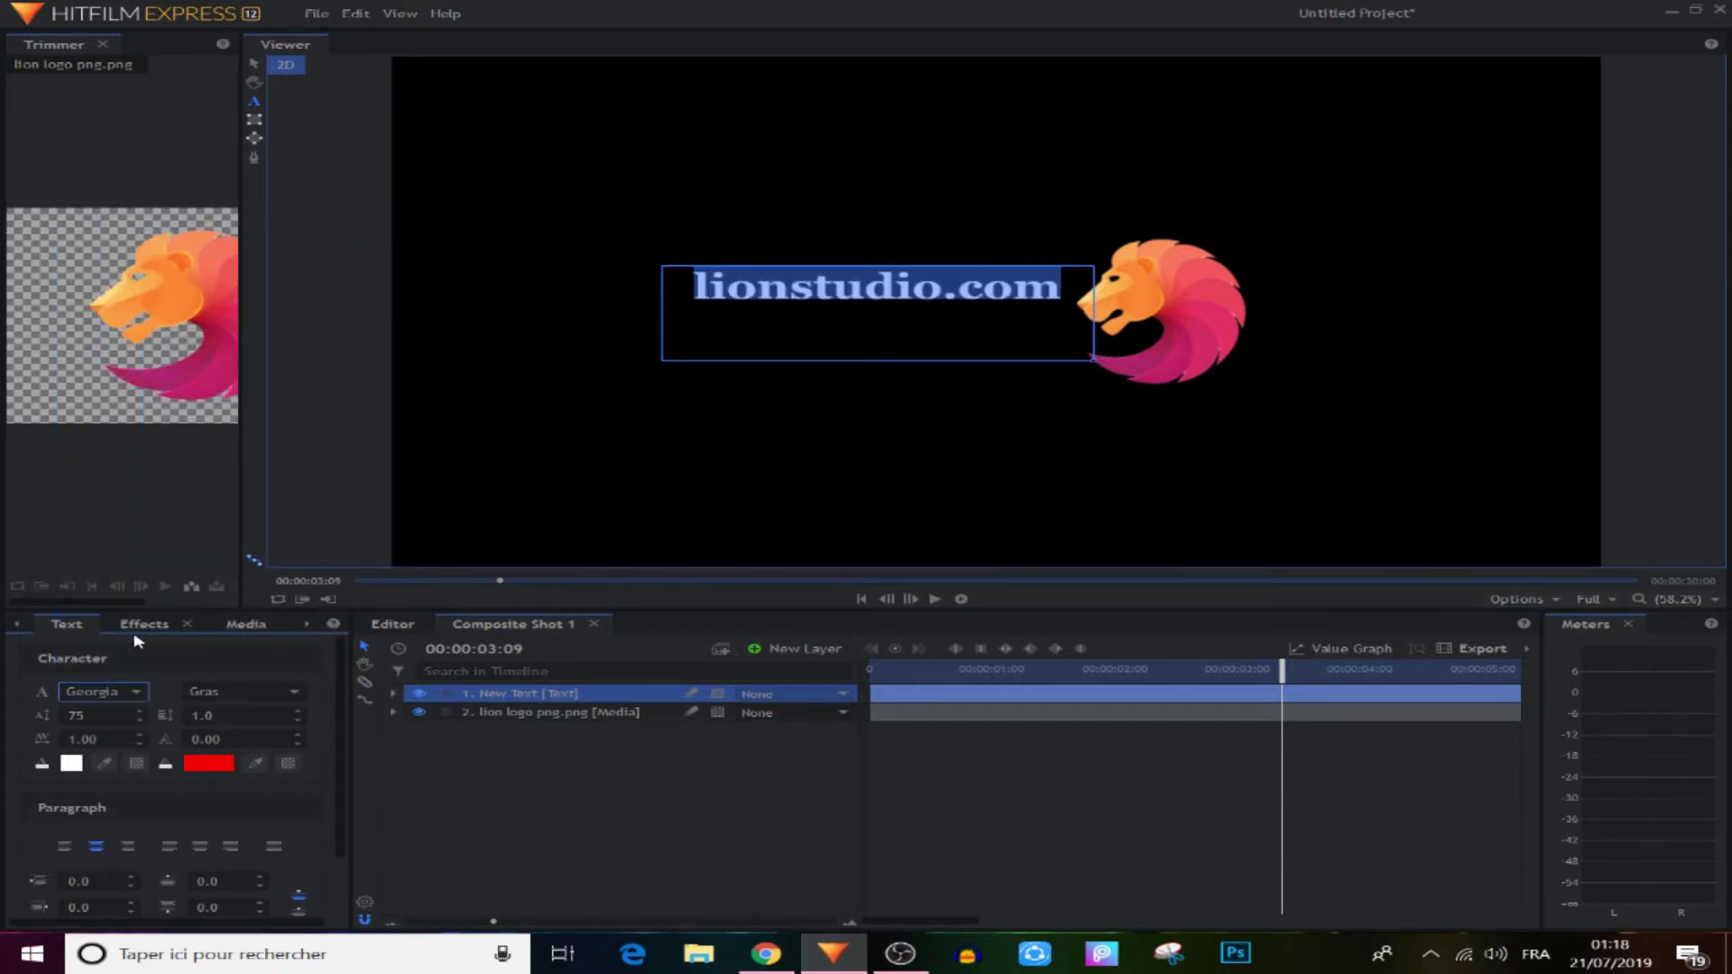
key(Escape)
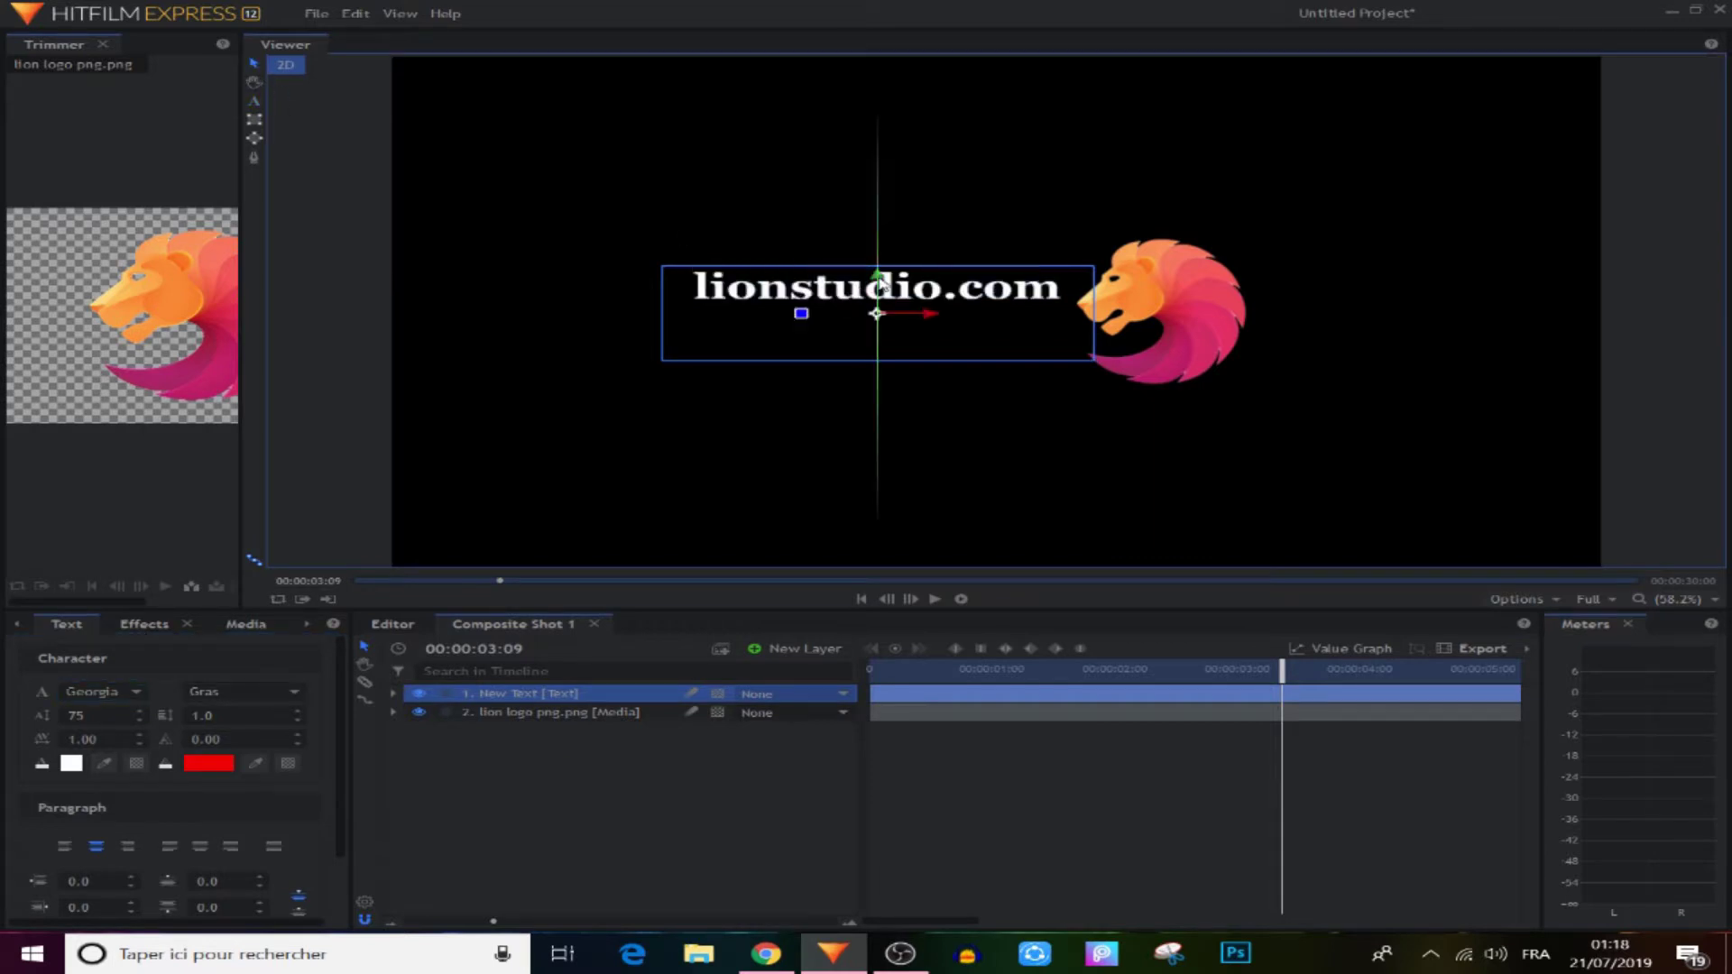
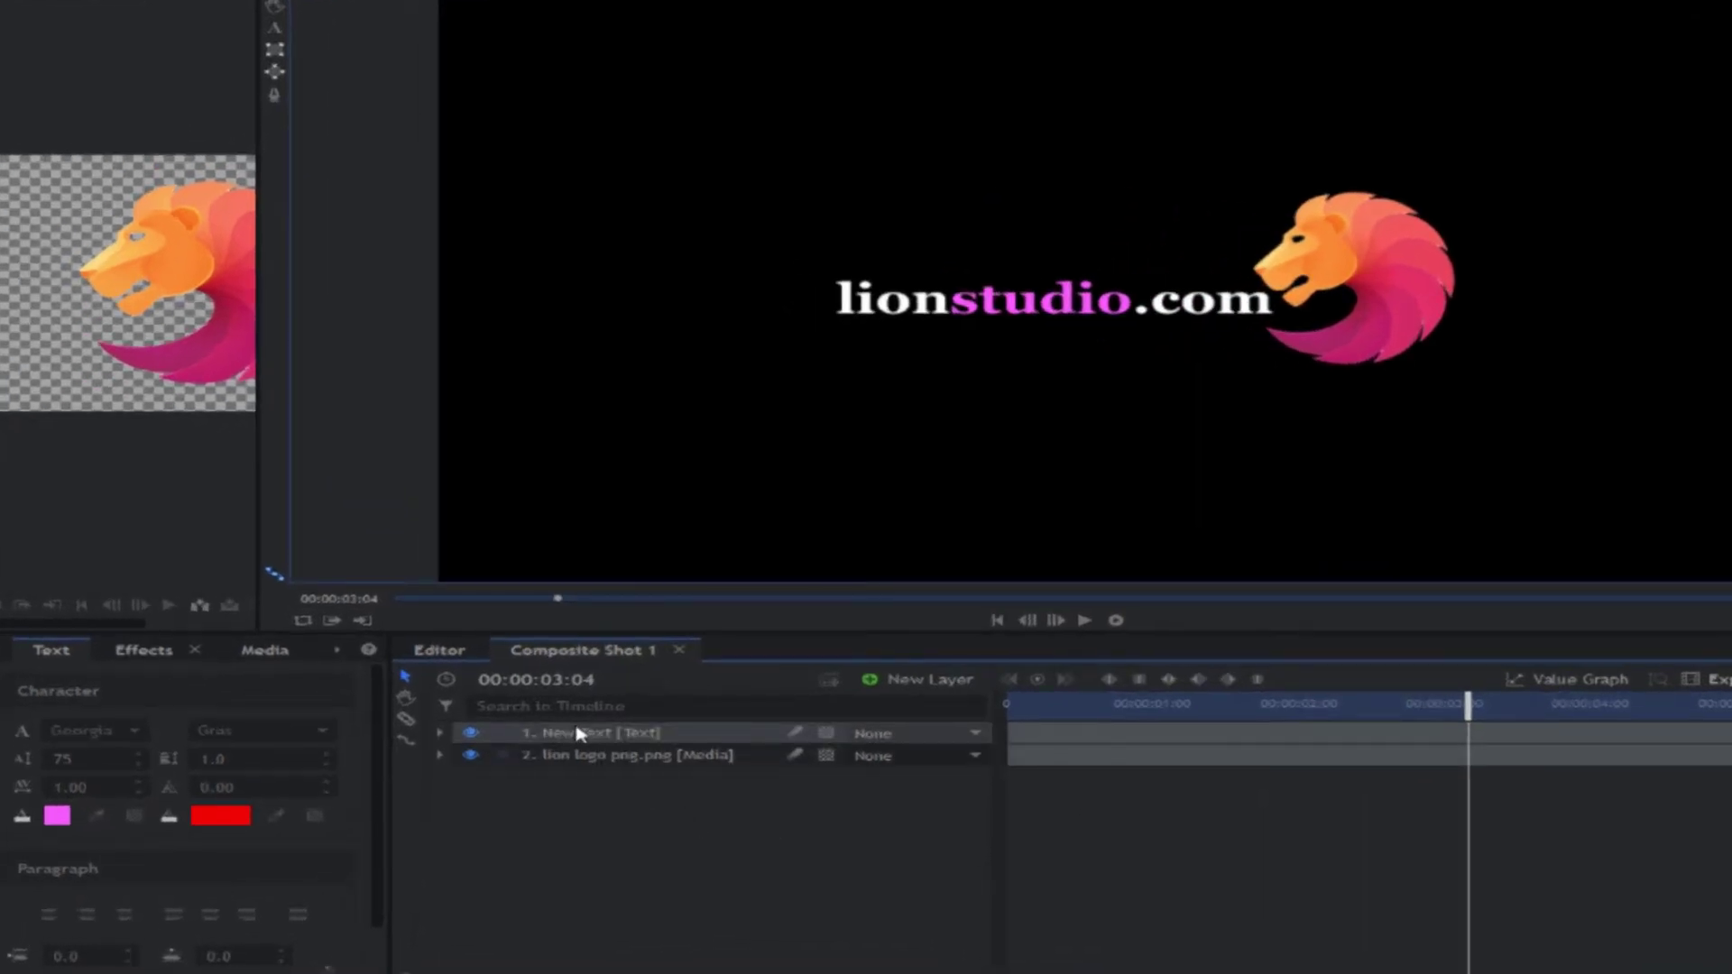
Draw a rectangular mask on the text layer that encloses the whole lionstudio.com text
click(578, 733)
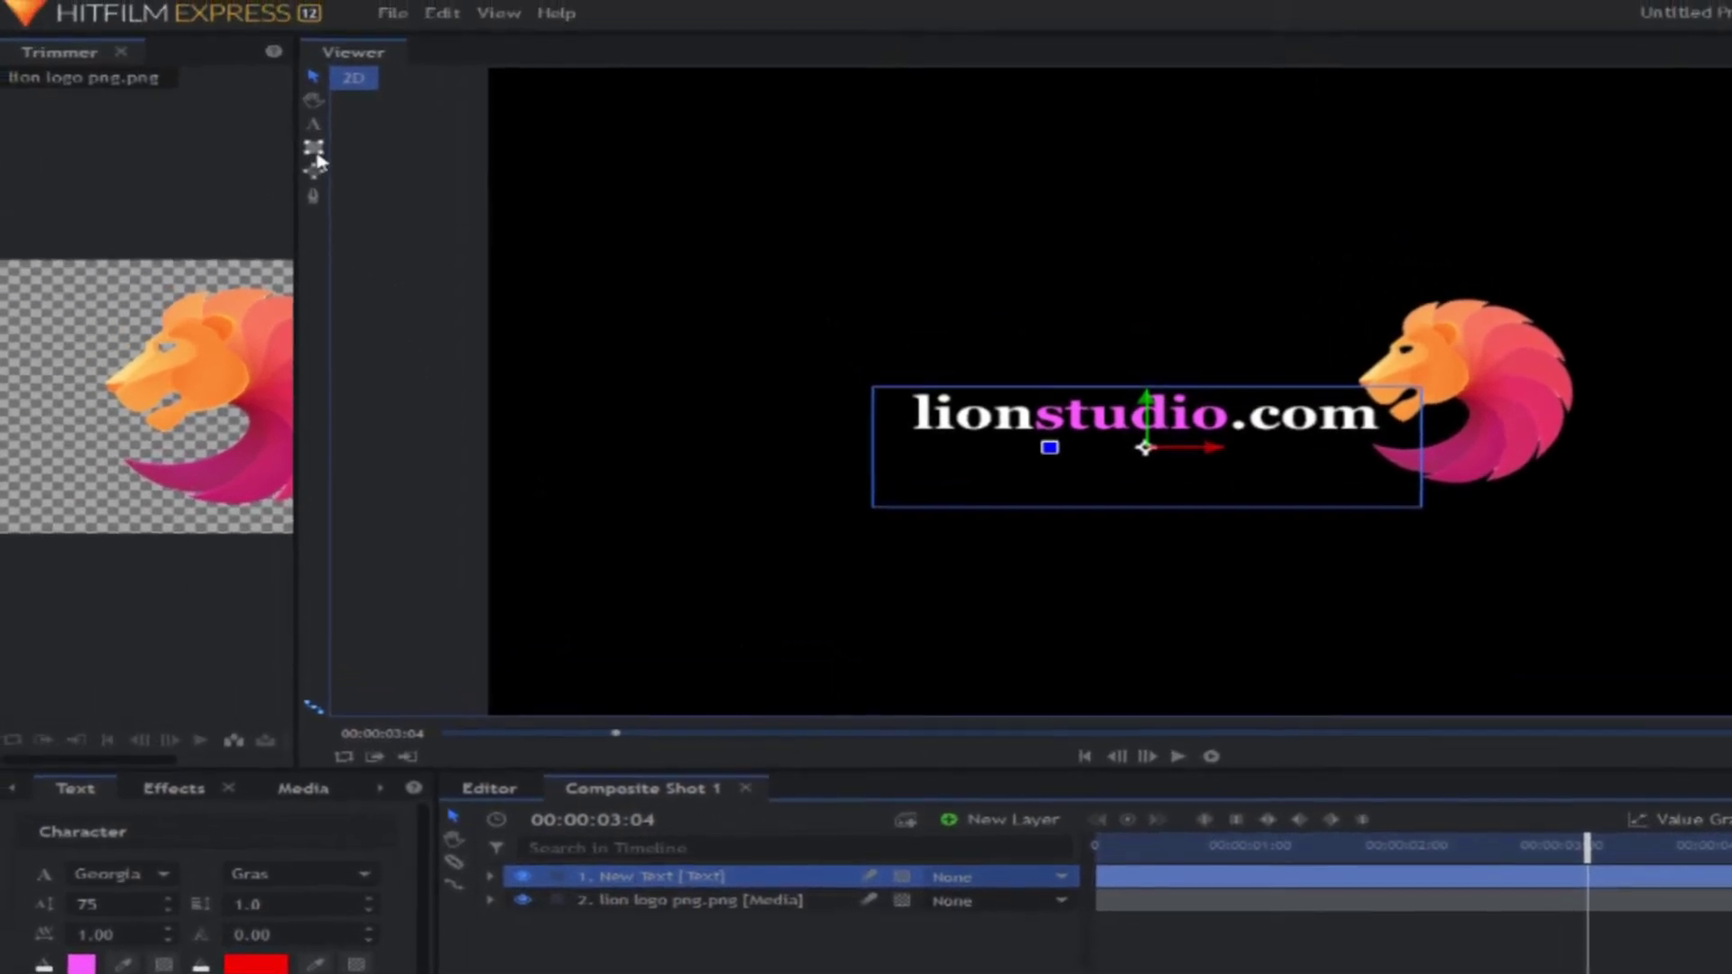
click(276, 54)
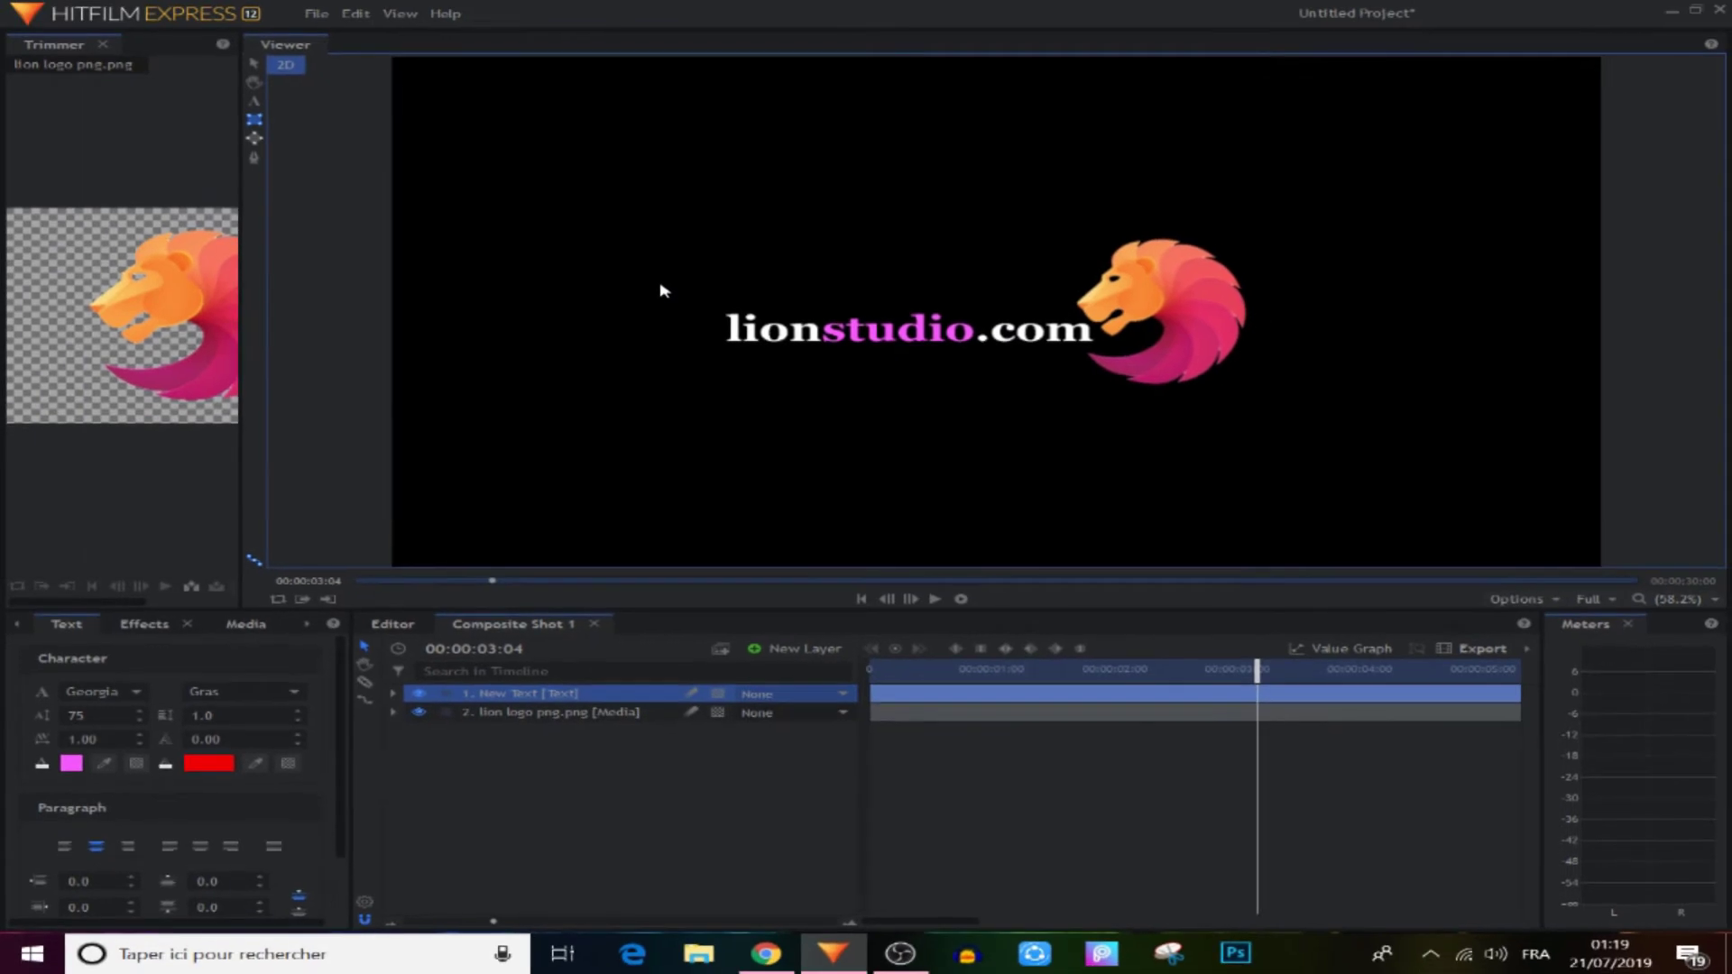
drag(664, 290, 1110, 369)
Enable Position animation in the text layer's transform at 00:00:02:10, where the logo is still centered
drag(1257, 669, 1164, 679)
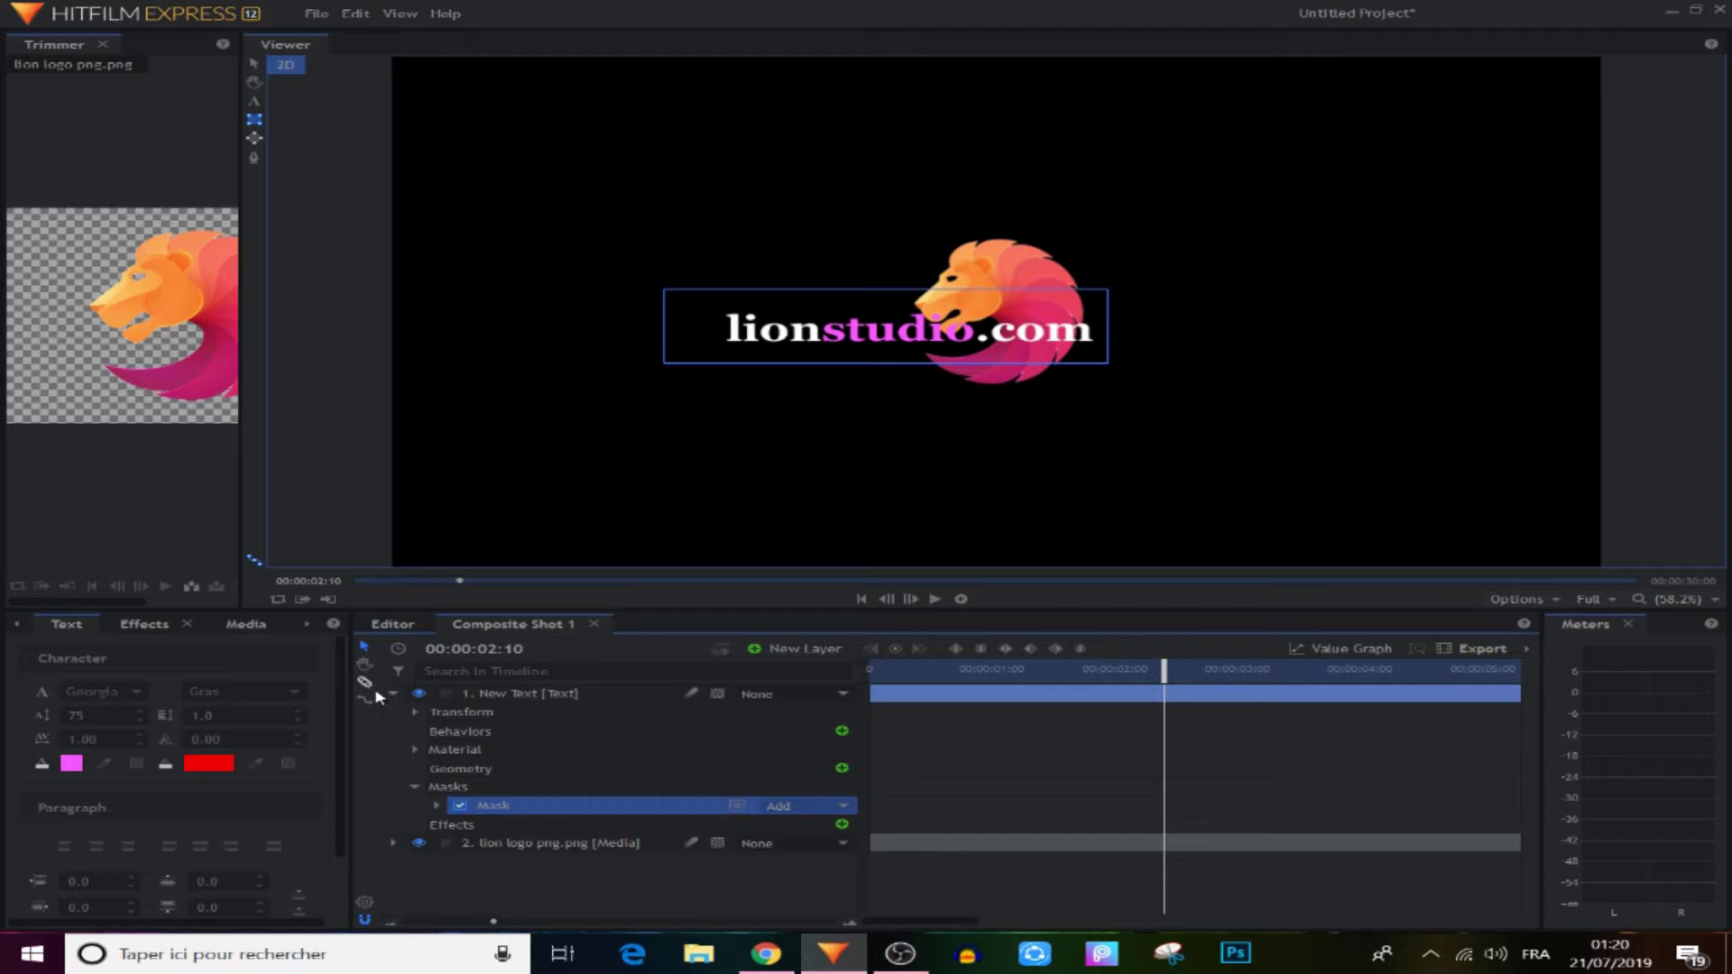
mouse_move(419, 718)
mouse_down()
mouse_move(458, 718)
mouse_move(415, 713)
mouse_up()
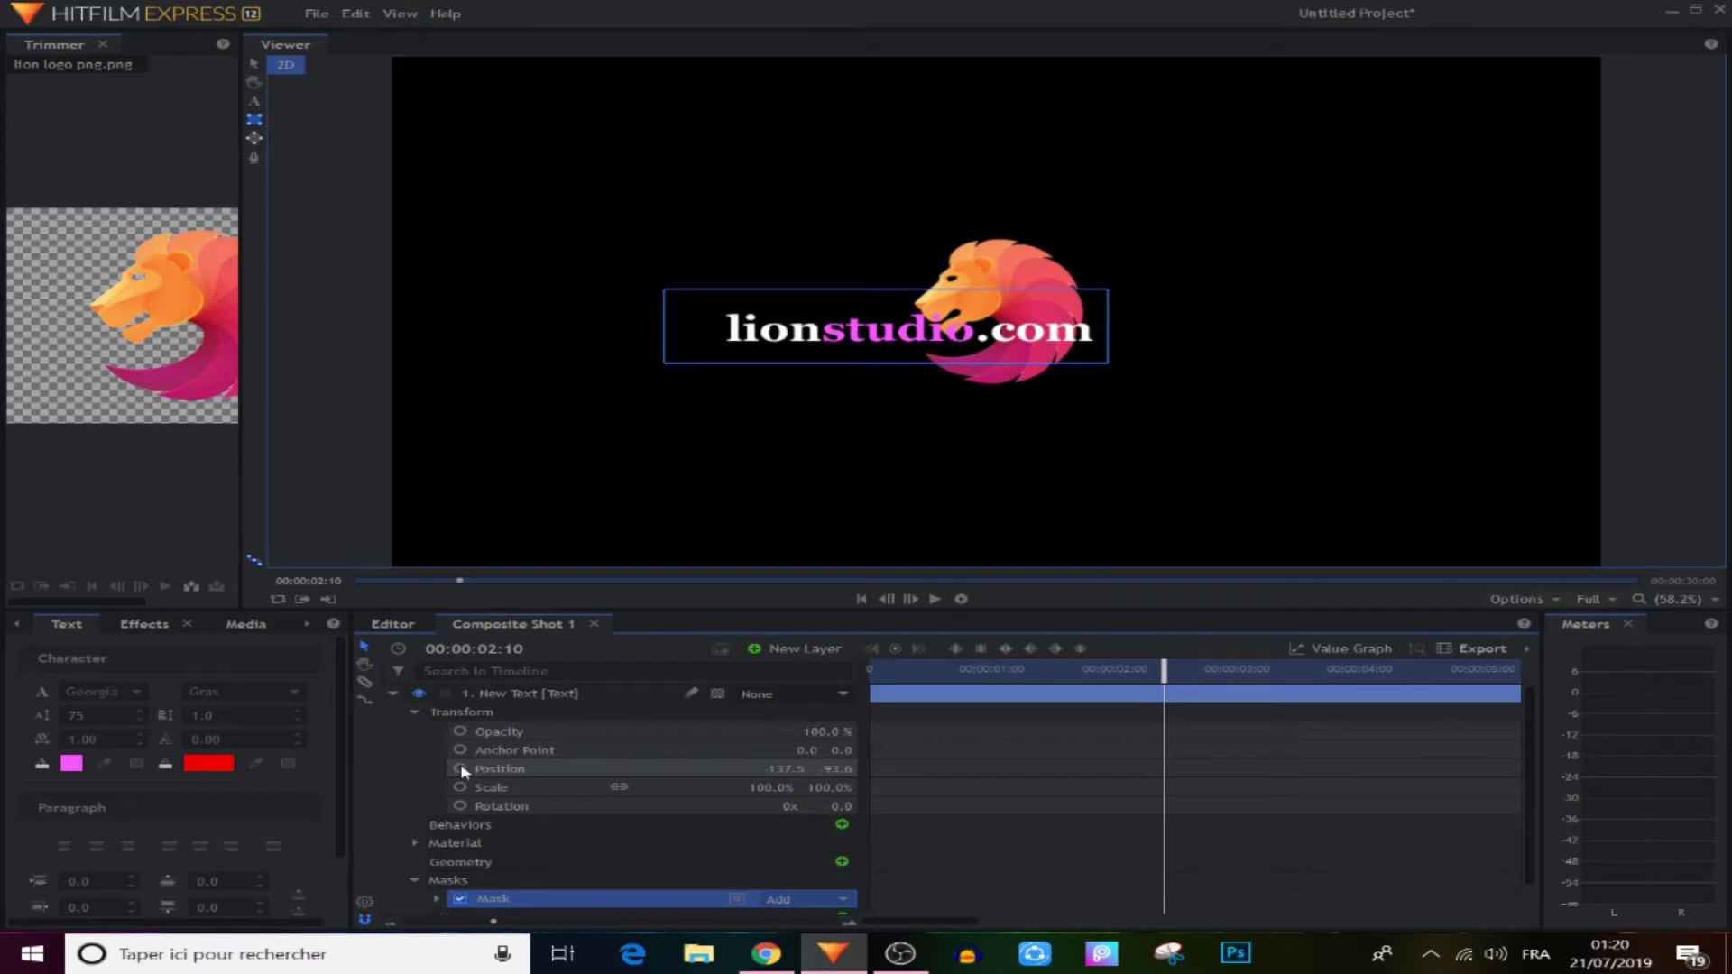
click(464, 769)
click(414, 712)
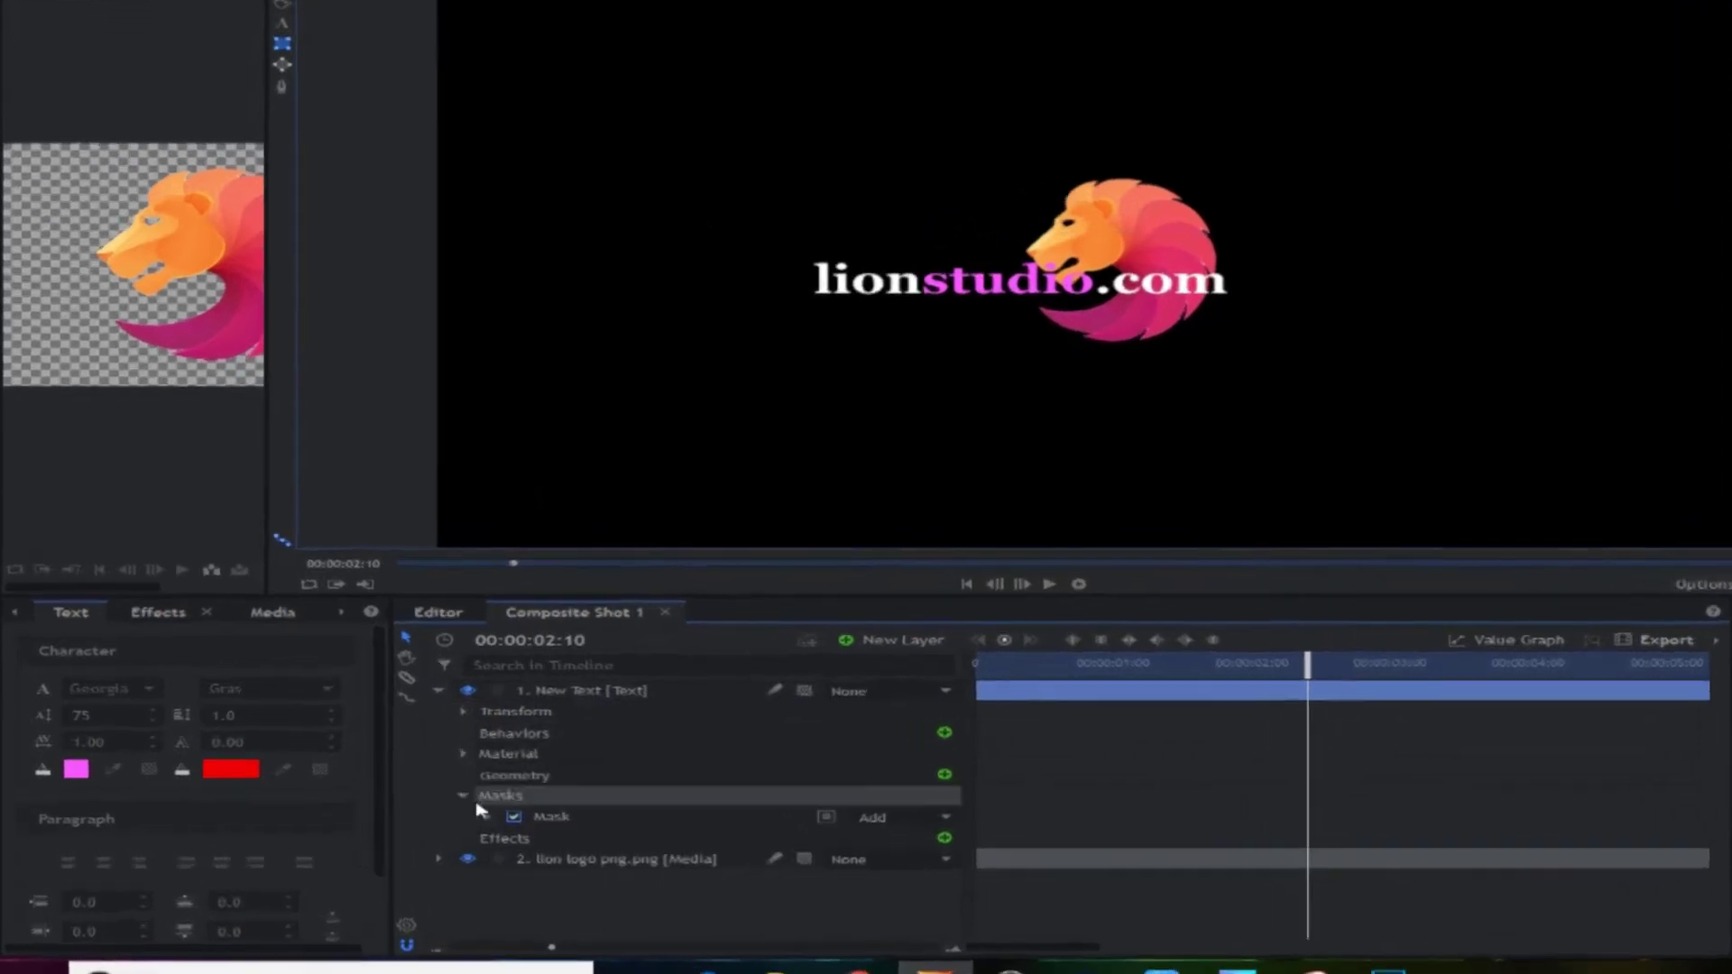
At 00:00:02:10, enable Position animation for the text layer's mask and move it left off the text to X -610
click(435, 804)
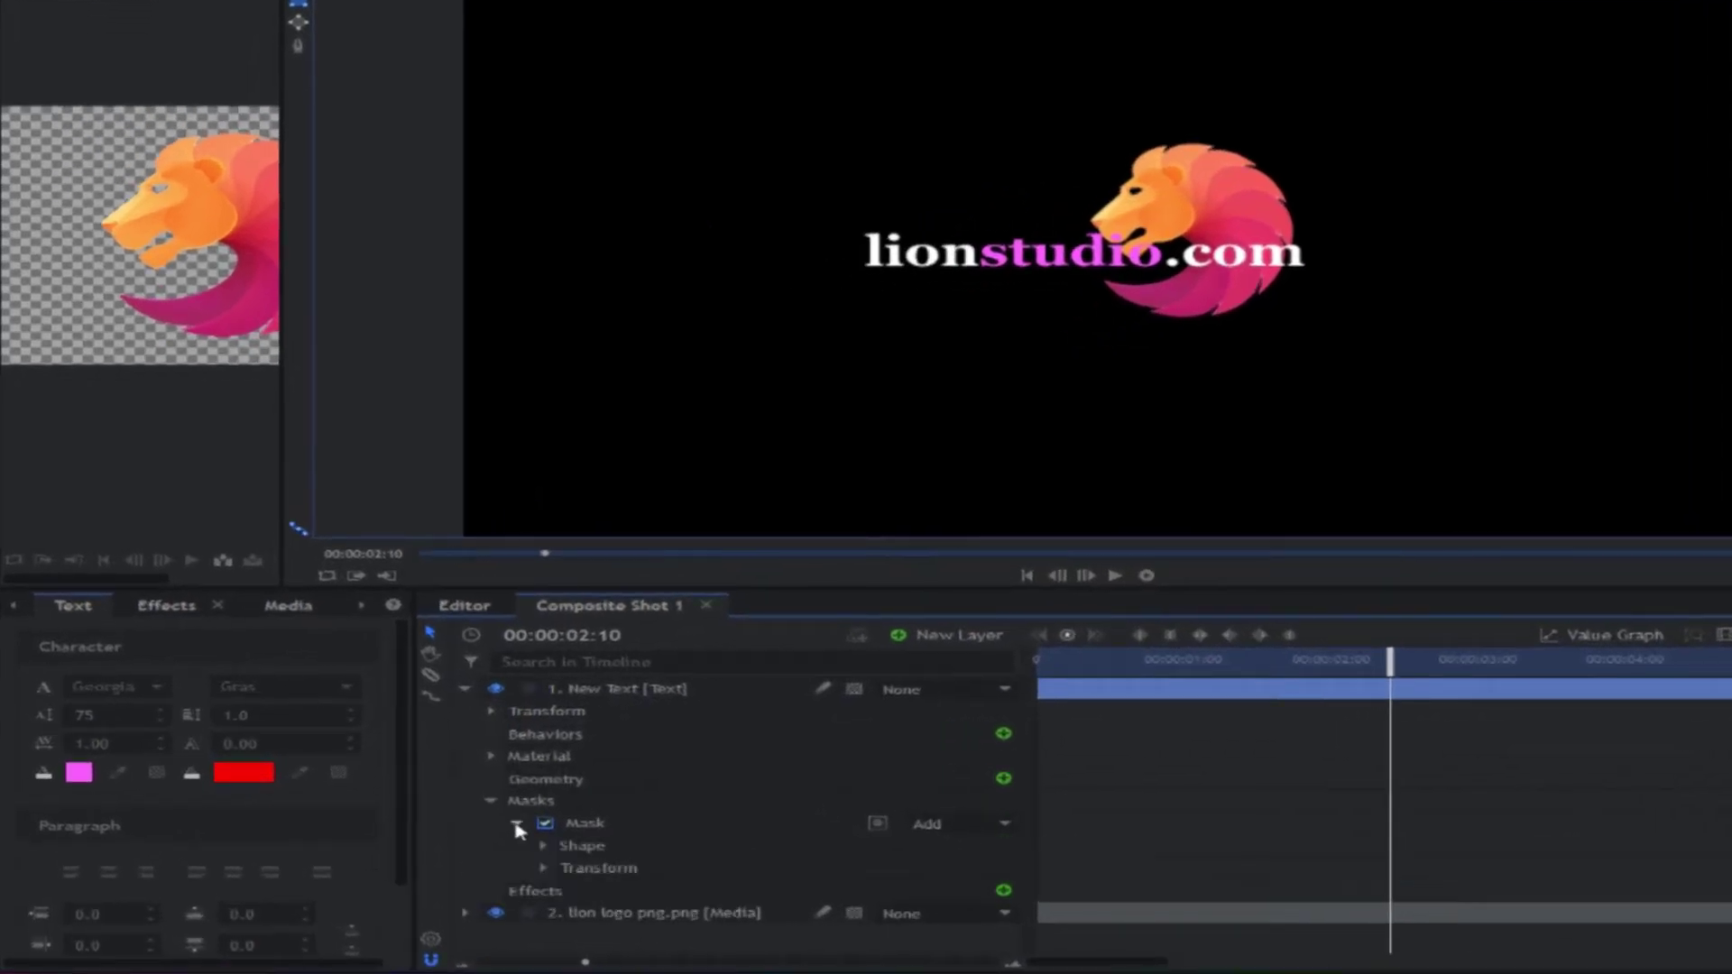
click(542, 868)
scroll(701, 830, down, 2)
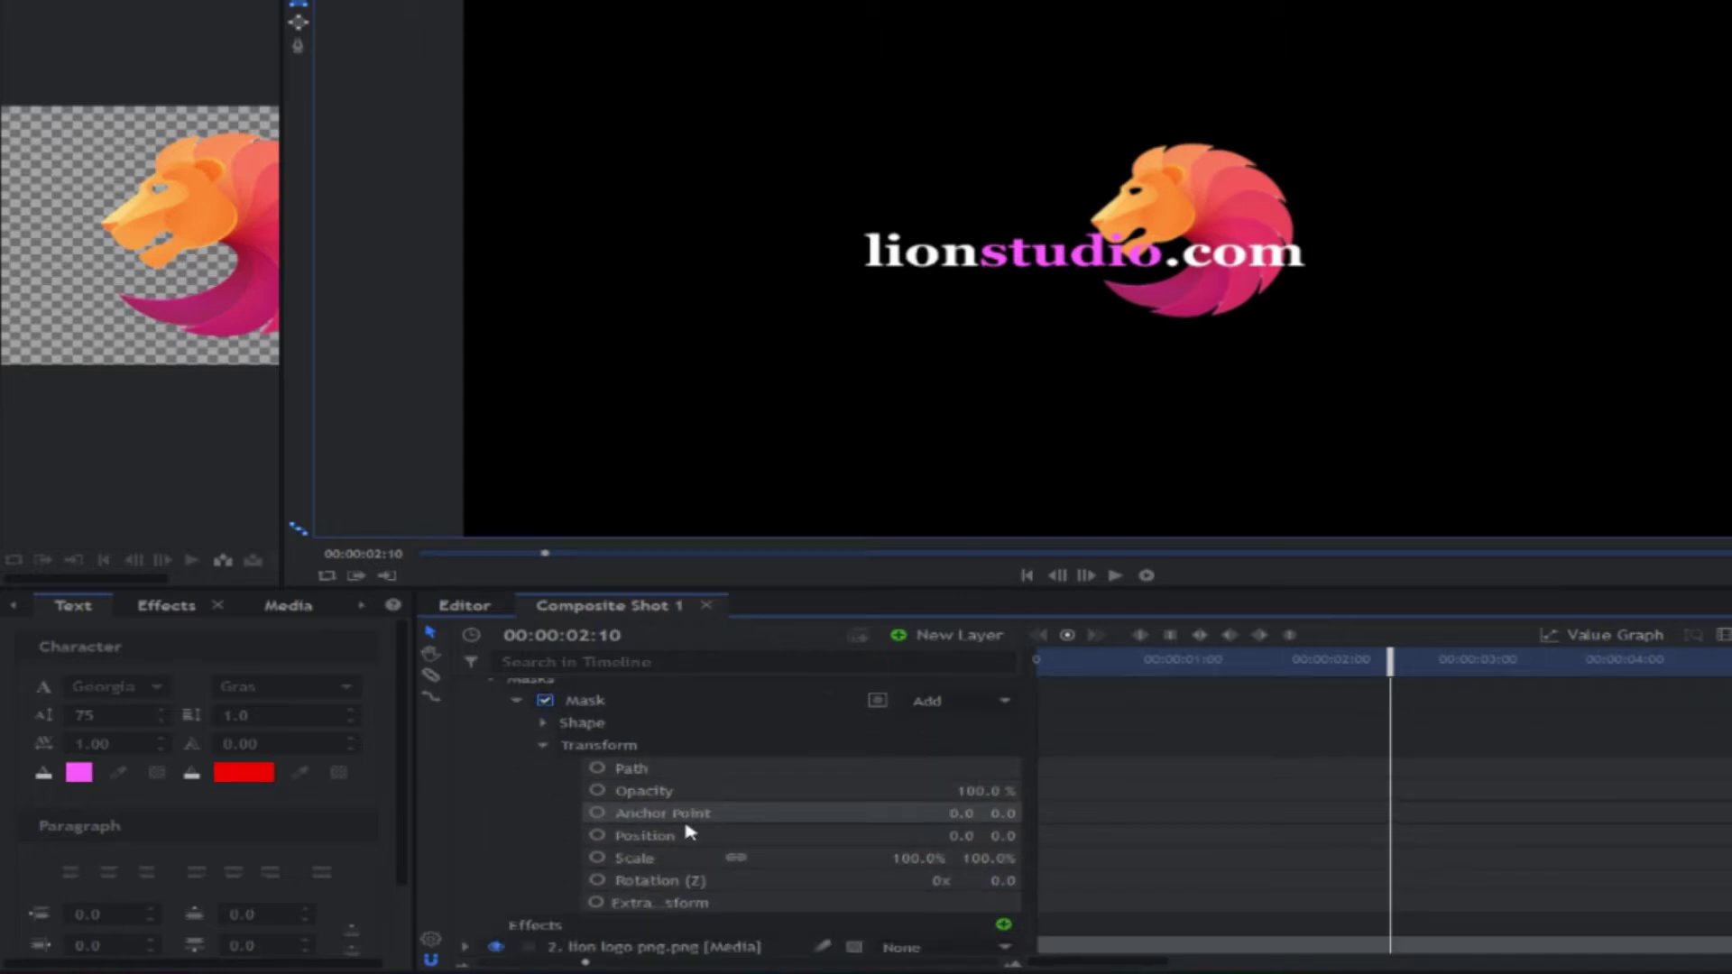
click(599, 836)
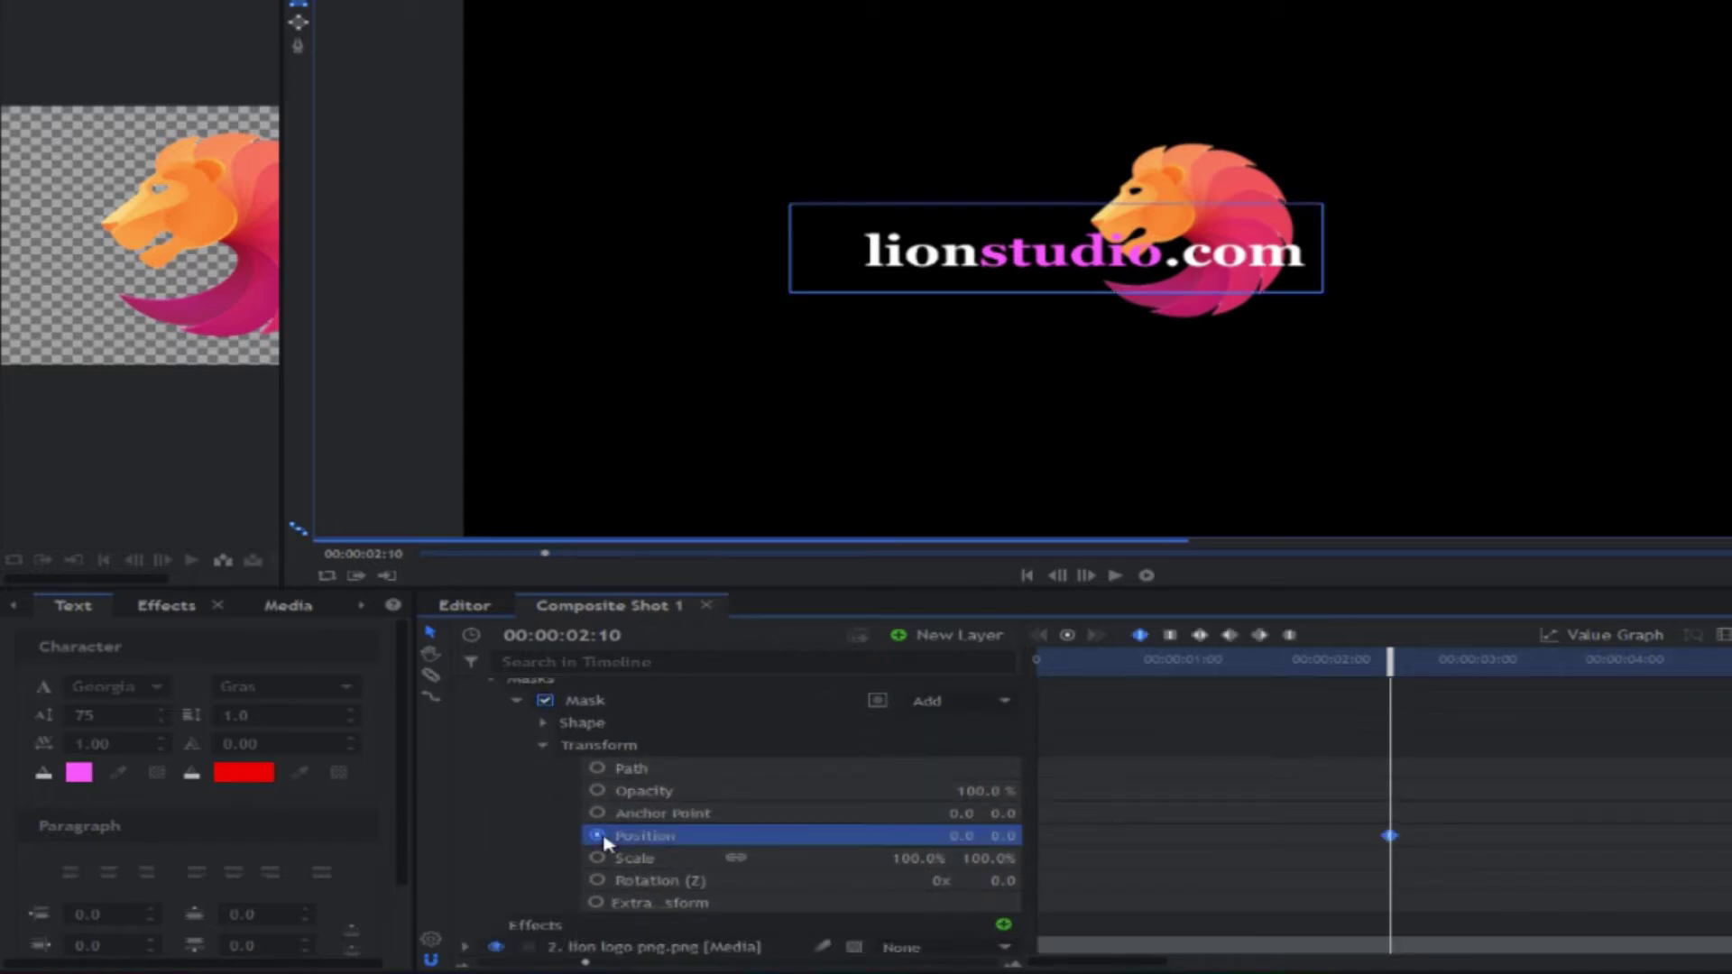
drag(962, 836, 418, 837)
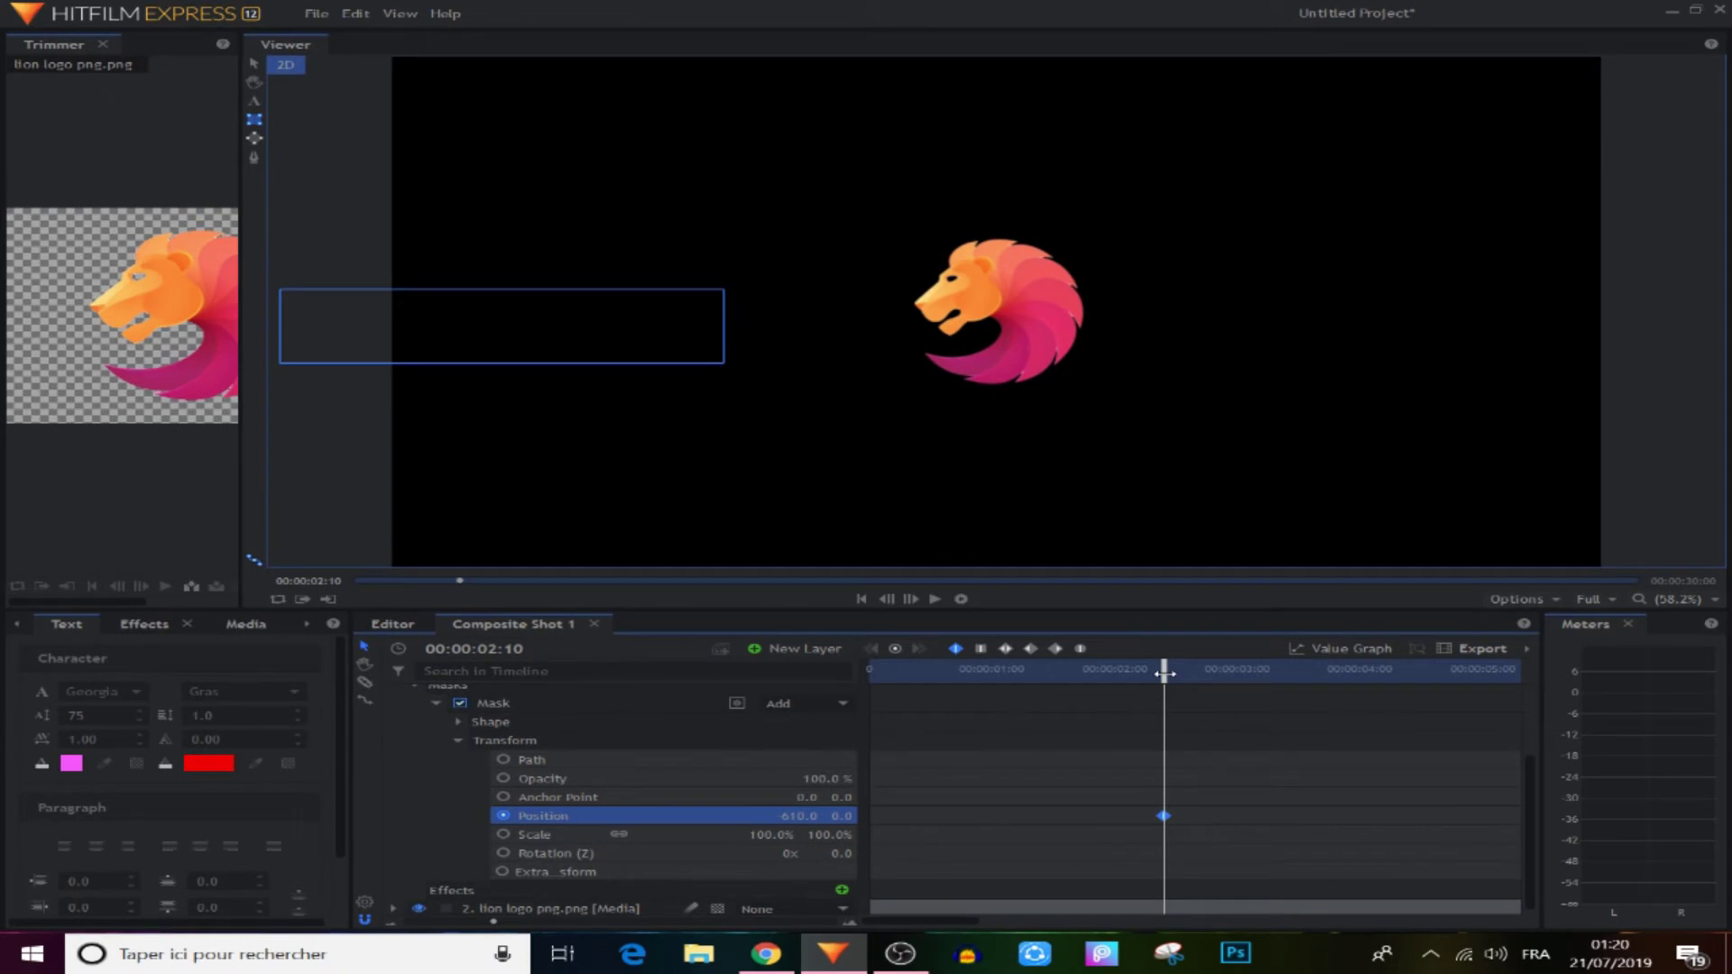
At 00:00:02:20, set the text mask's Position X to -1 so it encloses the text, and ease both Position keyframes
drag(1164, 672, 1212, 689)
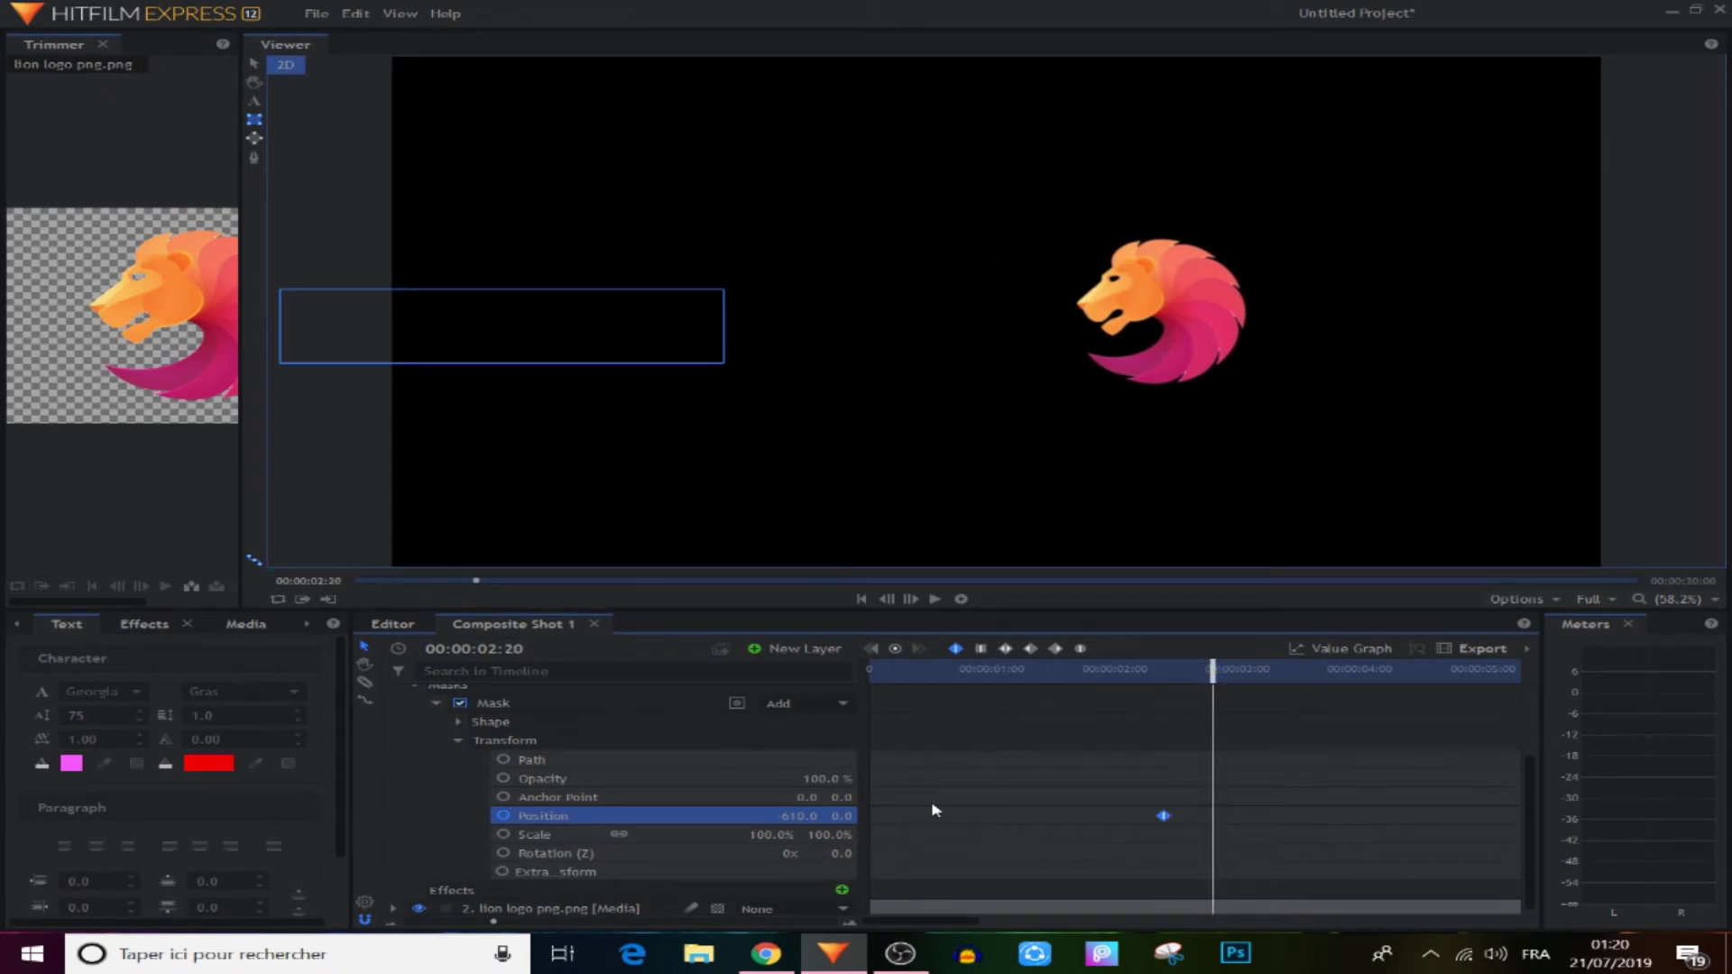
mouse_move(803, 815)
mouse_down()
mouse_move(703, 816)
mouse_move(807, 816)
mouse_up()
drag(1207, 674, 1243, 673)
drag(1254, 783, 1146, 846)
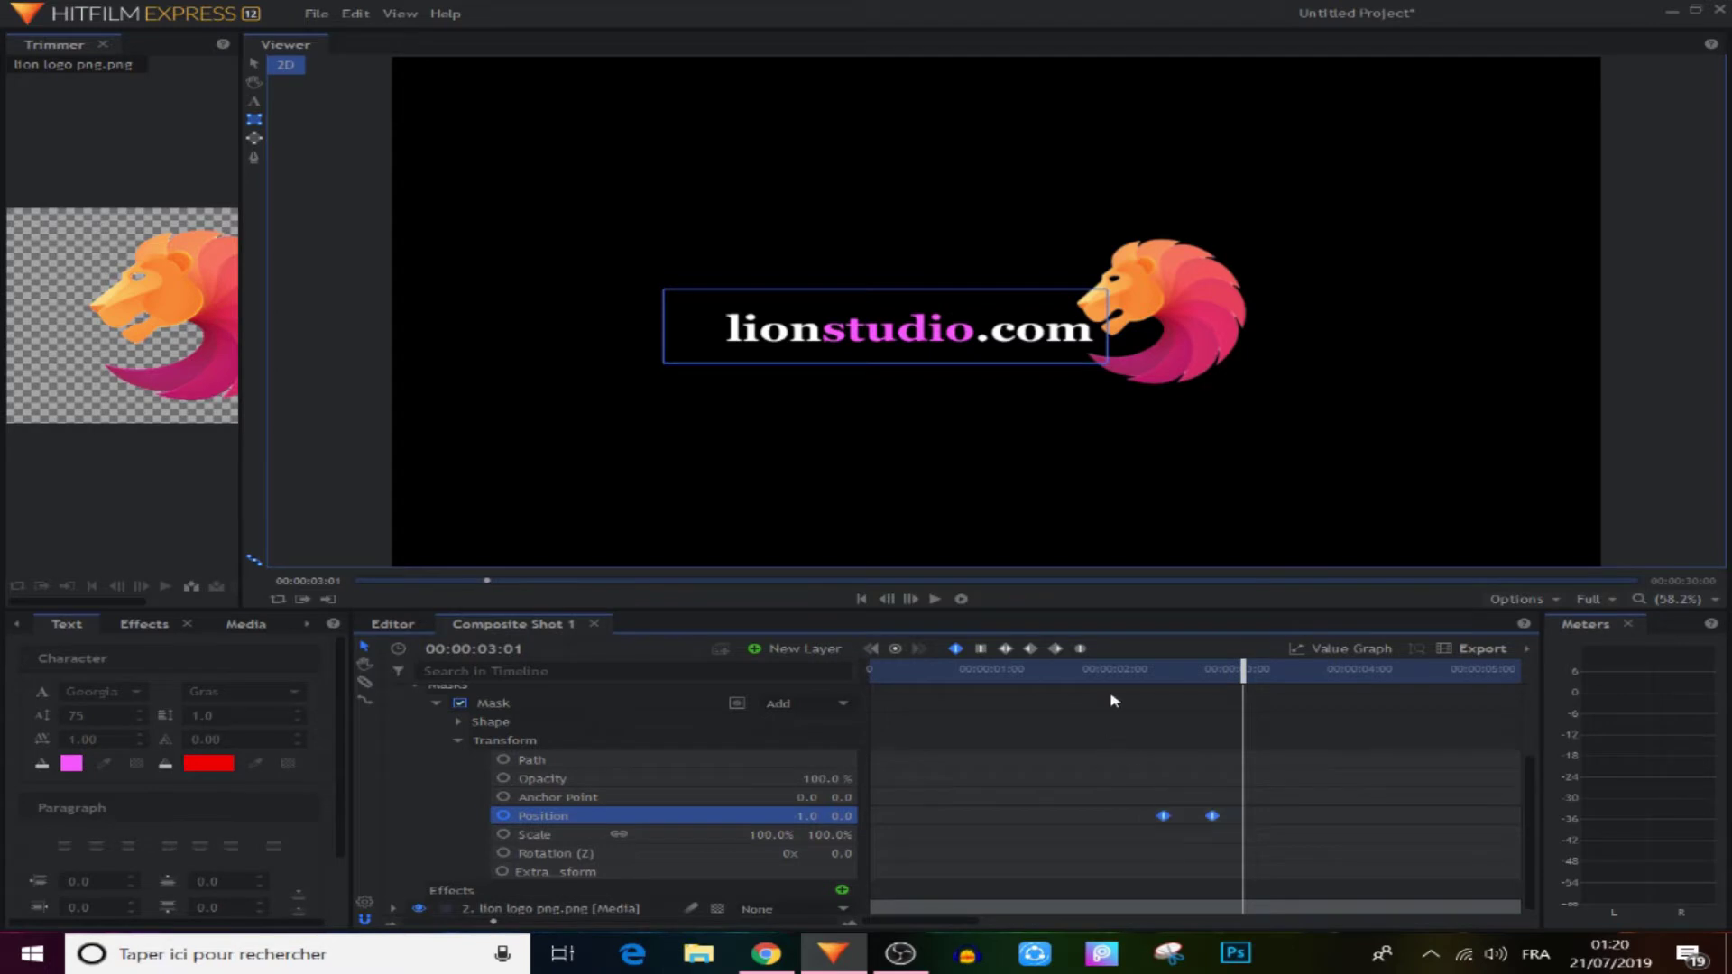
click(1114, 745)
Play back the text reveal from 00:00:02:04 to check its timing against the logo's slide
drag(1244, 690, 1135, 695)
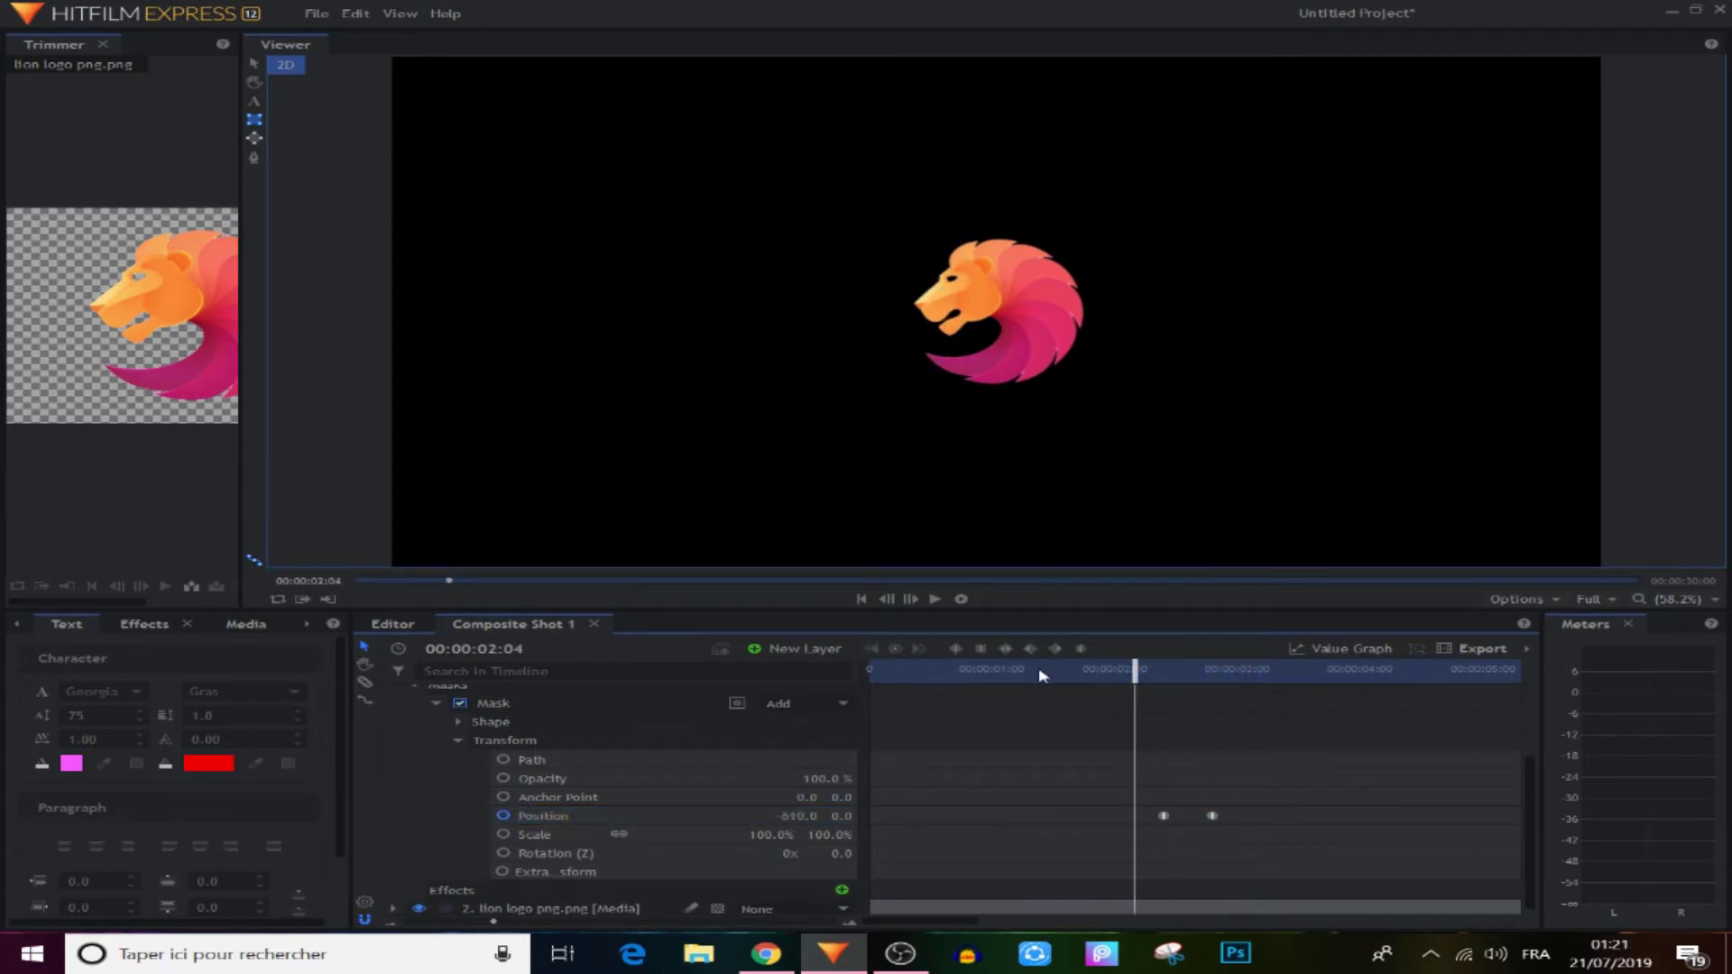
click(935, 601)
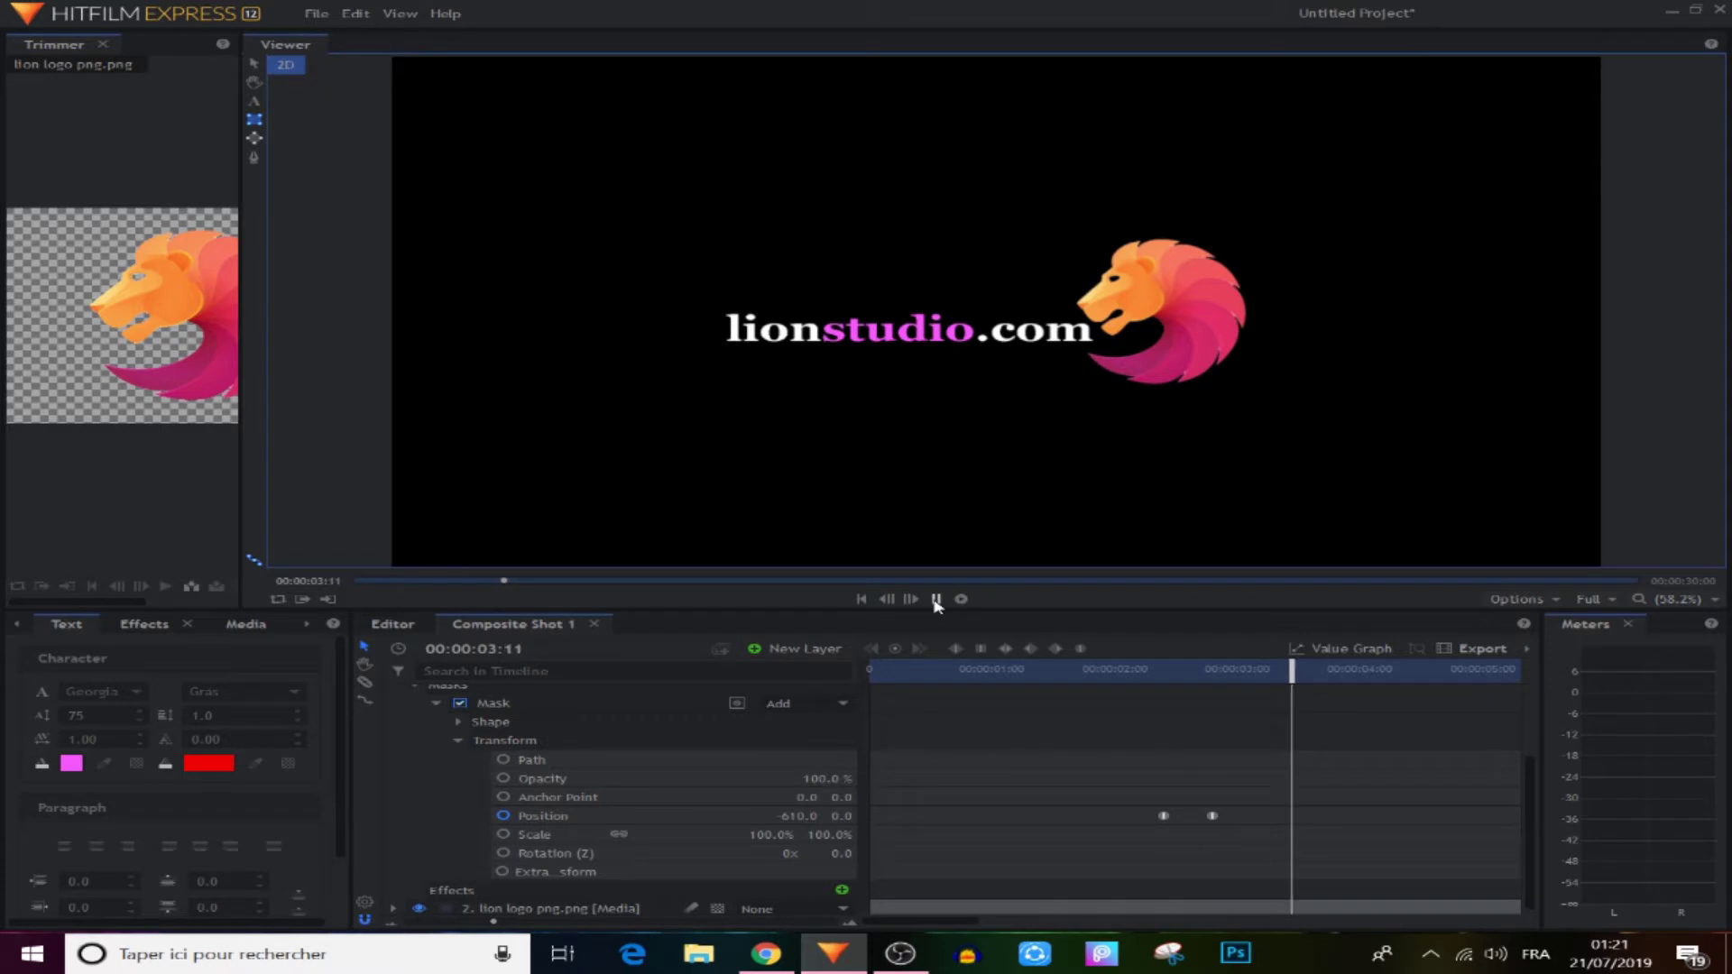
click(935, 601)
Shift both text mask Position keyframes about four frames earlier so the reveal starts before the logo's slide
drag(1292, 693, 1185, 713)
drag(1163, 815, 1144, 816)
click(1166, 778)
Replay the retimed text reveal from 00:00:02:02 to check it against the logo's slide
drag(1182, 683, 1125, 683)
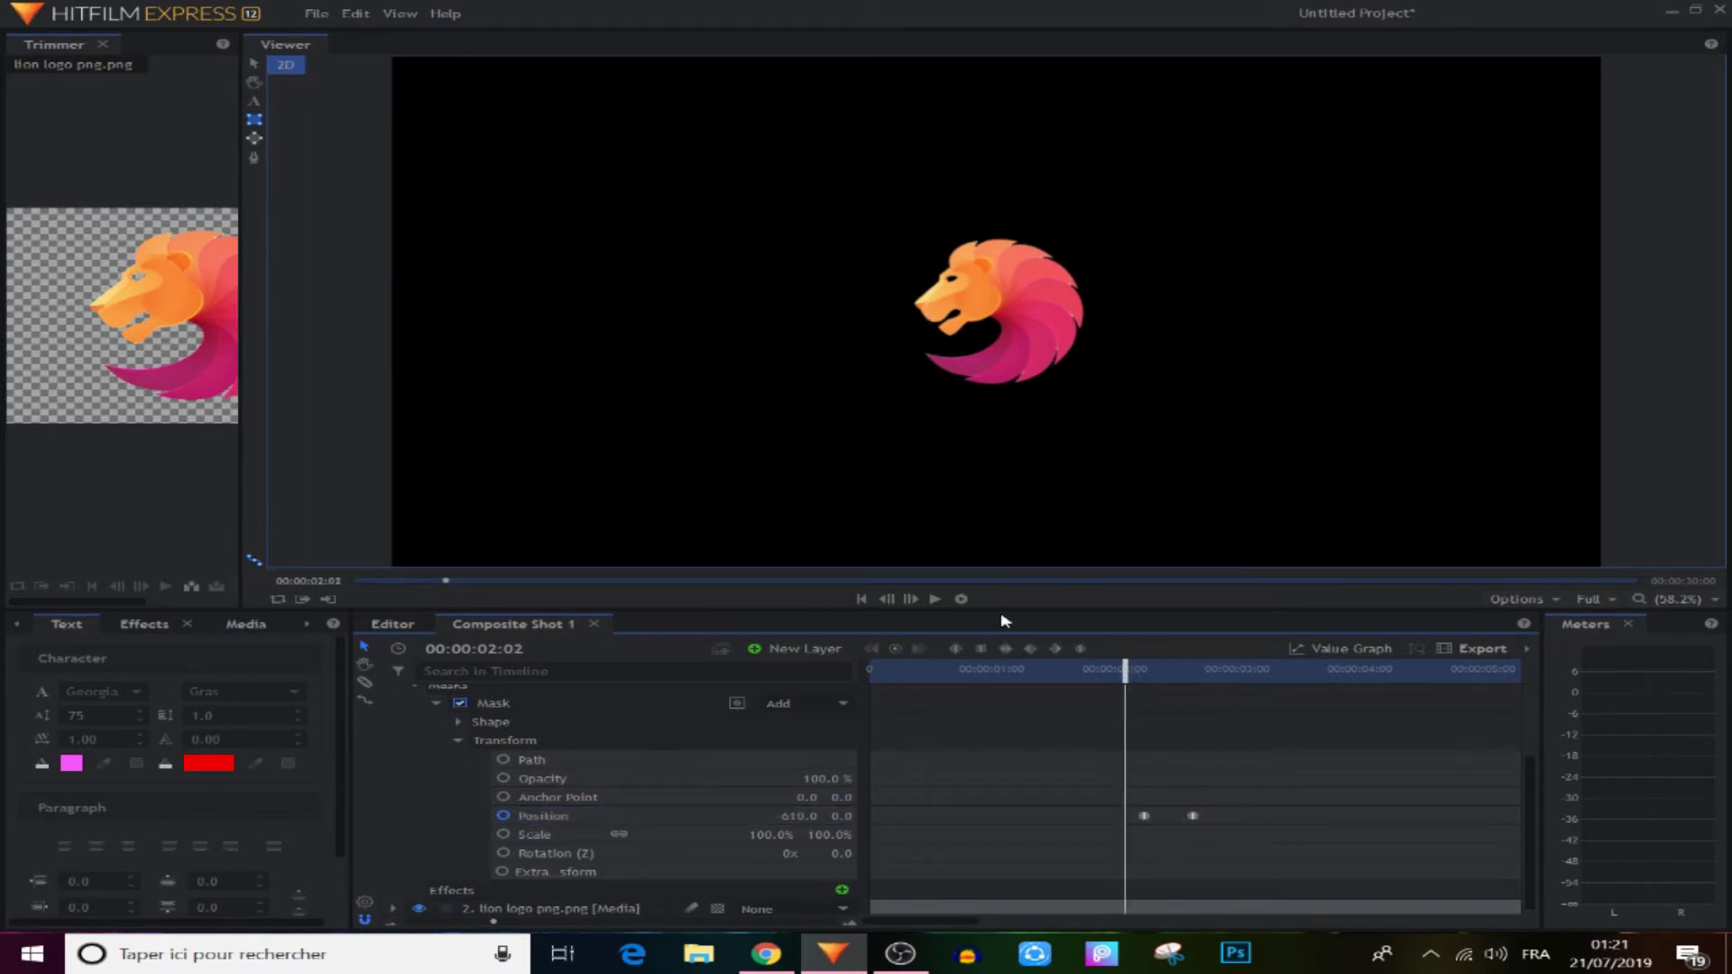
click(936, 600)
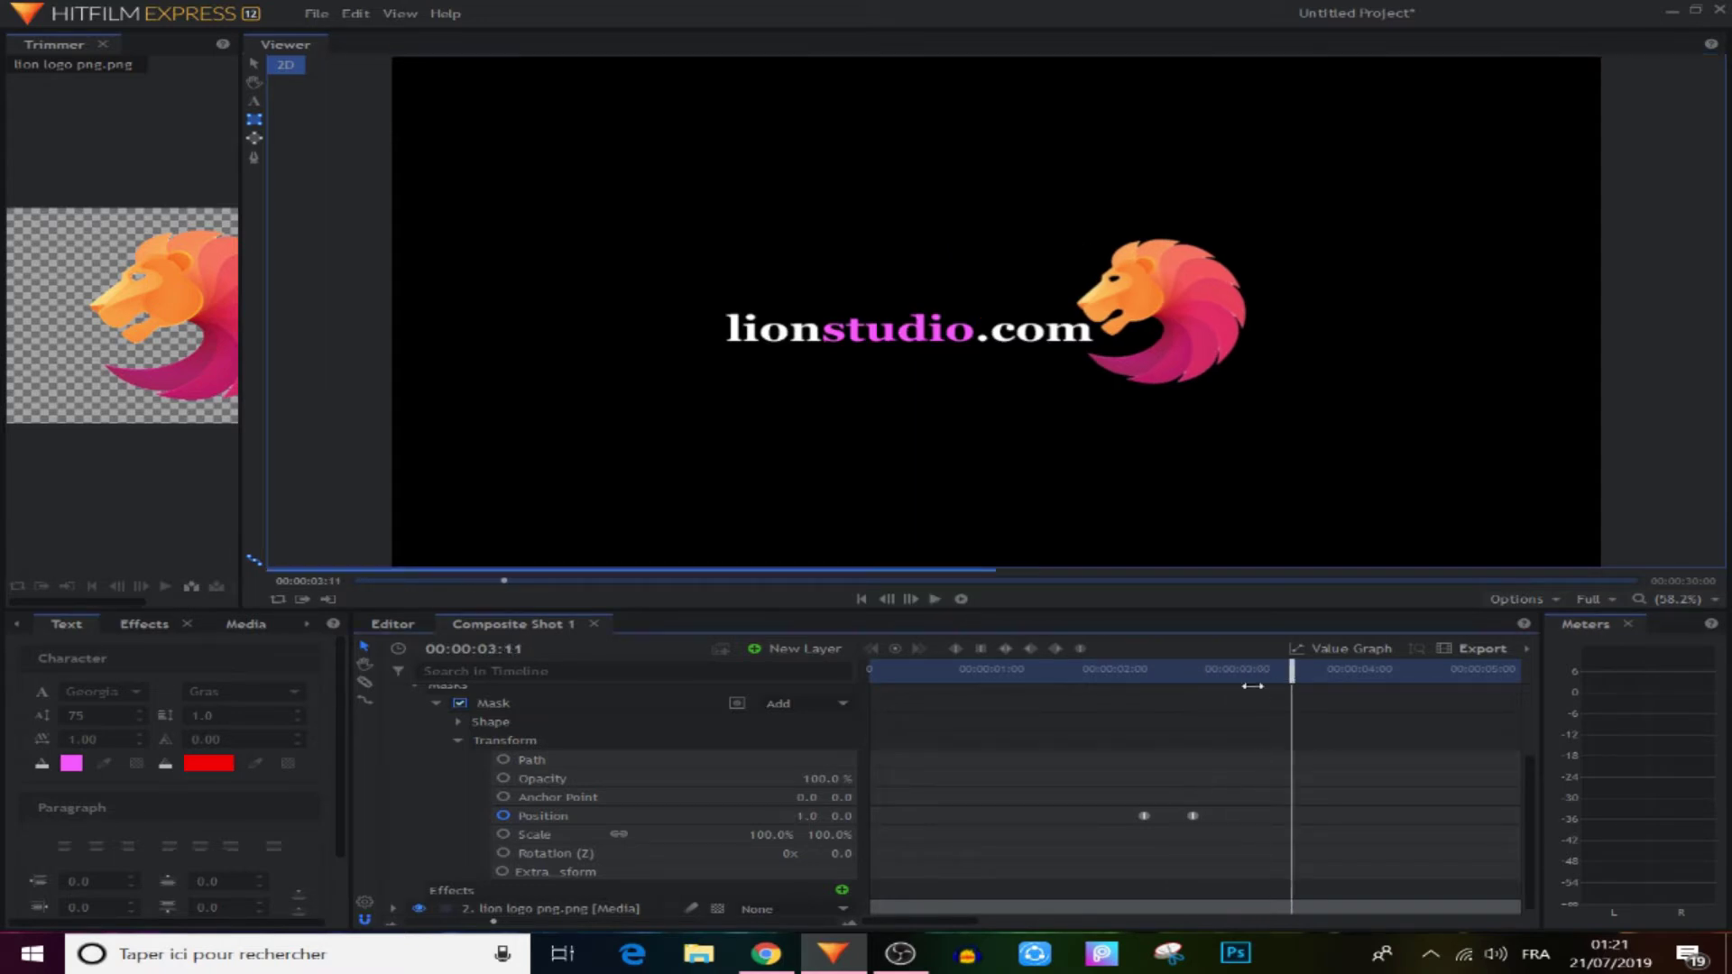
drag(1275, 675, 1125, 675)
click(937, 601)
click(936, 600)
Collapse the text layer and play the whole animation from the start
click(404, 686)
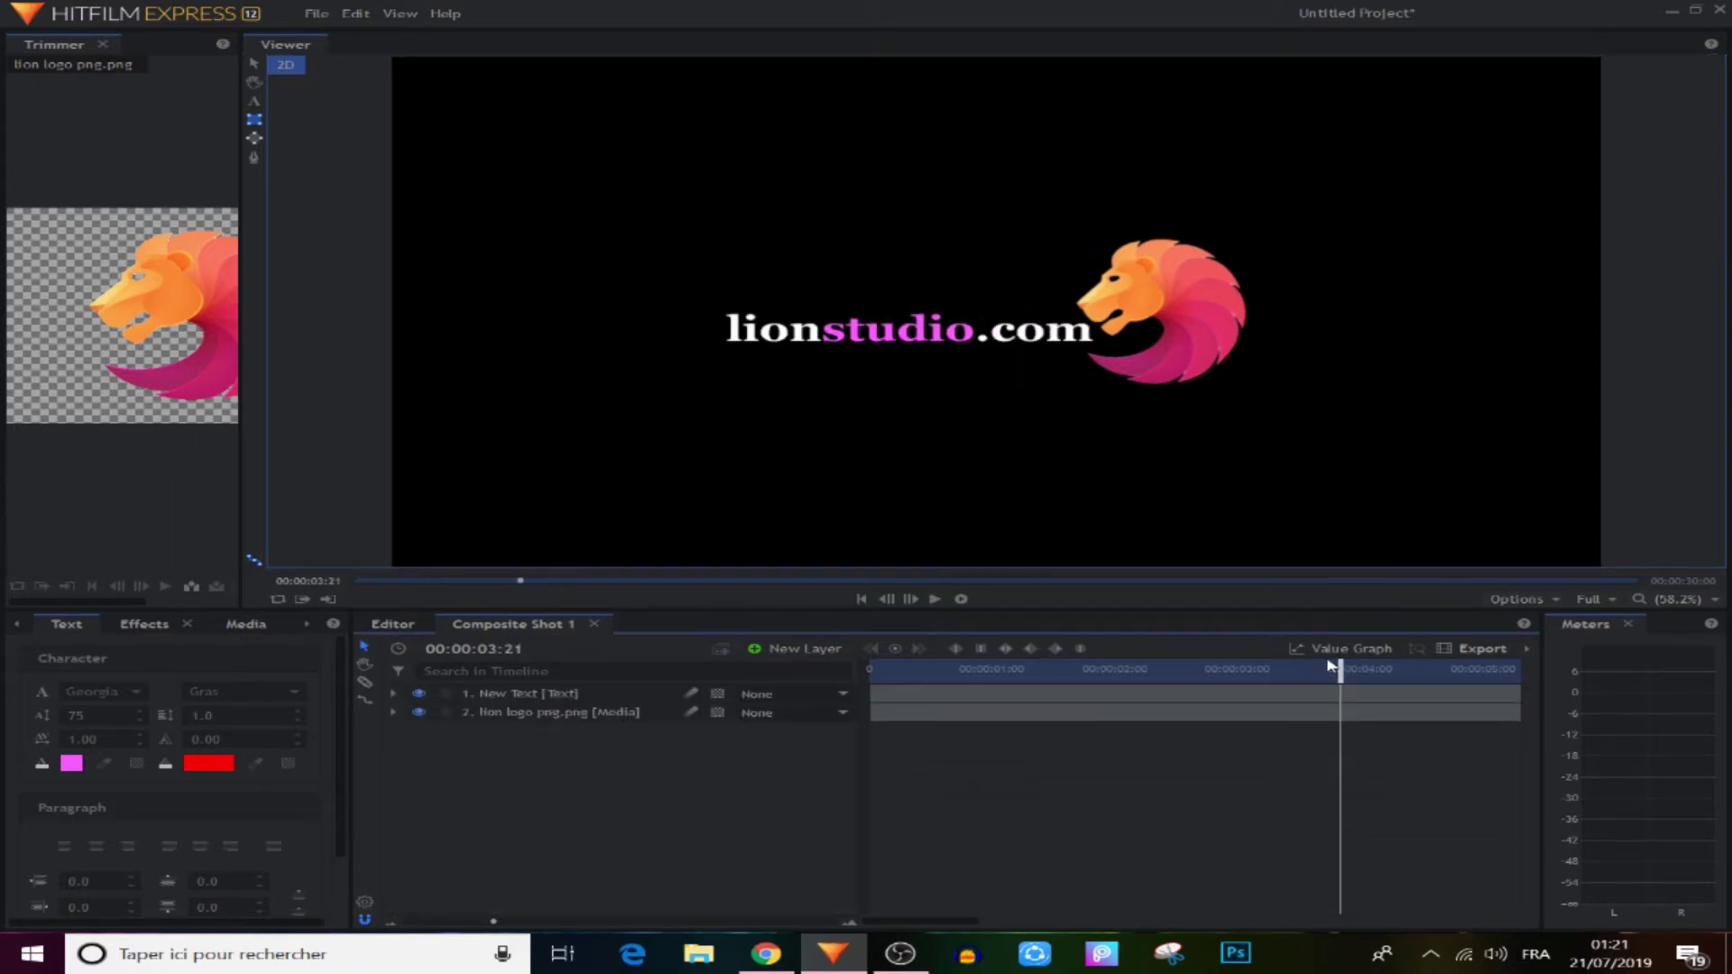
click(862, 600)
drag(1034, 610, 1034, 660)
click(935, 649)
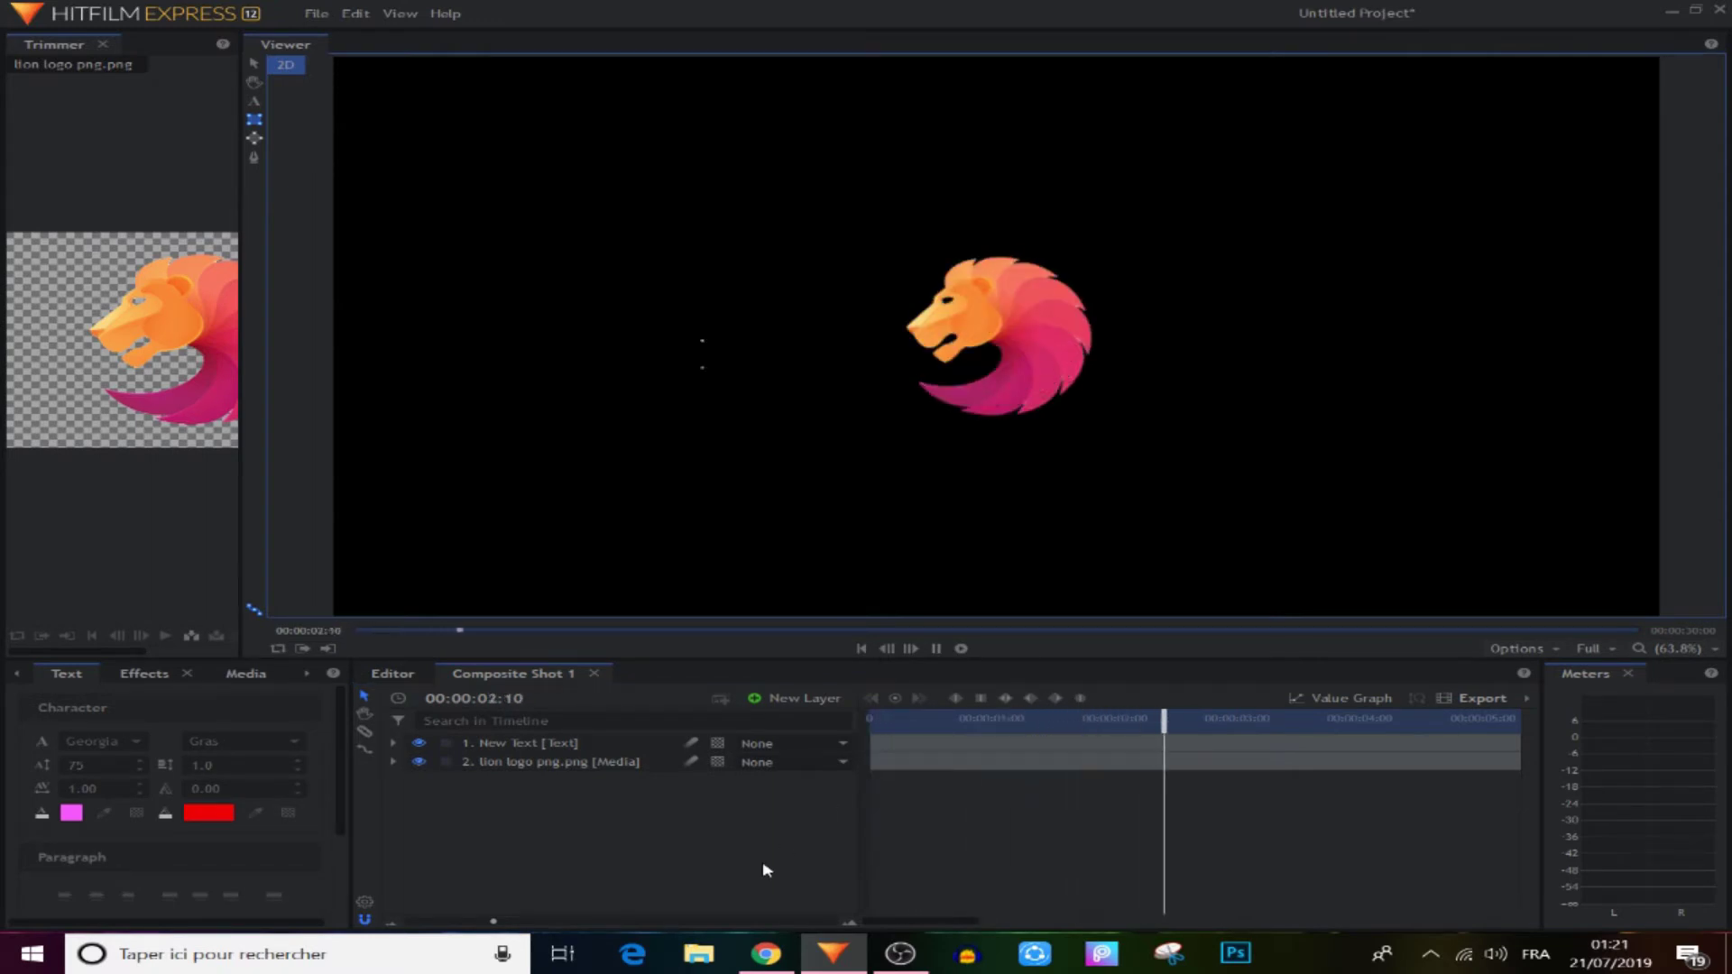
click(935, 649)
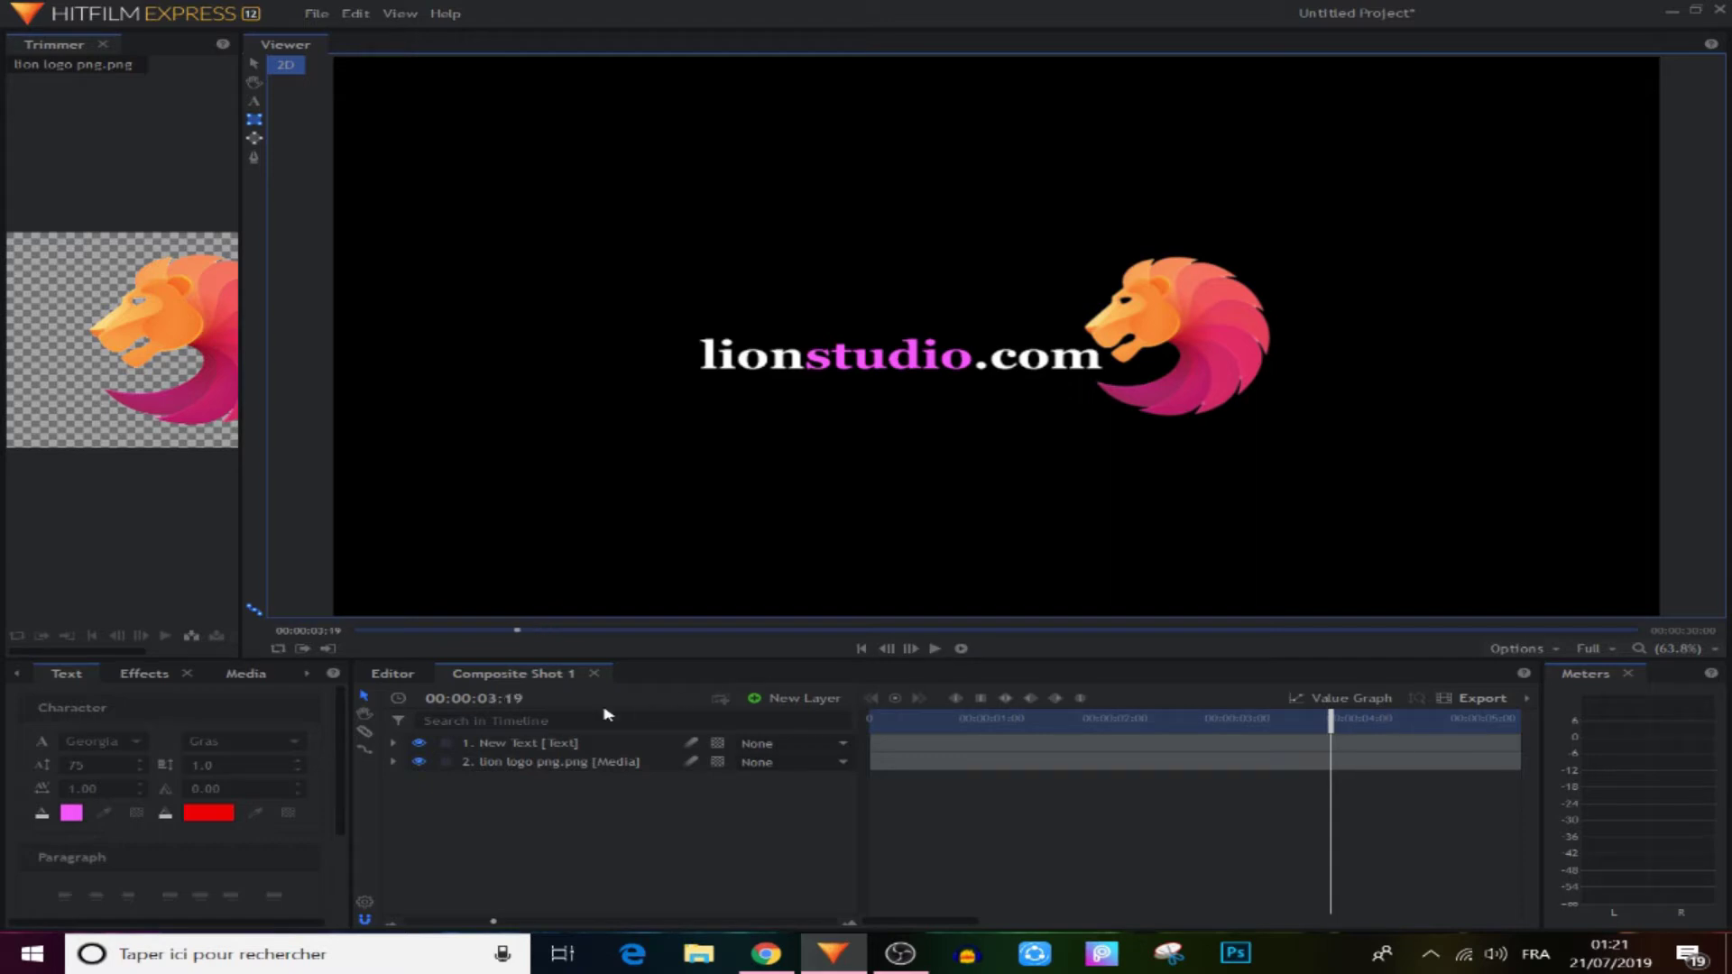
Add a Position keyframe to the lion logo layer at 00:00:03:20 to hold the logo beside the text
click(393, 762)
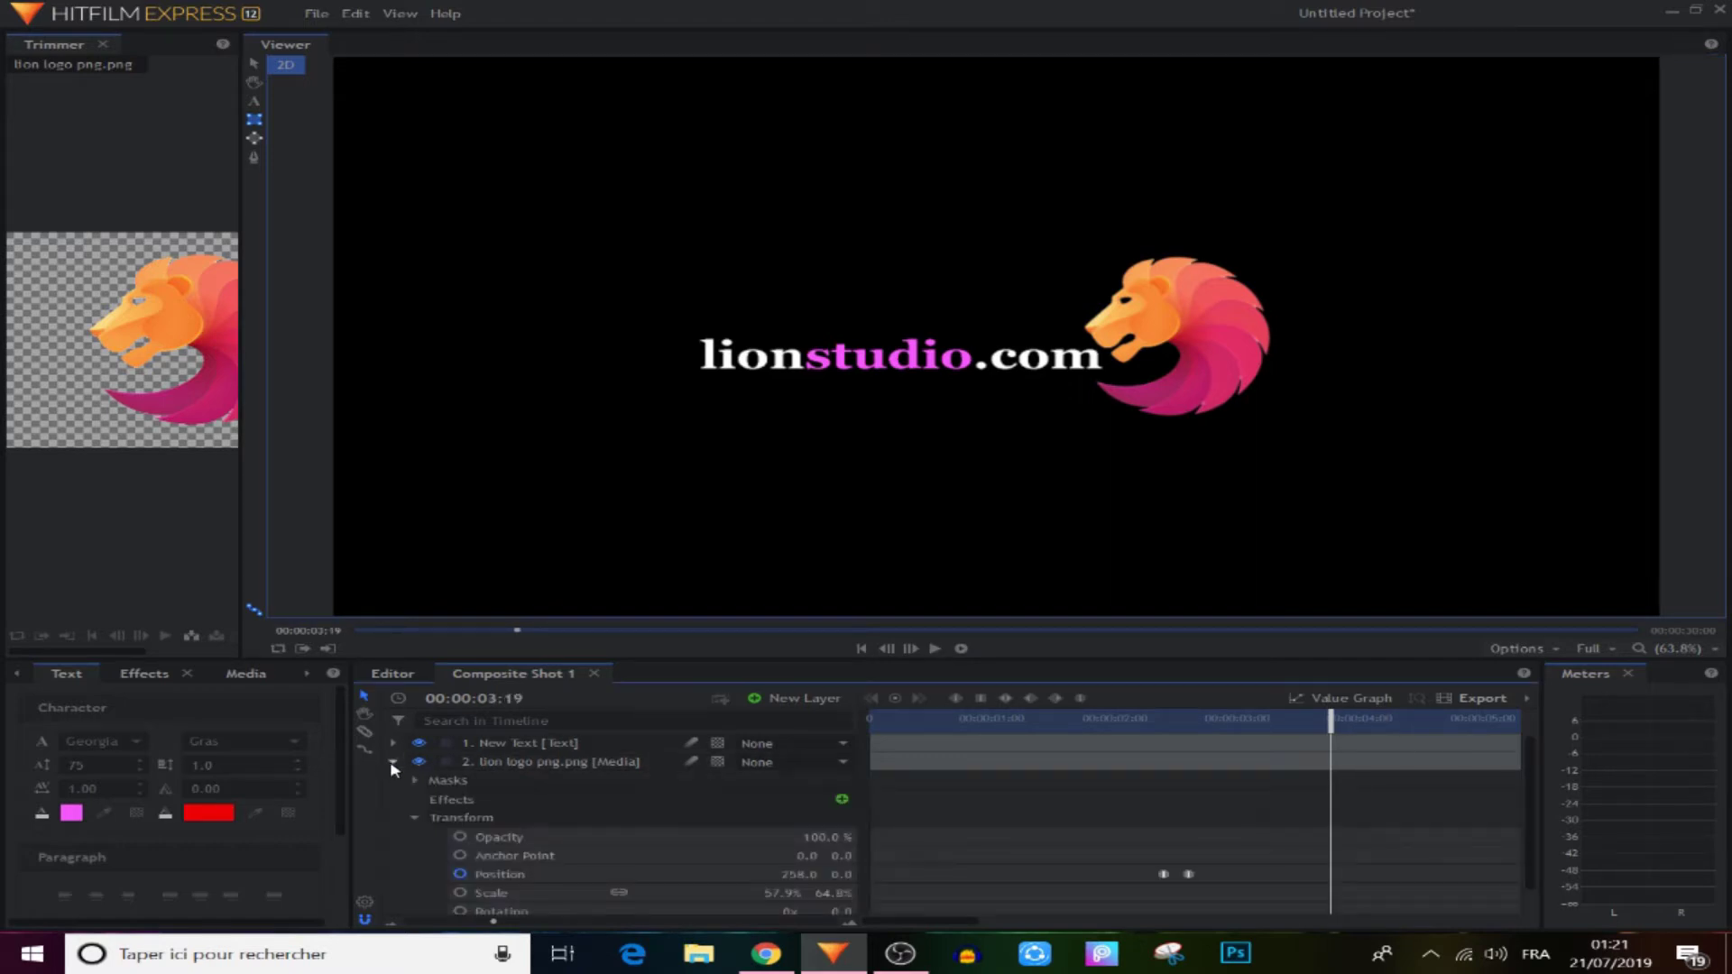
scroll(1127, 812, down, 1)
mouse_move(1189, 849)
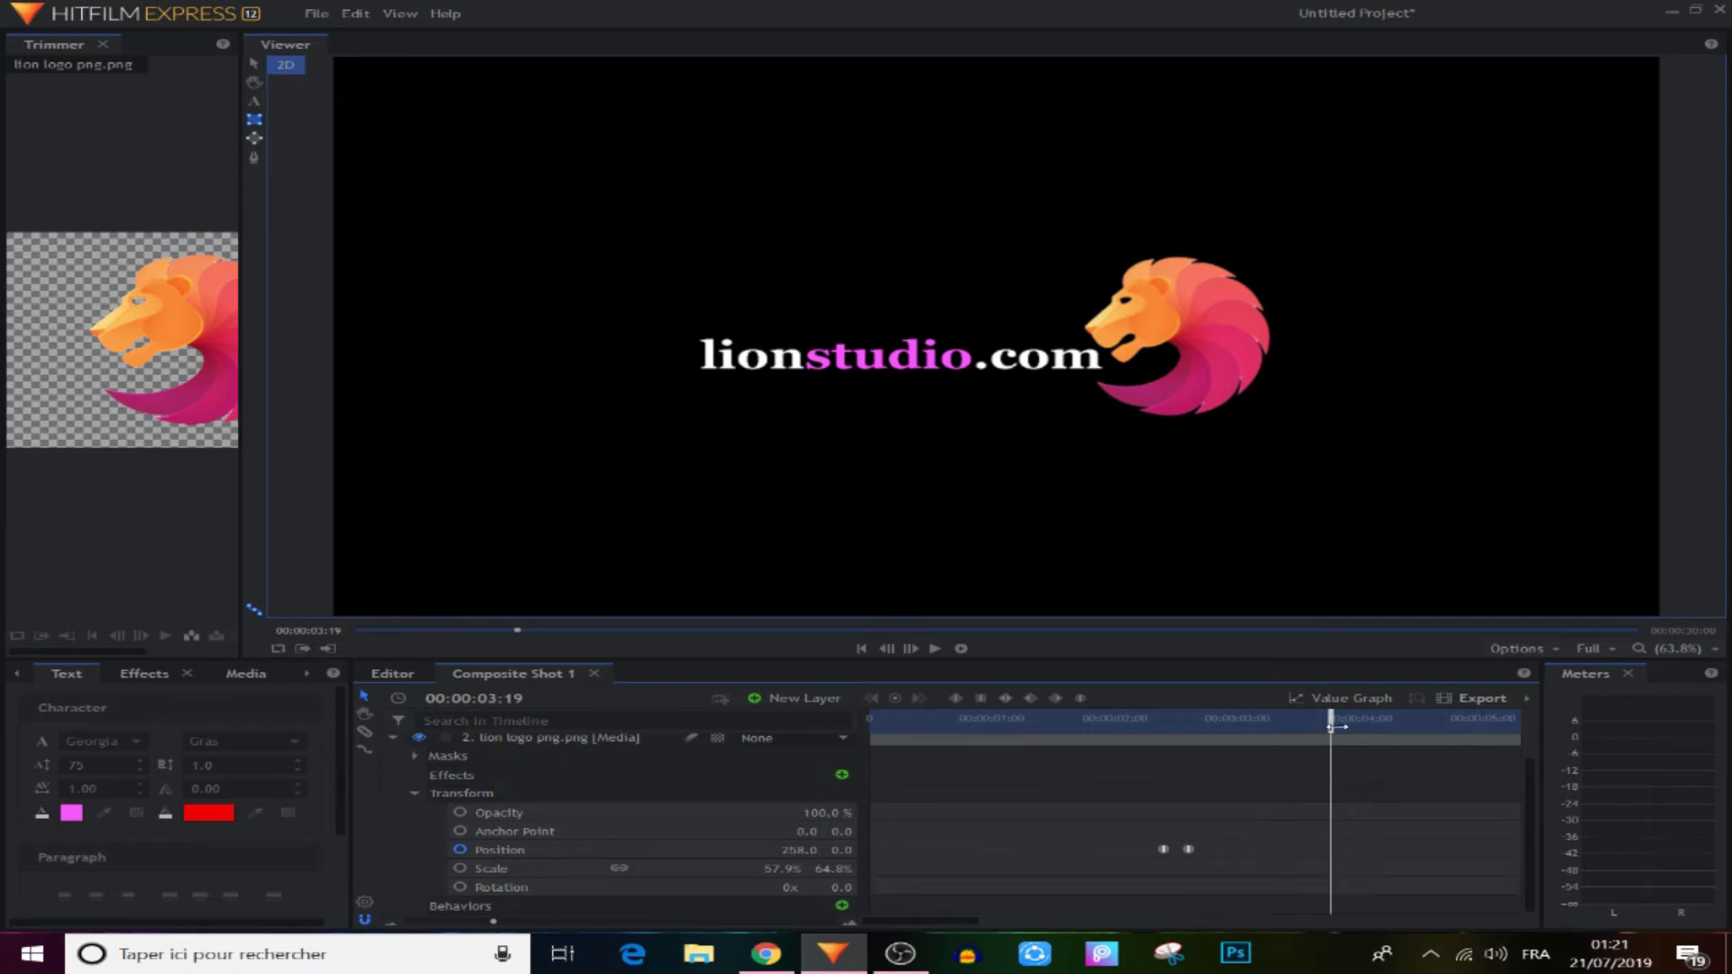
drag(1332, 724, 1338, 726)
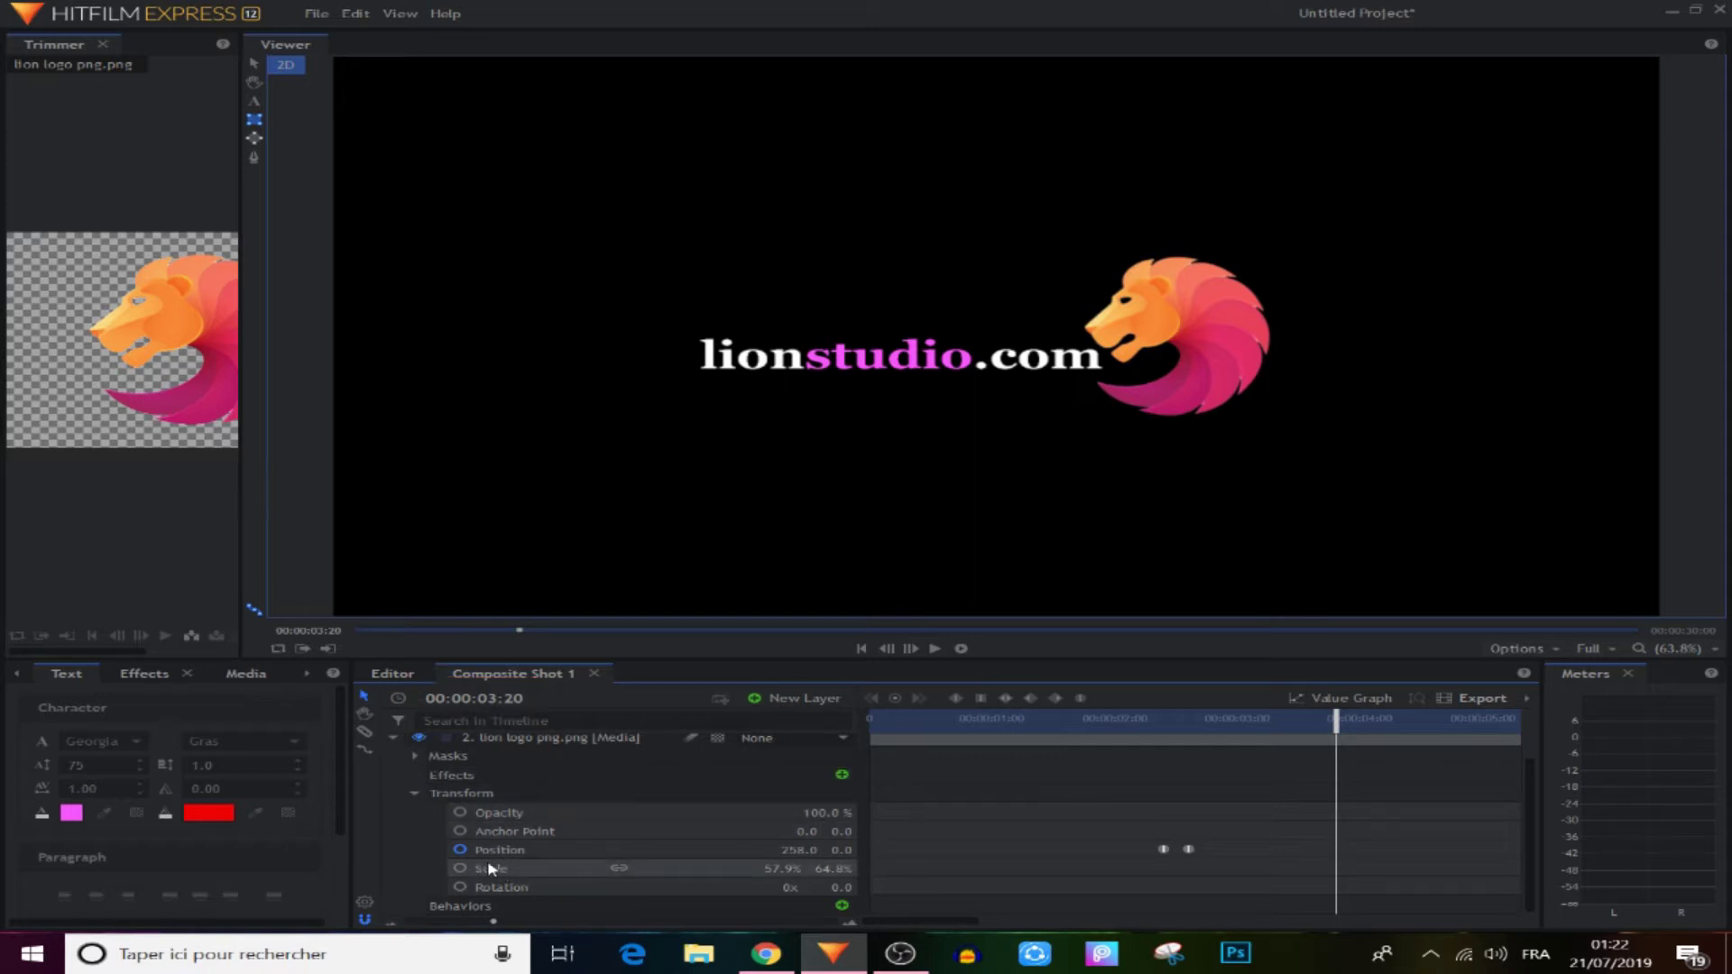
drag(1218, 855, 1181, 854)
click(895, 699)
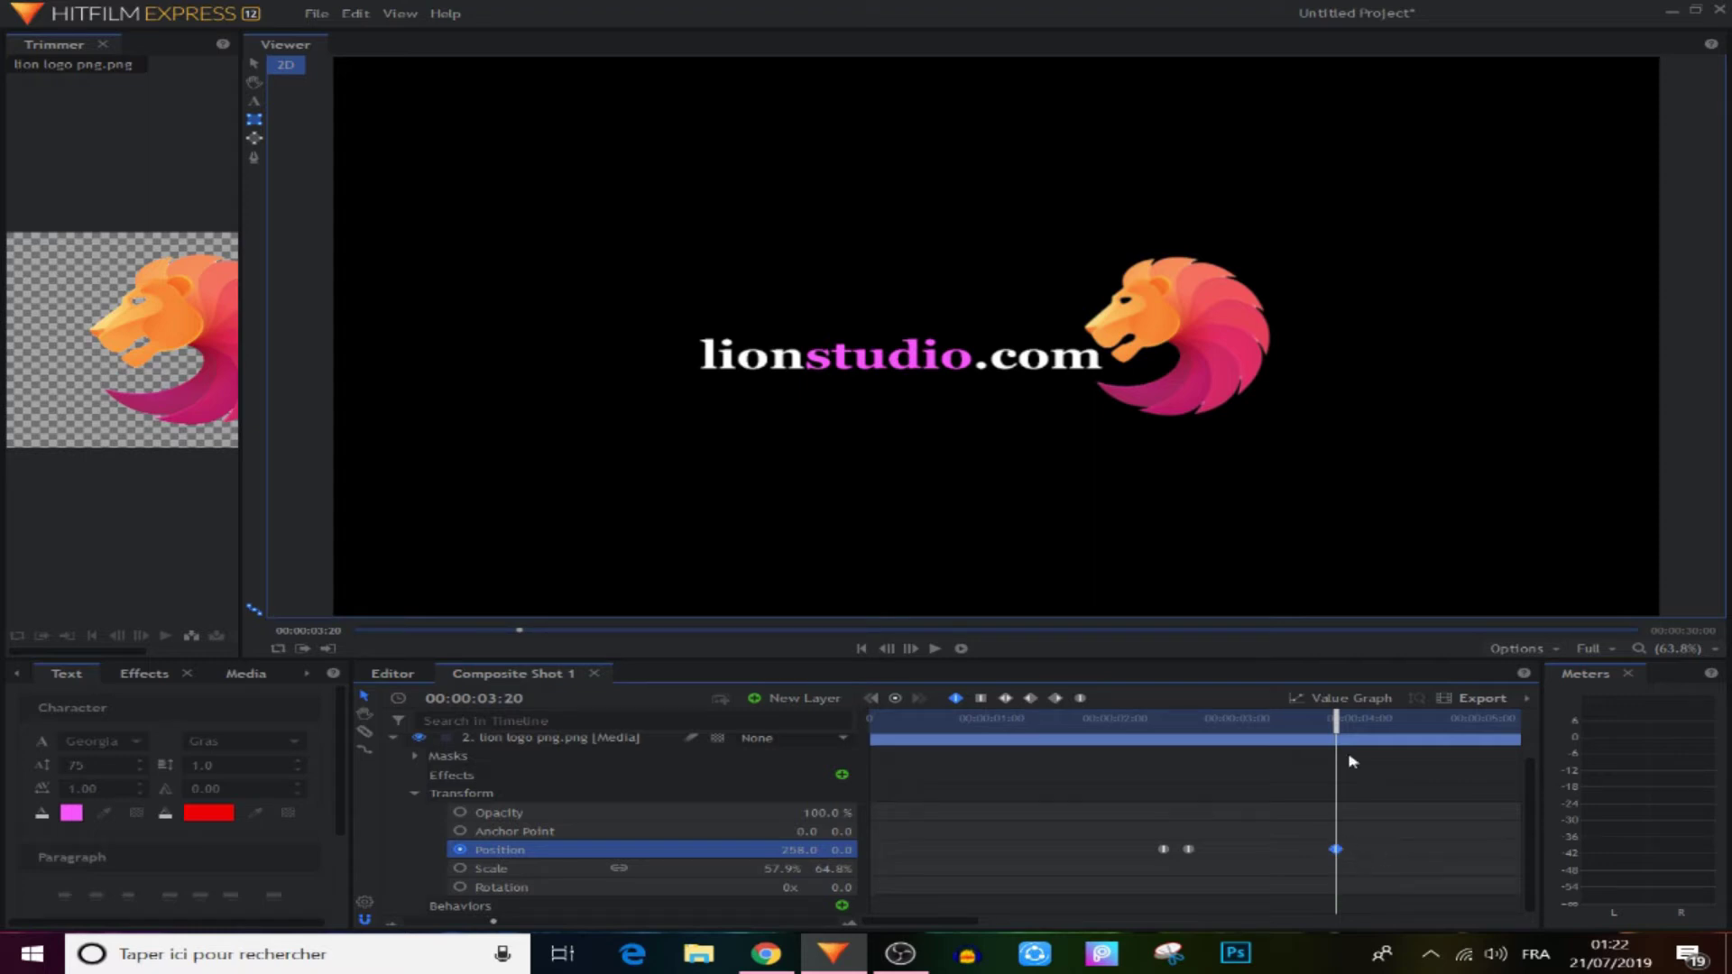
At 00:00:04:05, set the lion logo's Position X to -435 so it sweeps across to the text's left end
drag(1394, 662, 1395, 587)
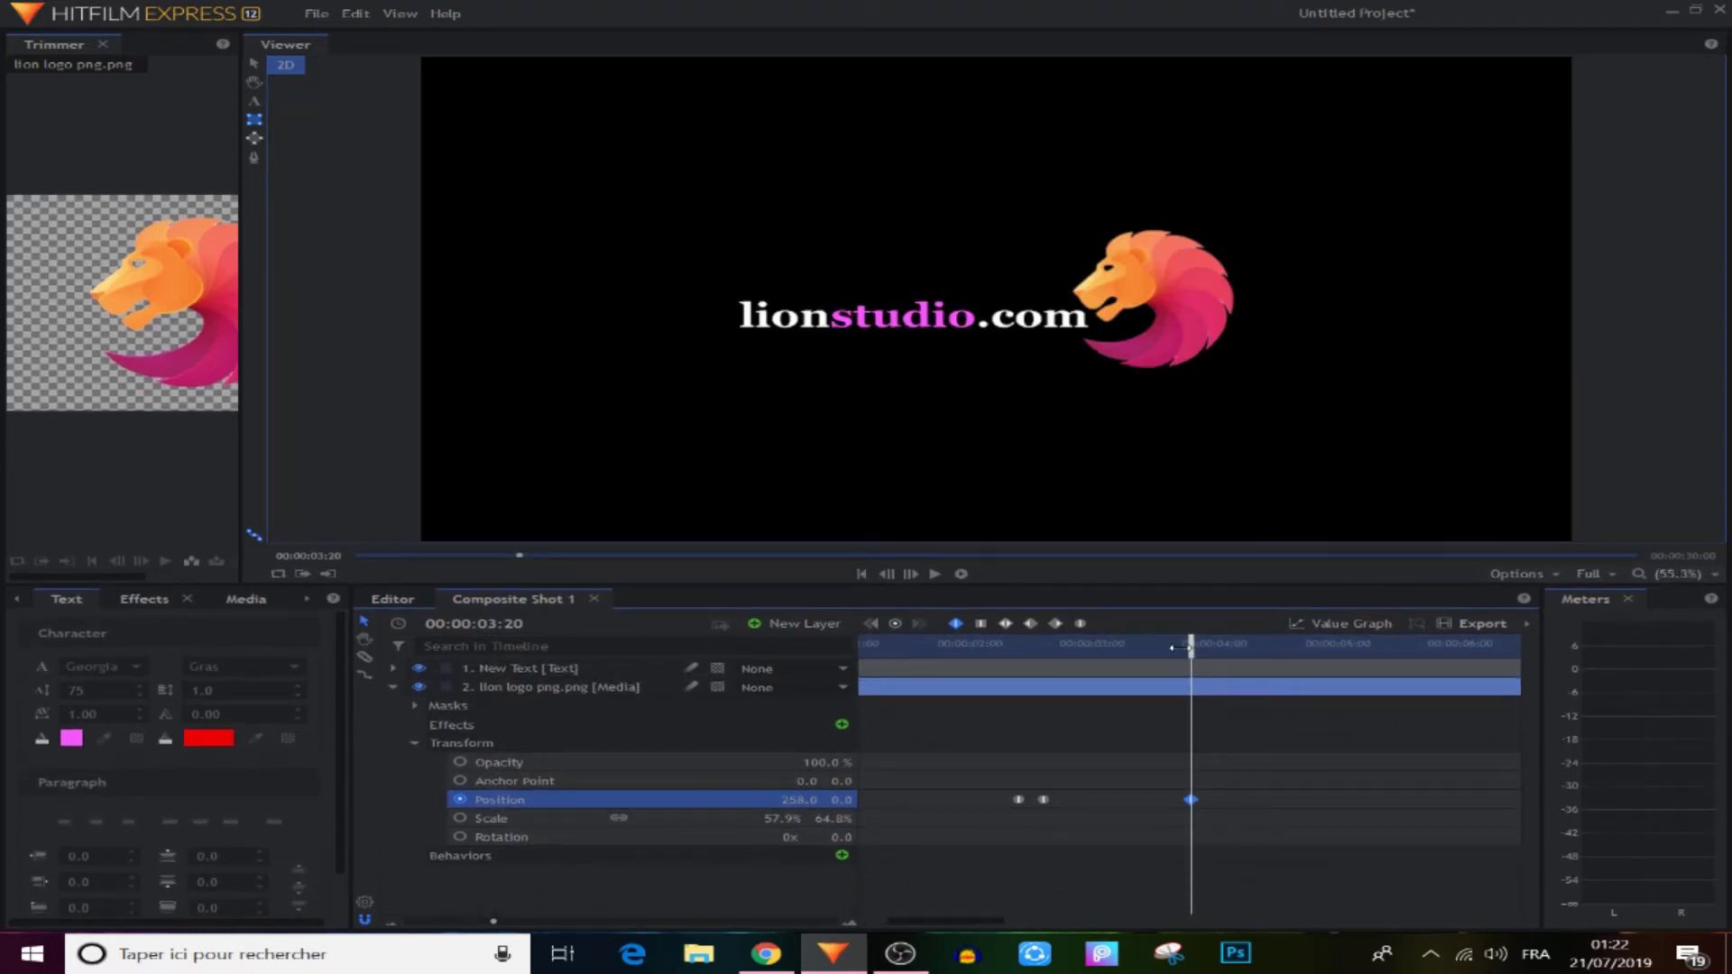
drag(1175, 647, 1228, 669)
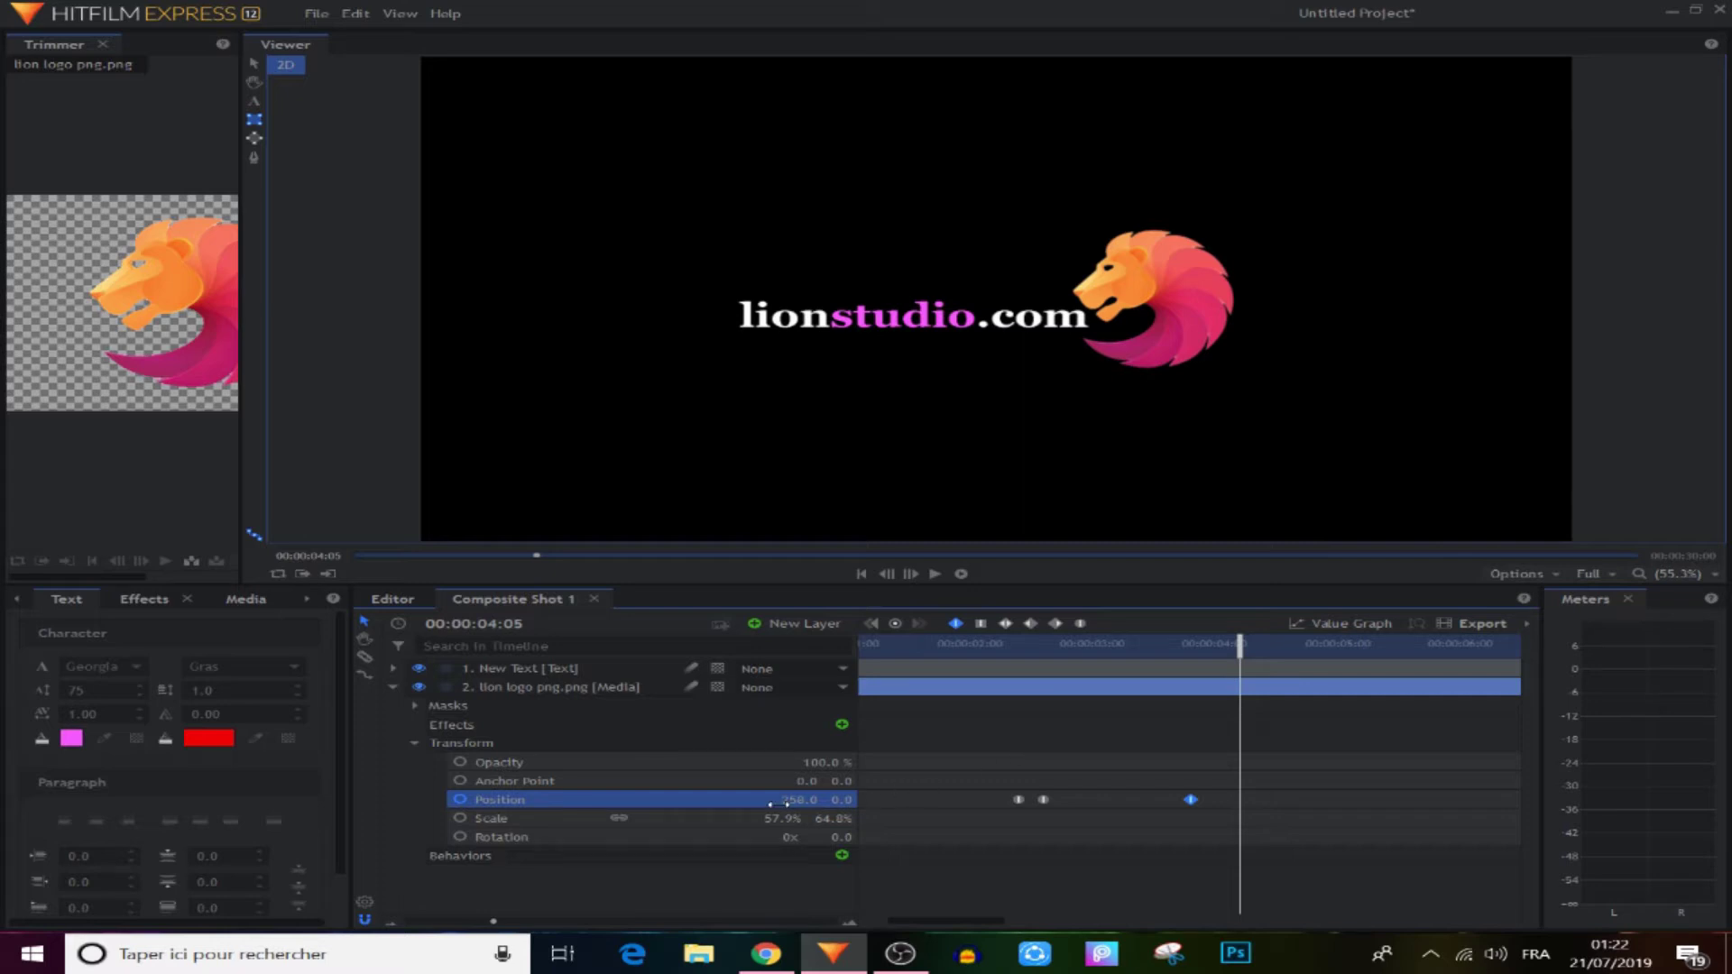
drag(794, 803, 639, 804)
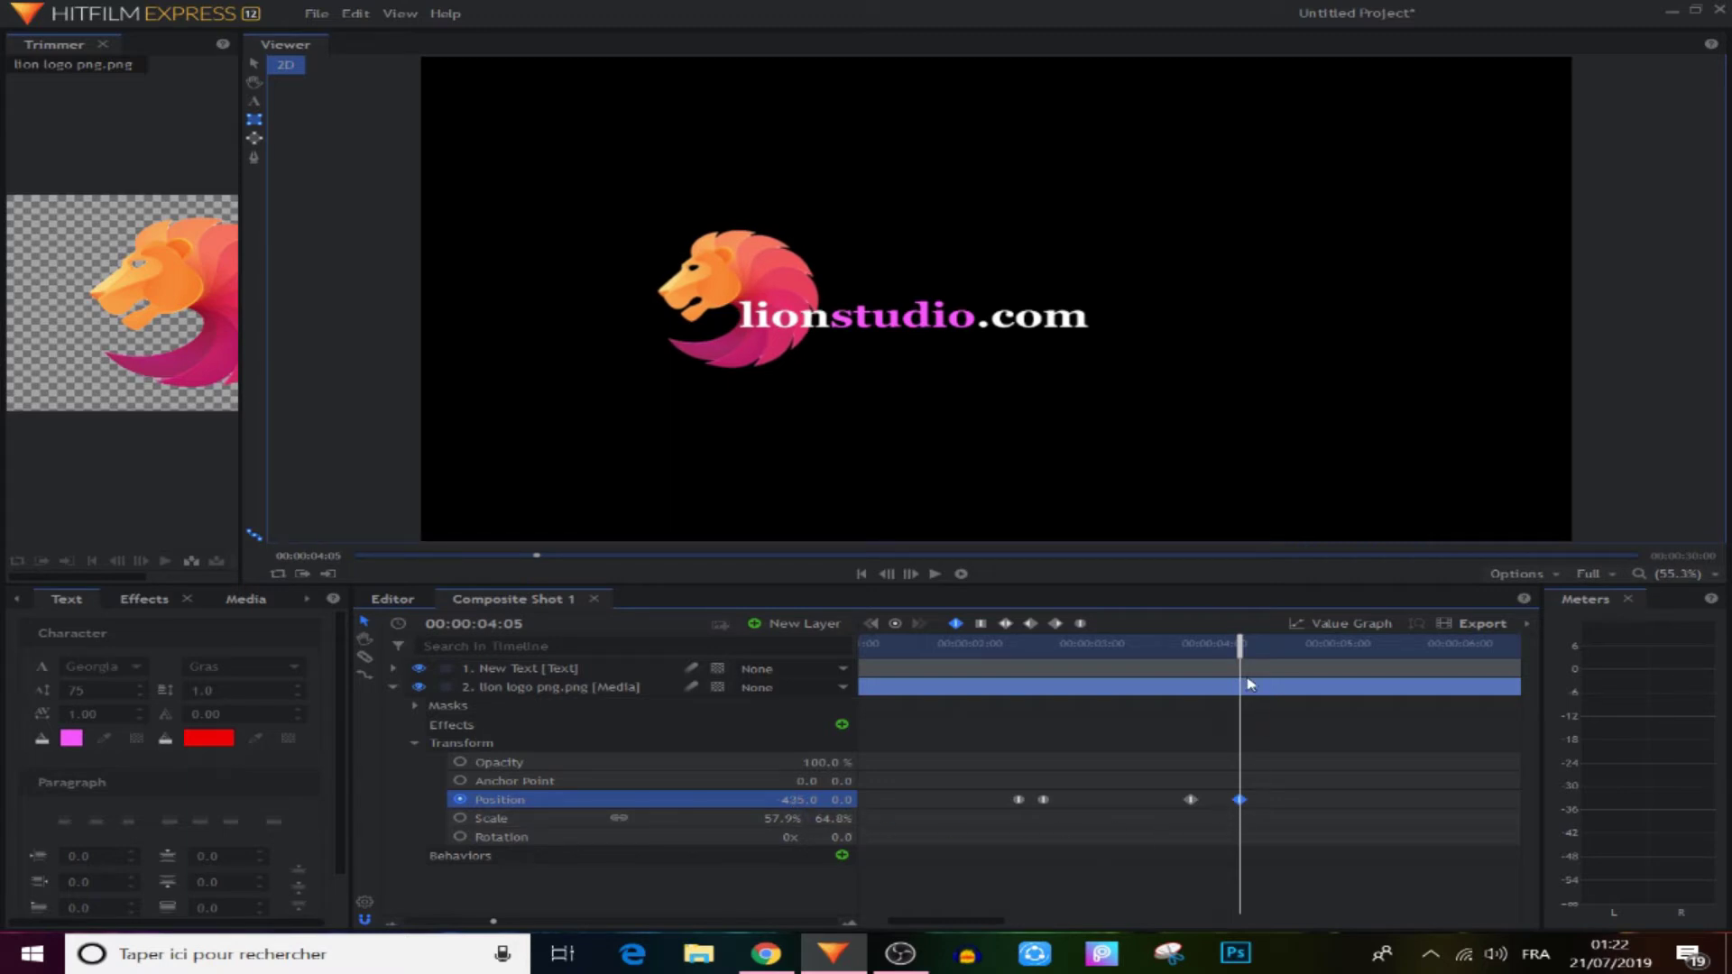
At 00:00:04:13, set the lion logo's Position X to 33 near the centre, and ease the last three Position keyframes
drag(1233, 674, 1277, 684)
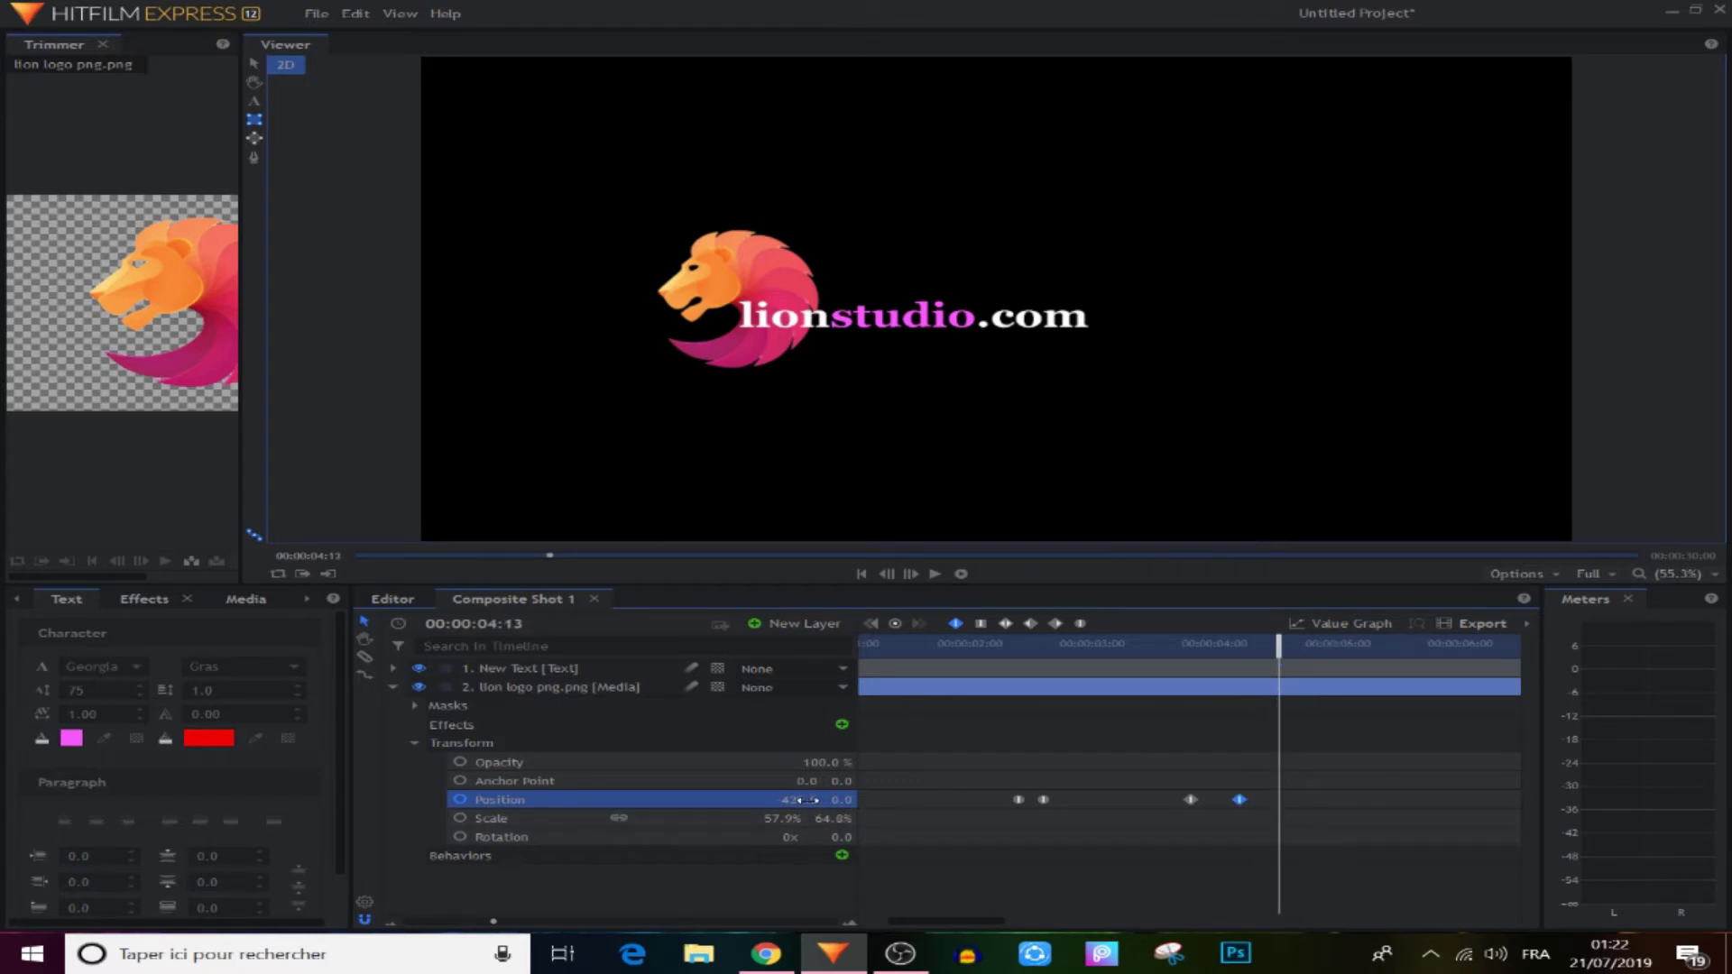
mouse_move(797, 800)
mouse_down()
mouse_move(863, 799)
mouse_move(808, 800)
mouse_up()
click(1374, 760)
drag(1363, 779, 1166, 825)
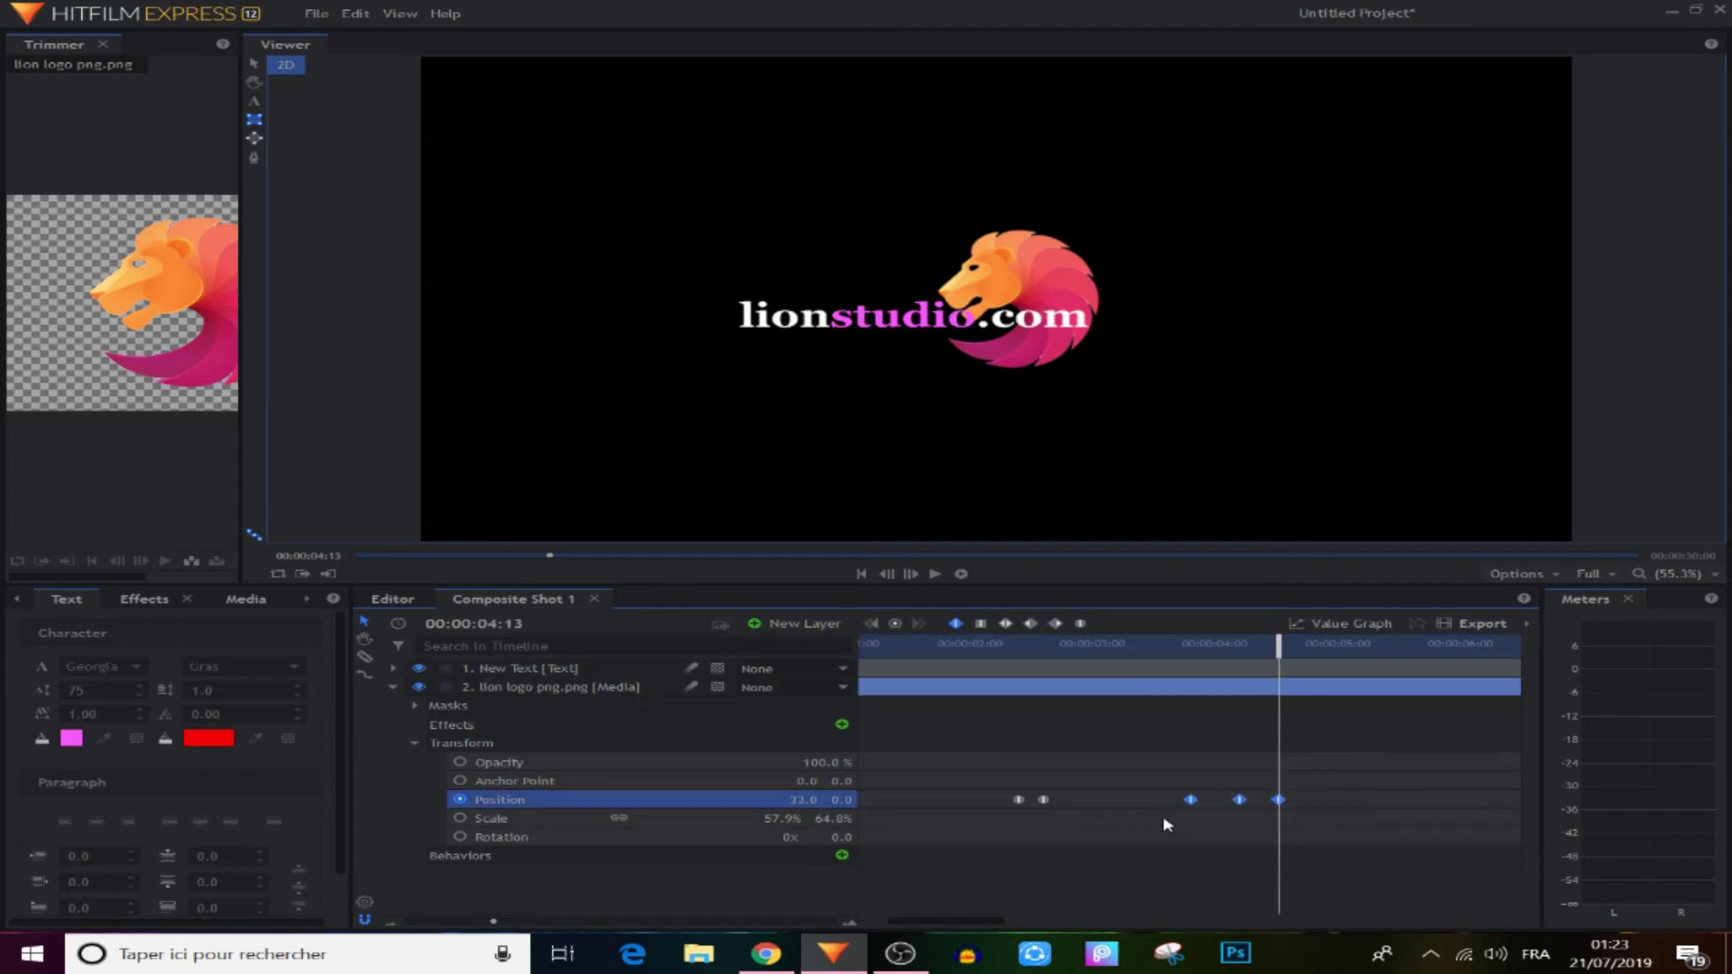
Play back the logo's sweep and return from 00:00:03:10
drag(1278, 644, 1141, 643)
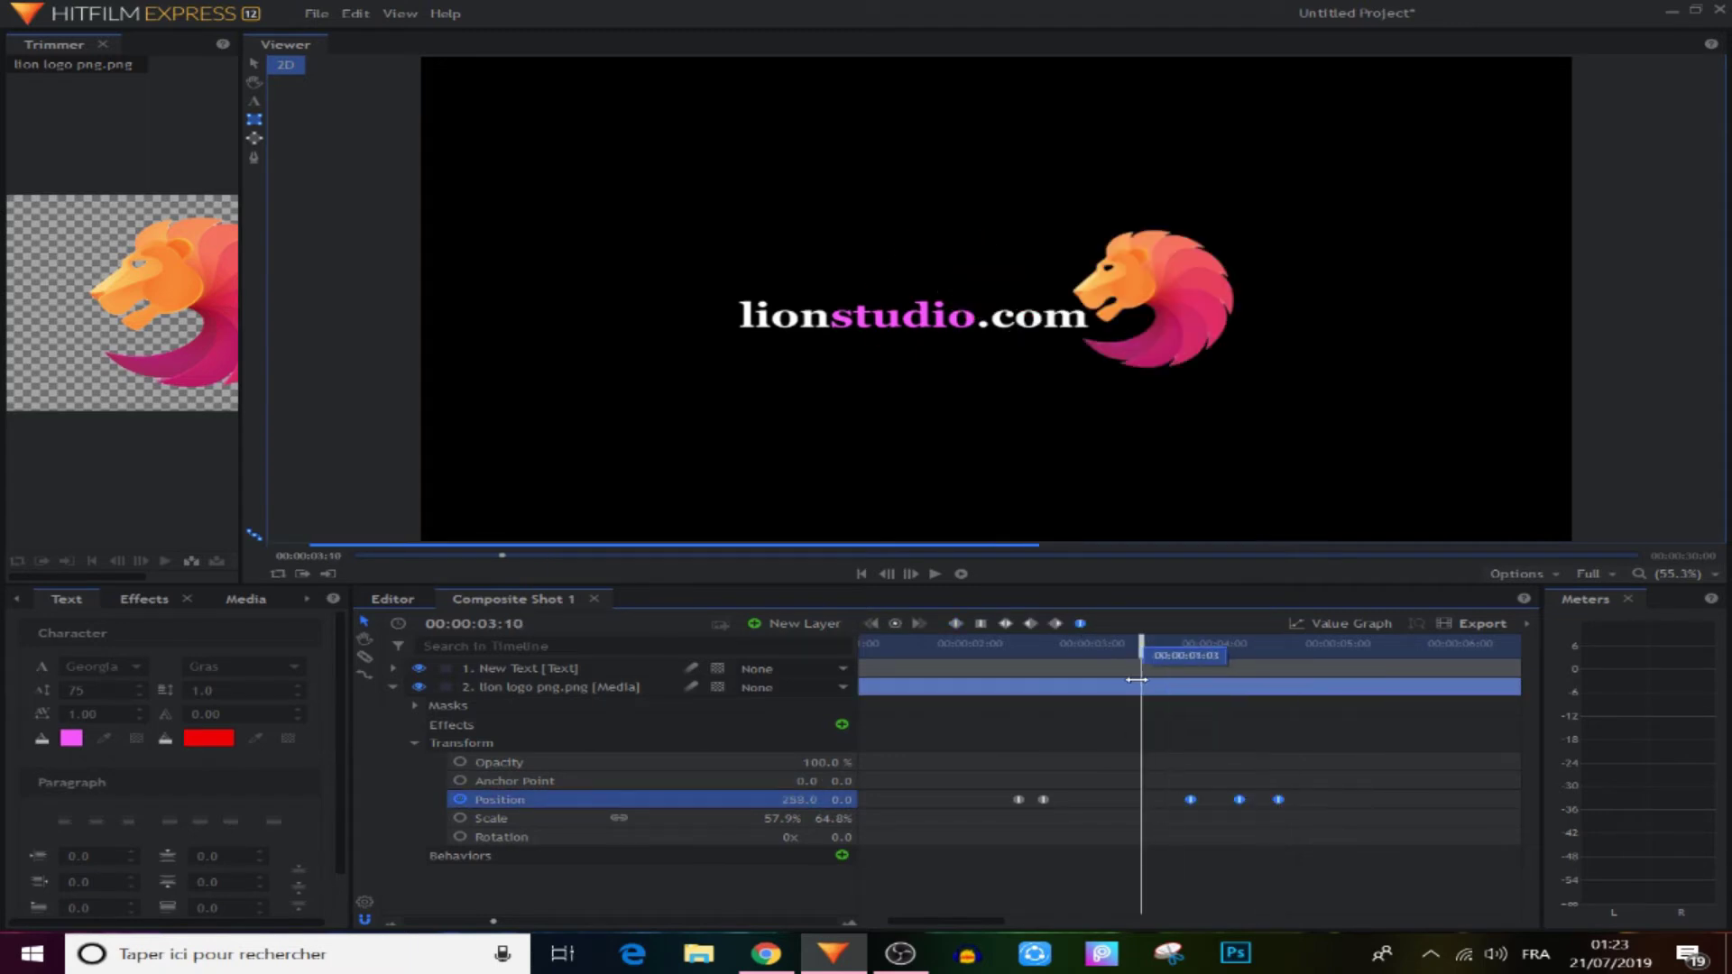
click(1087, 729)
click(932, 576)
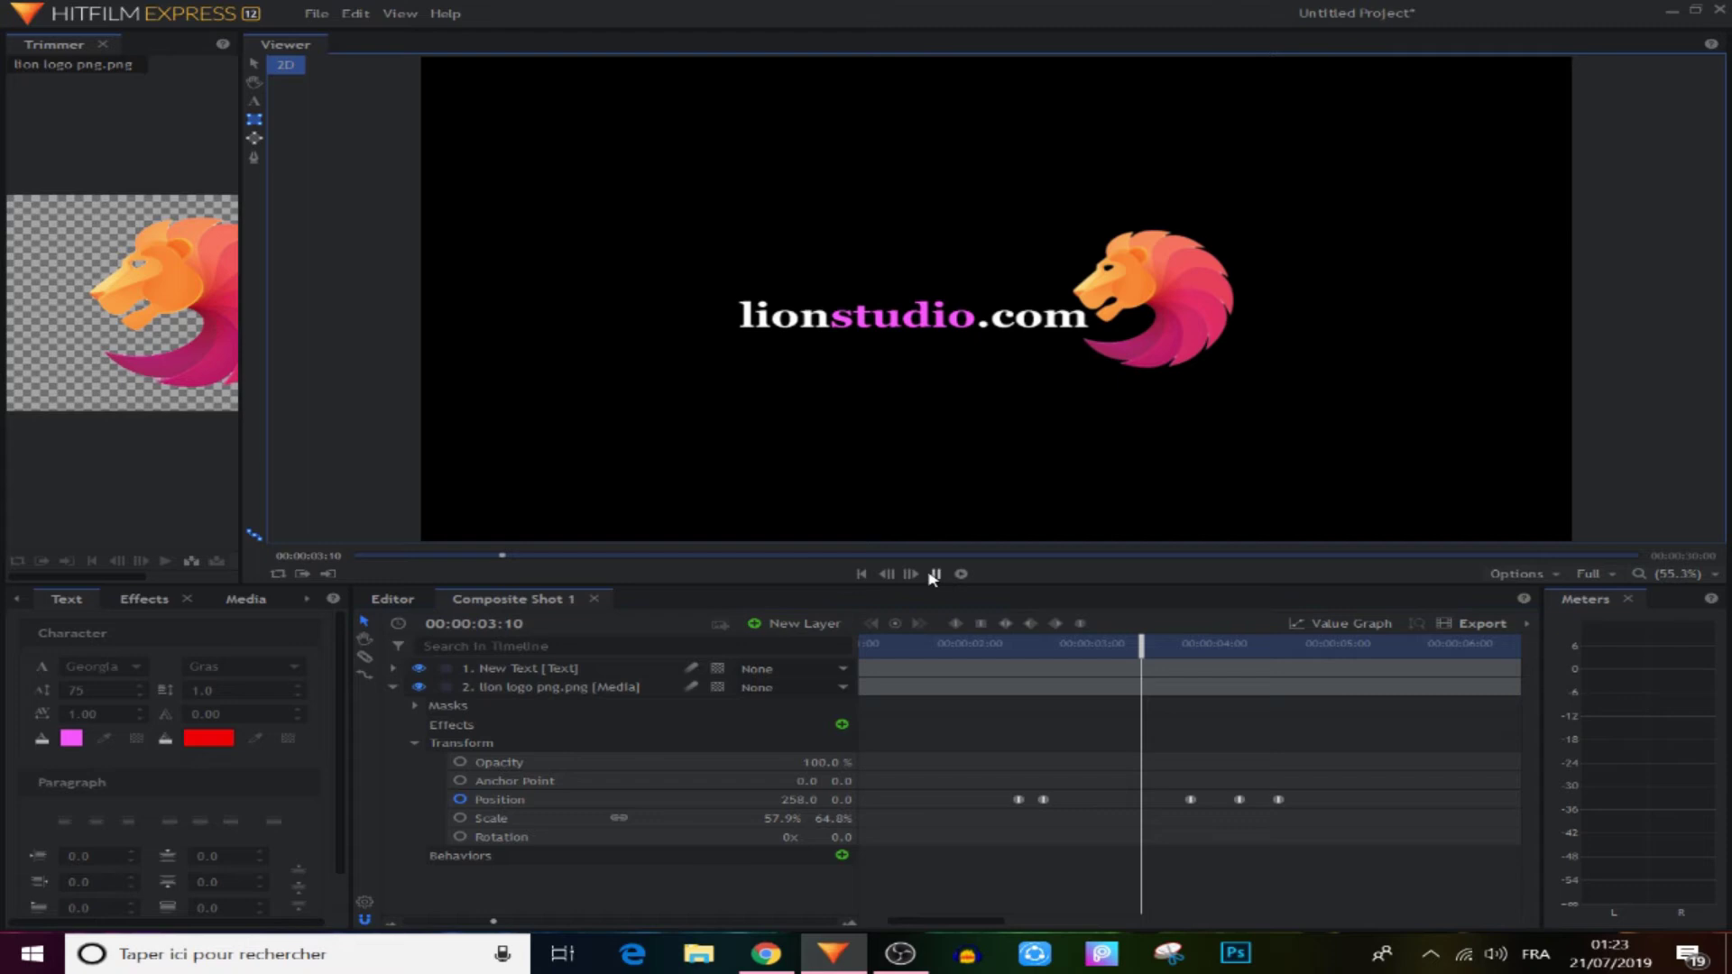
click(932, 576)
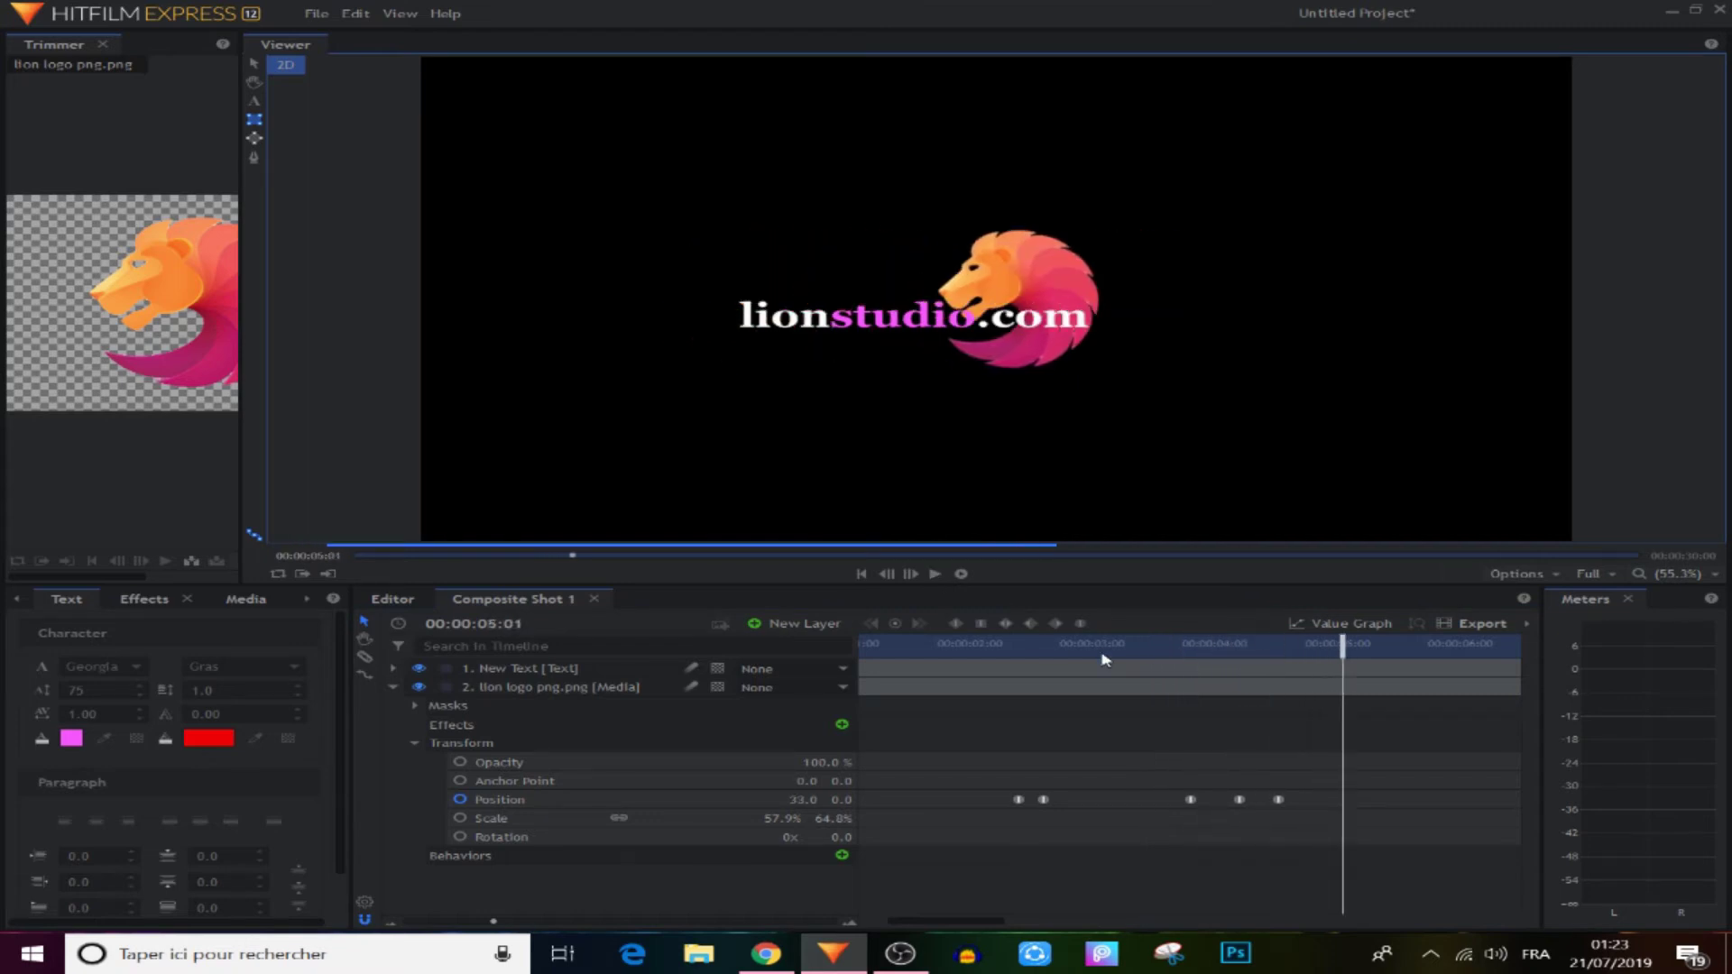
Slow the logo's sweep by moving its last two Position keyframes to about 00:00:04:10 and 00:00:04:23
click(1239, 799)
shift+click(1279, 799)
drag(1238, 800, 1328, 800)
click(1301, 798)
click(1314, 735)
Play back the slowed logo sweep from 00:00:03:07
click(1128, 735)
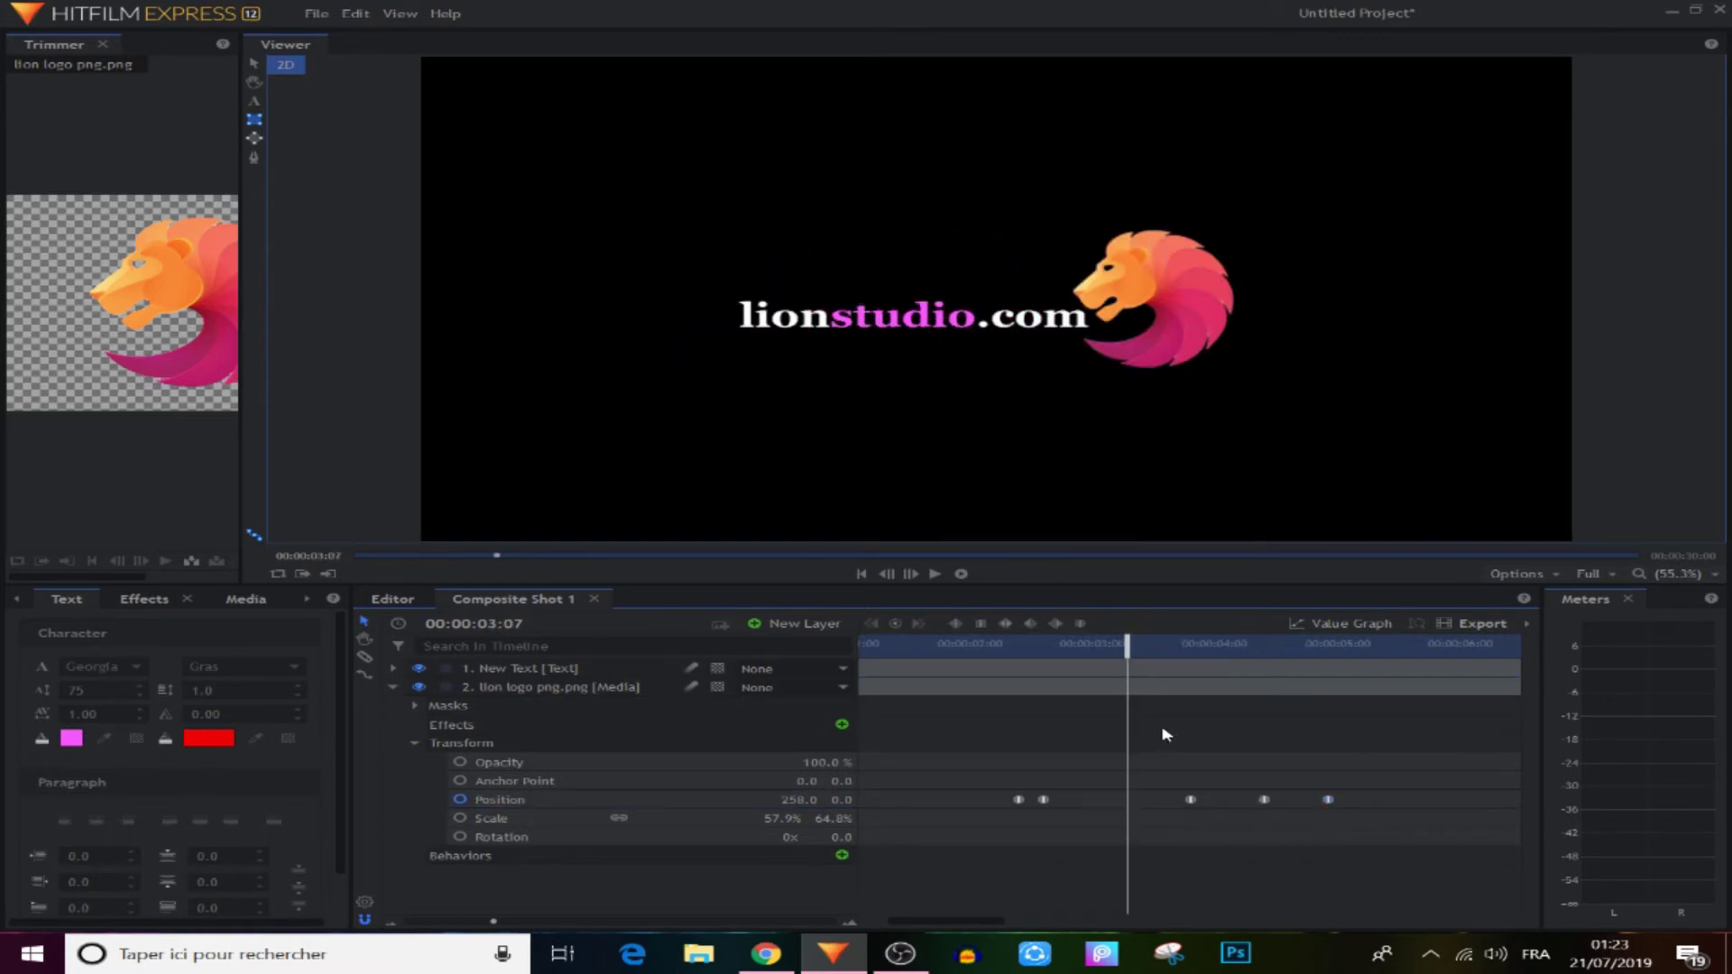
click(936, 575)
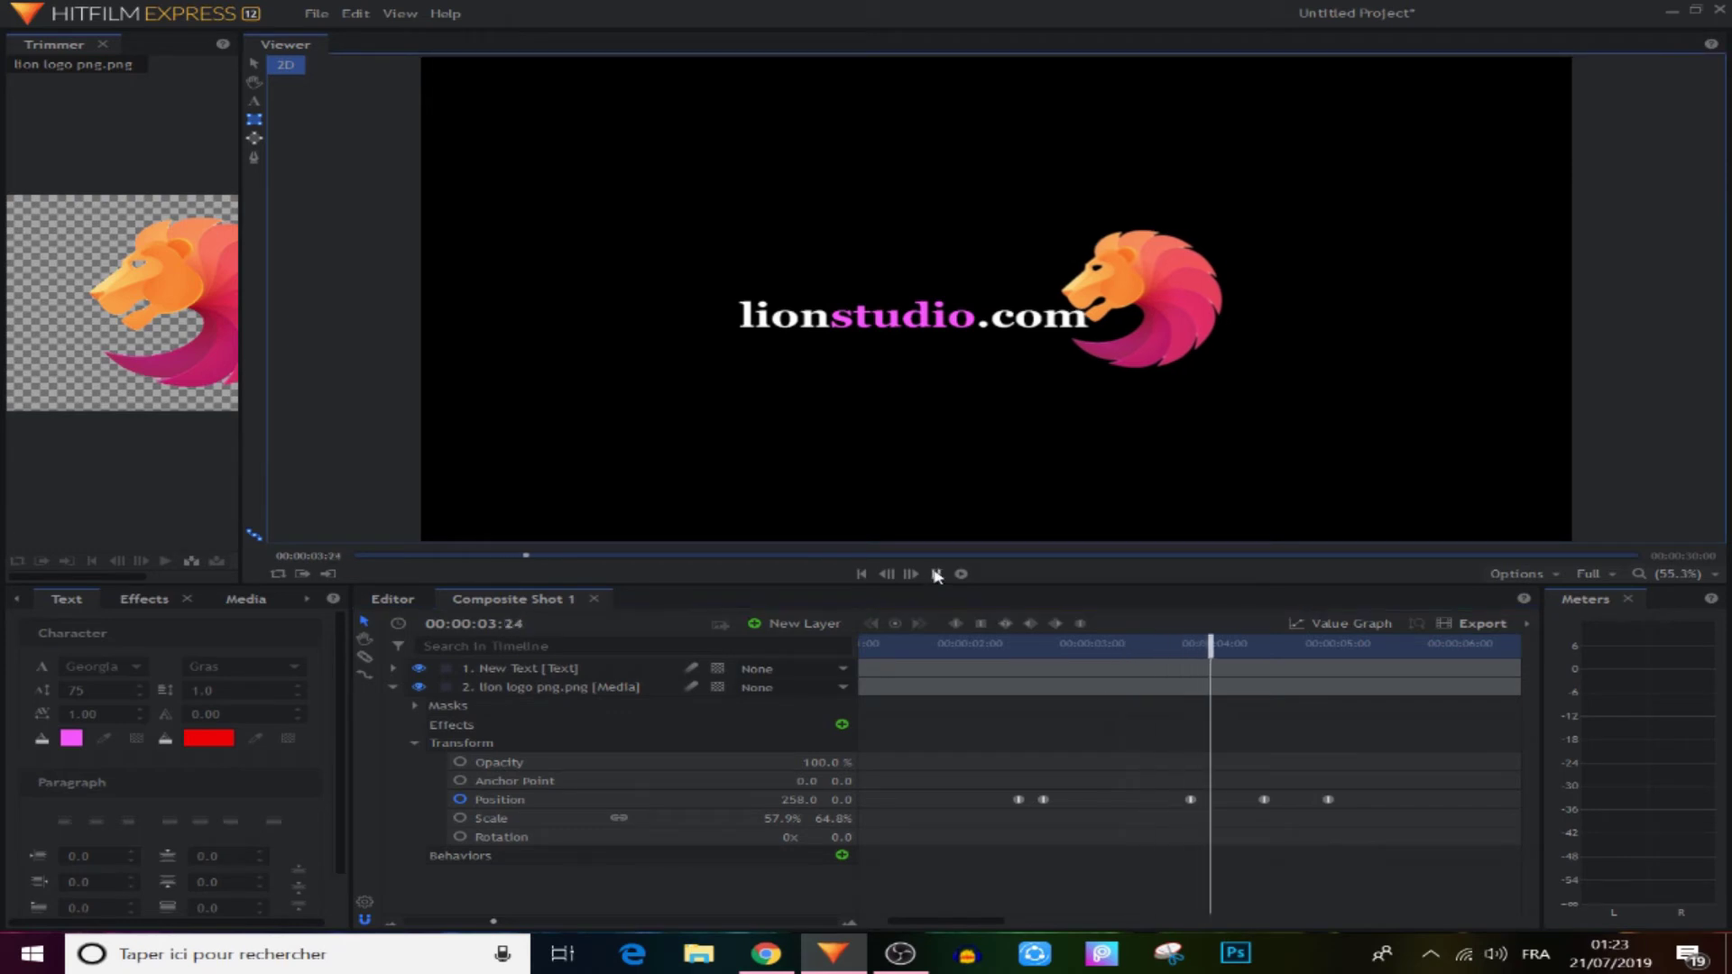
click(935, 575)
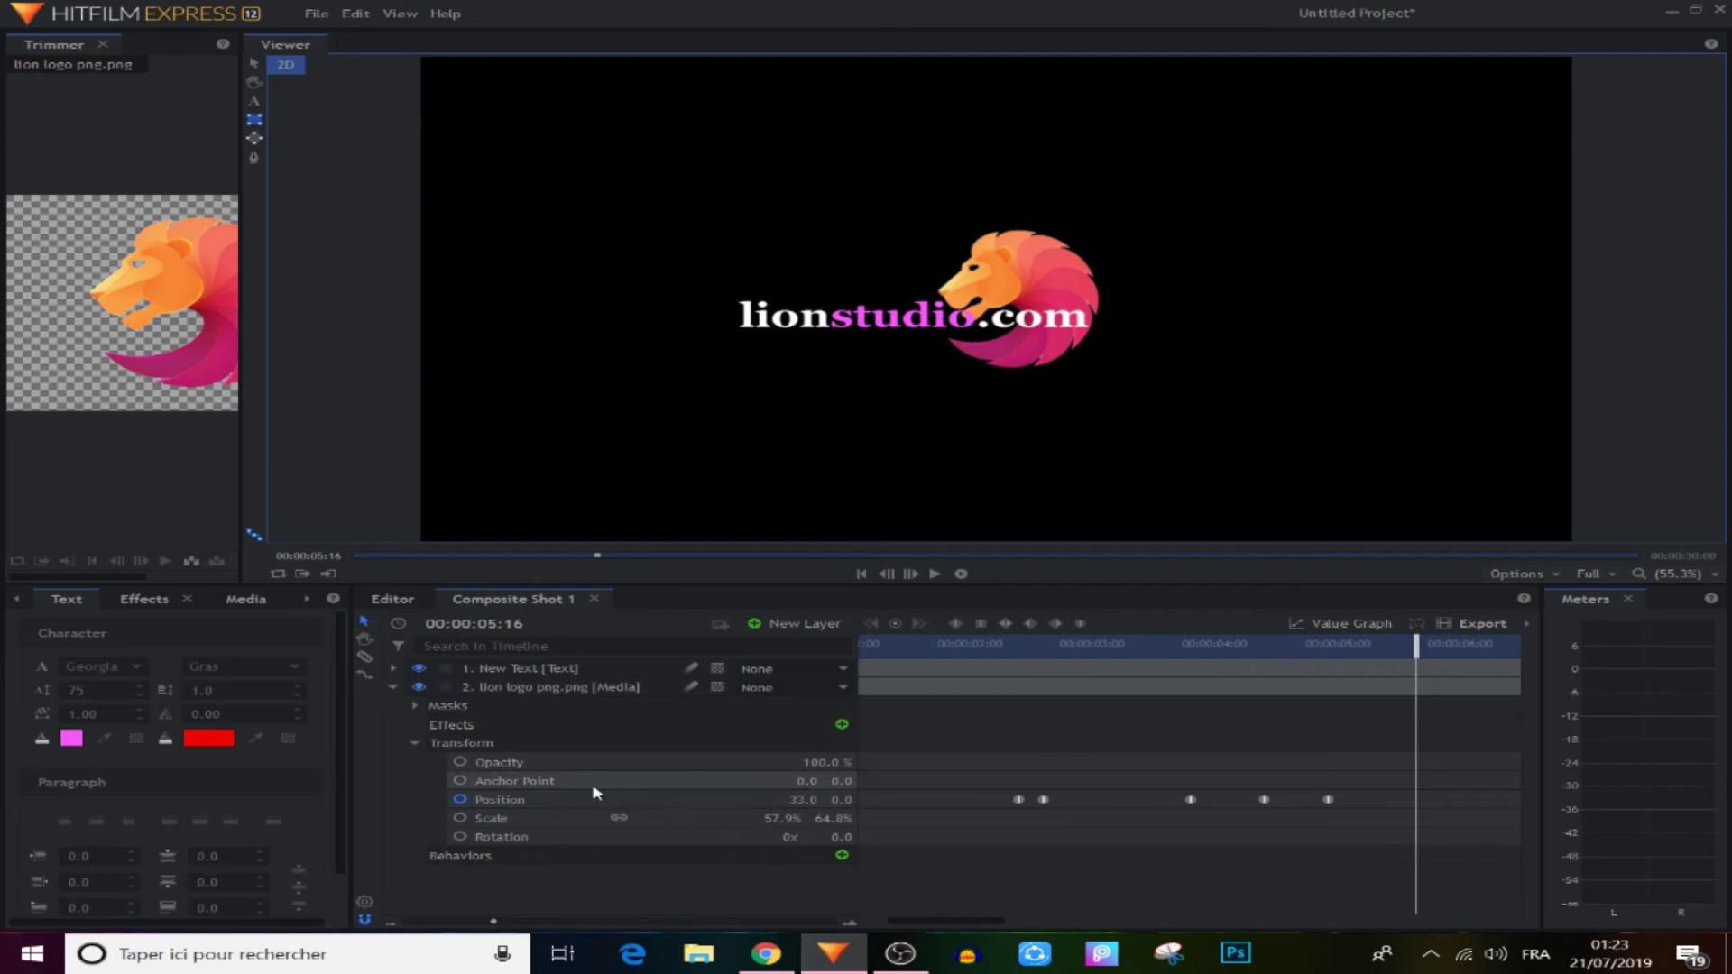
Add a Position keyframe to the text layer's mask at 00:00:03:22, just as the logo starts sweeping back
click(1191, 801)
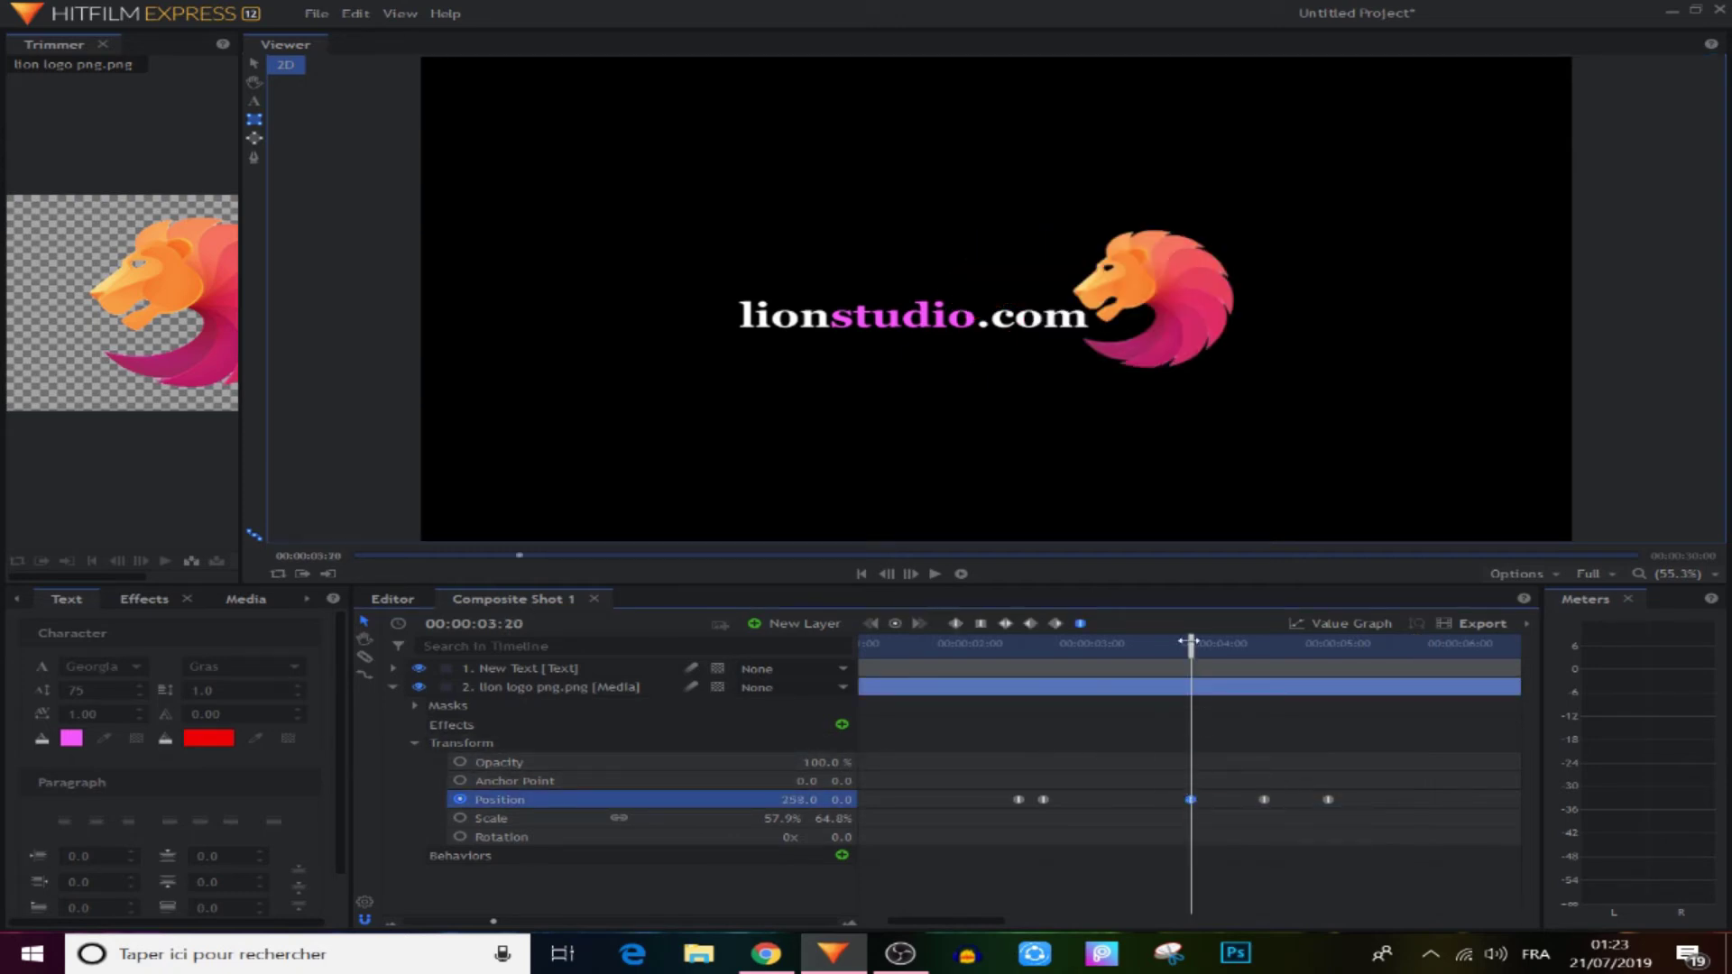
click(394, 688)
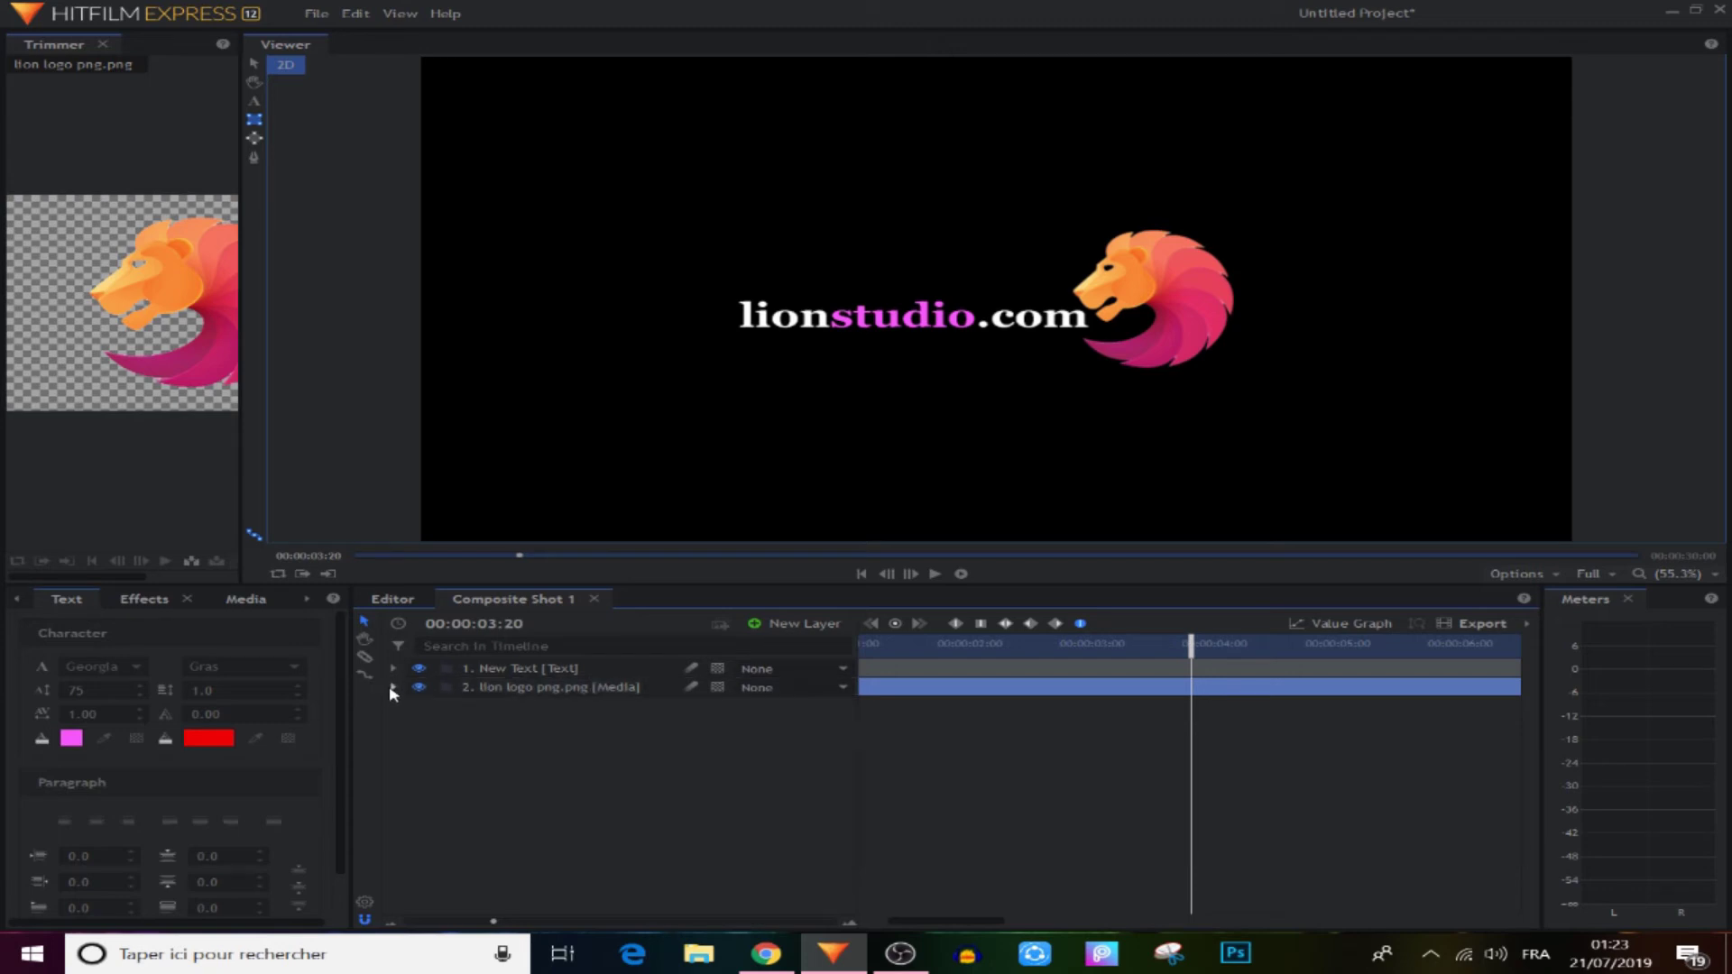
click(392, 669)
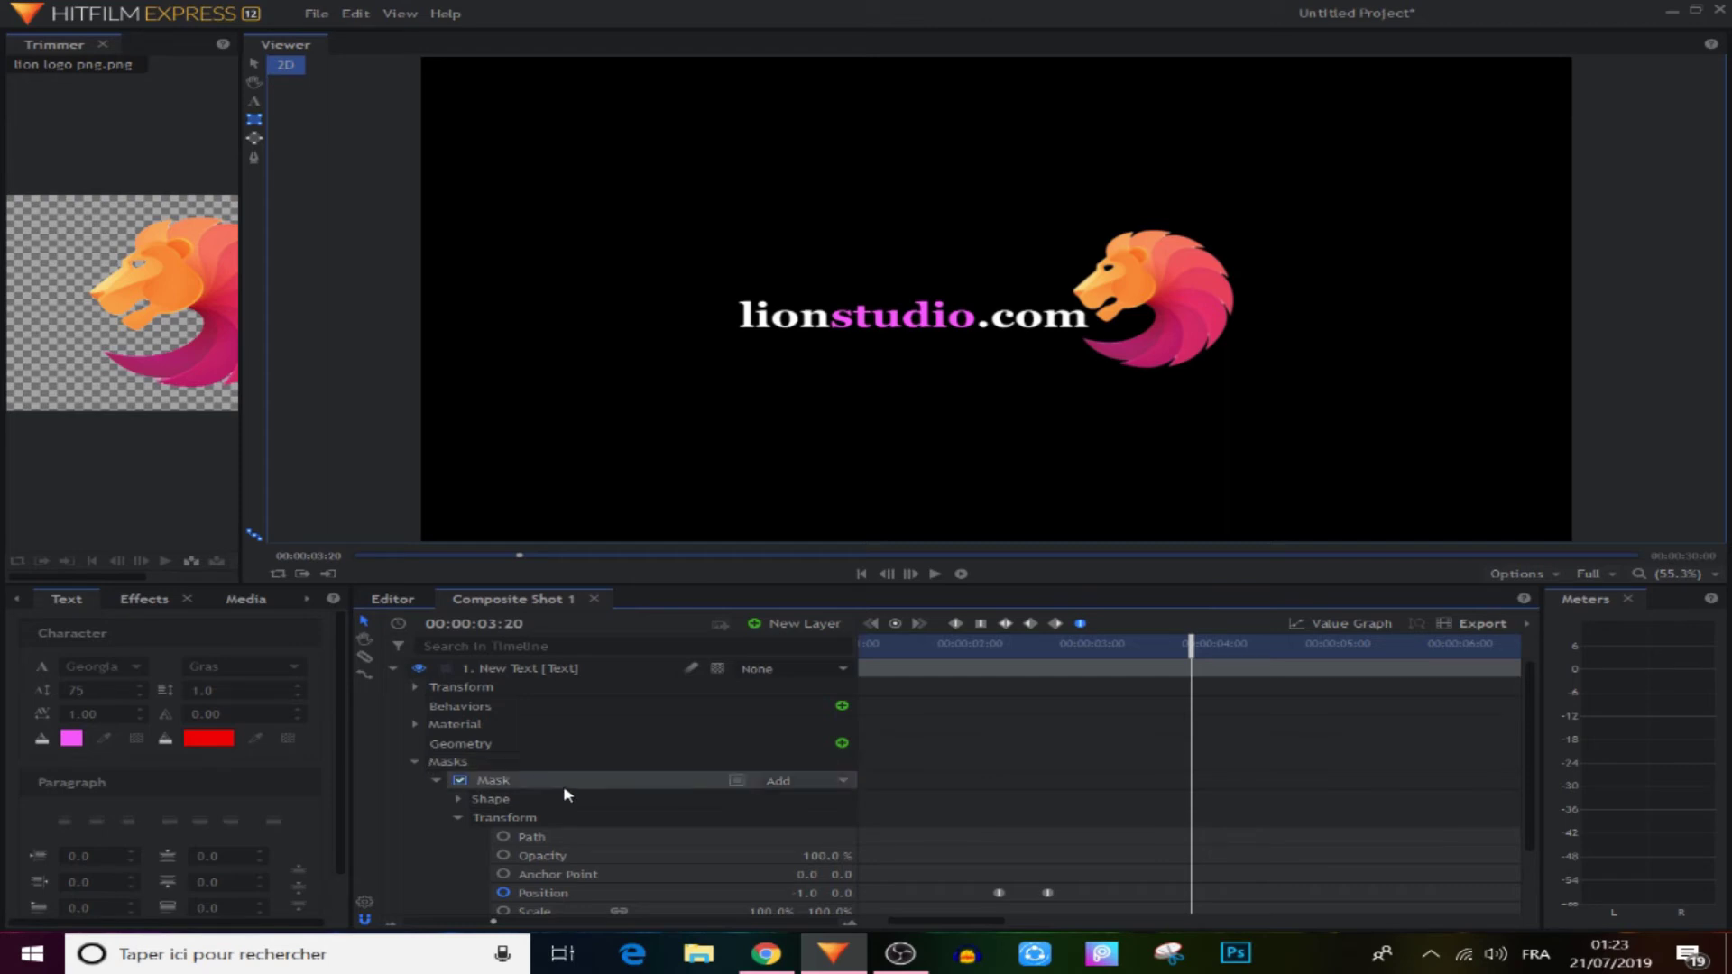
scroll(632, 826, down, 1)
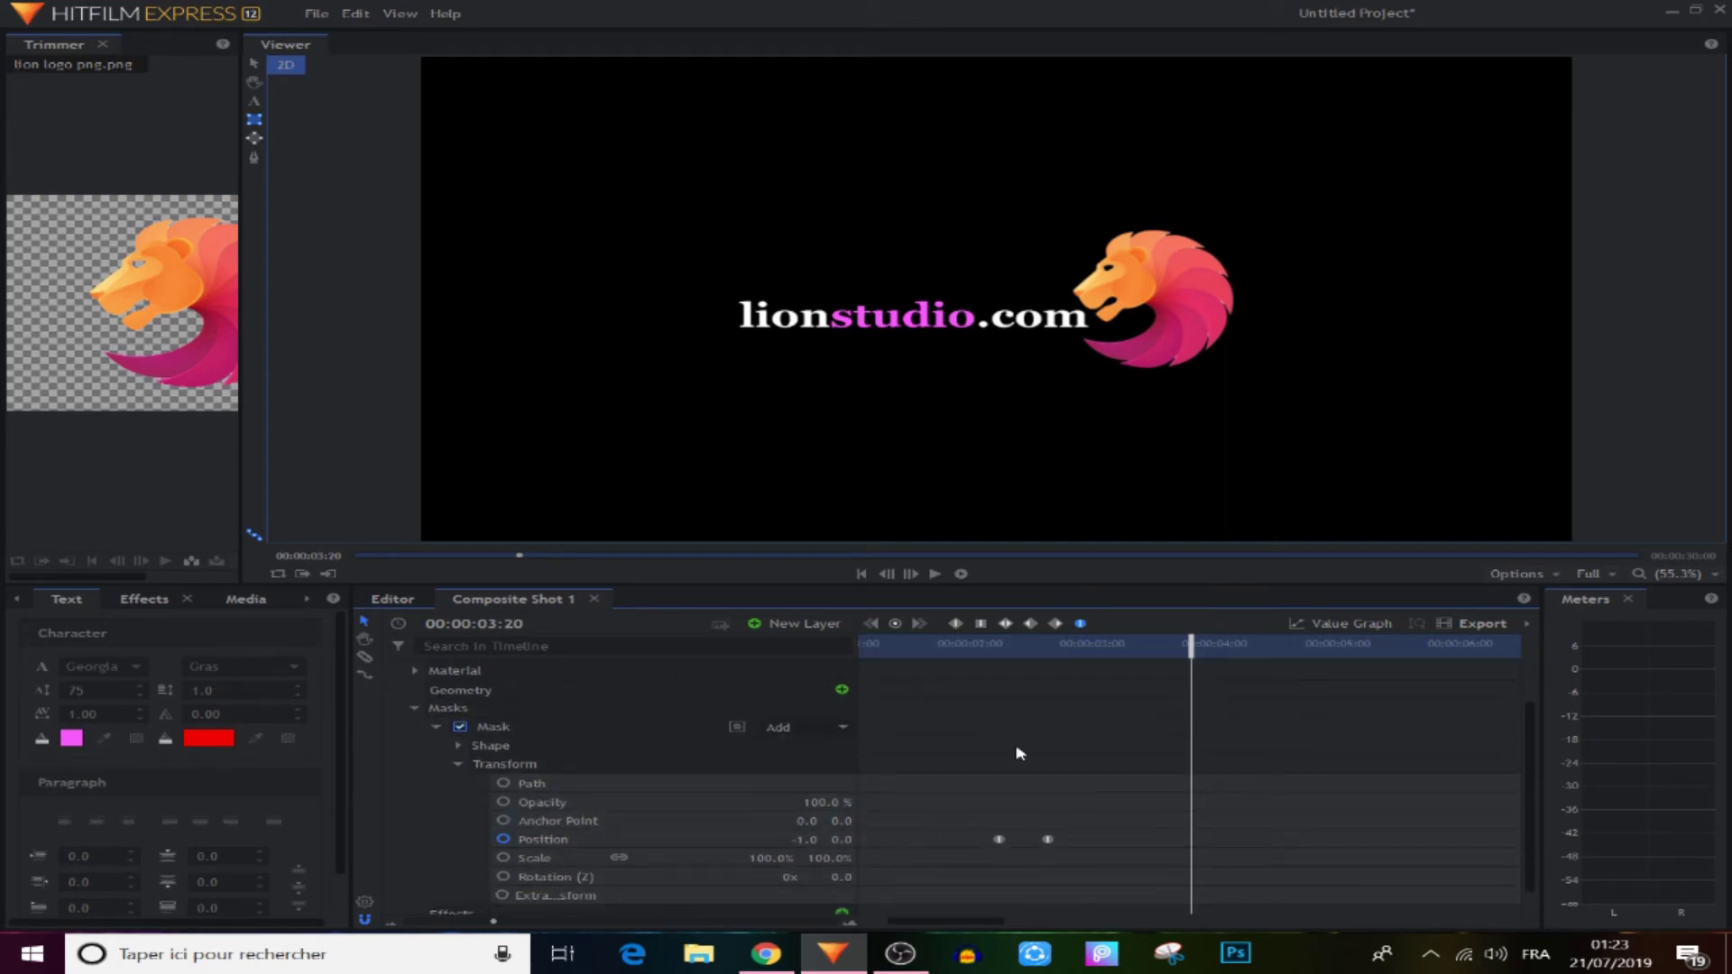
drag(1187, 650, 1198, 653)
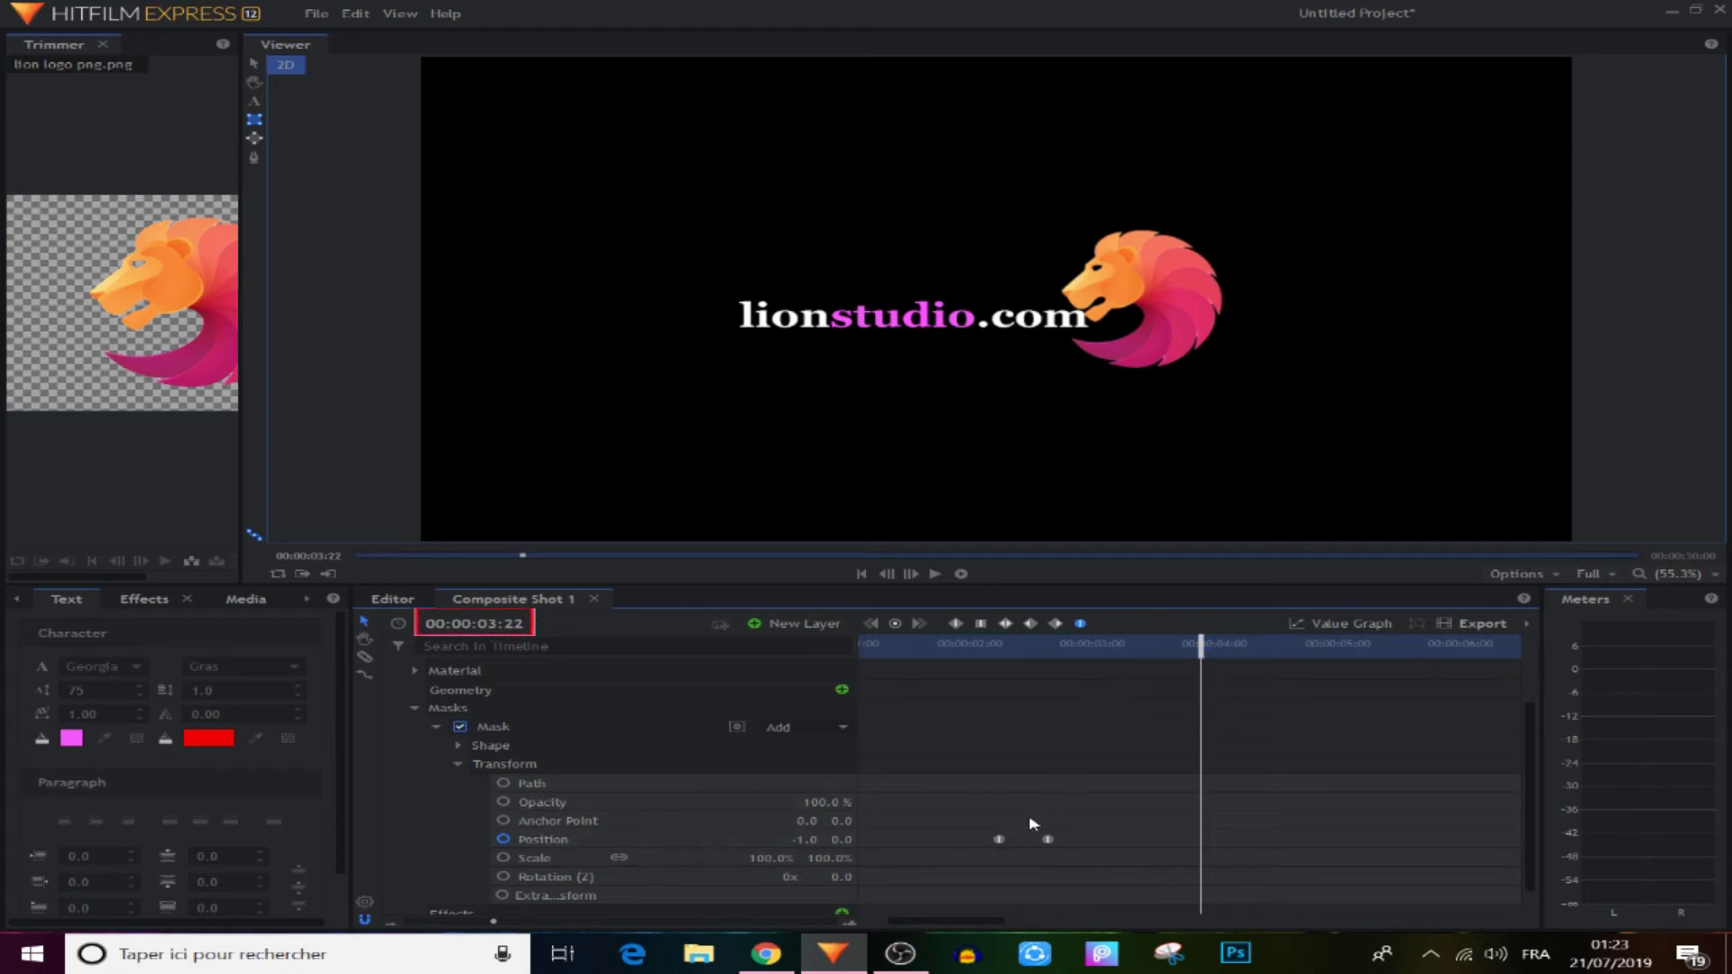
drag(1115, 830, 1043, 872)
click(896, 630)
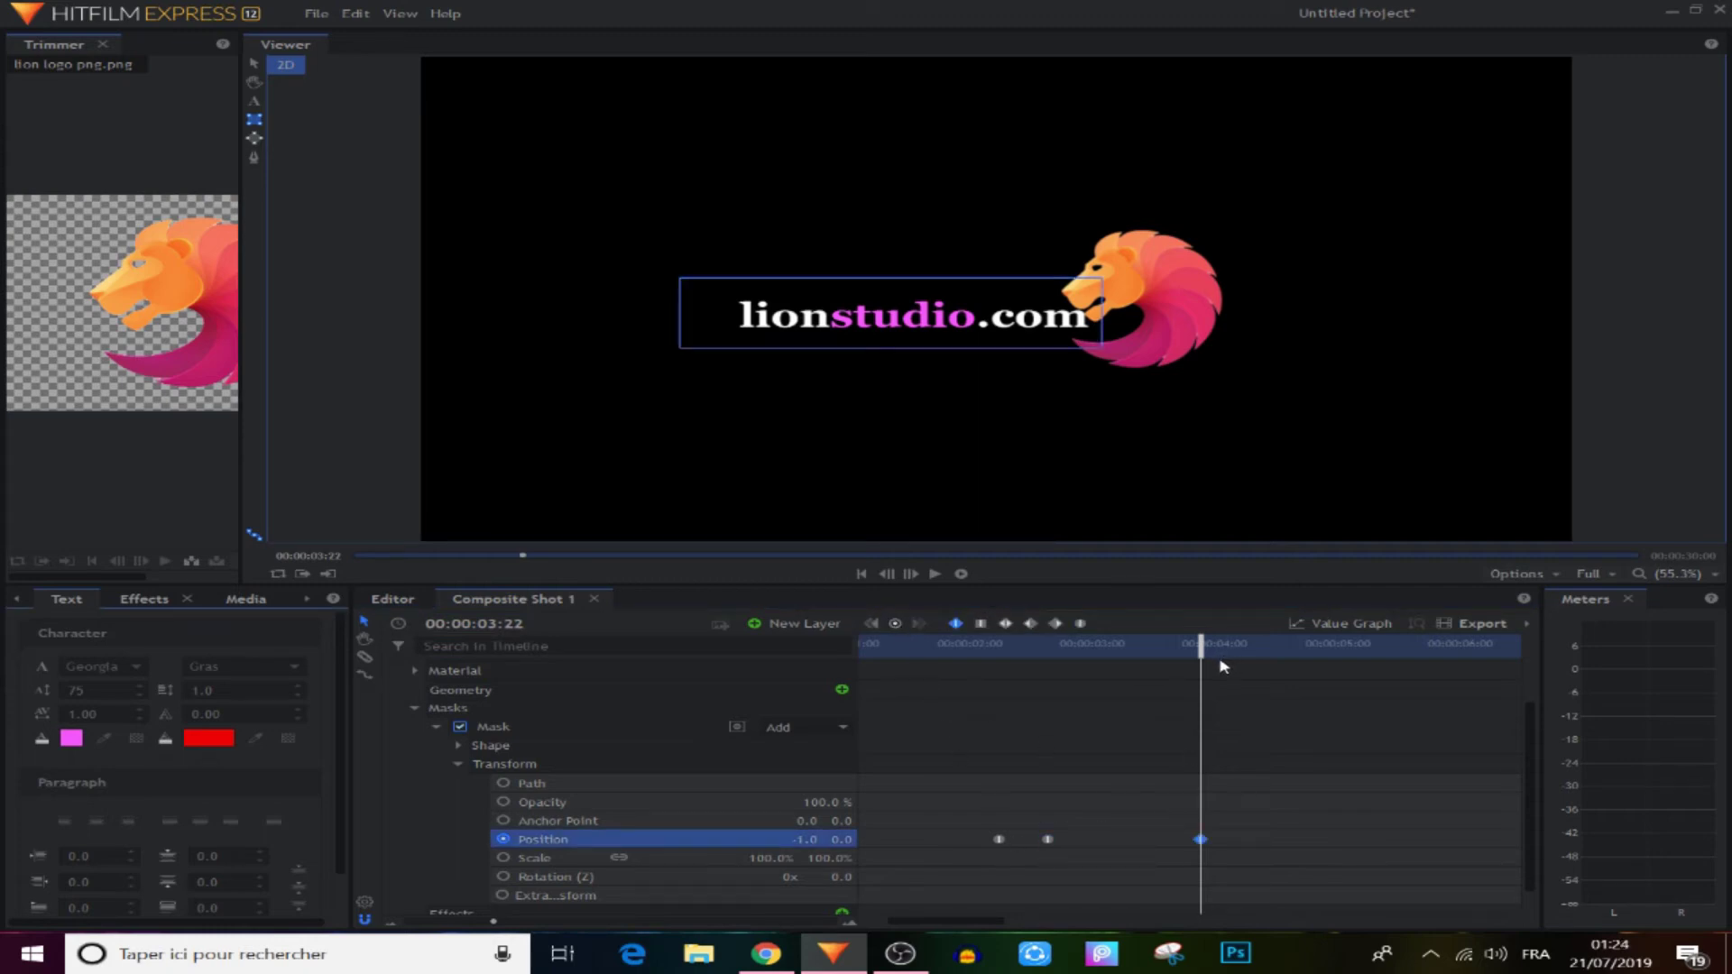
Shift the text layer's mask Position to about -610, 0 at 00:00:04:10 to hide the text behind the returning logo
drag(1200, 654, 1266, 661)
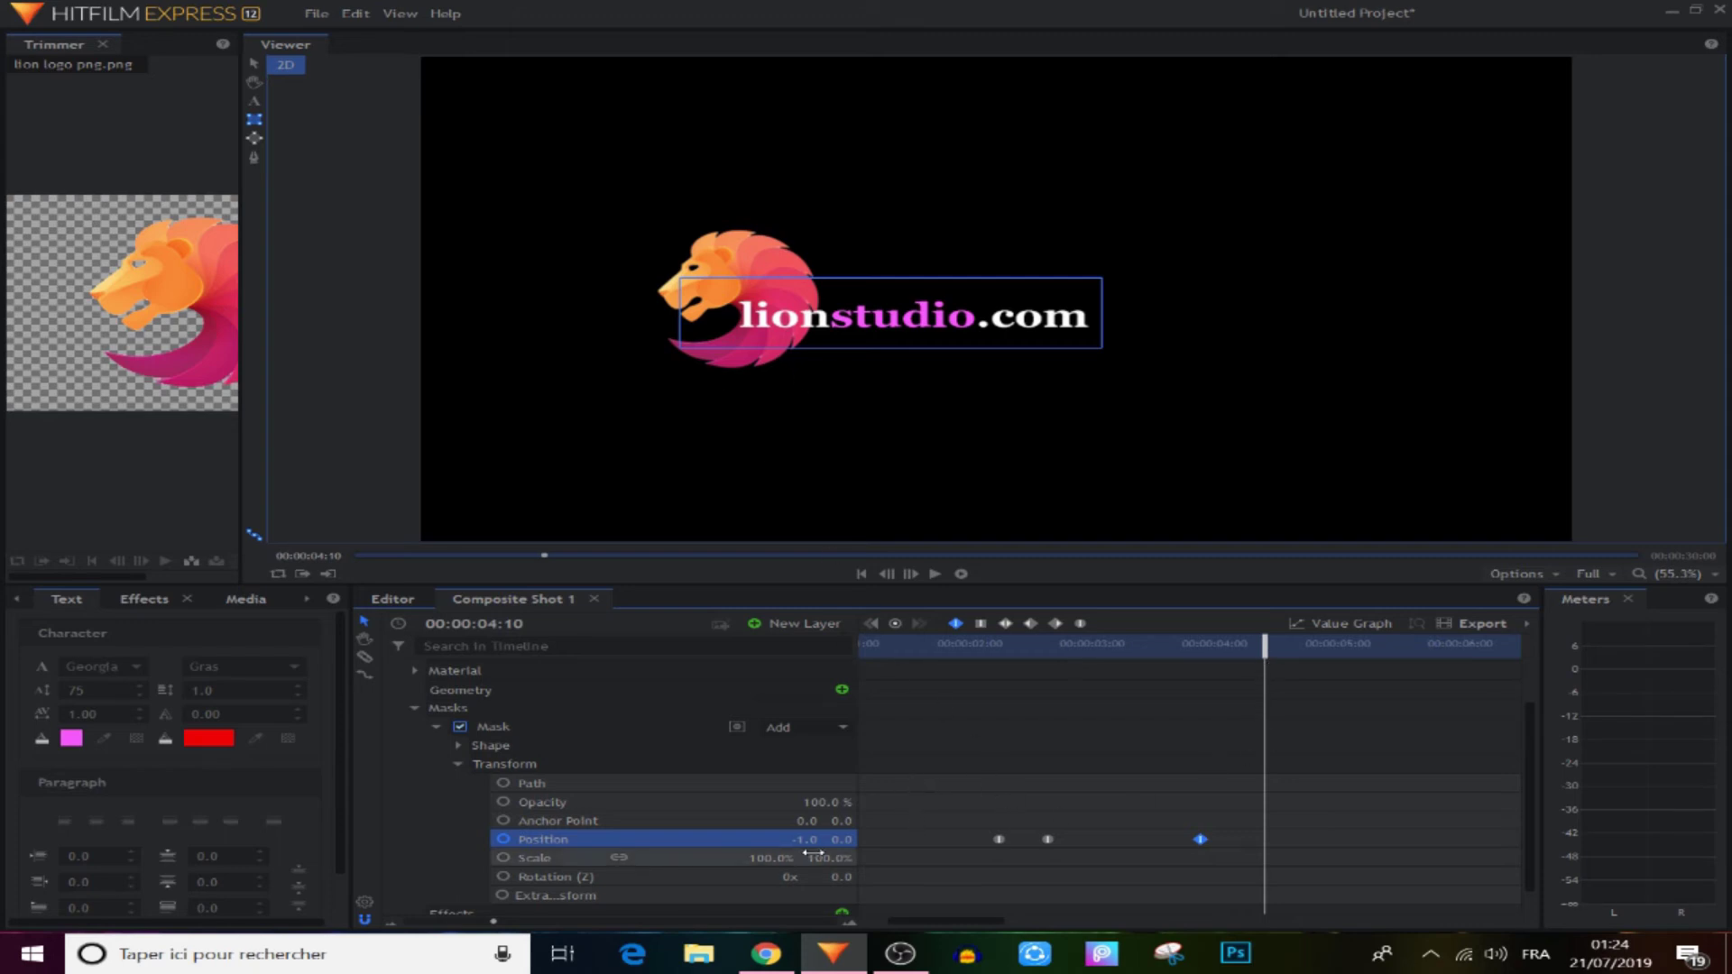
drag(815, 839, 462, 839)
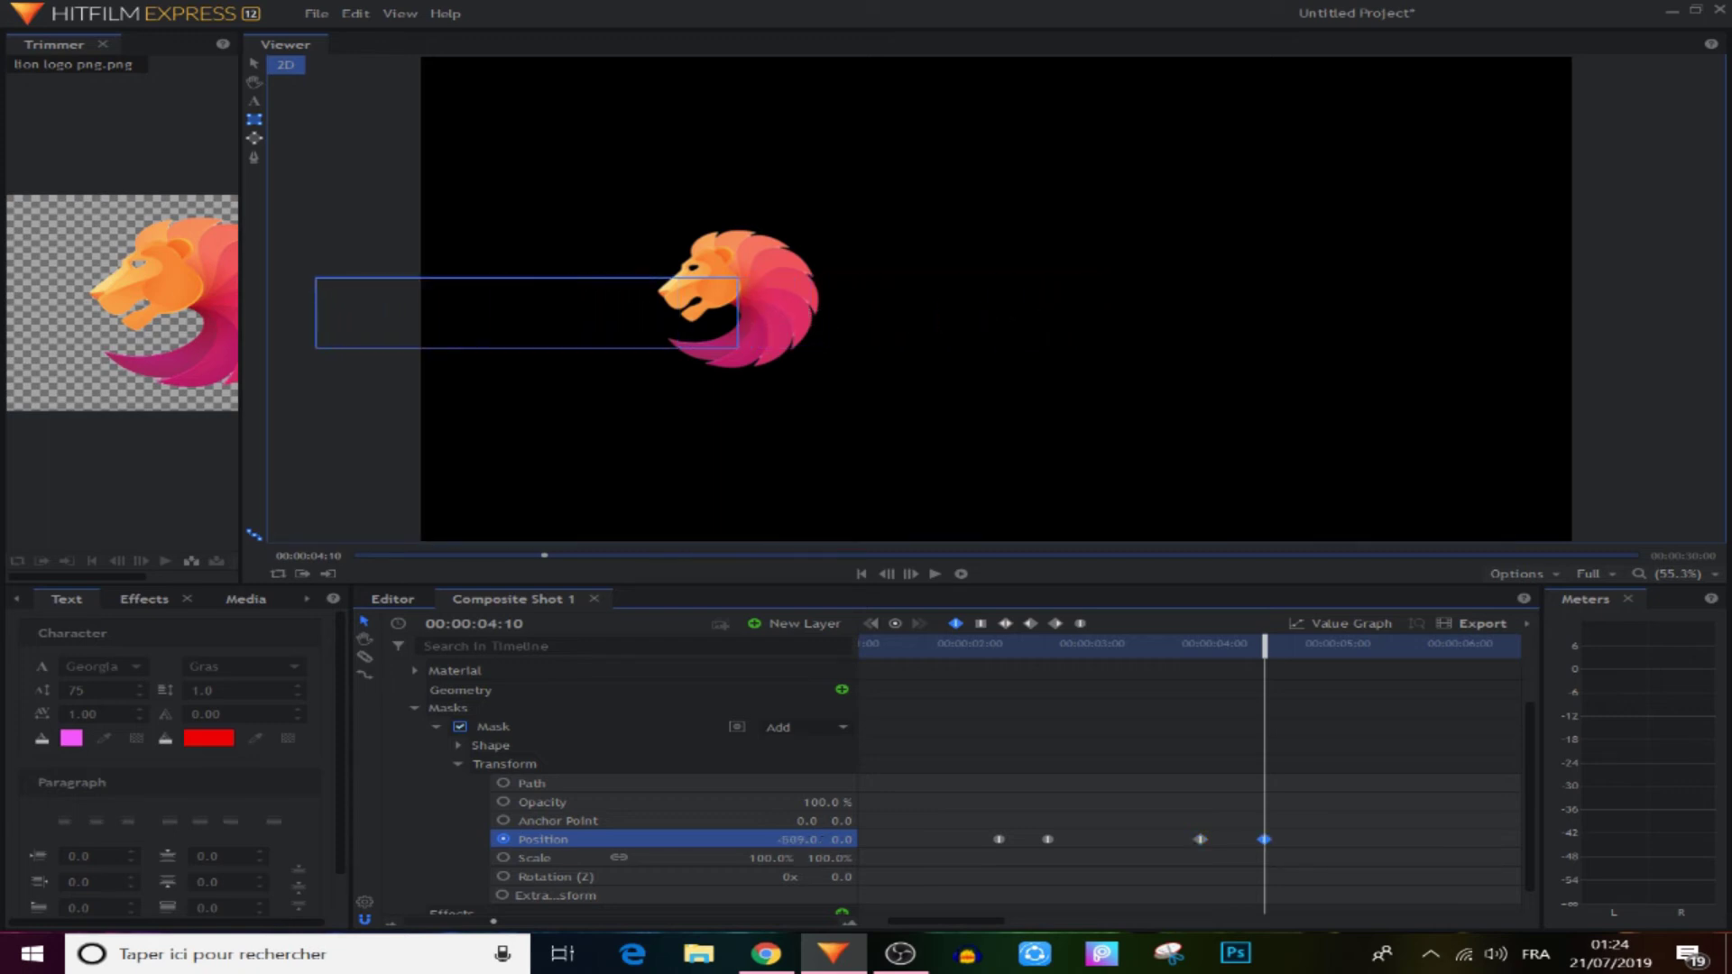
drag(1372, 816, 1180, 868)
click(1131, 725)
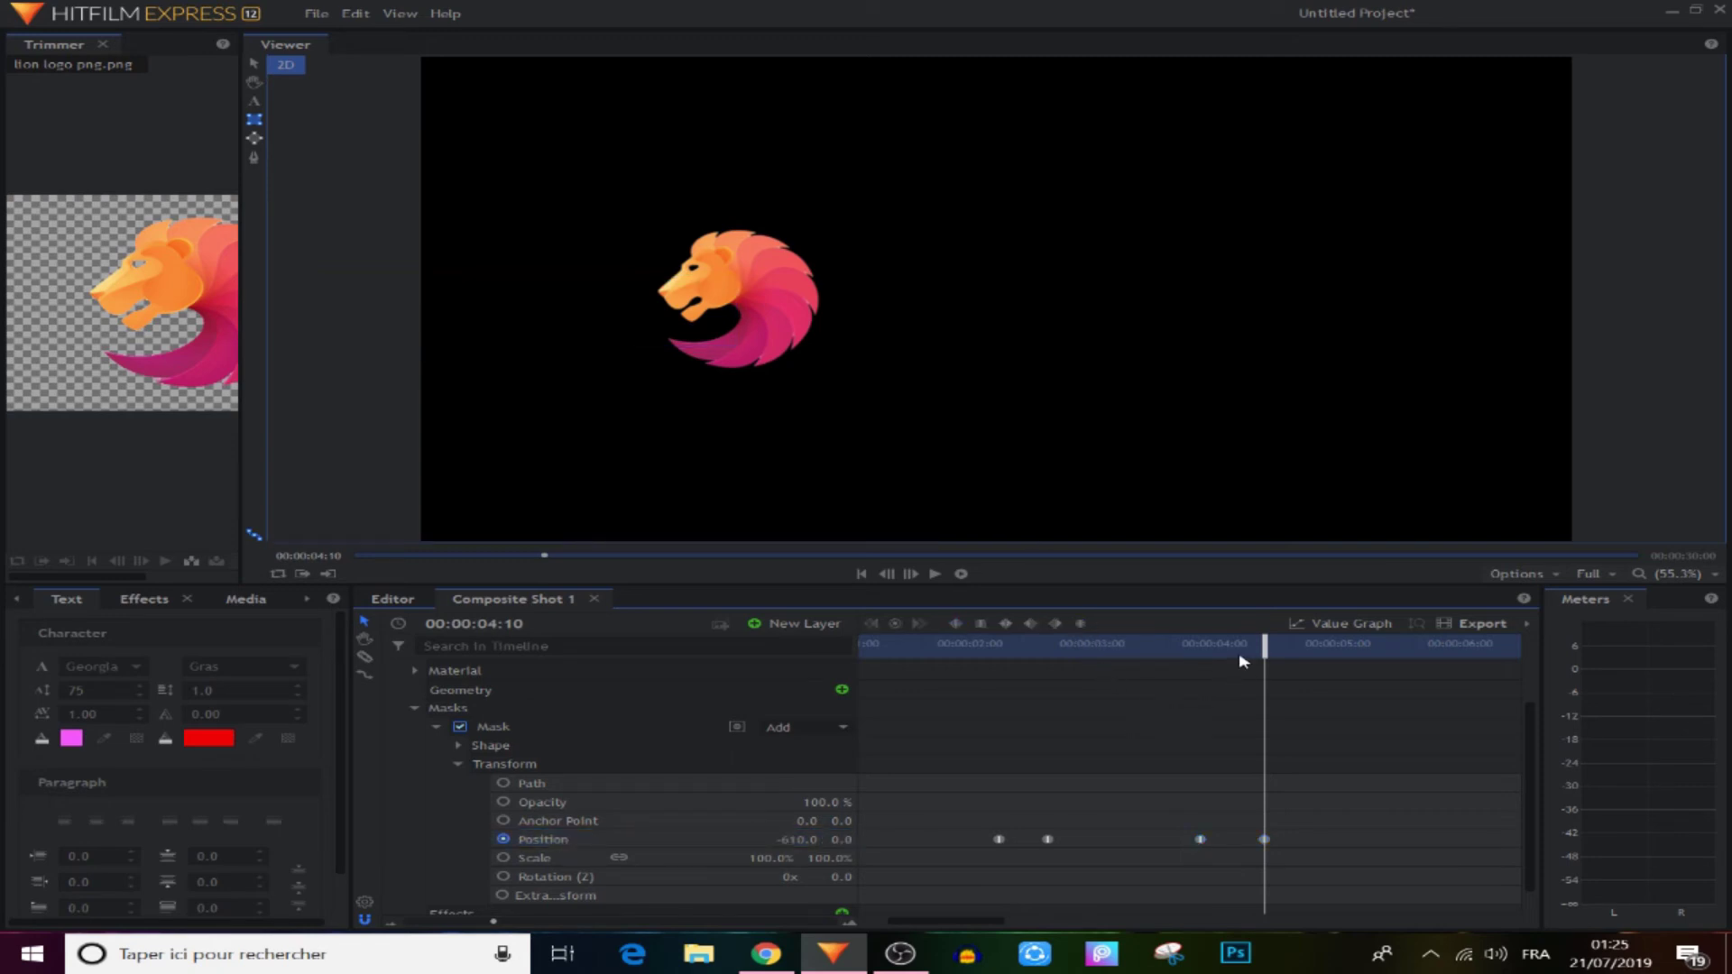
Play back the text-hiding sweep from 00:00:03:16
drag(1242, 648, 1171, 650)
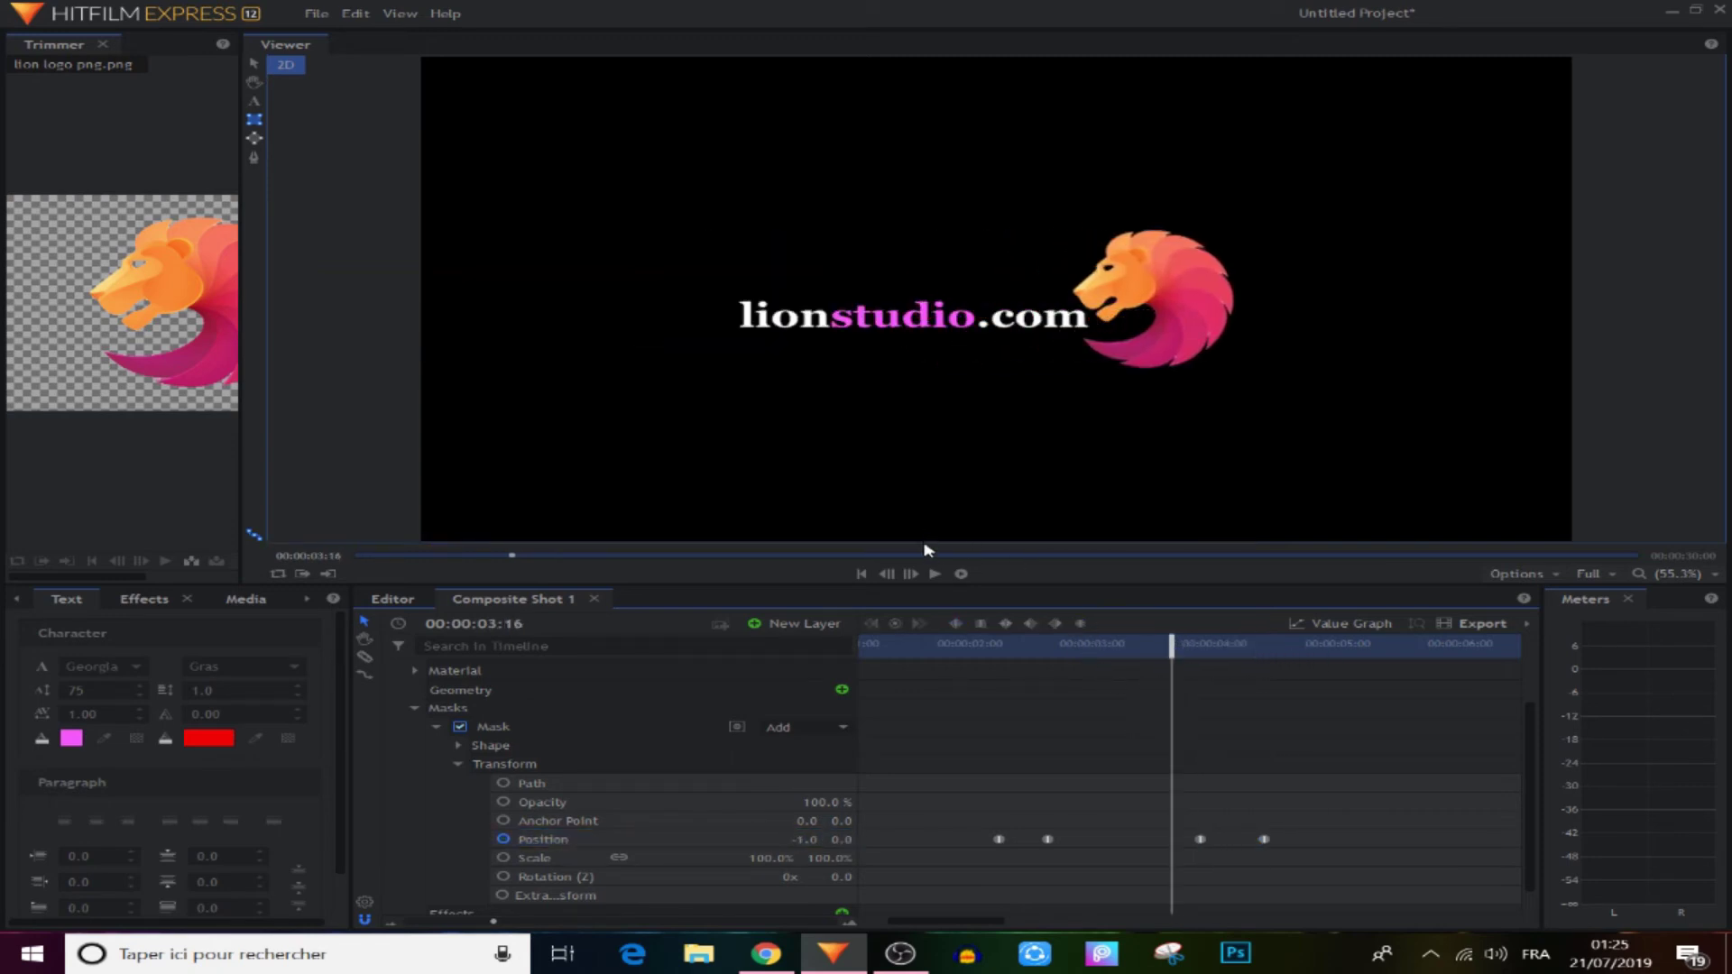
click(936, 575)
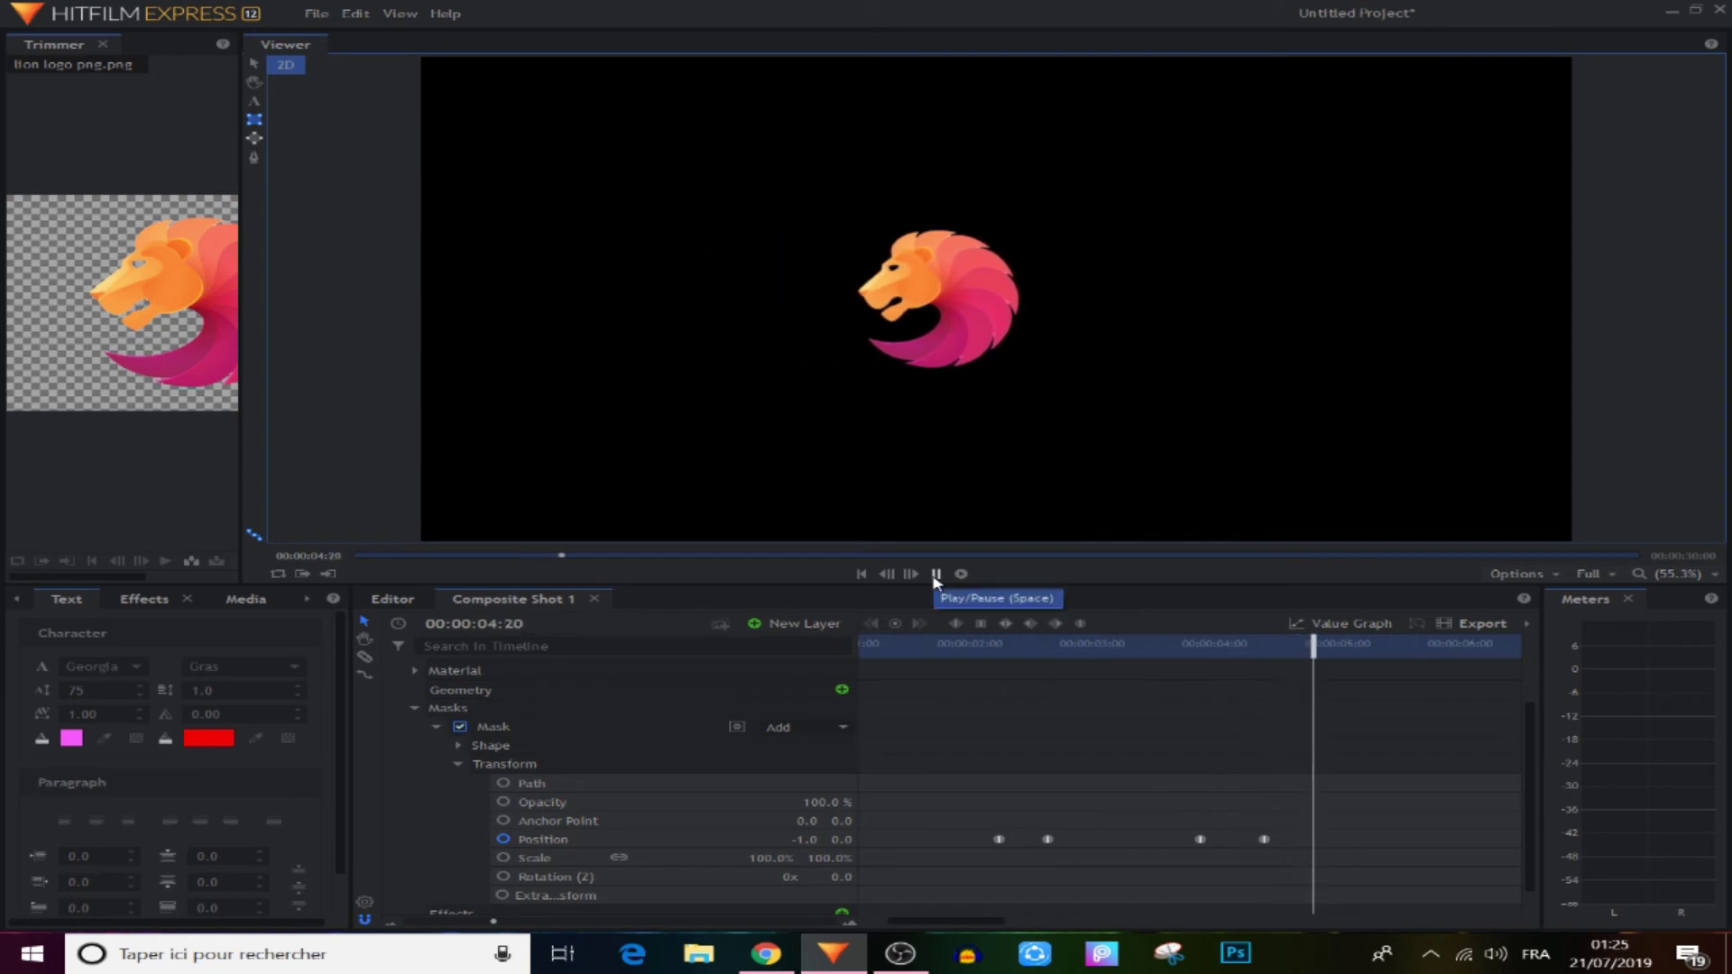
click(936, 574)
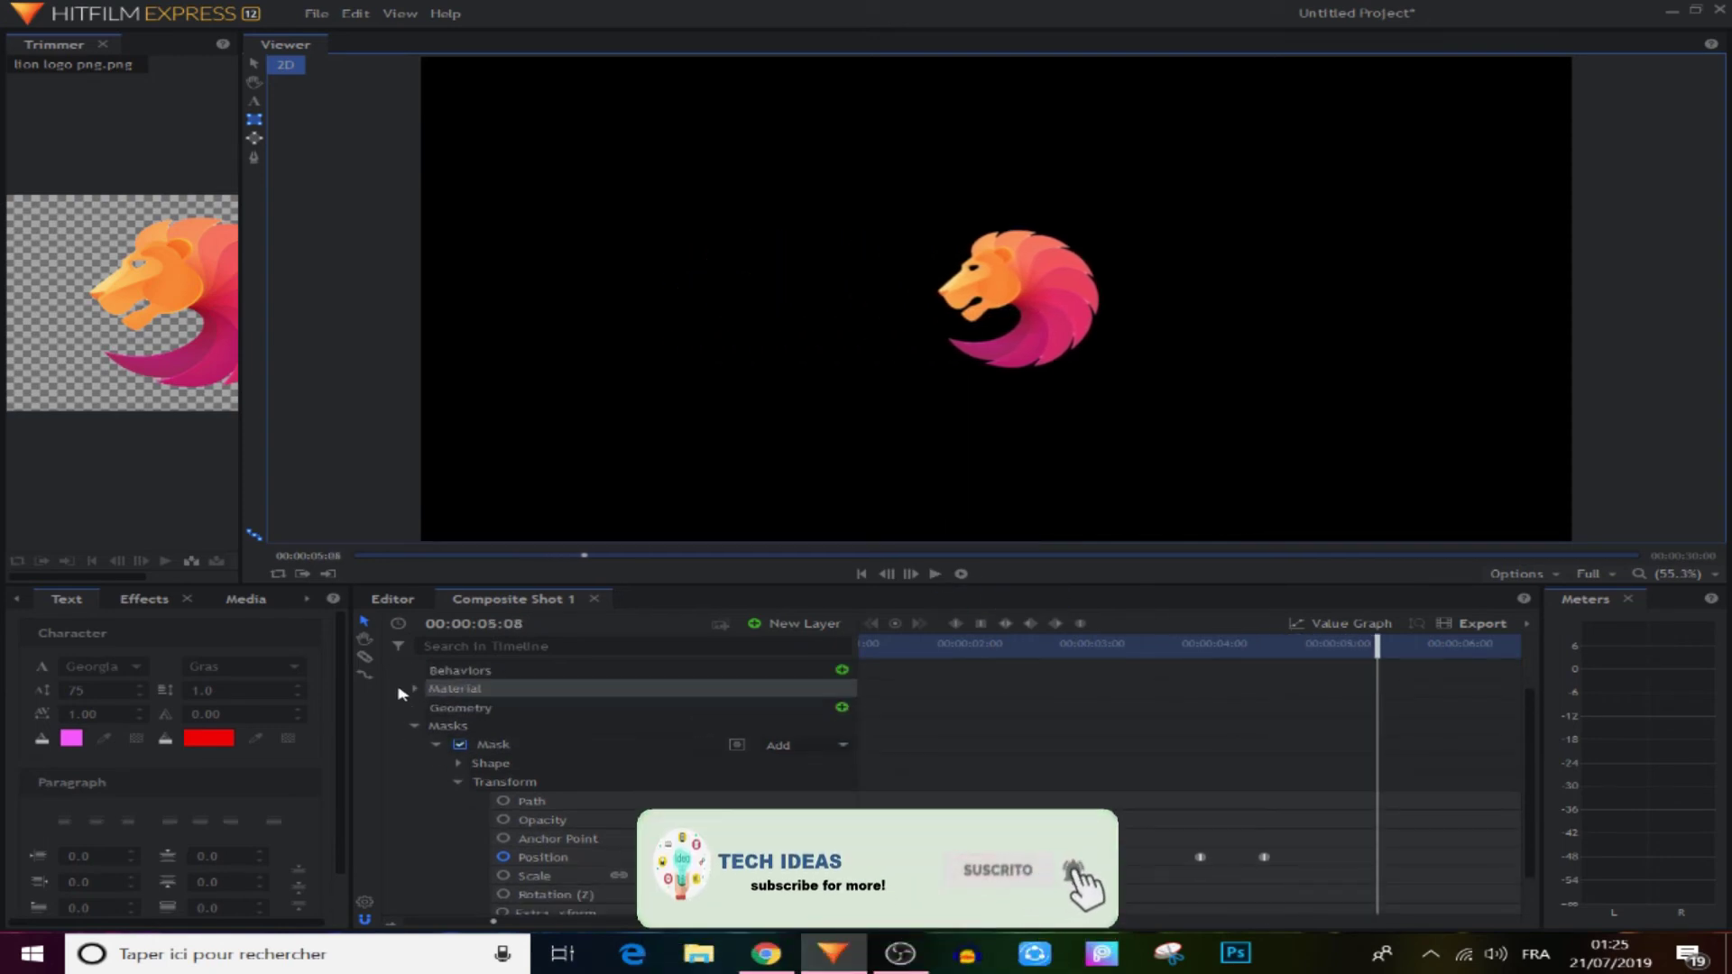
Add starting Scale and Rotation keyframes to the lion logo layer at 00:00:05:05, shortly after its last Position keyframe
scroll(403, 689, up, 1)
click(393, 668)
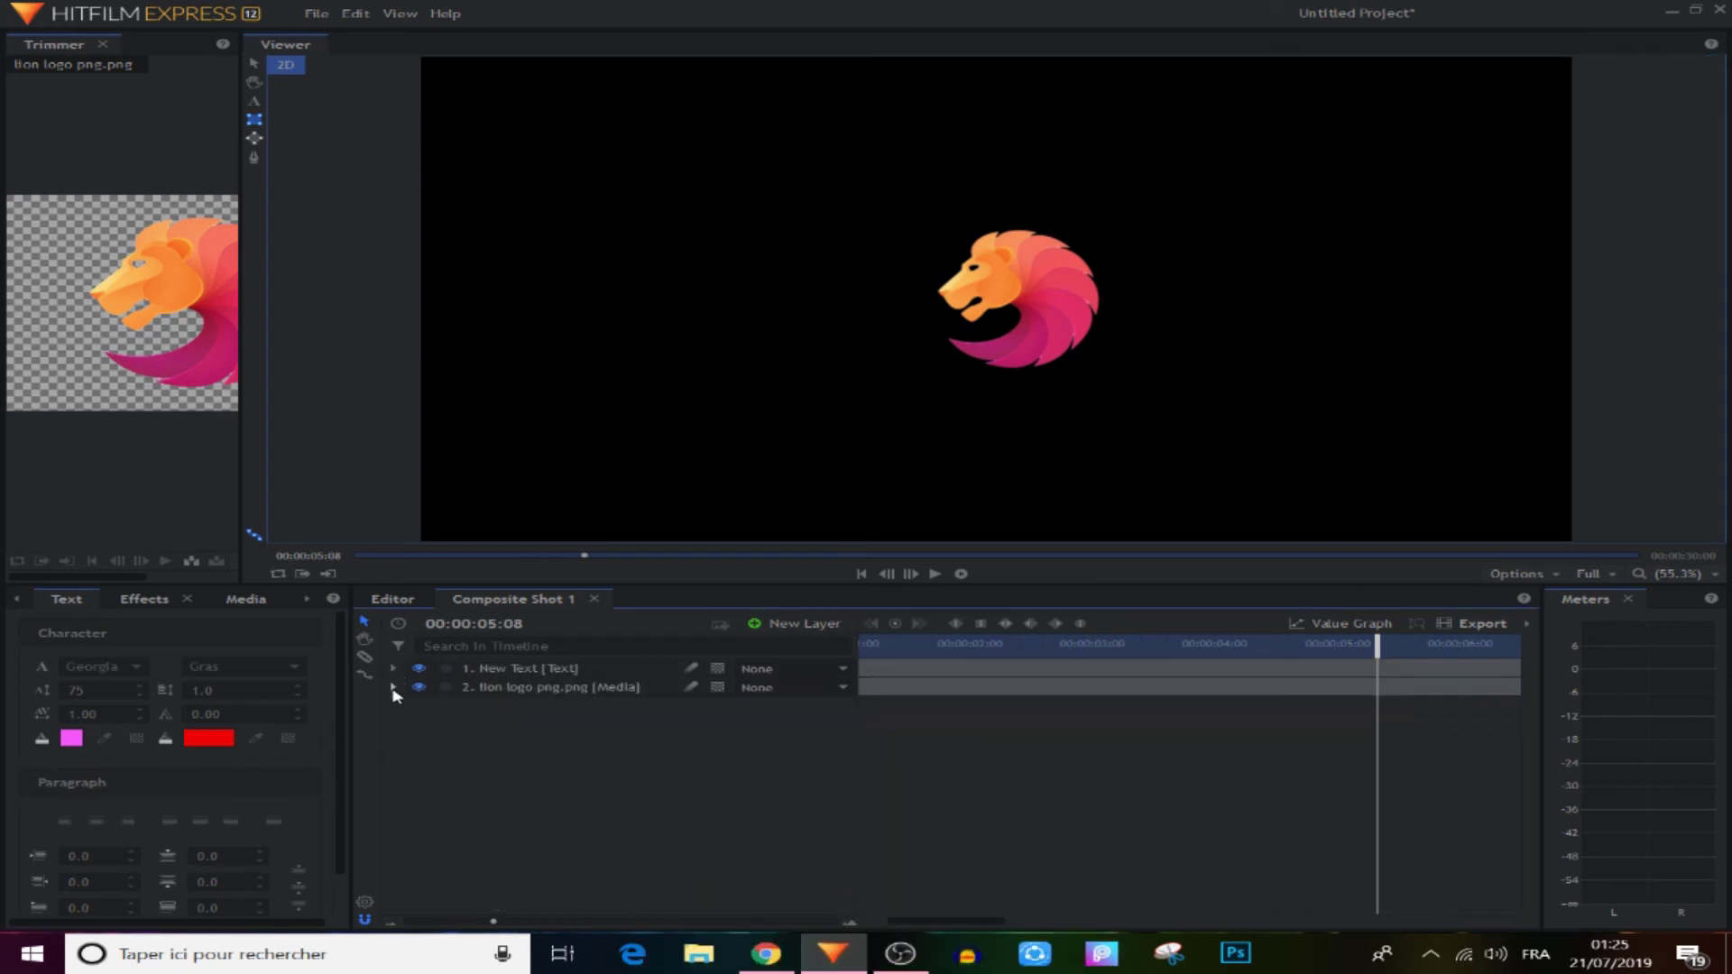
click(393, 687)
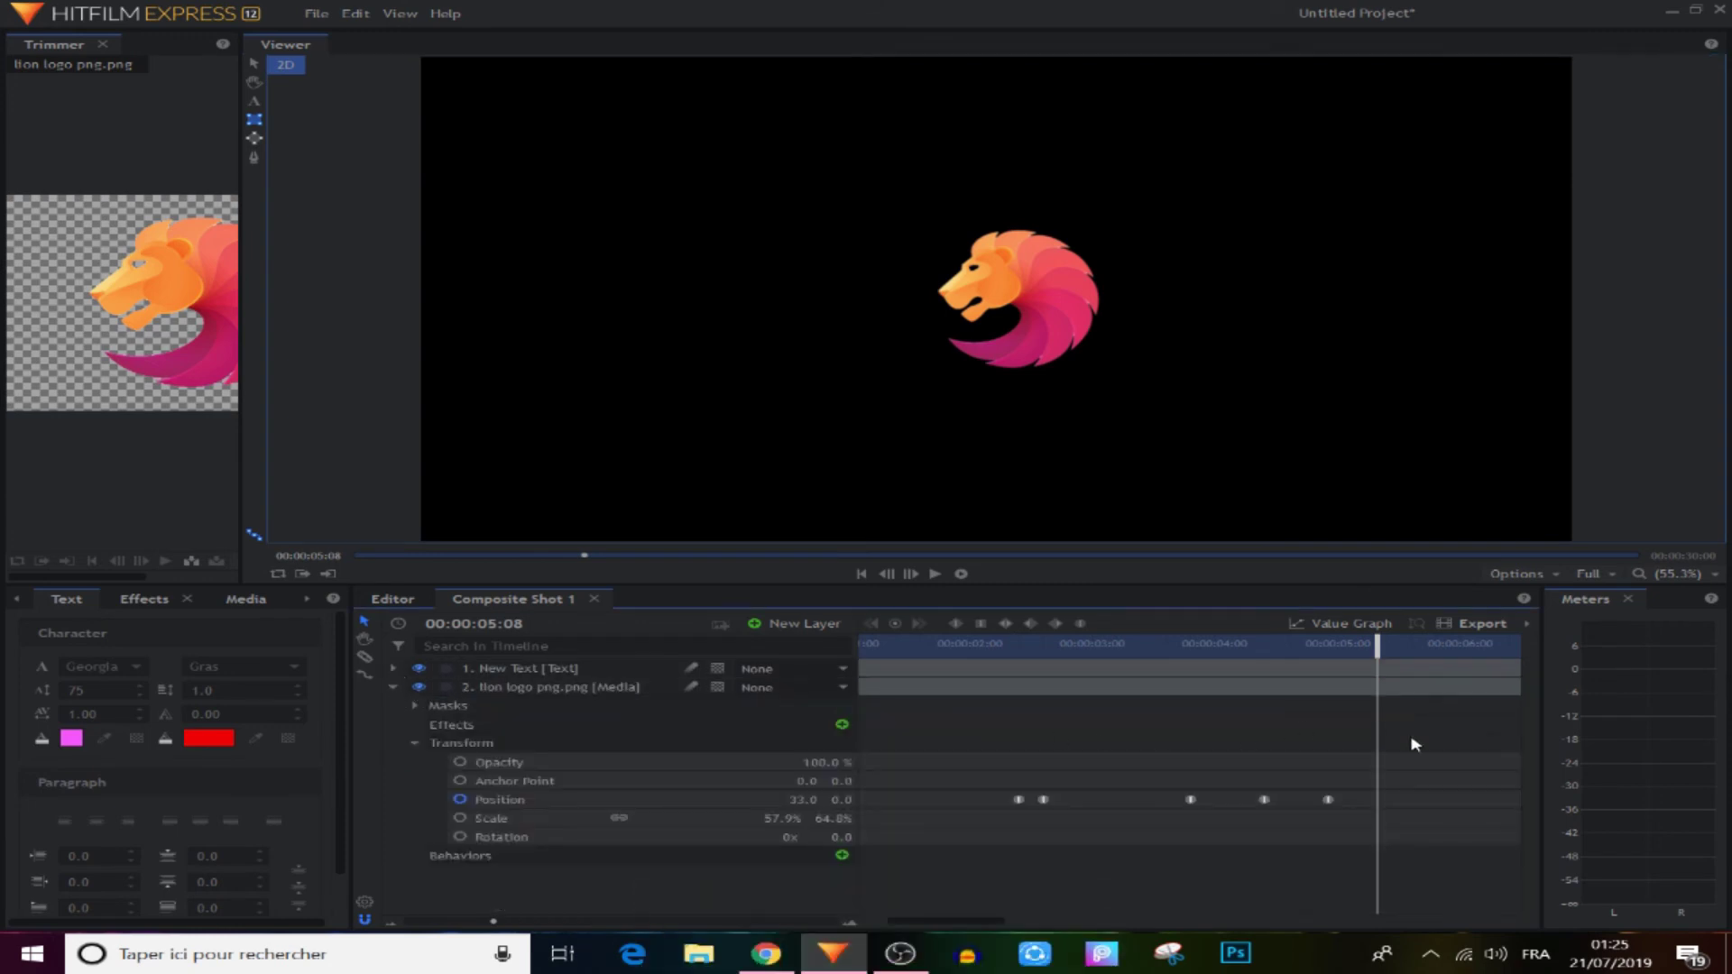
click(1330, 798)
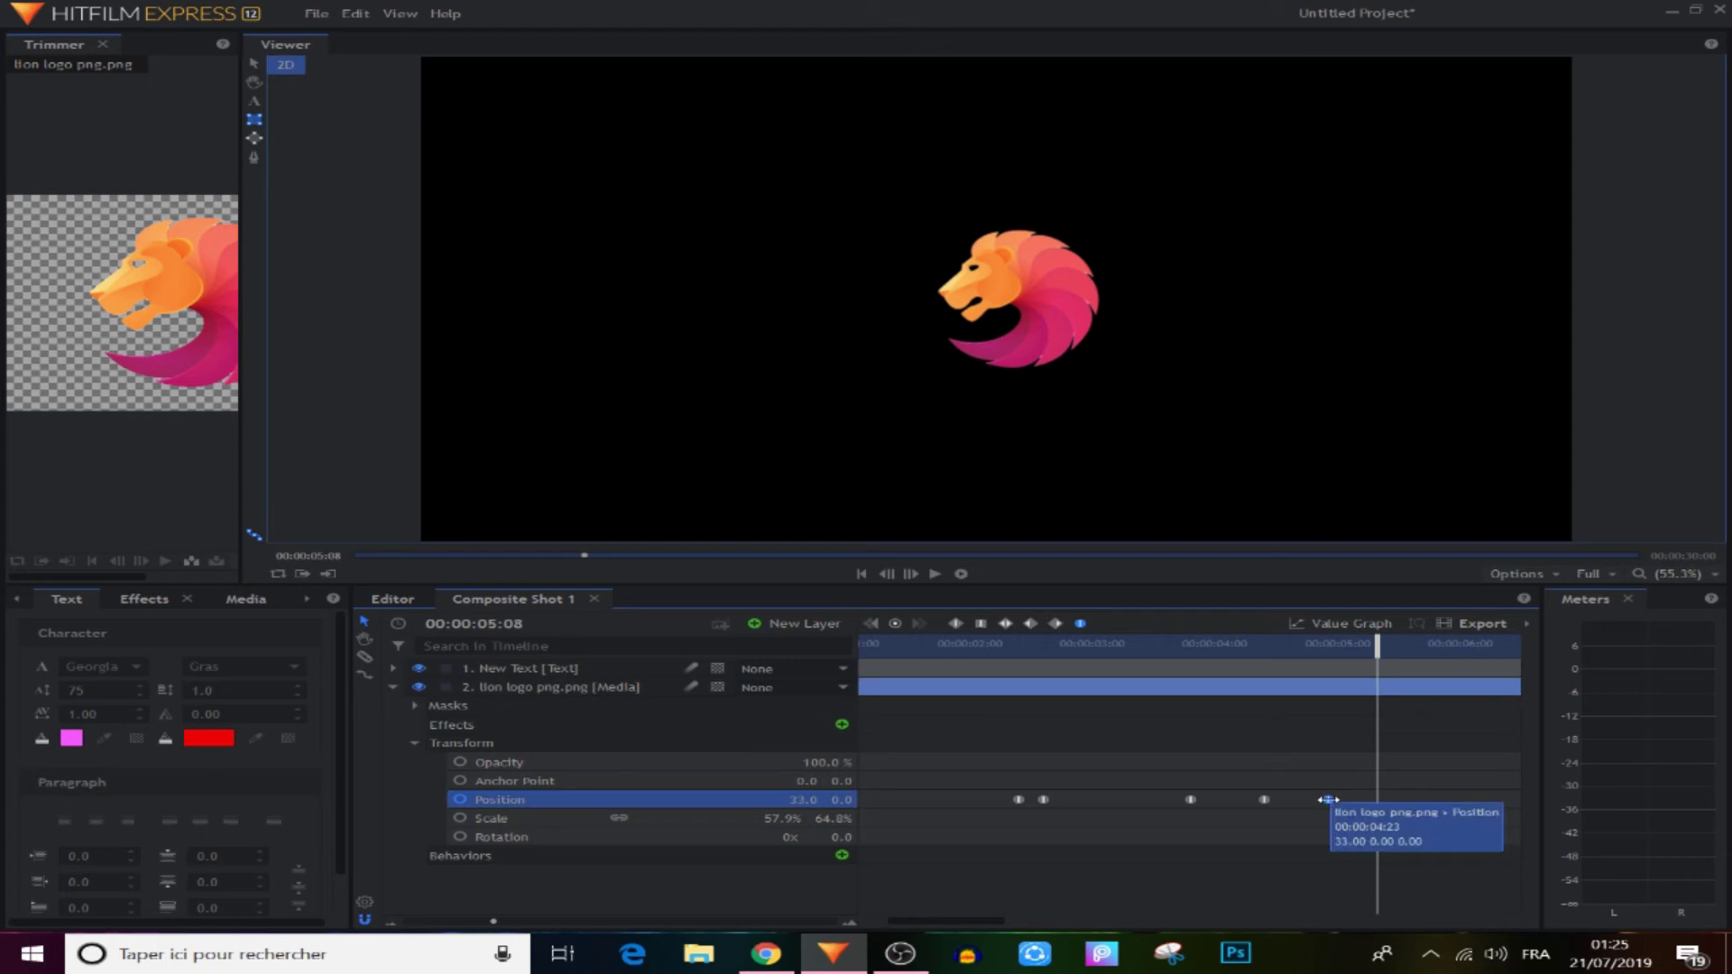
mouse_move(1333, 668)
mouse_down()
mouse_move(1263, 674)
mouse_move(1322, 676)
mouse_up()
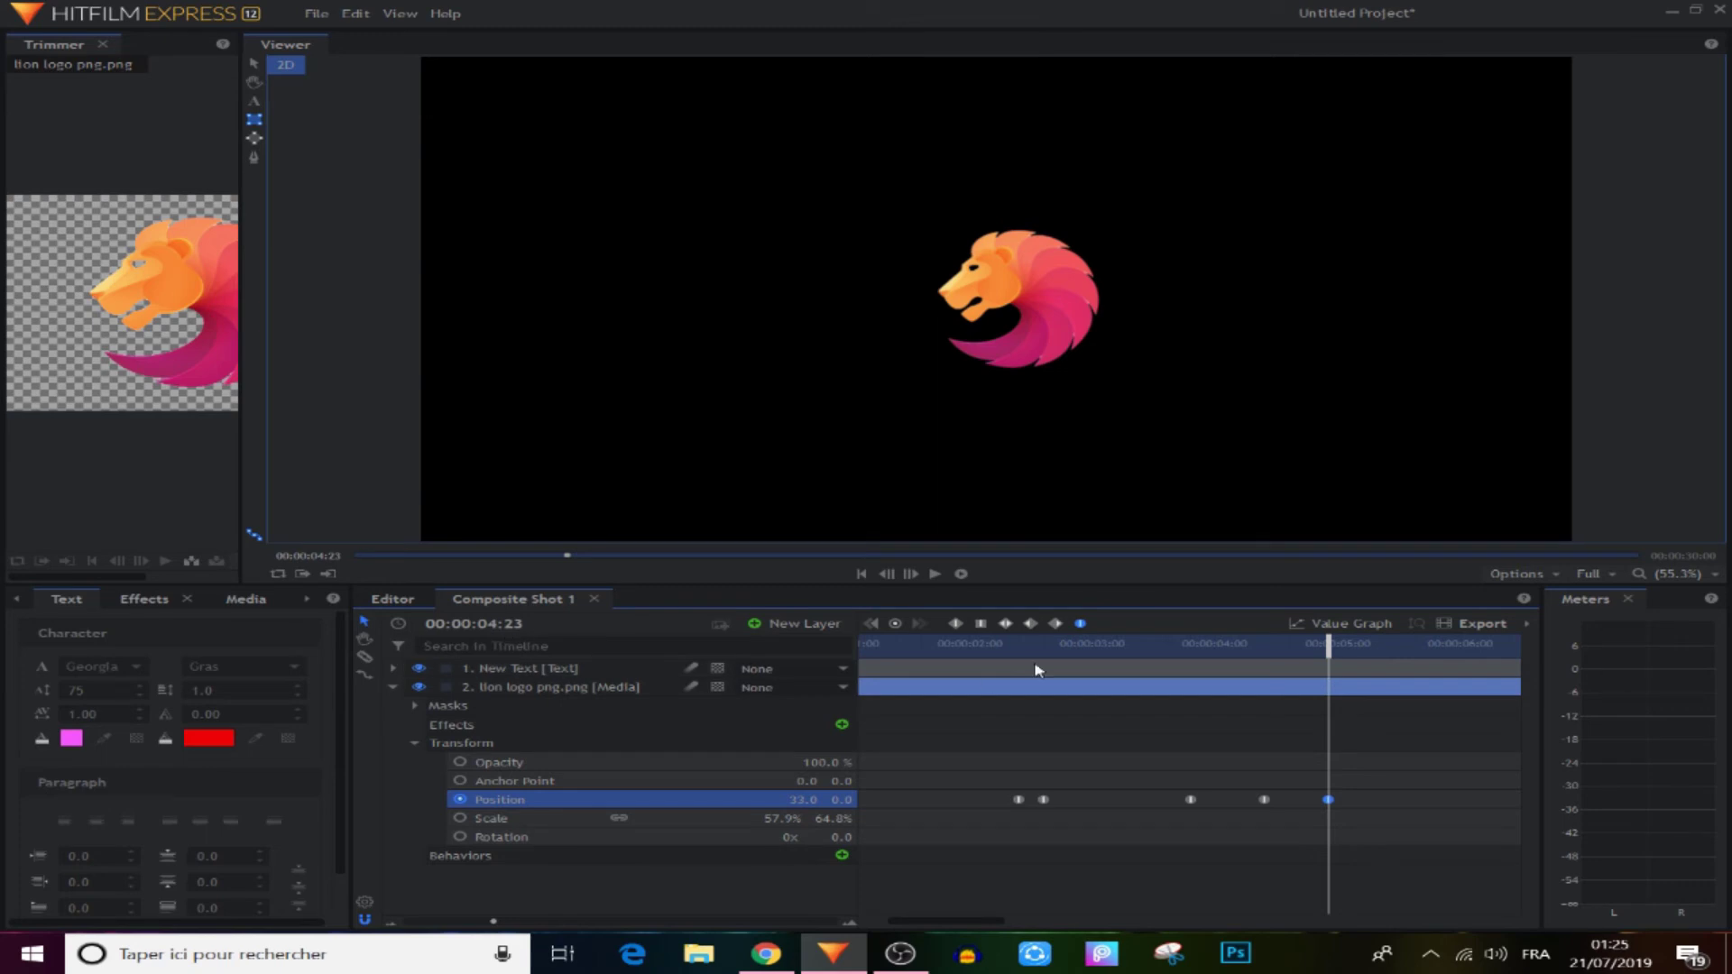
drag(1324, 645, 1362, 656)
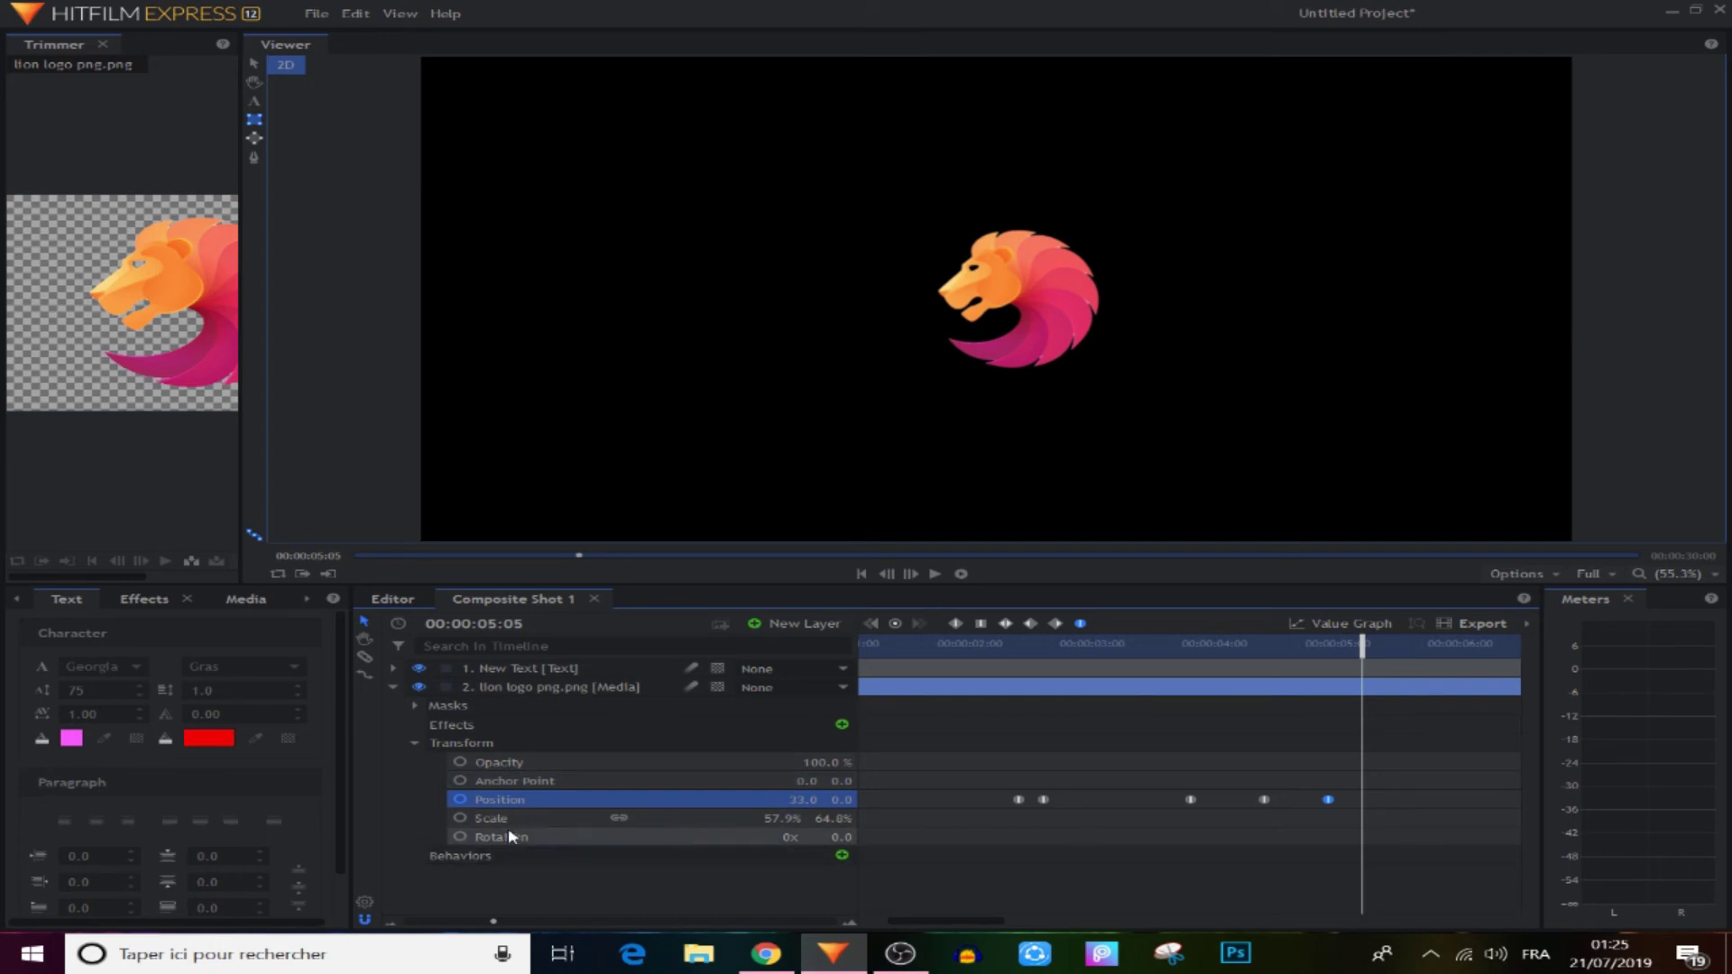
click(461, 820)
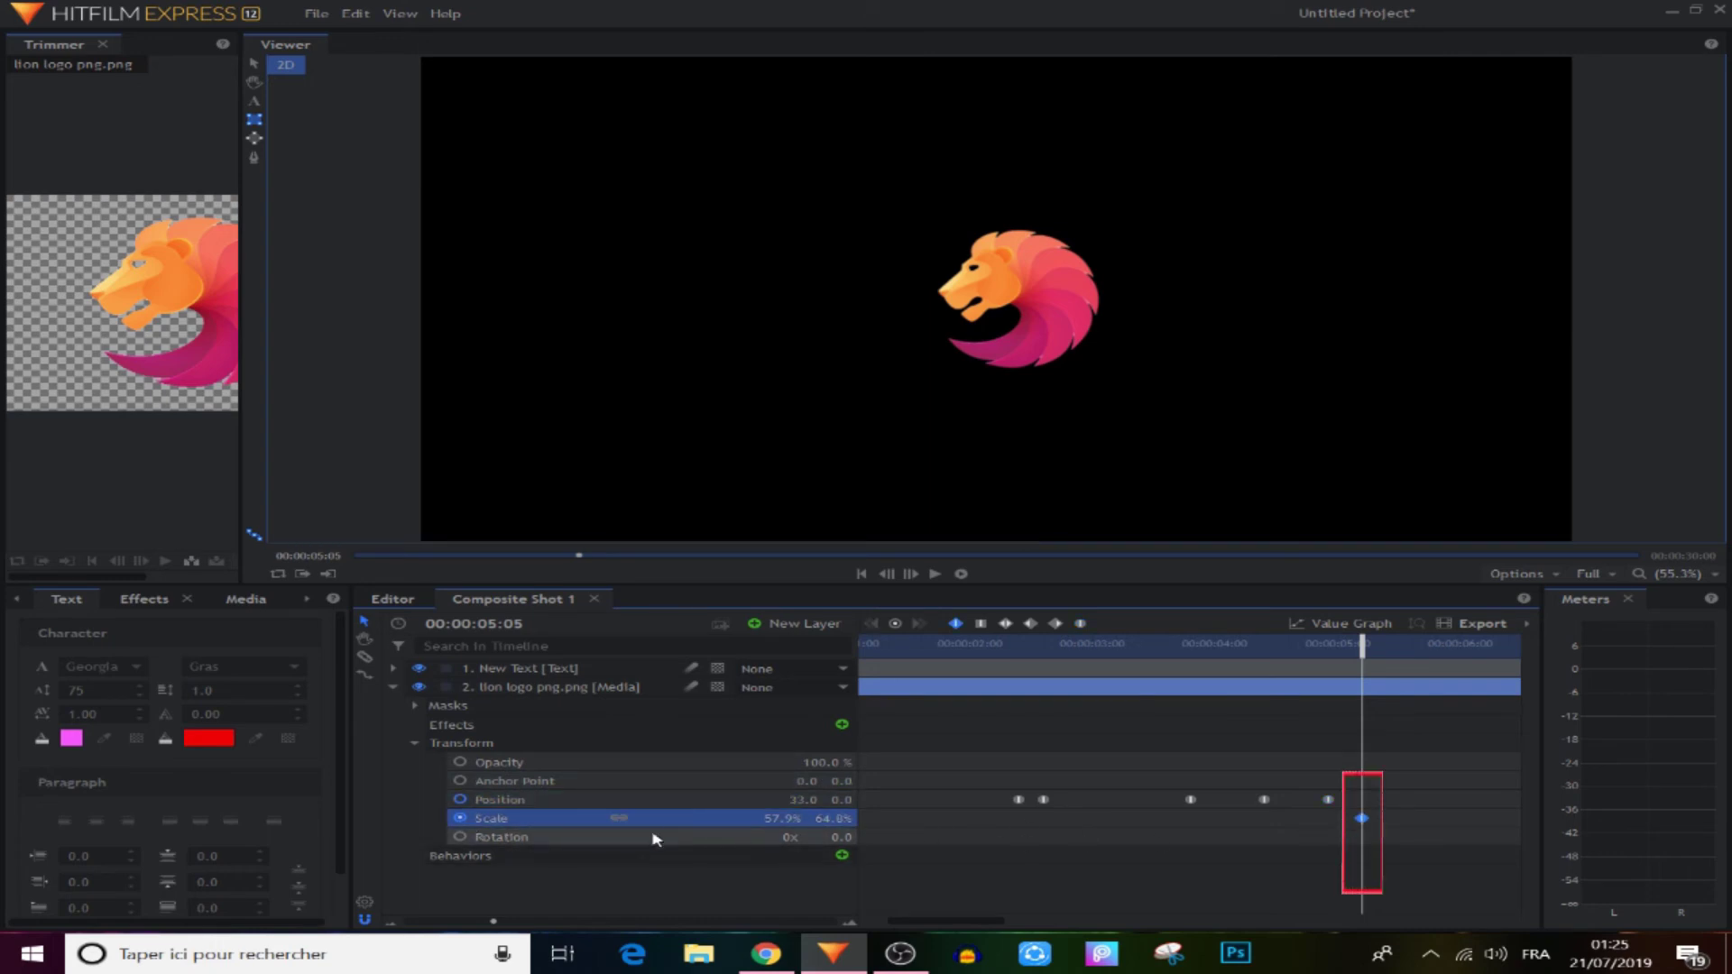
click(460, 838)
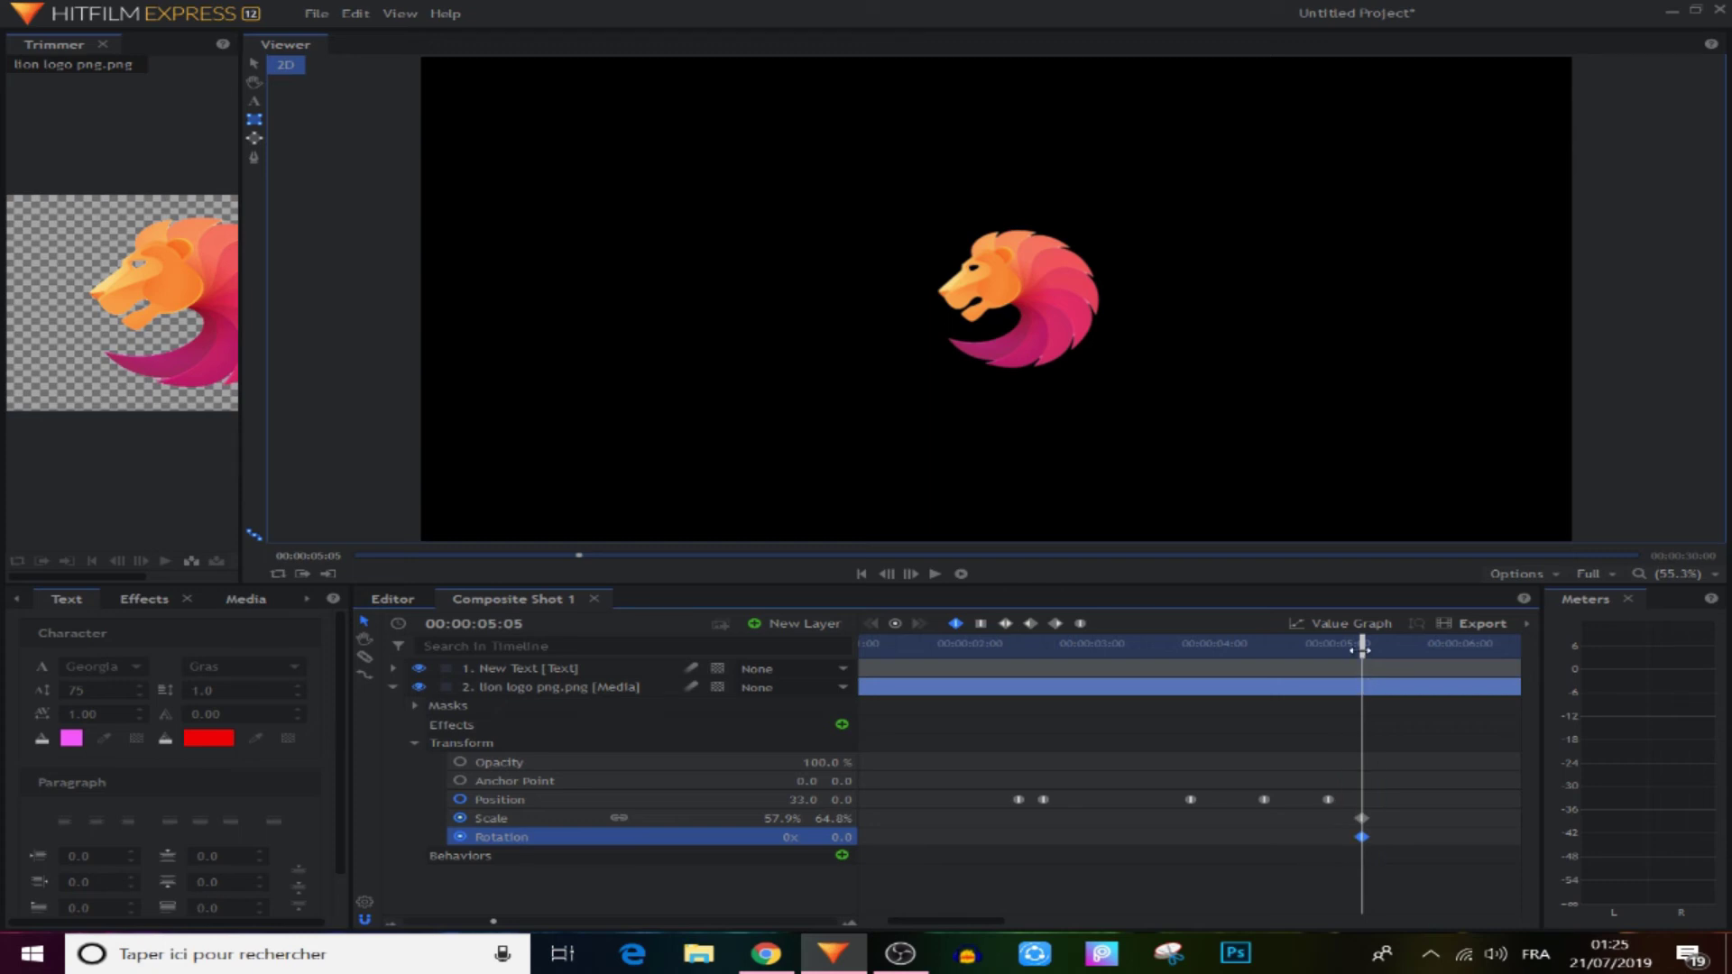
Set the lion logo's Rotation to -2 full turns at 00:00:05:21
drag(1363, 647, 1440, 689)
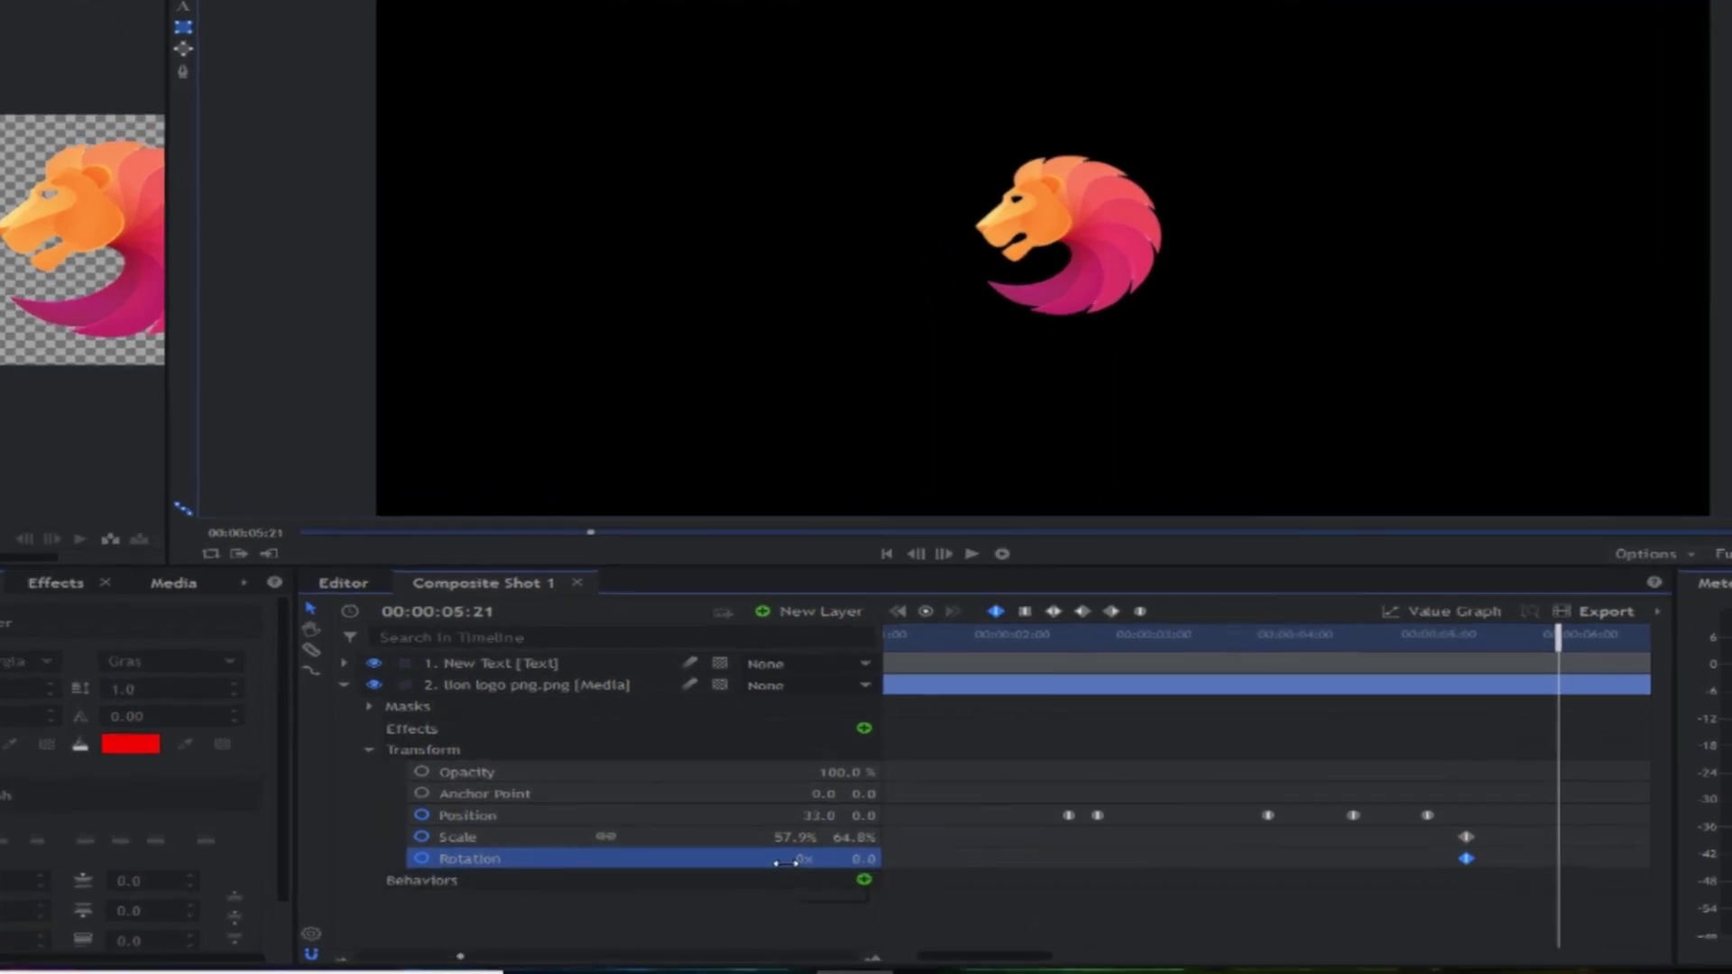
click(788, 839)
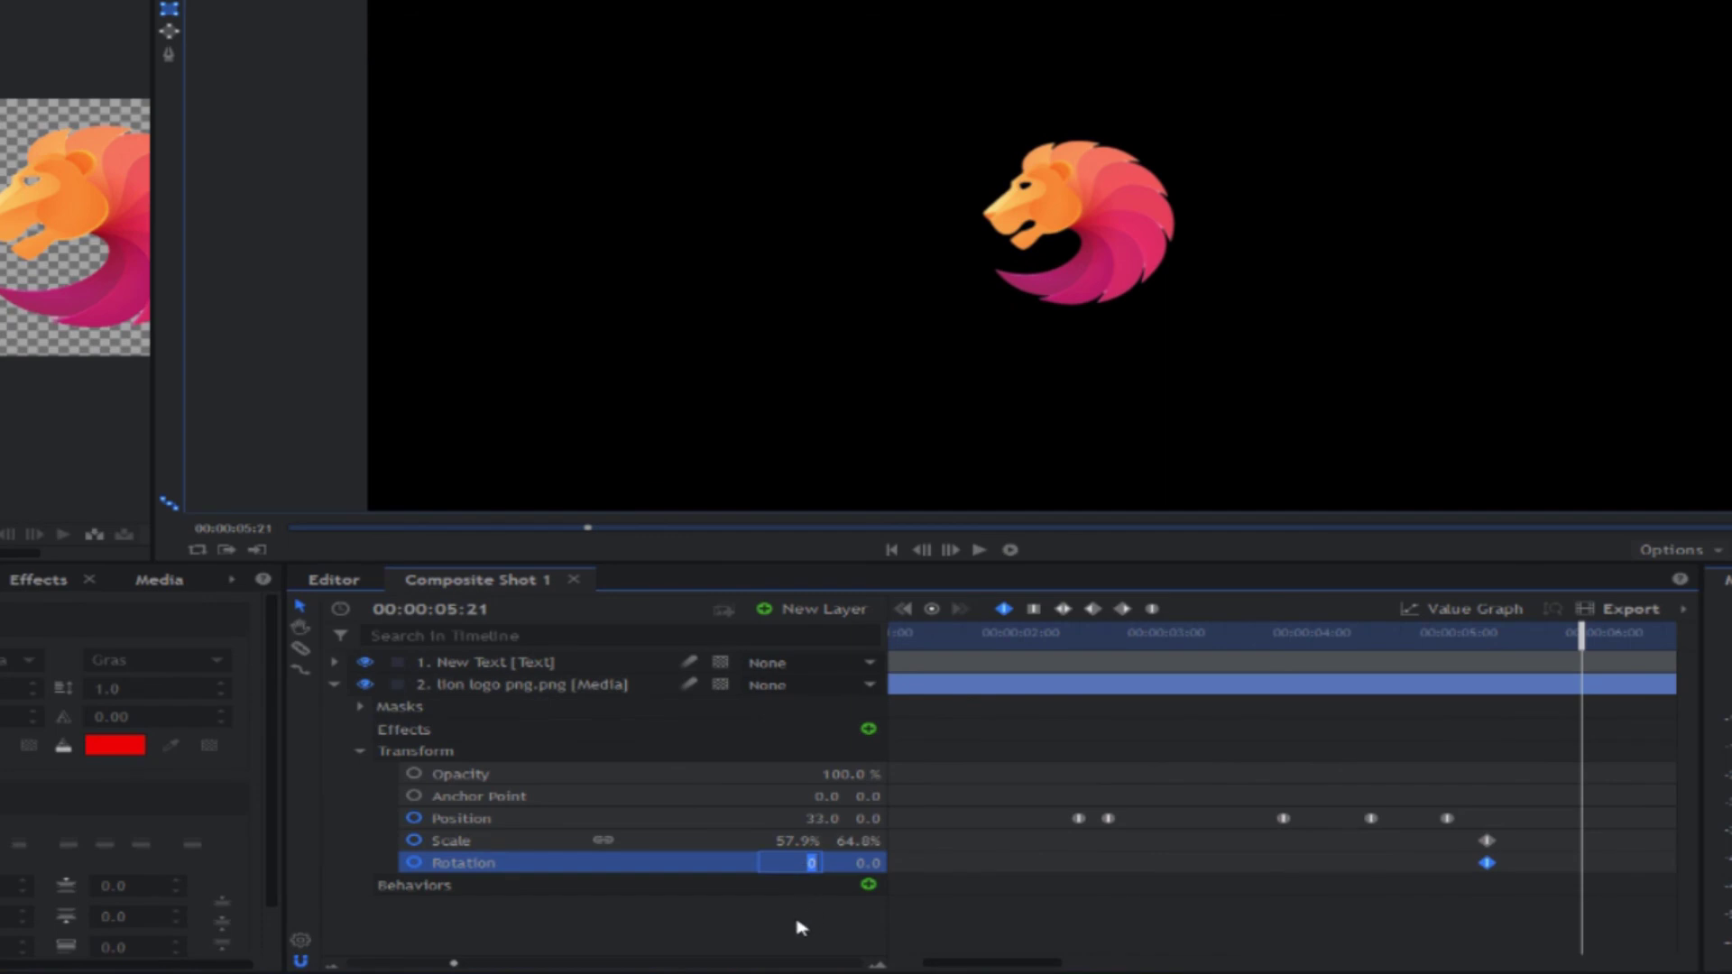
text(-)
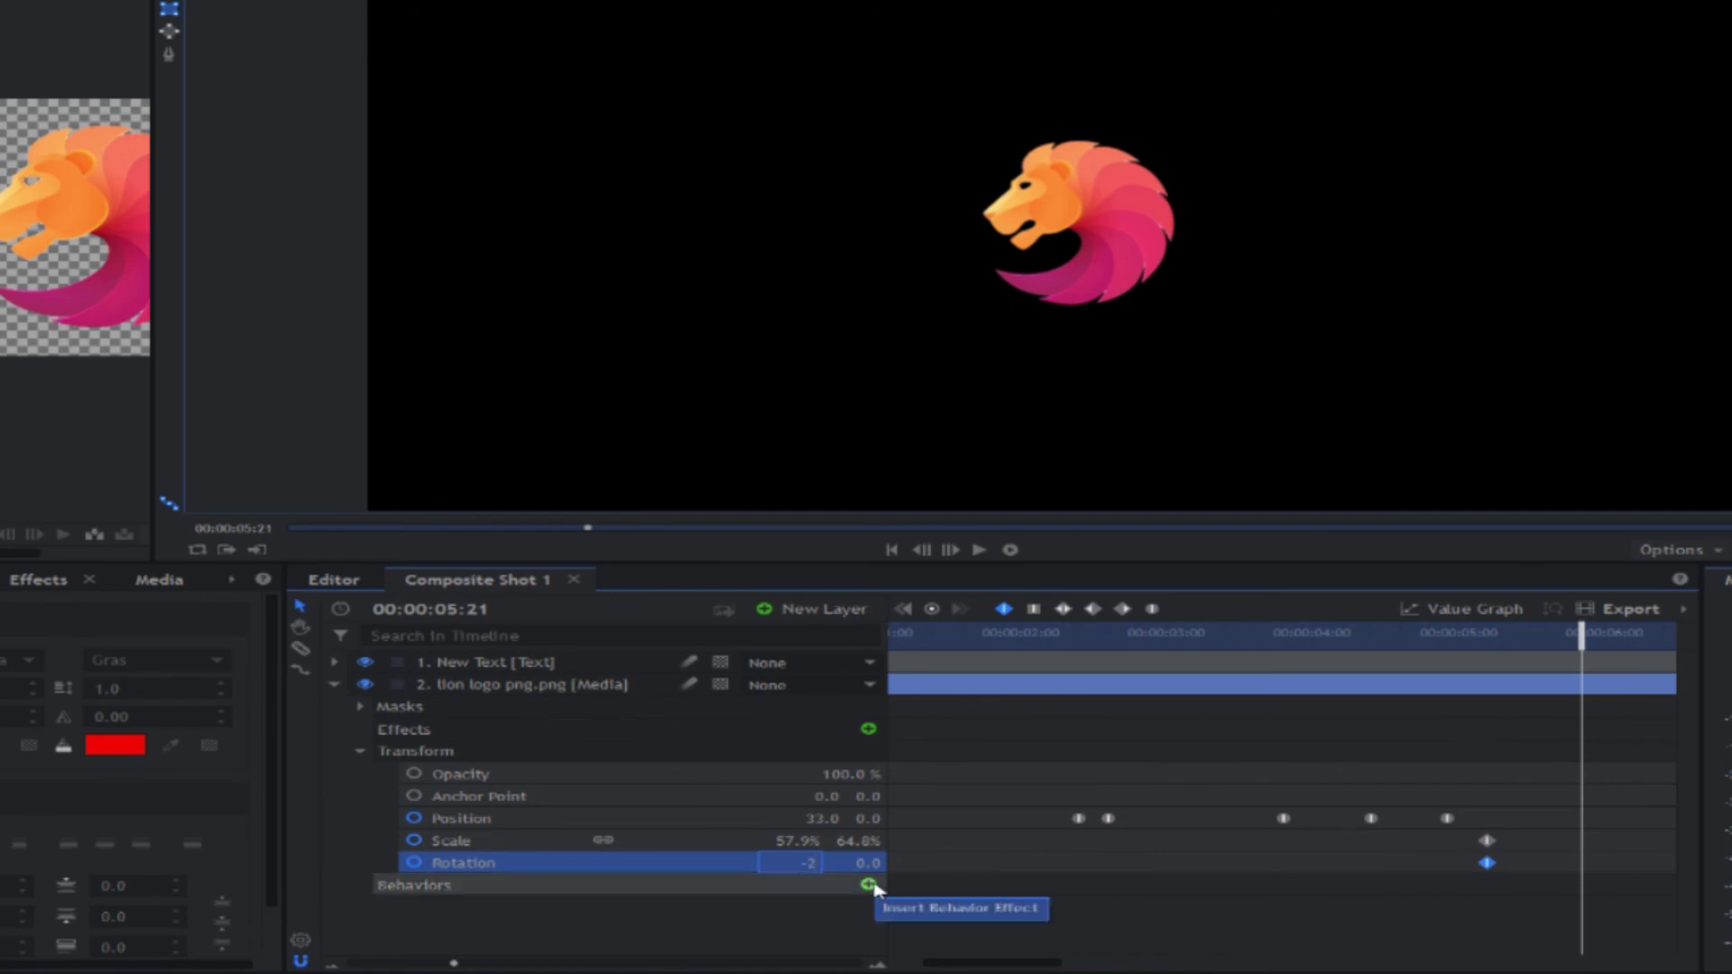
text(2)
key(Return)
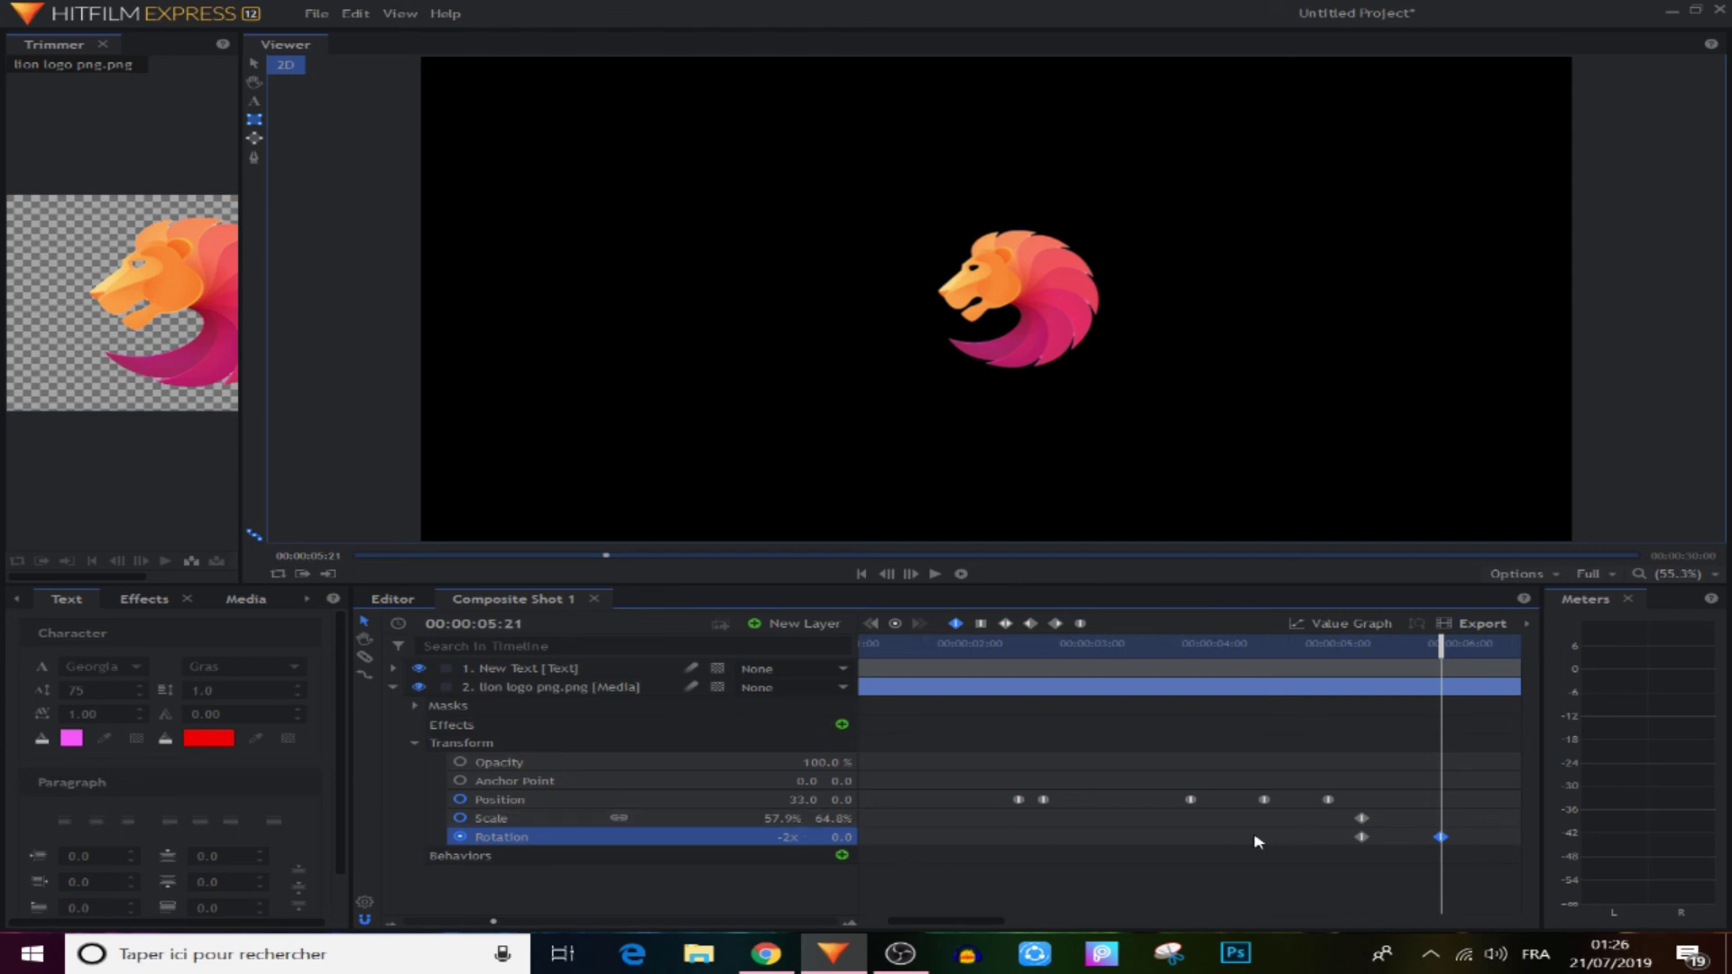
Set the lion logo's Scale to 0% at 00:00:05:21 and select its Scale and Rotation keyframes
click(1362, 818)
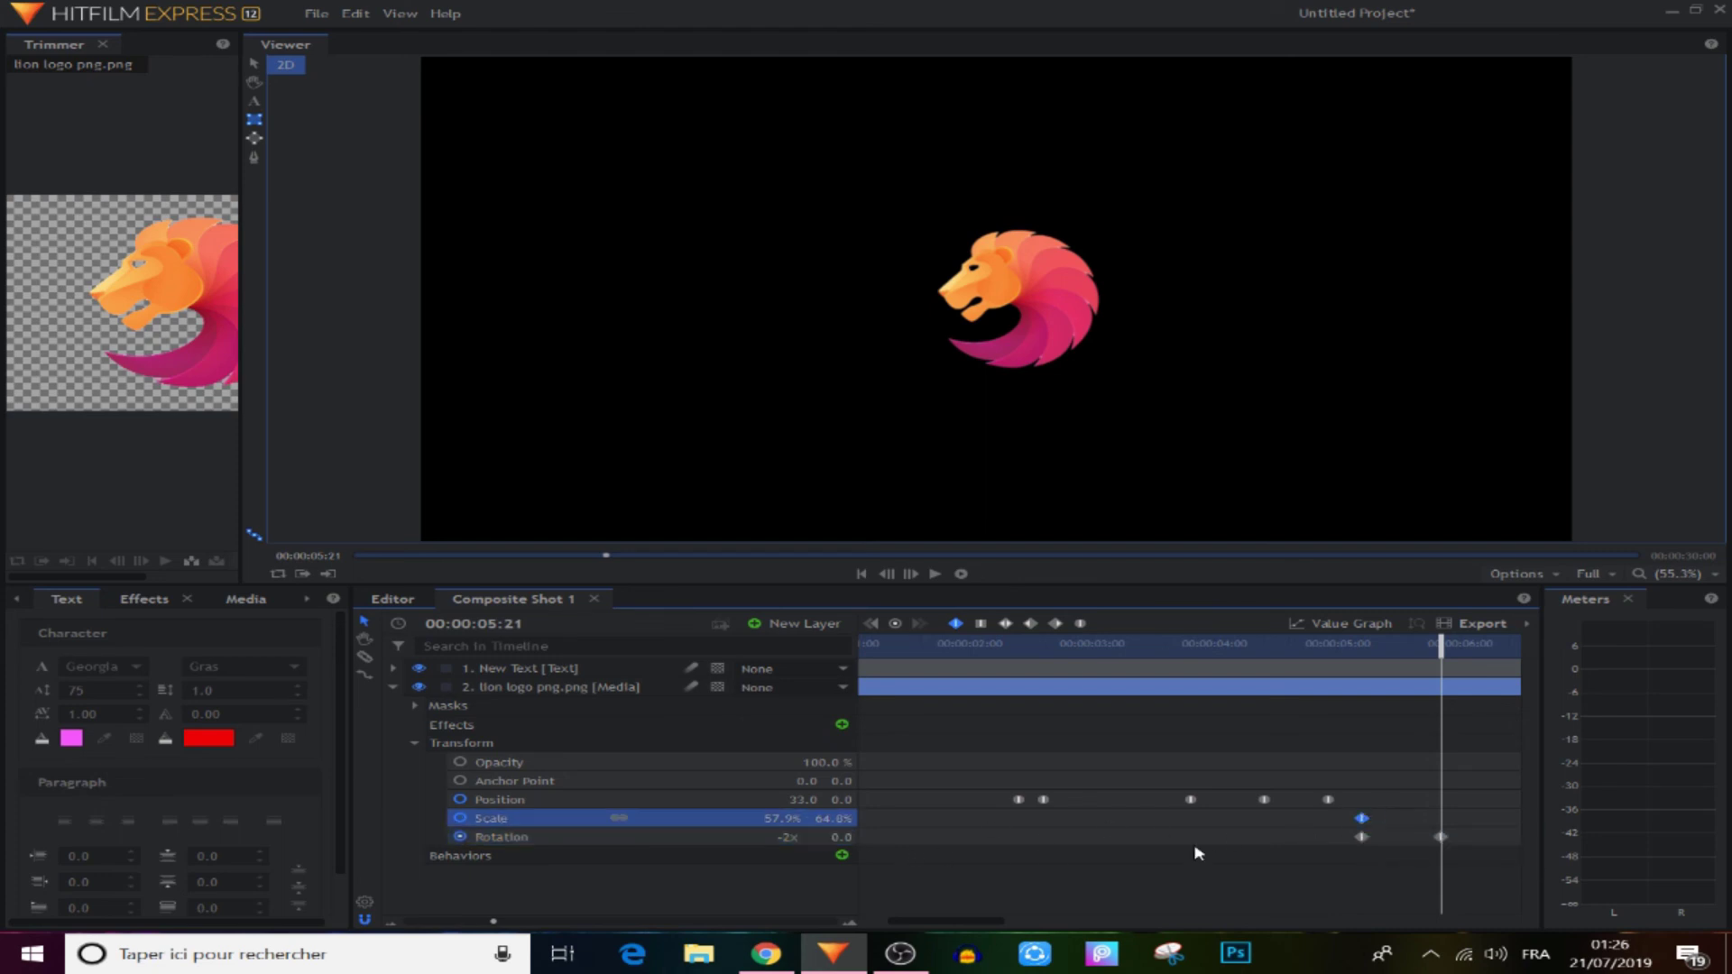
text(0)
key(Return)
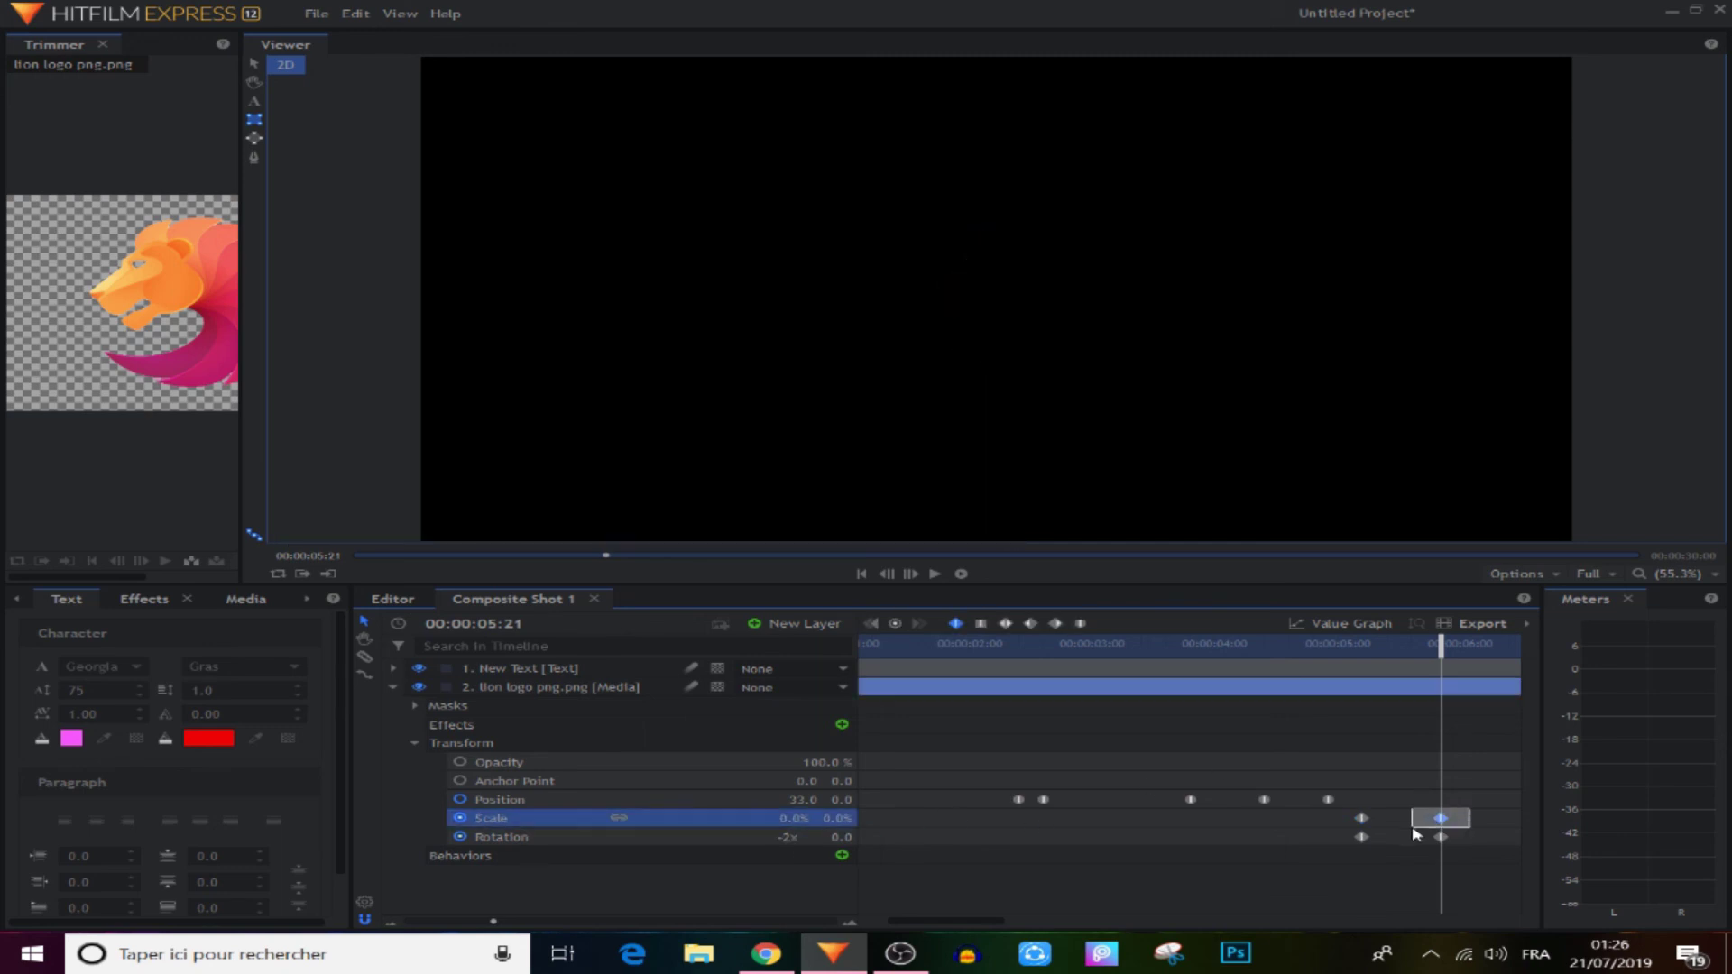
drag(1414, 835, 1322, 824)
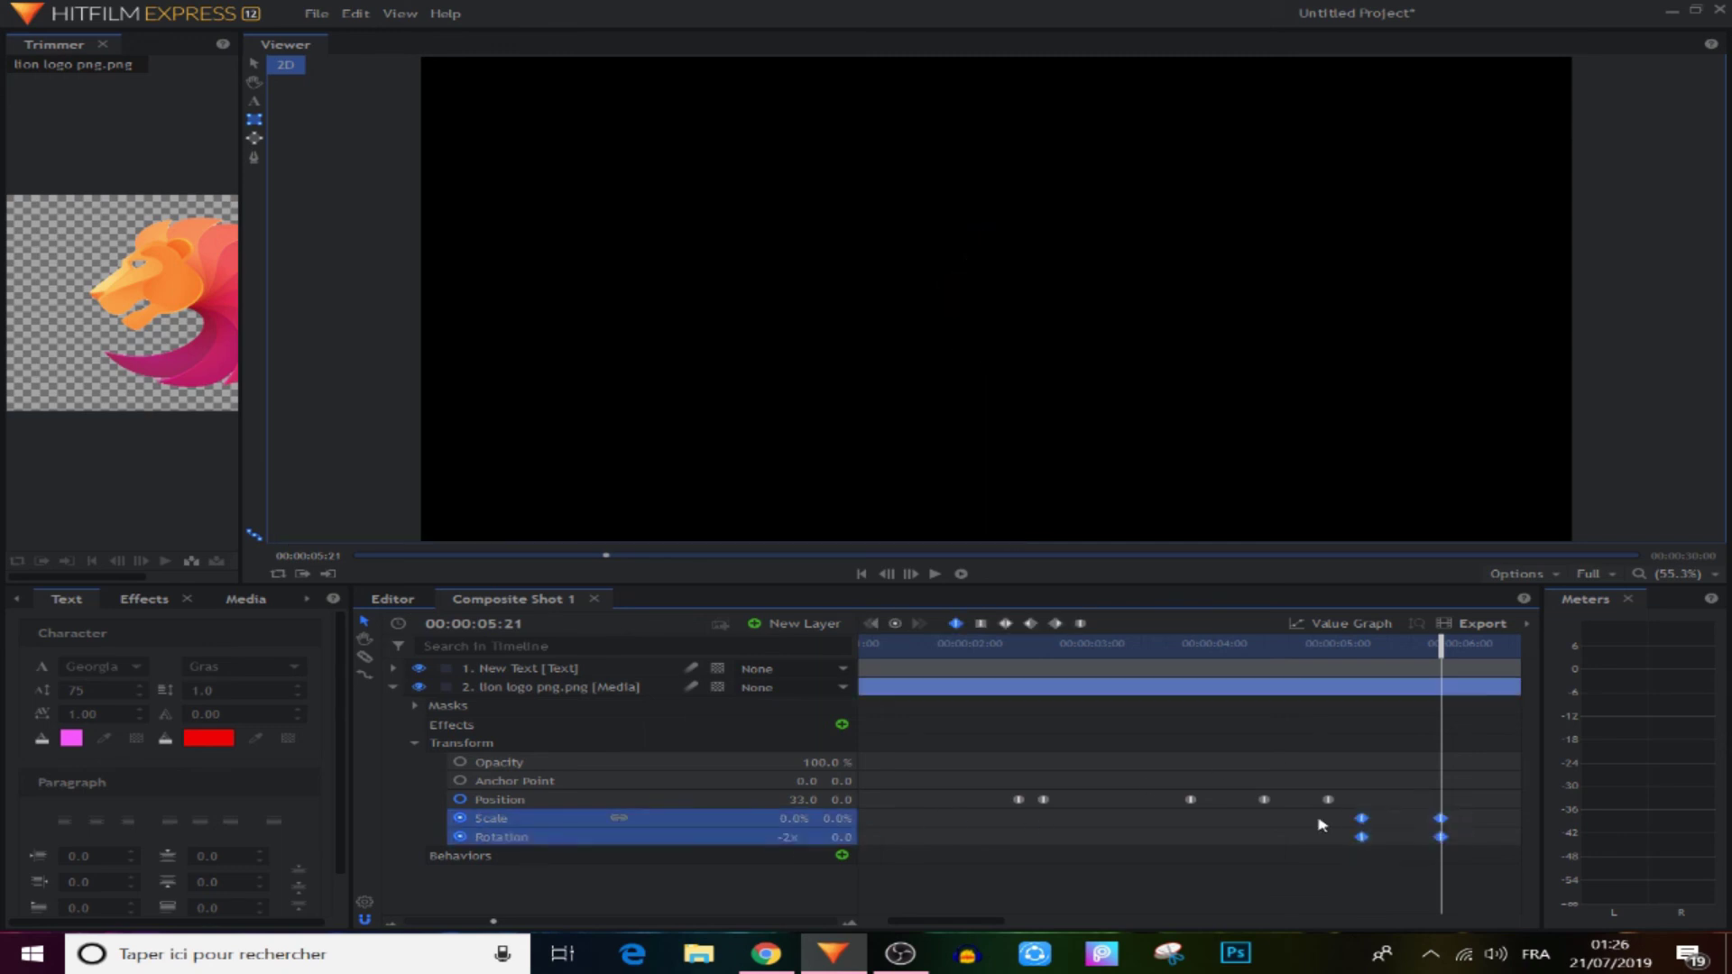
click(1331, 726)
Play back the end of the intro, from before the logo's return sweep through its spinning shrink-out
click(1319, 644)
click(1163, 644)
click(935, 573)
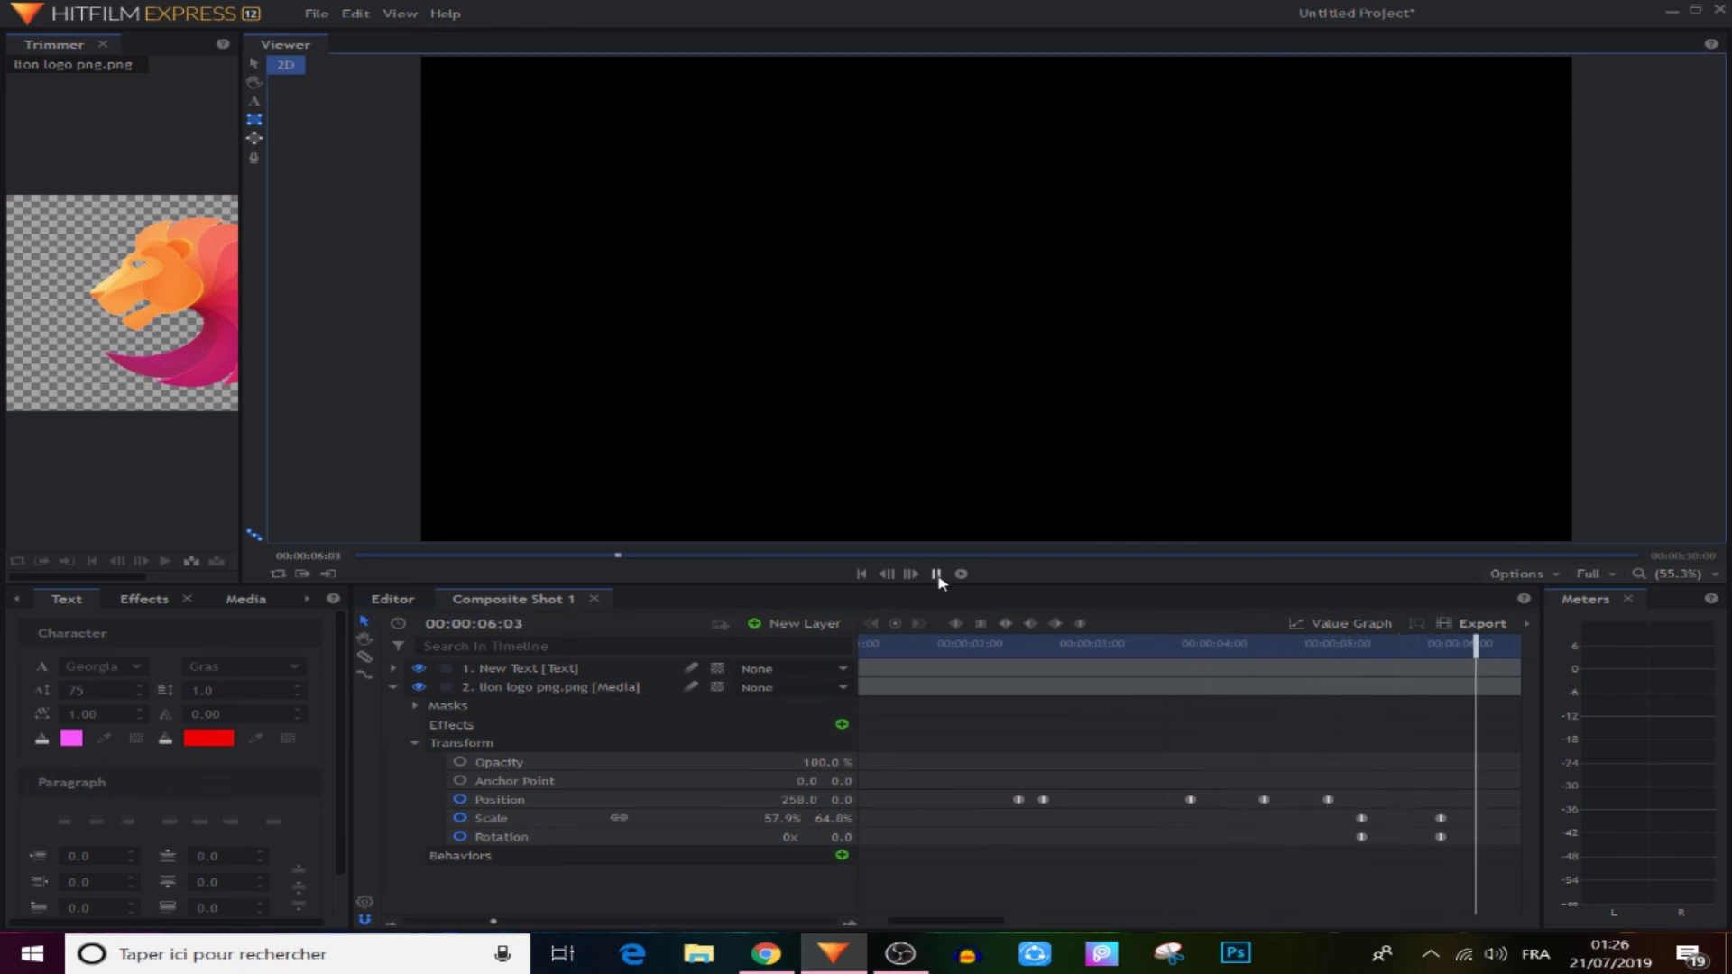
click(936, 574)
Collapse the logo layer, enlarge the viewer, and review the whole intro from 00:00:00:00
click(392, 686)
key(Home)
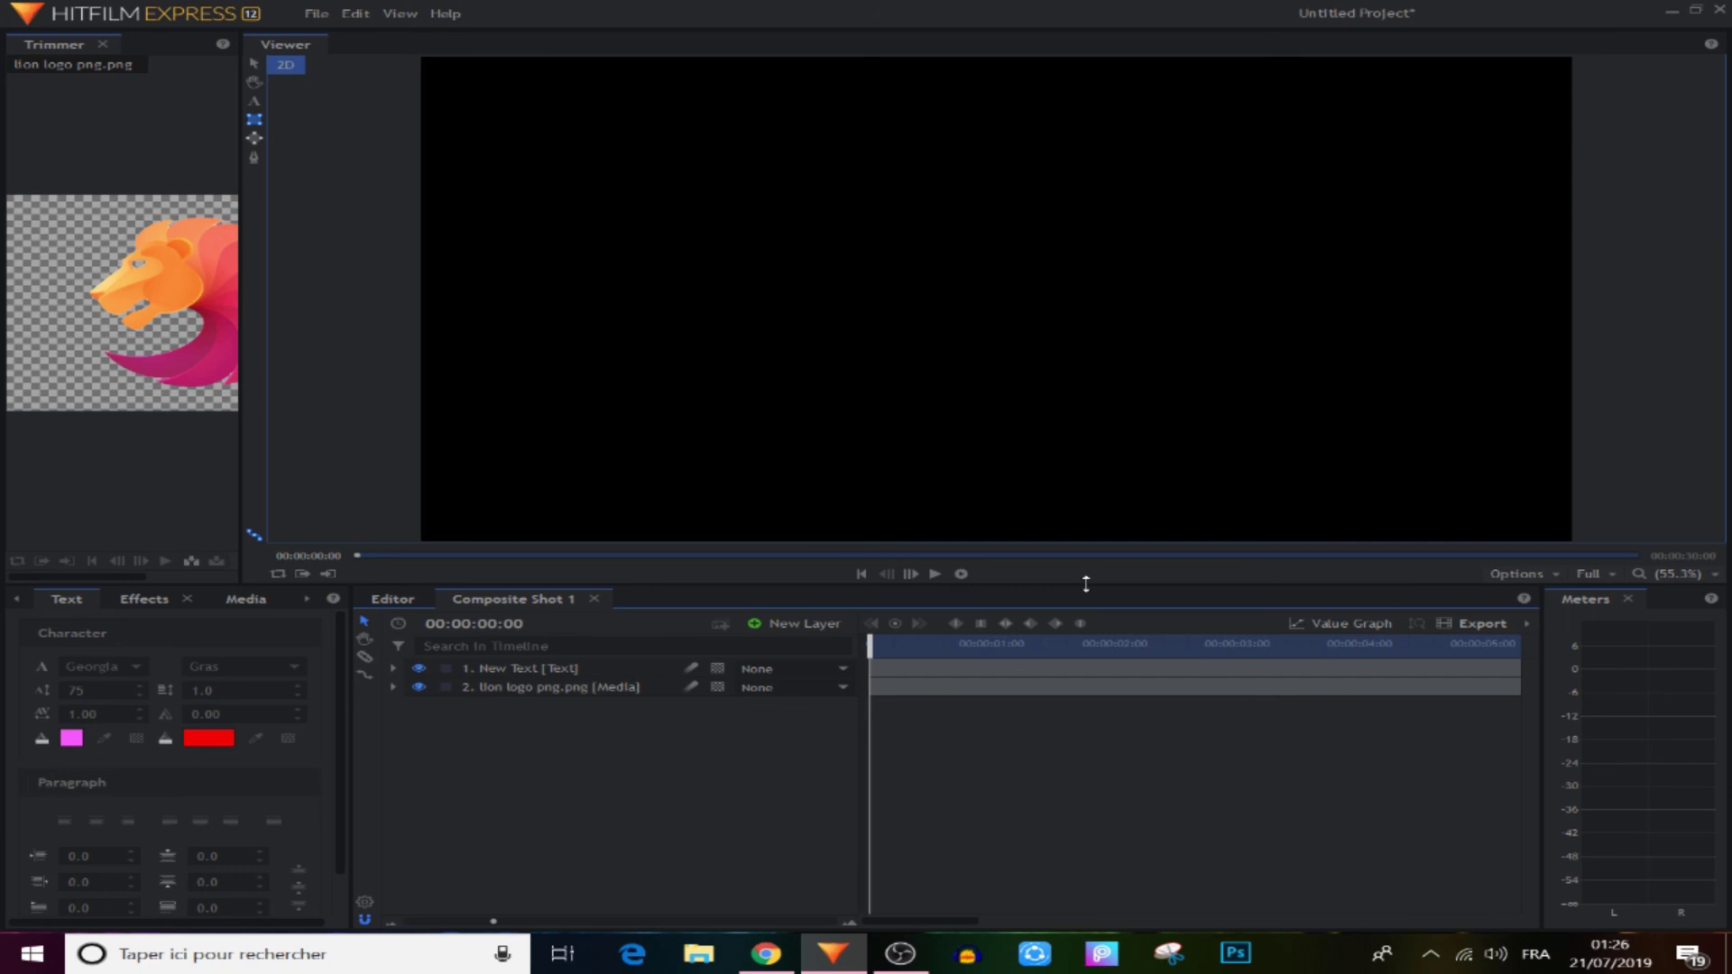
drag(1087, 582, 959, 712)
click(936, 708)
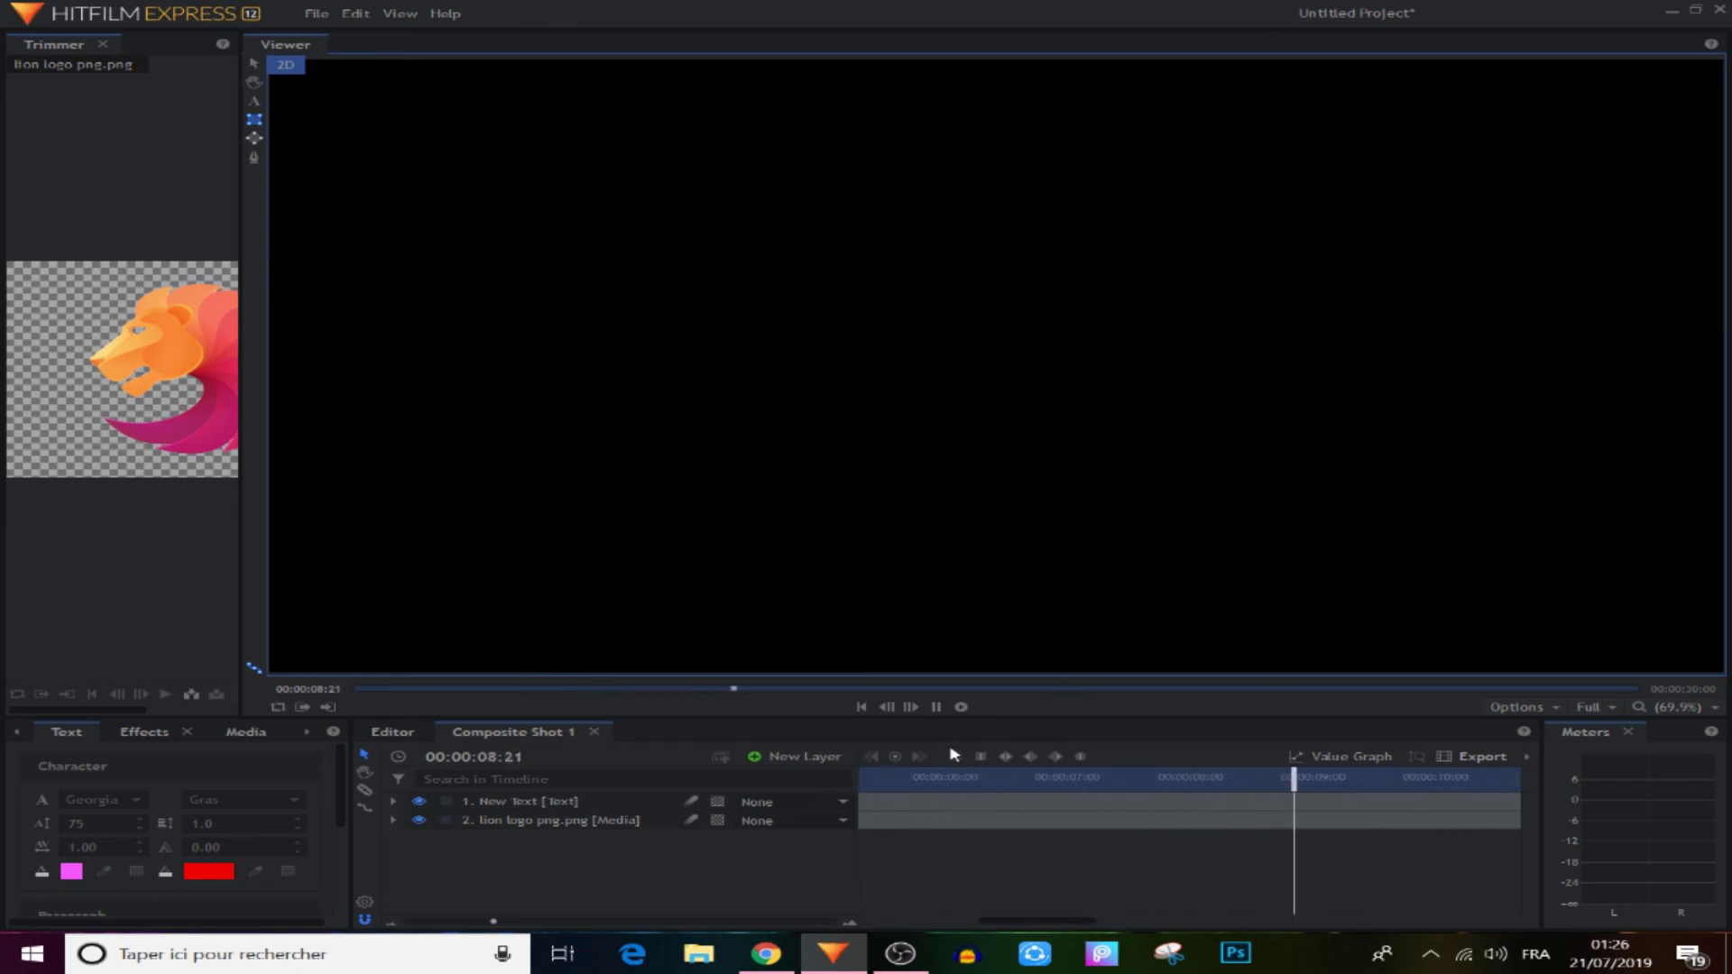
key(space)
drag(1007, 771, 950, 830)
drag(949, 771, 1223, 792)
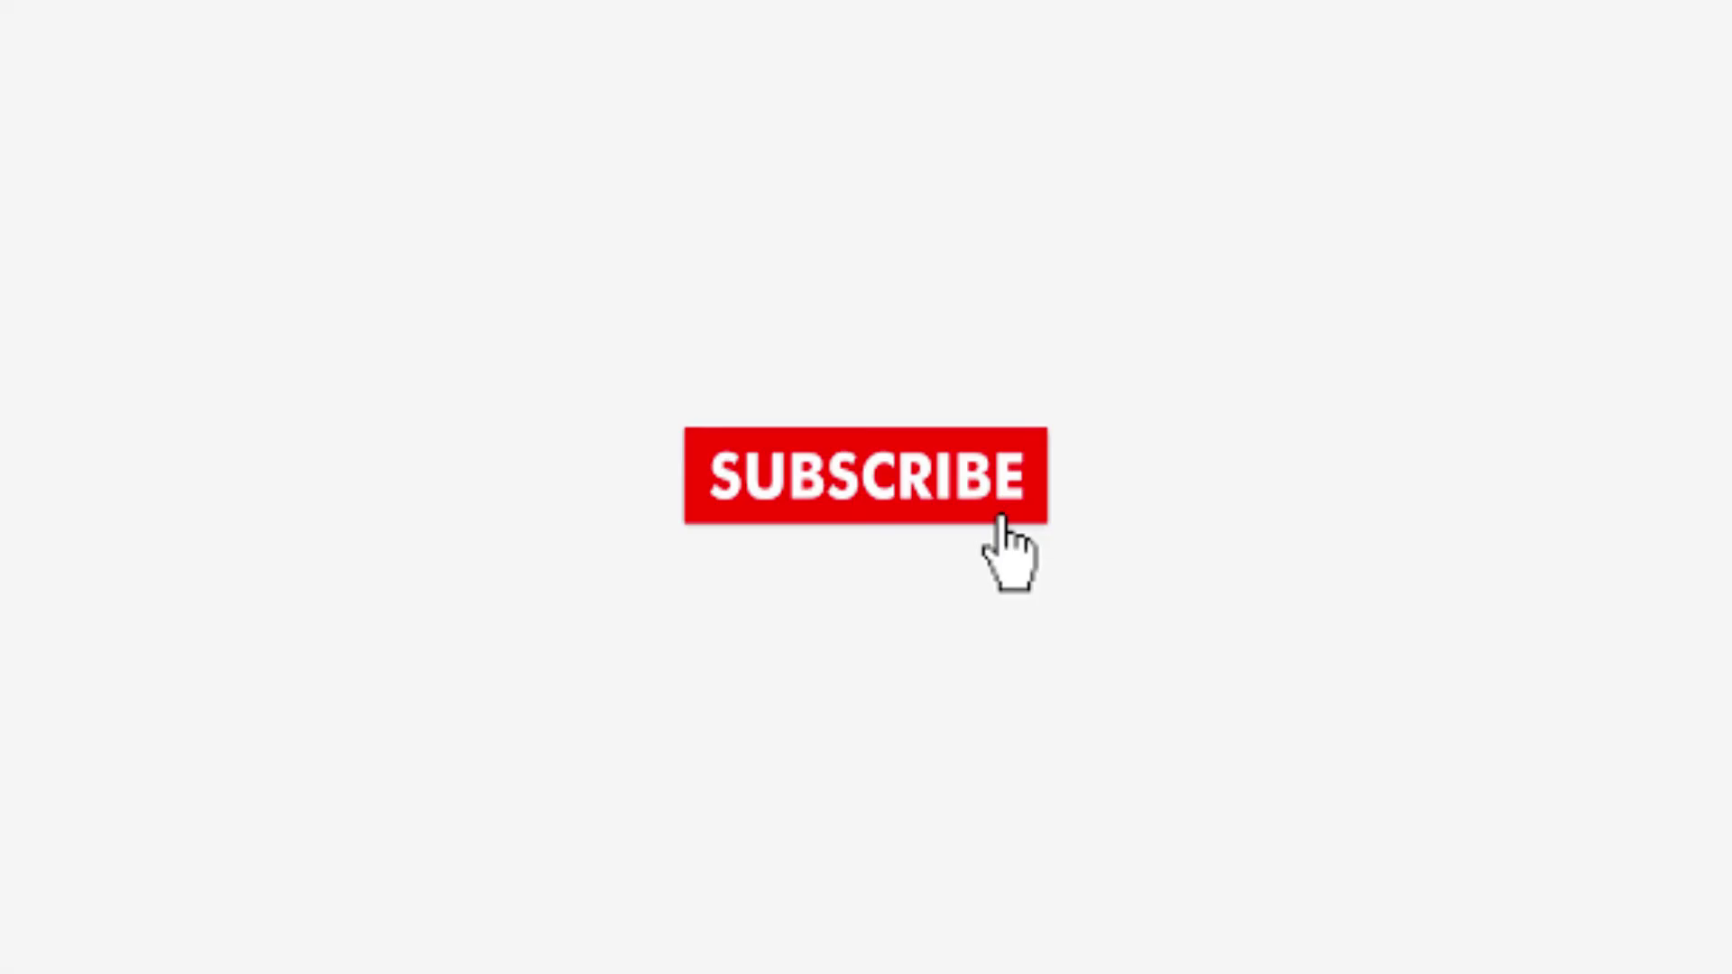